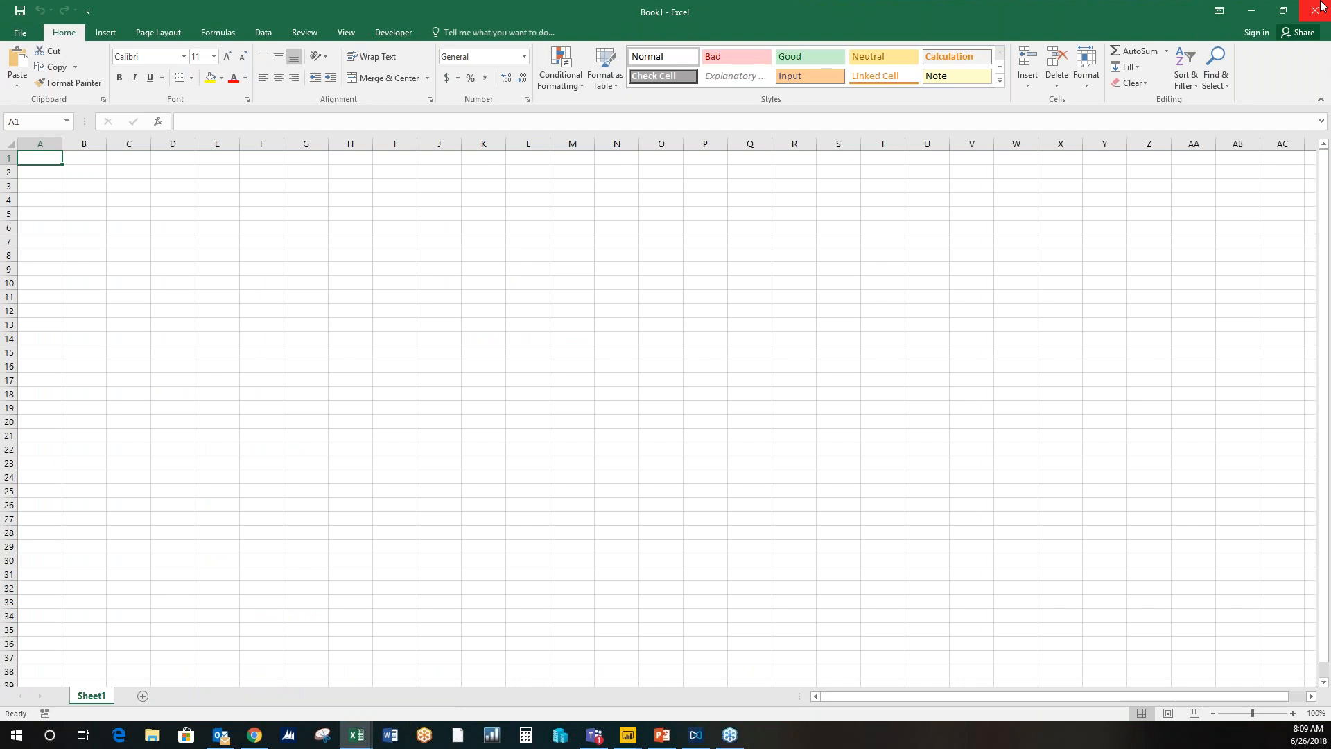
click(397, 39)
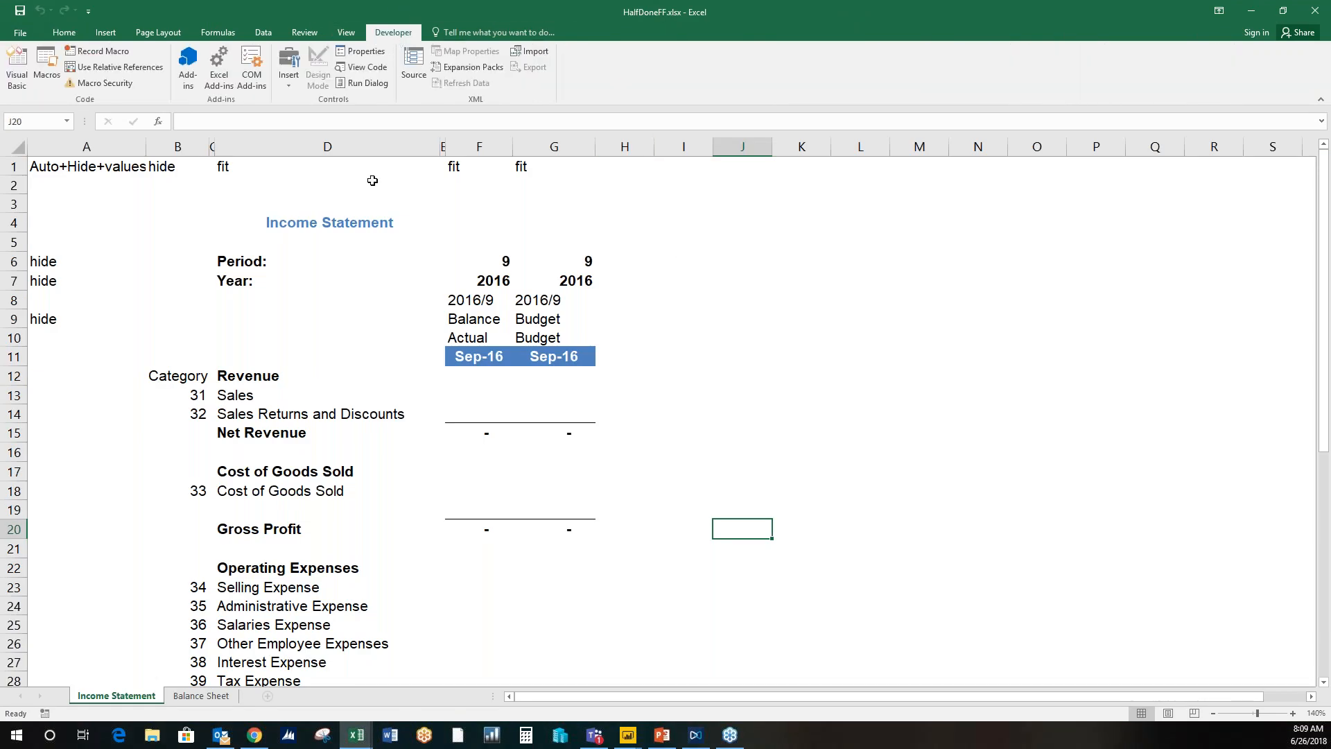
click(361, 741)
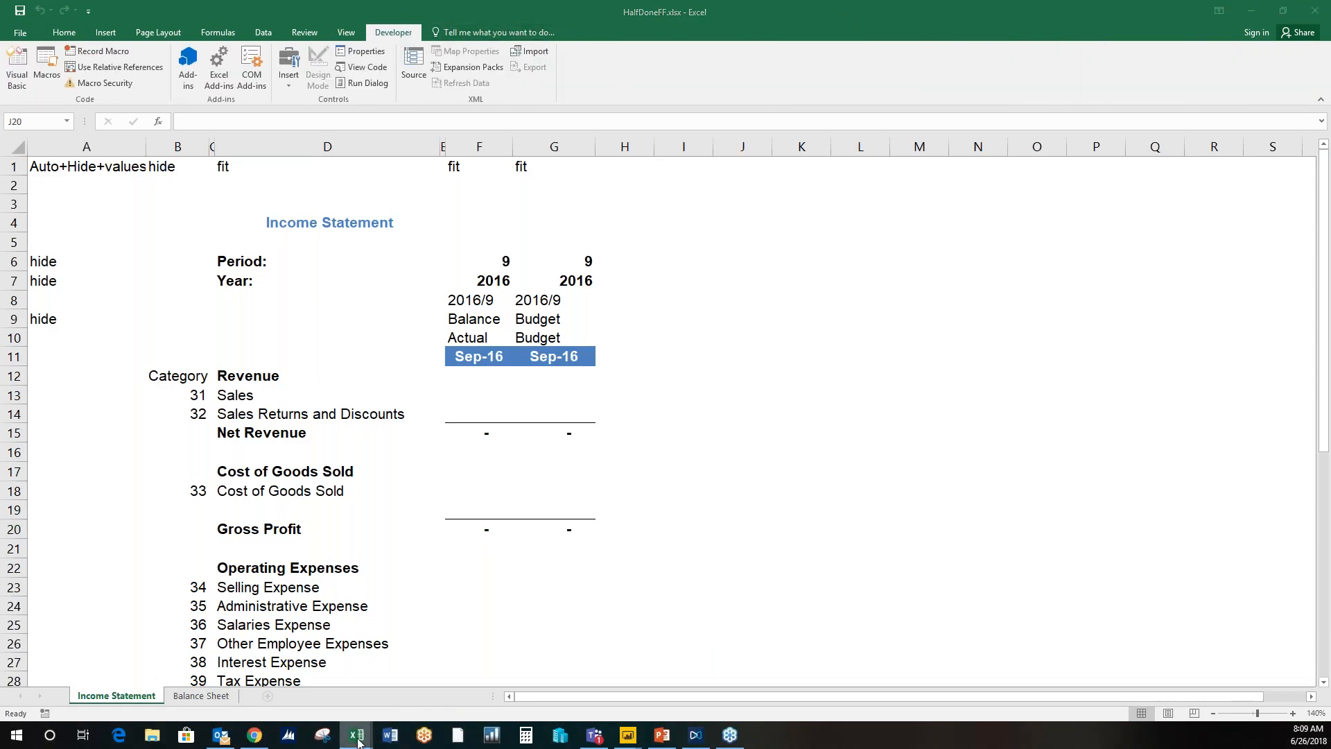
click(247, 676)
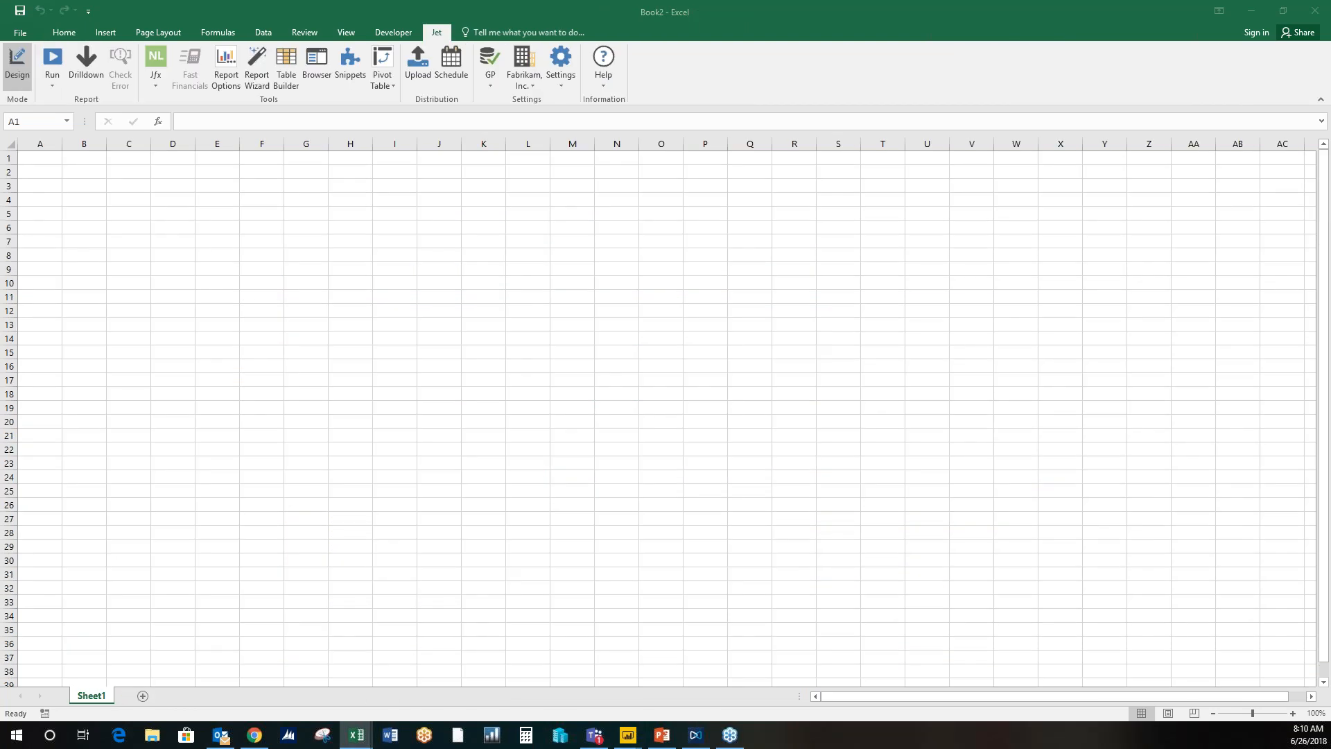
Step: Review the list of data sources available to the Jet add-in in the blank workbook
click(401, 197)
click(393, 32)
click(444, 33)
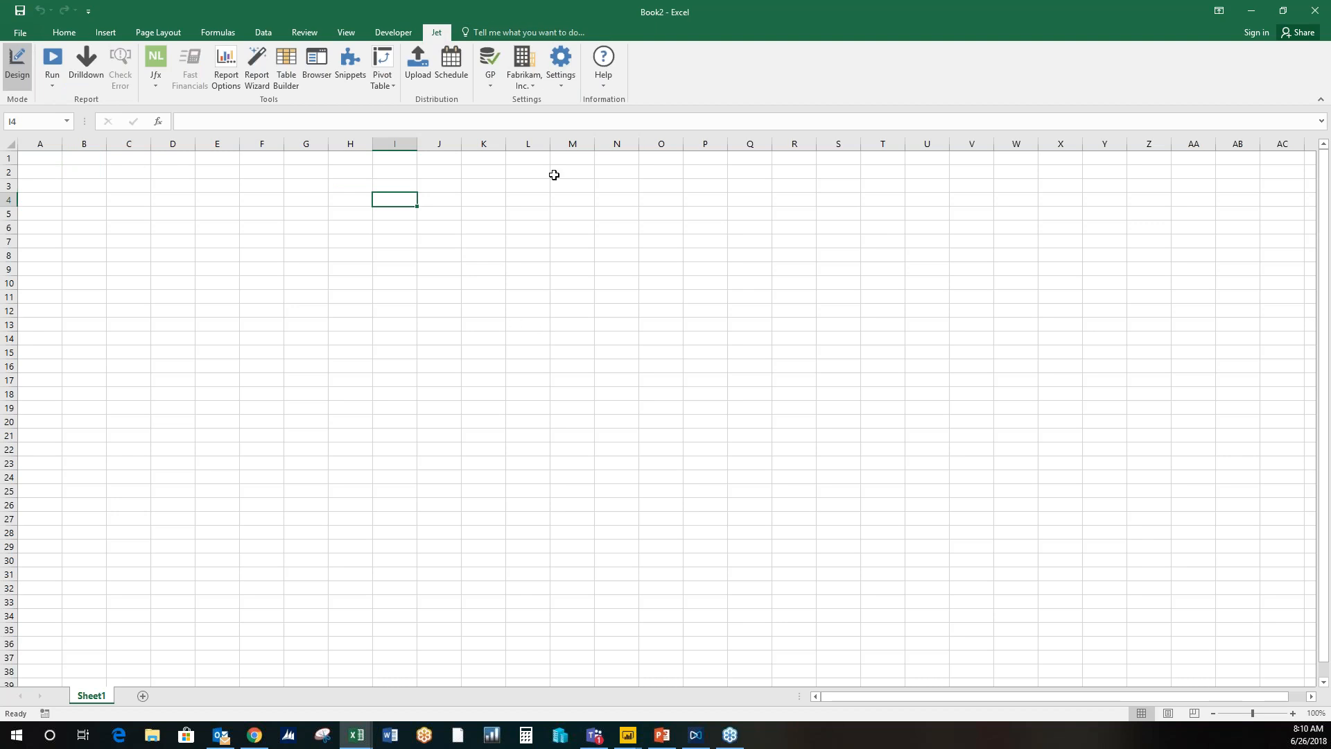
click(496, 75)
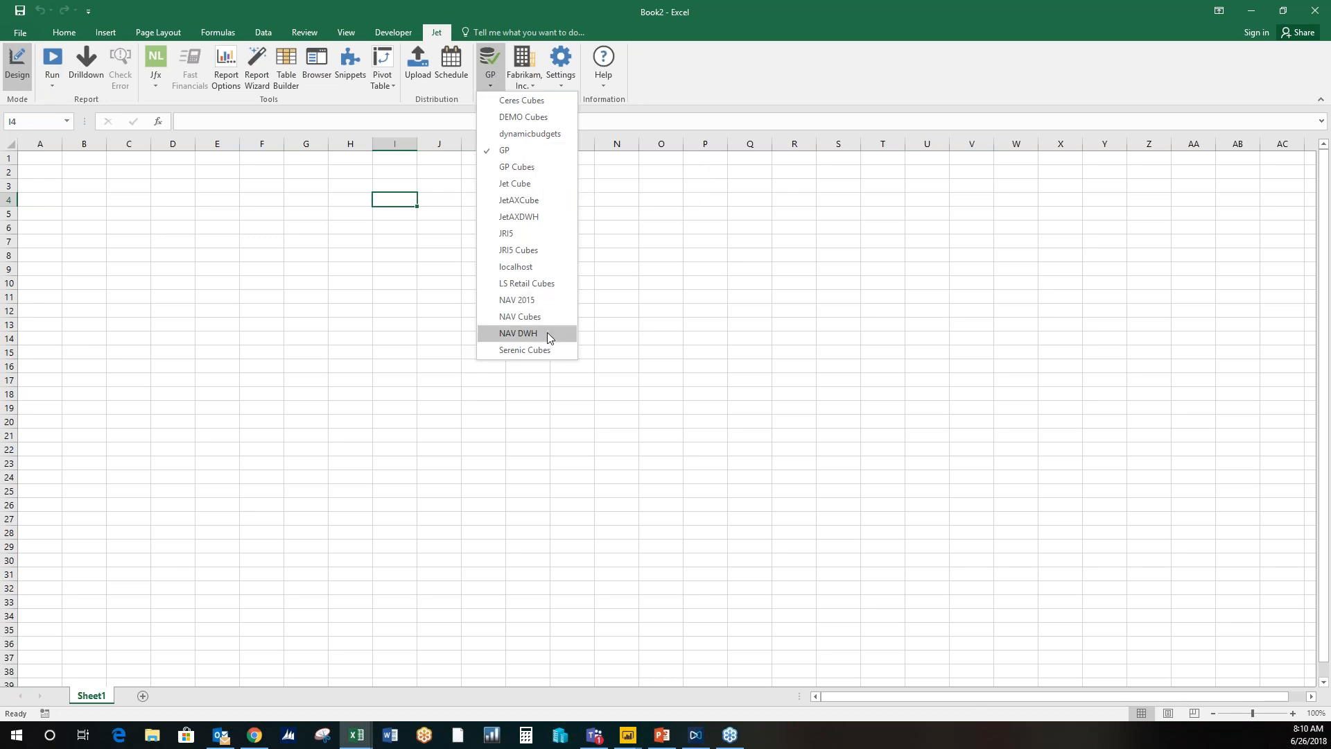
click(693, 250)
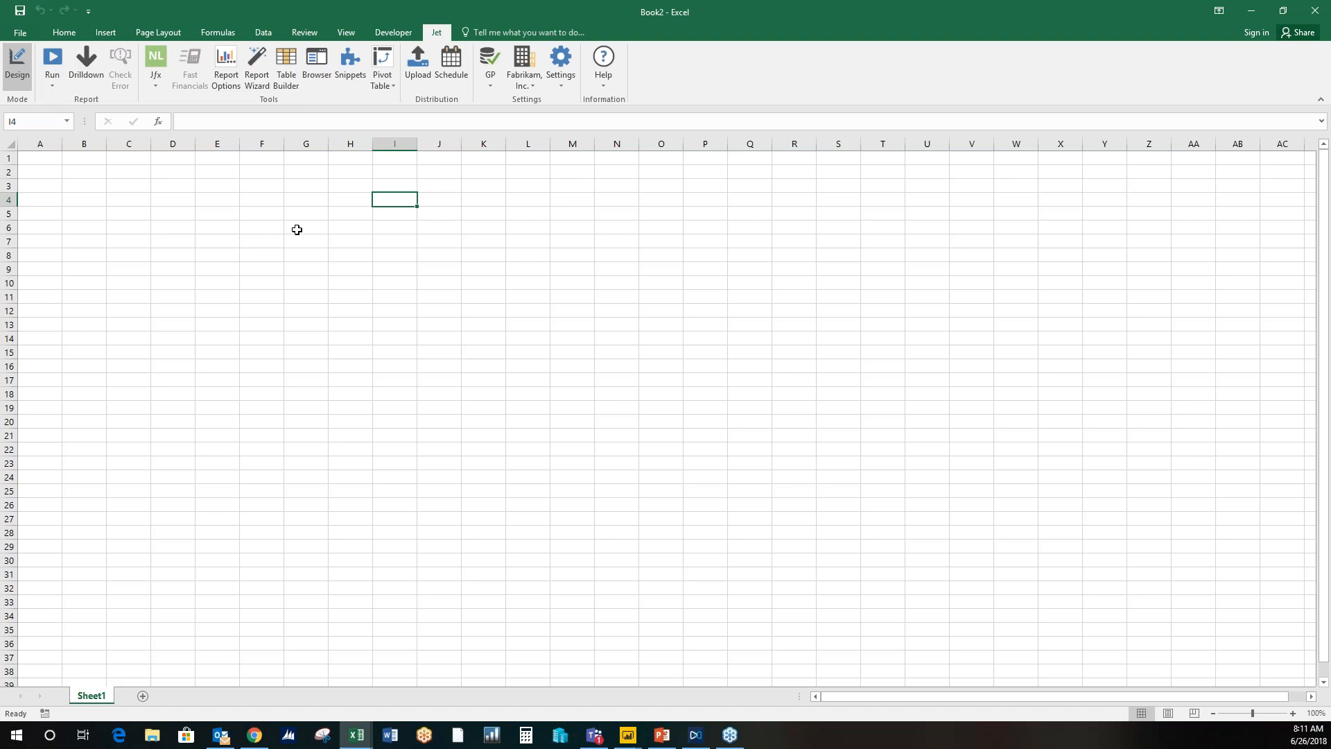
Step: Enter the start period 2014/1 in cell C4 and the end period 2014/4 in cell C5
click(147, 197)
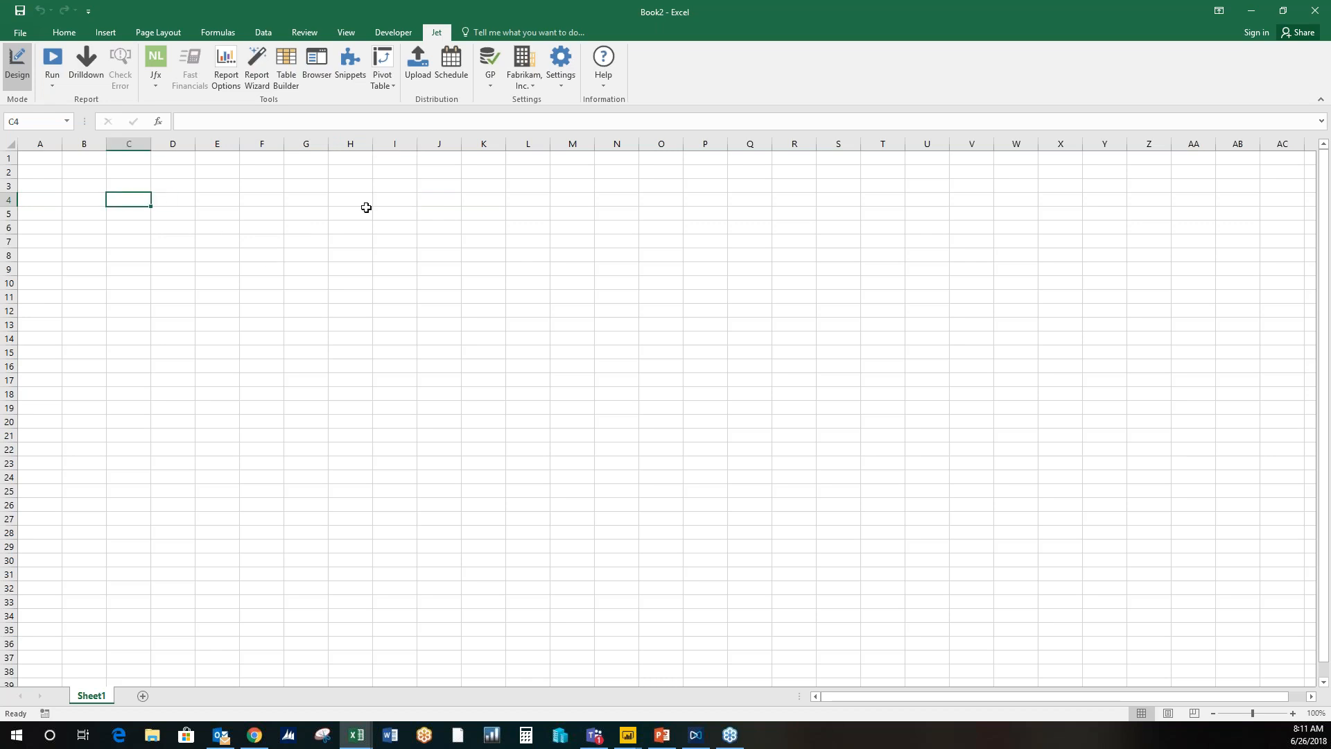
text(2014/1)
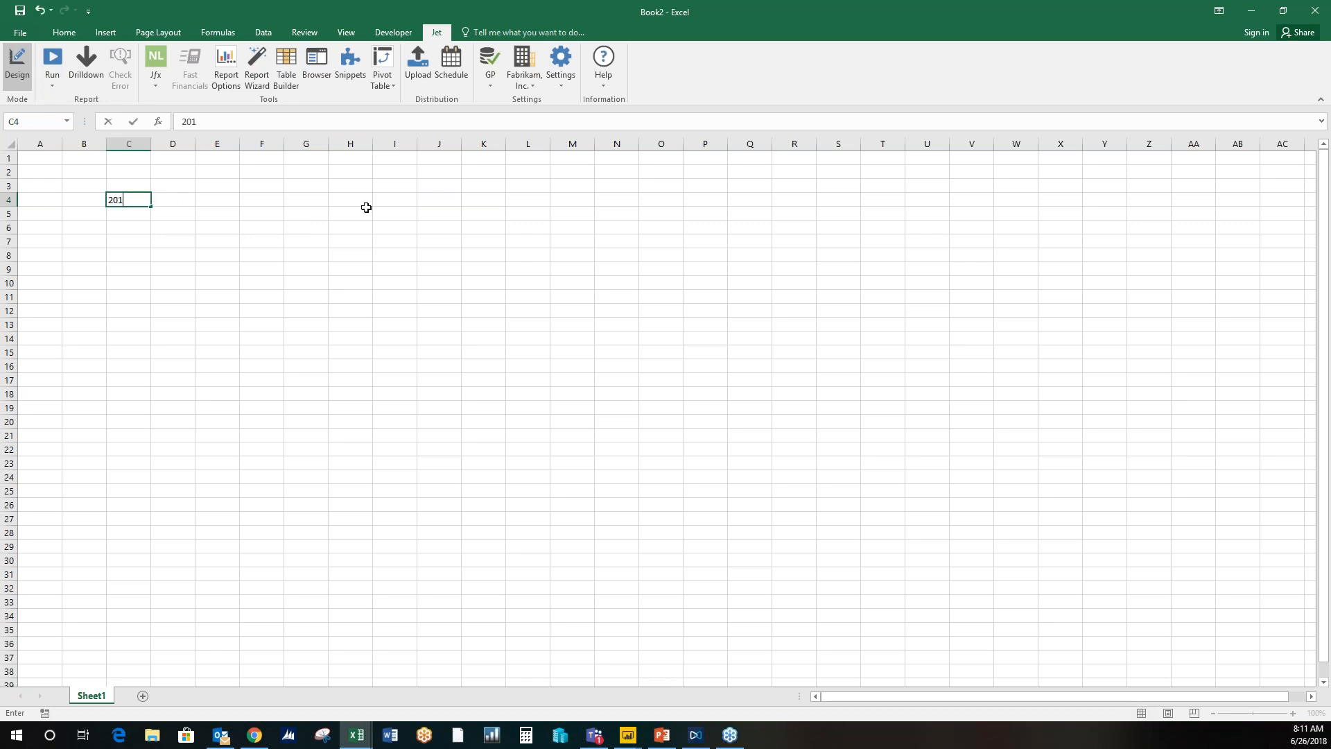
key(Return)
text(2014/4)
key(Return)
Step: Insert a GL function in cell C8 with Where set to Sheets and What set to Segment1
key(Return)
key(Return)
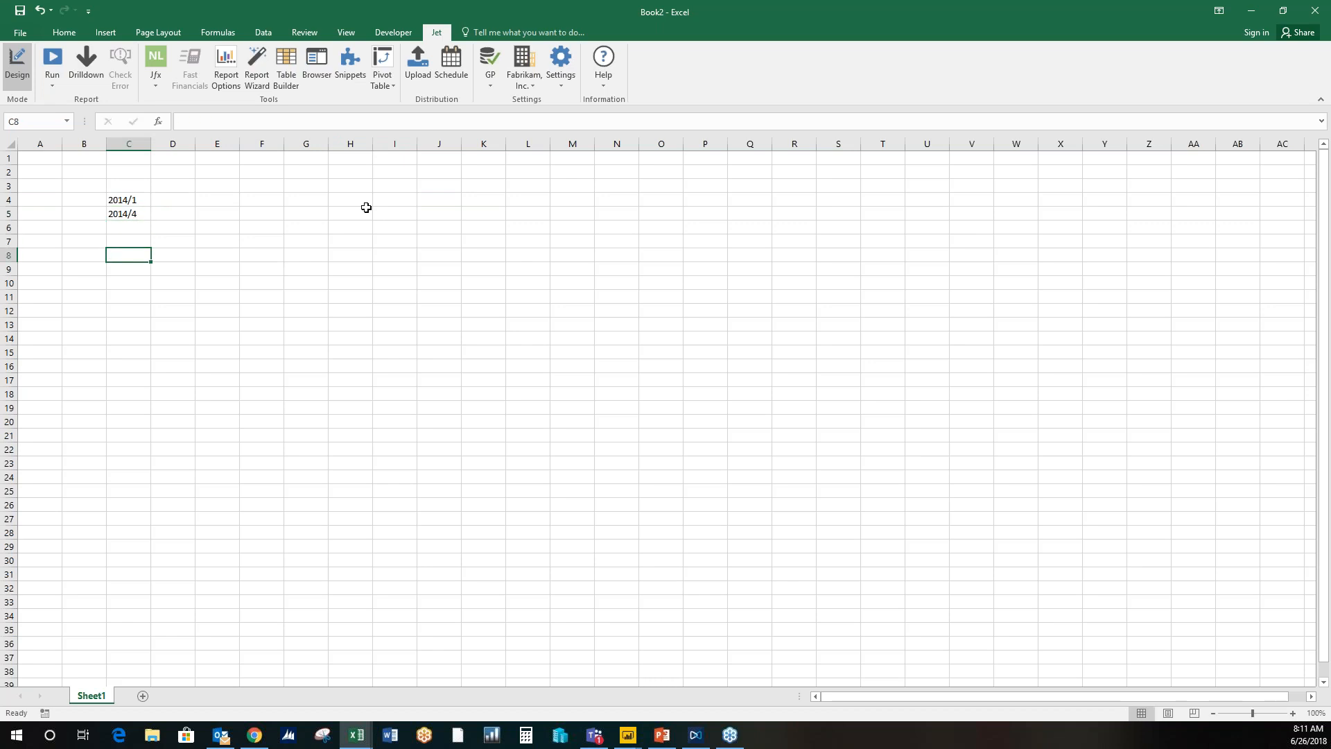
click(157, 83)
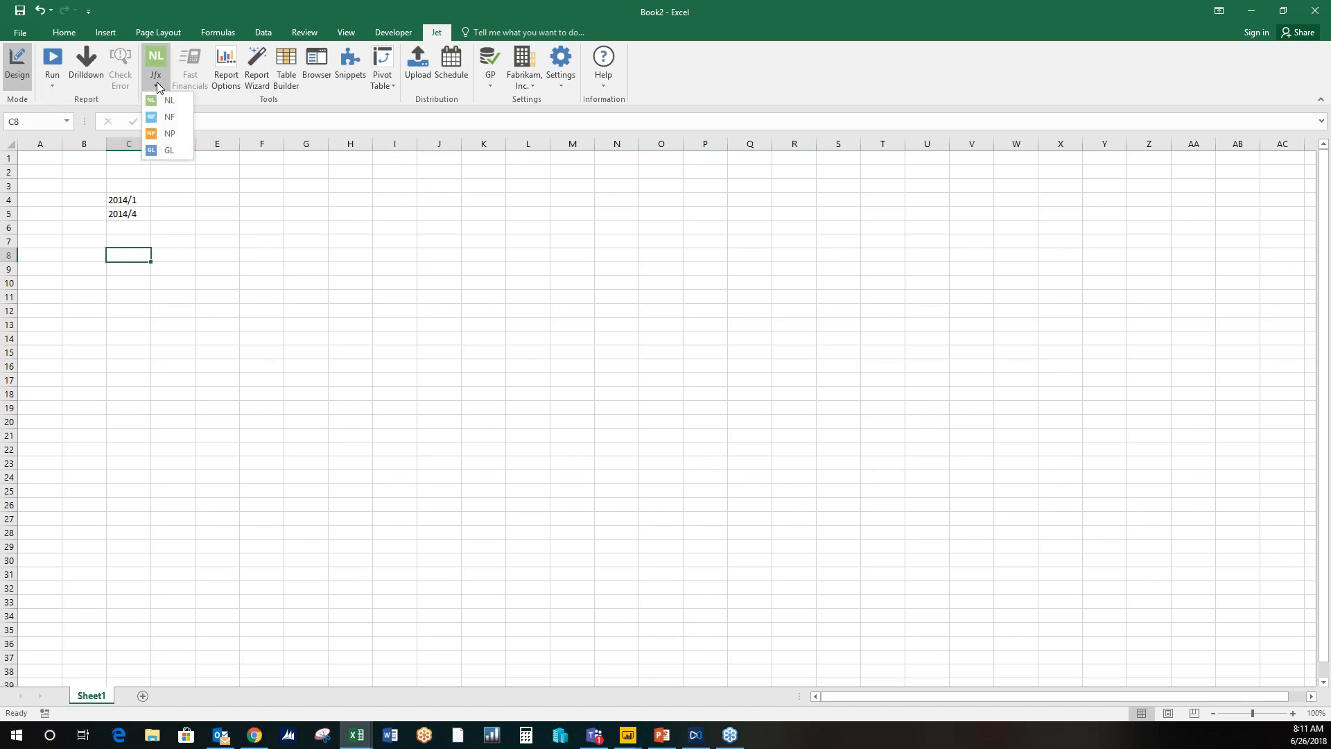
click(180, 151)
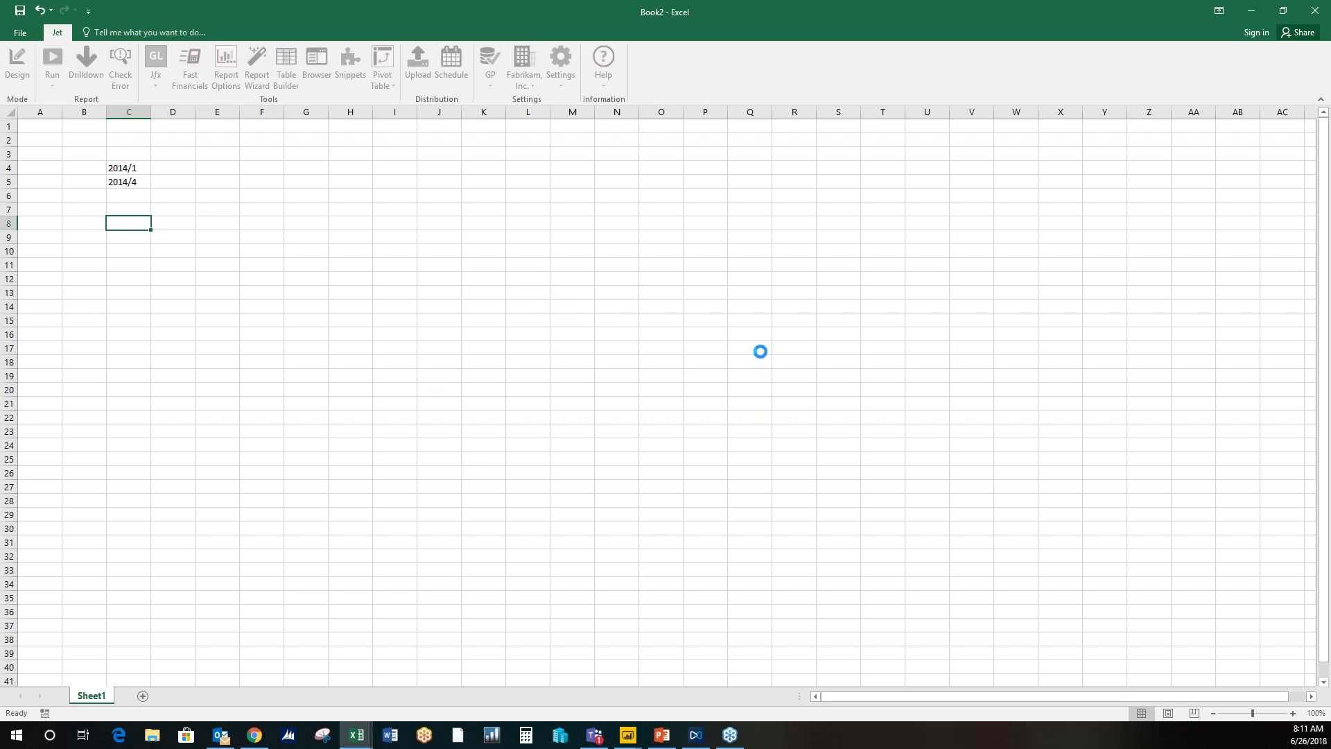
click(361, 735)
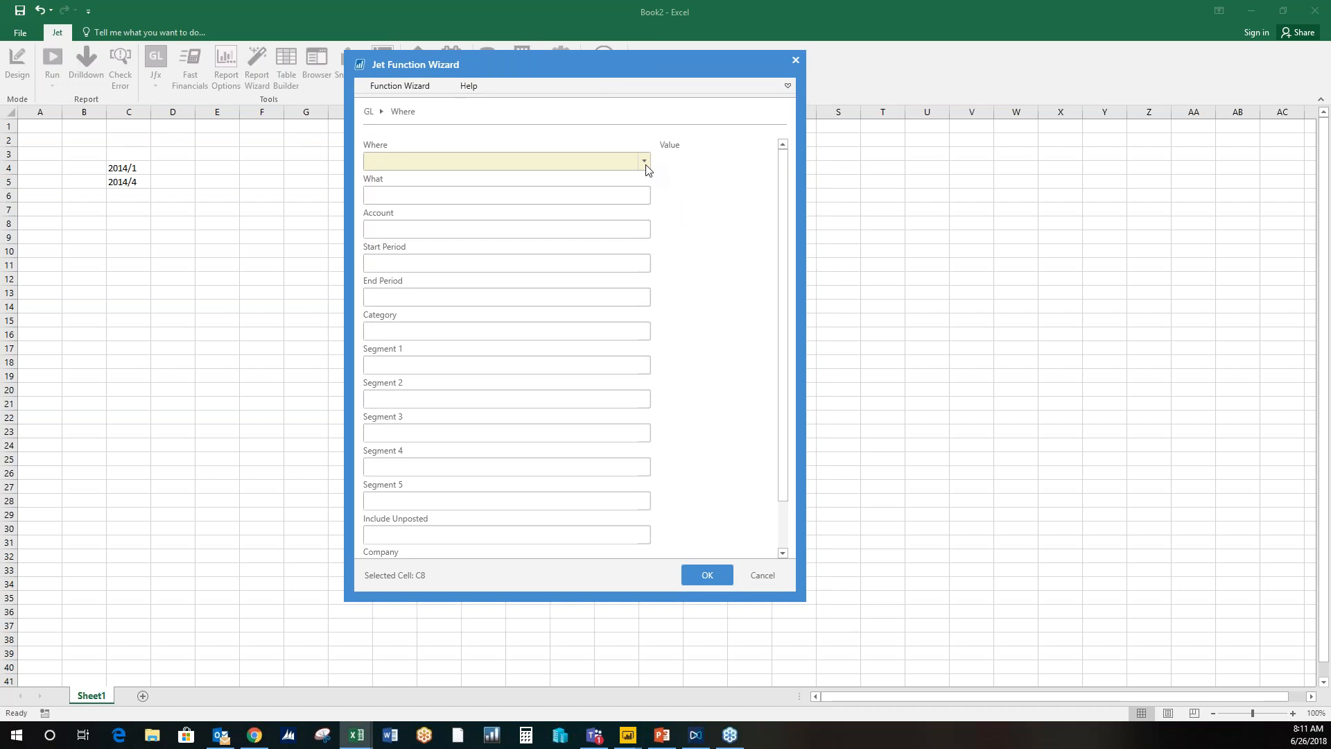
click(645, 163)
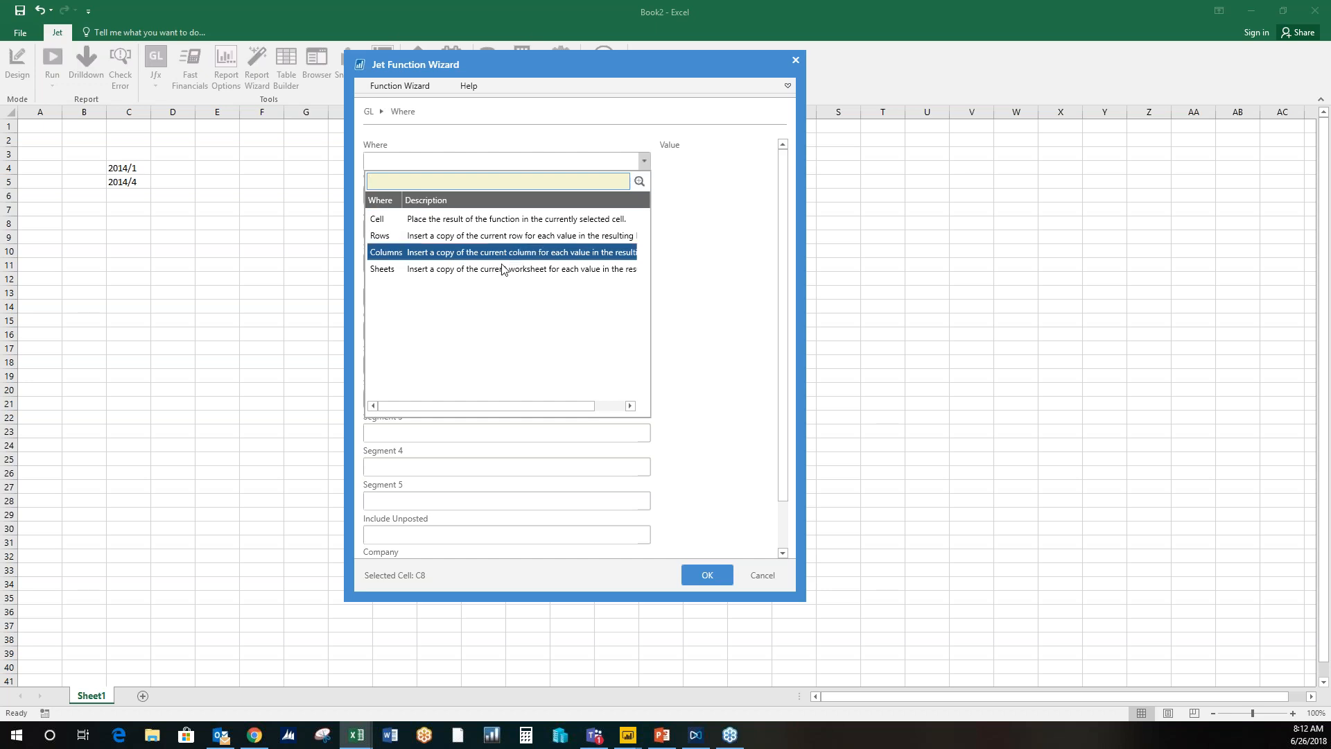
click(455, 270)
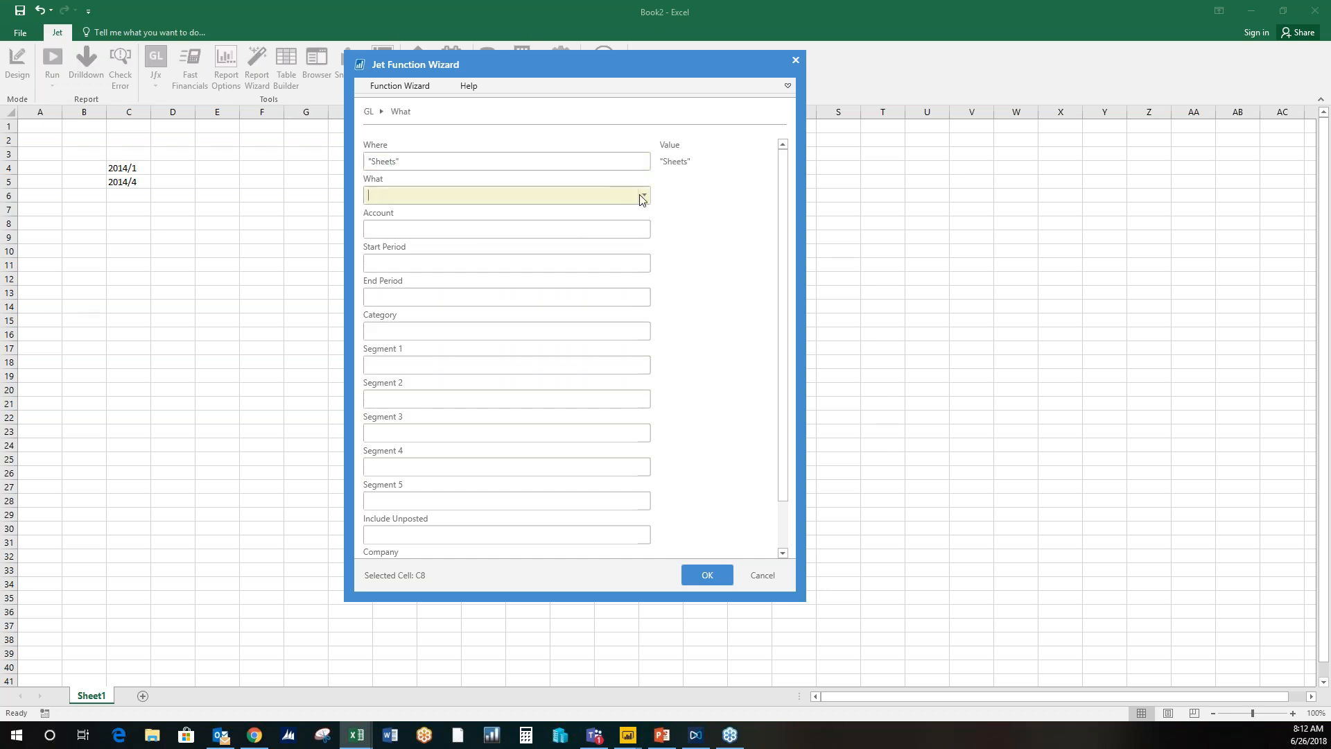
click(643, 196)
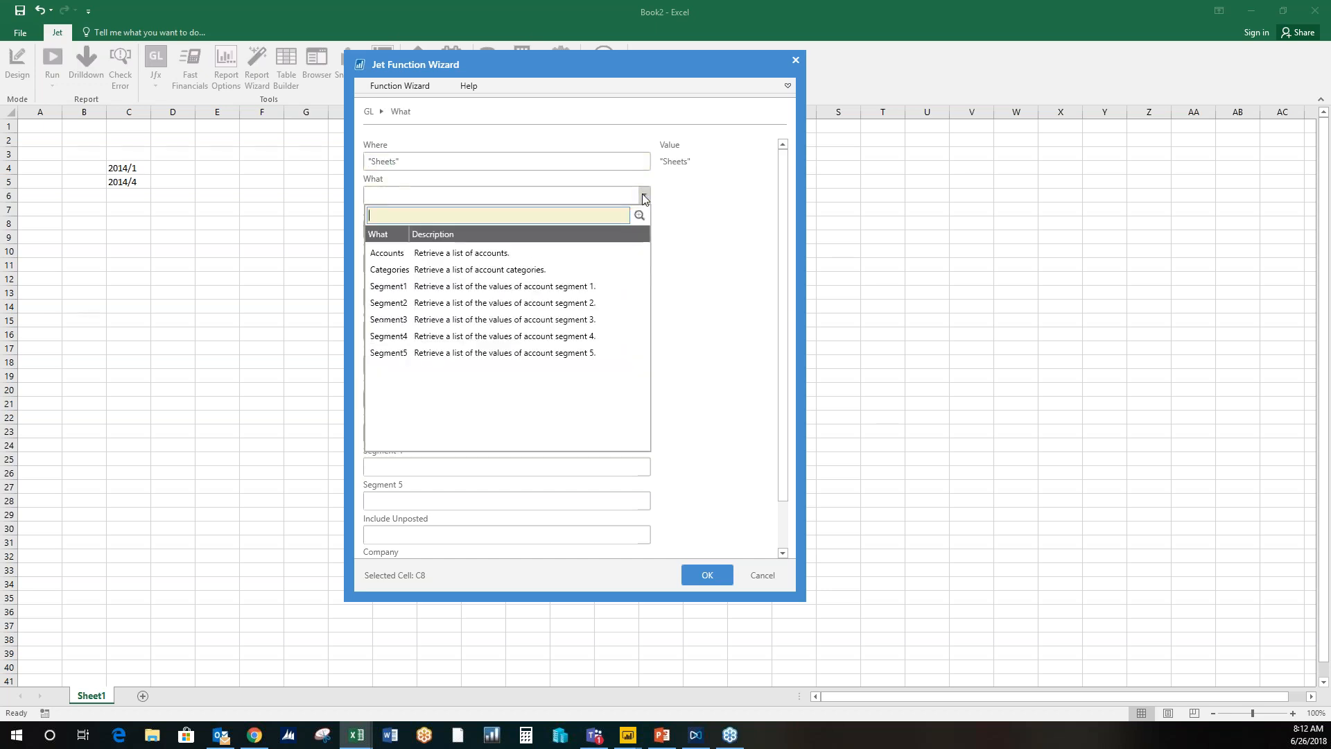
click(590, 294)
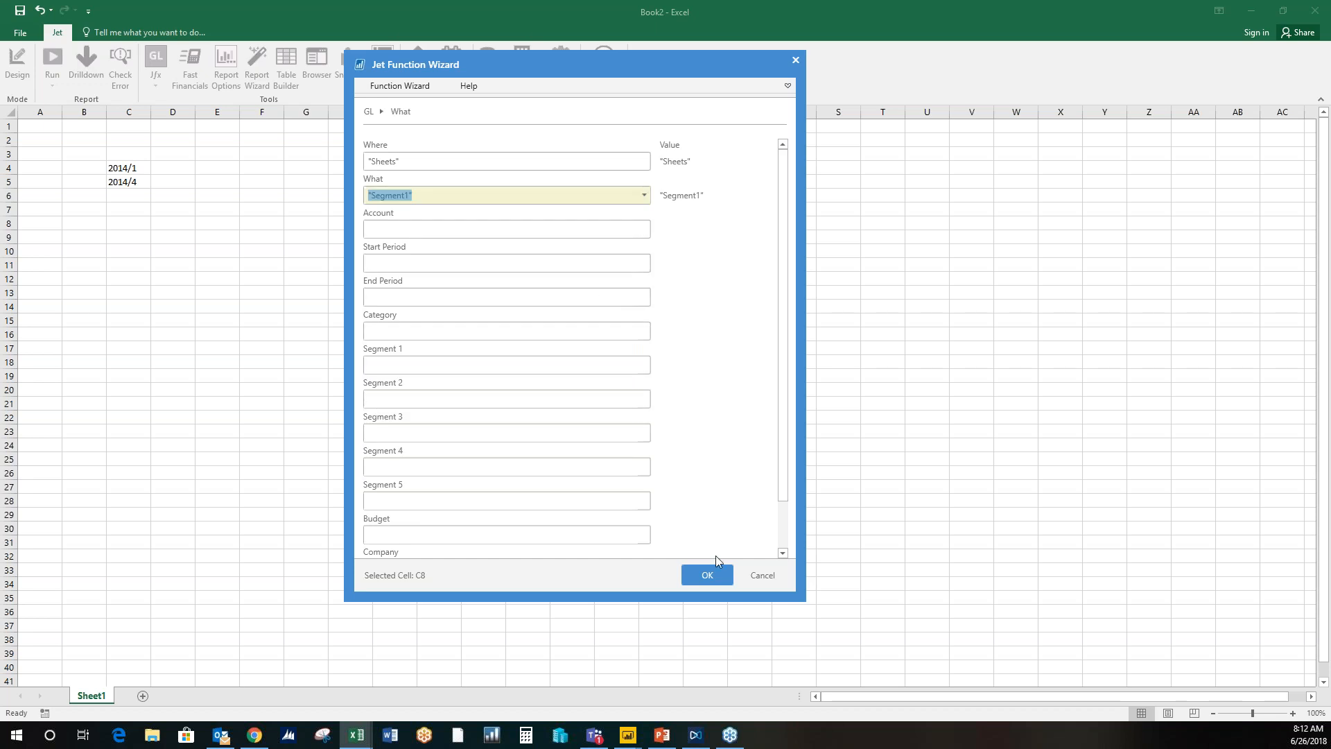
click(710, 581)
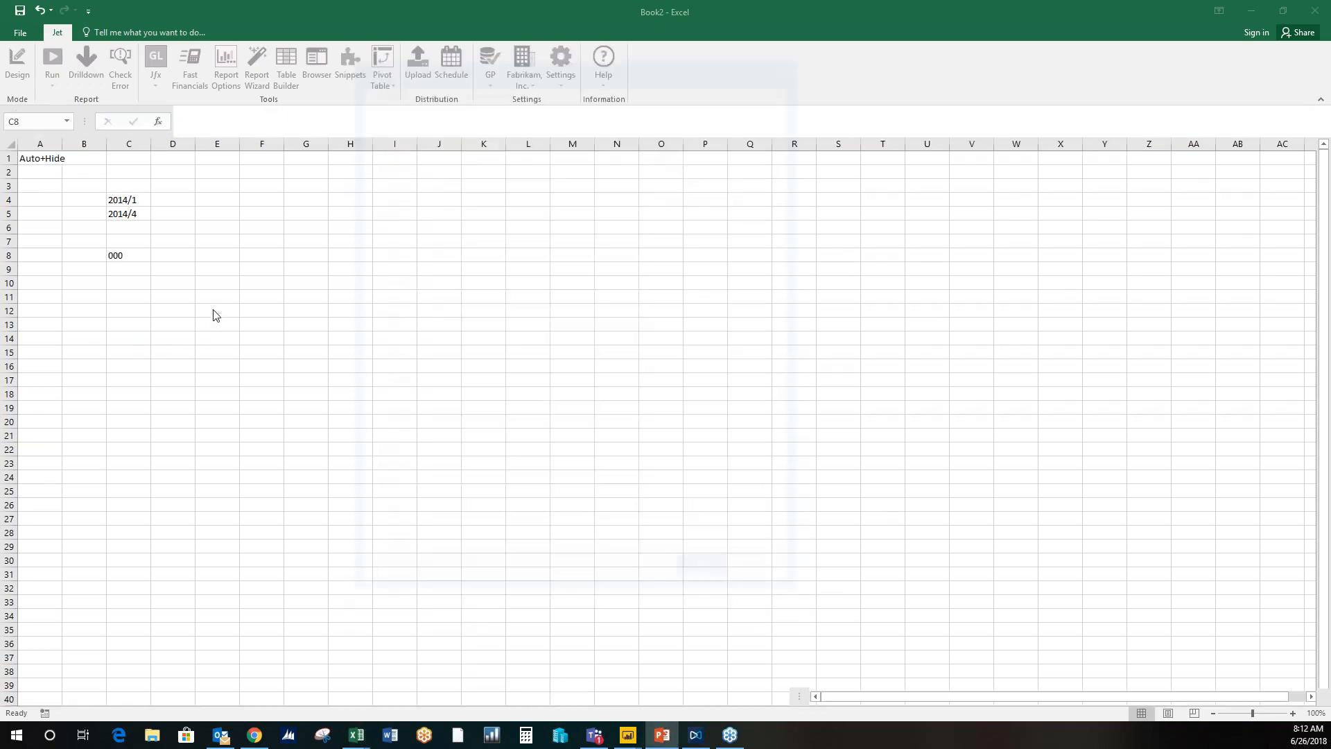
Step: Enter the column headings Account Number, Name, Balance, Budget and Variance across row 12, starting in cell C12
click(135, 310)
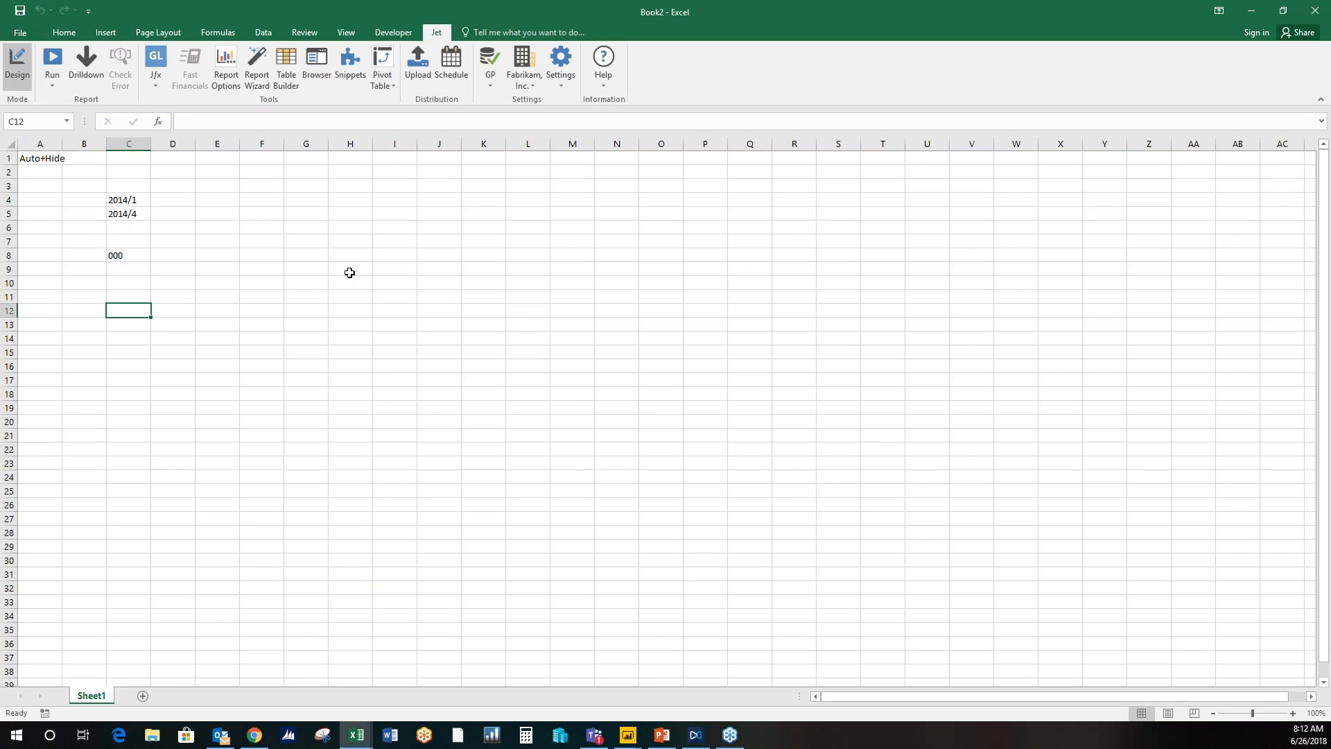
text(Account)
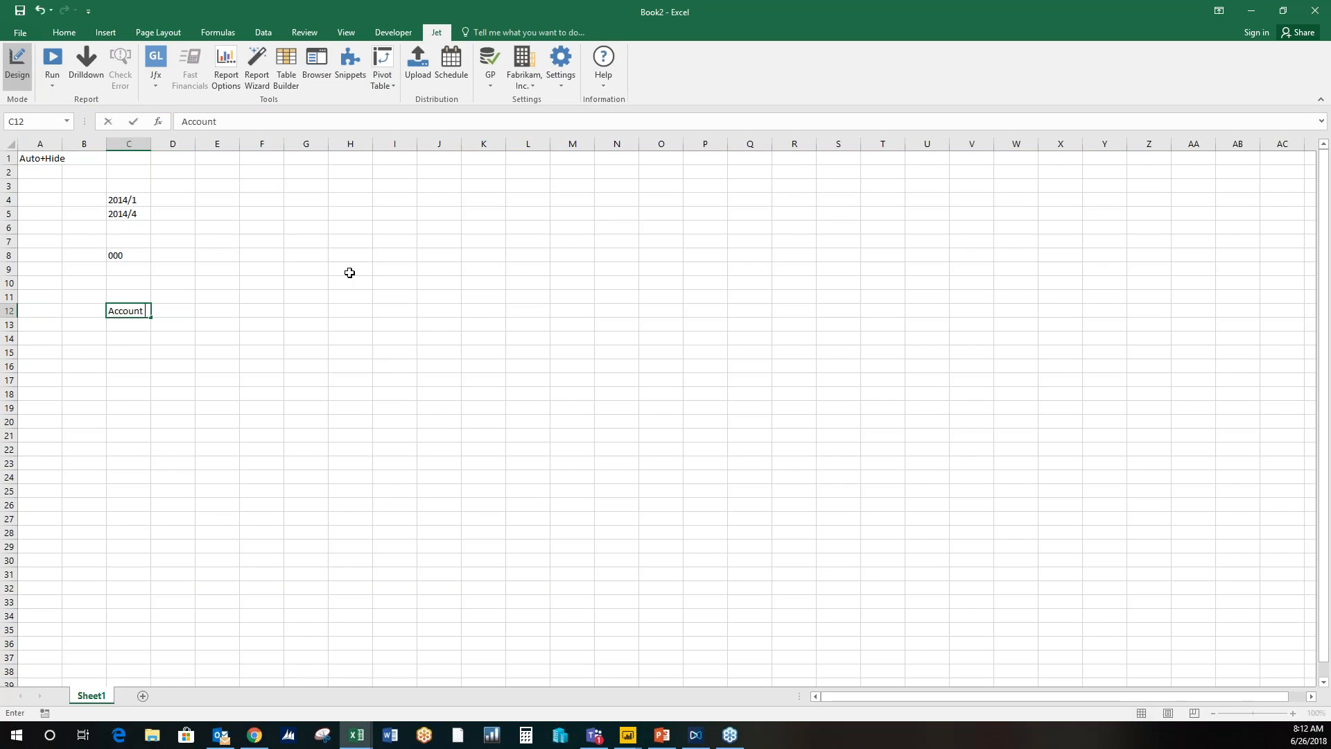
text( Number)
key(Tab)
text(Na)
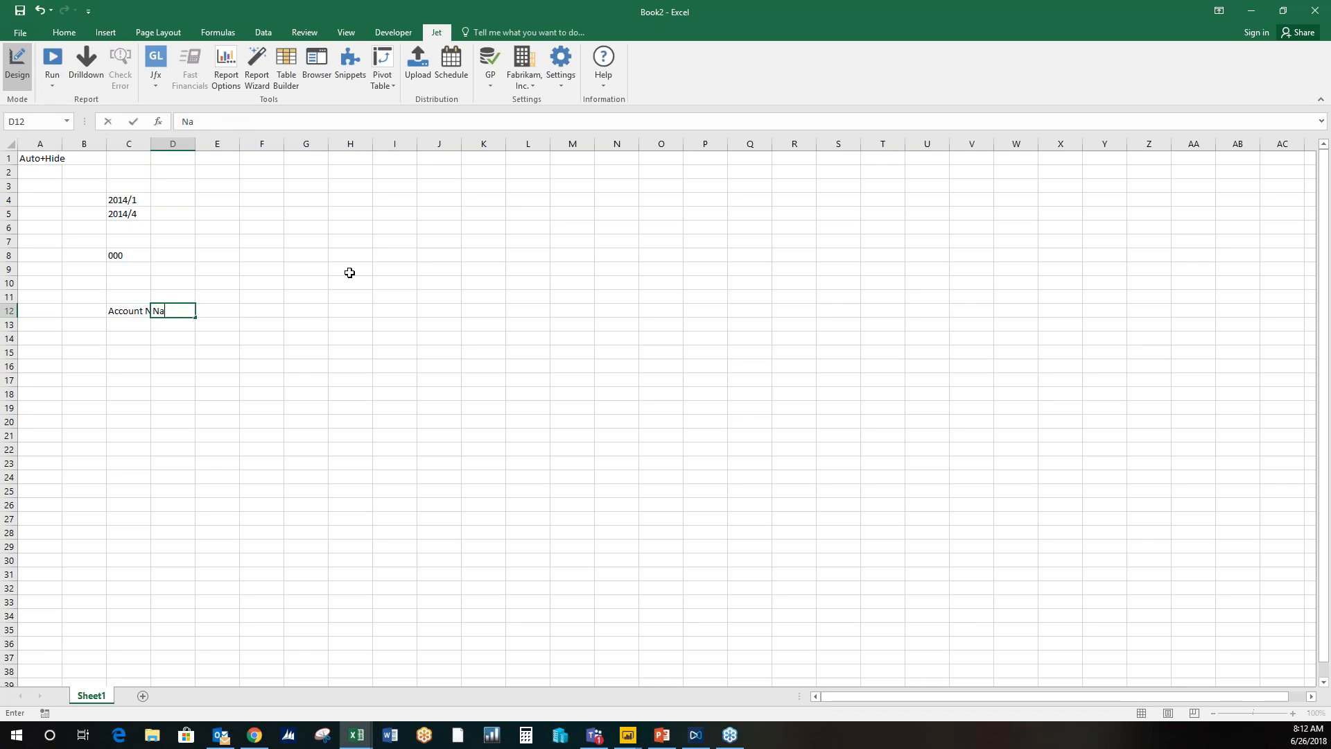
key(Tab)
text(Balance)
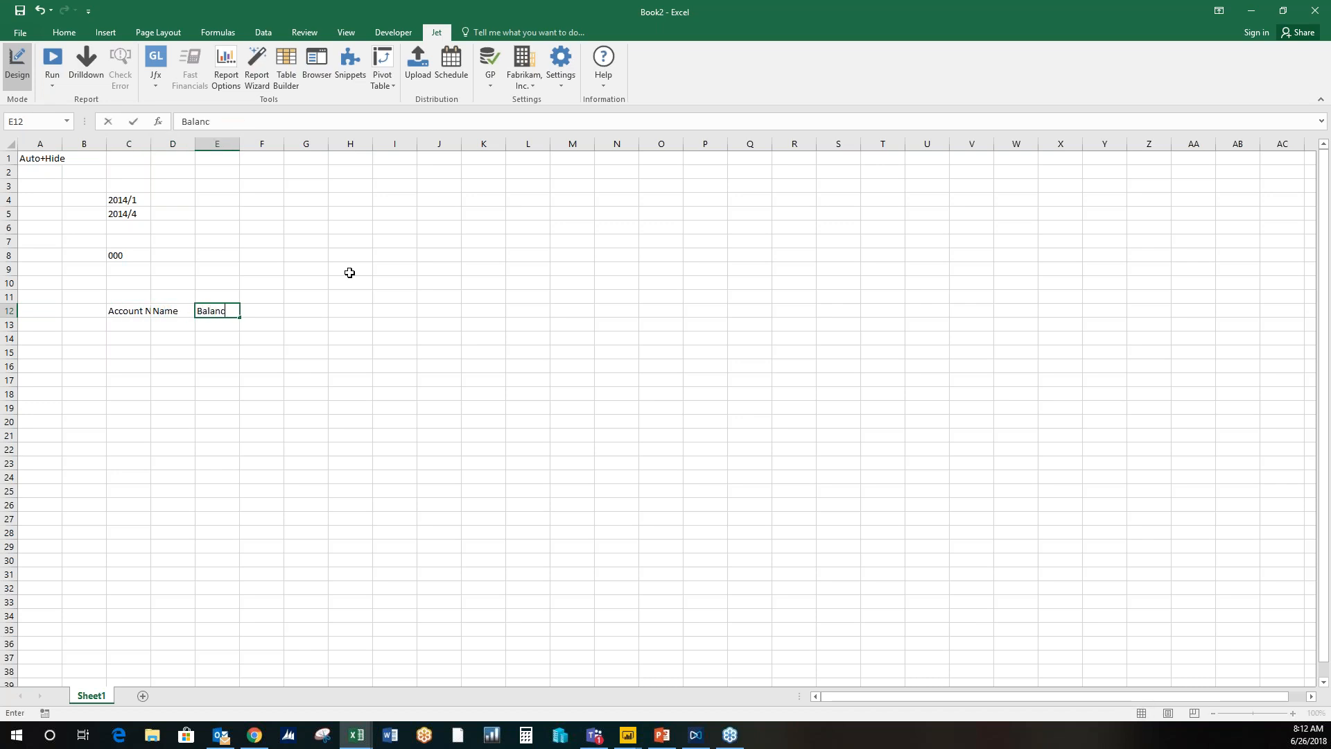
key(Tab)
text(Budget)
key(Tab)
text(Var)
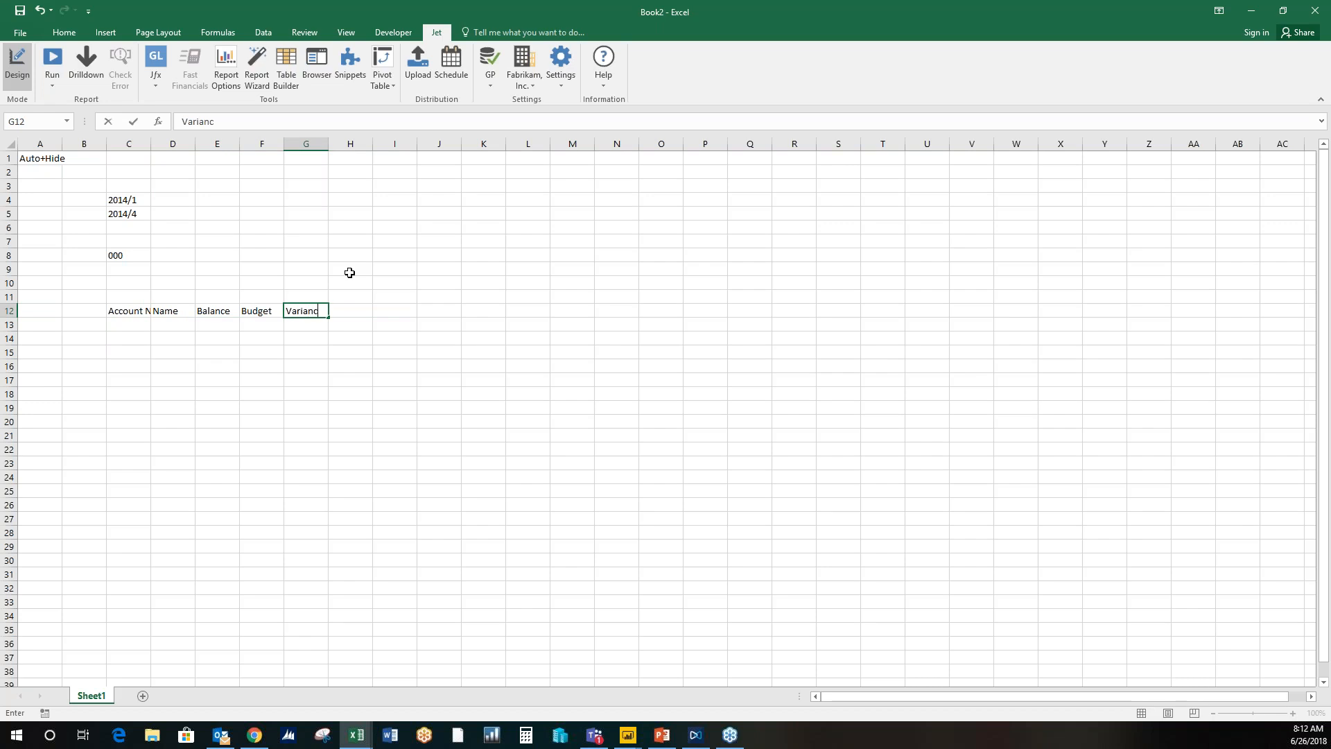
Step: Start a GL function in cell C13 with Where set to Rows and What set to Accounts
click(139, 326)
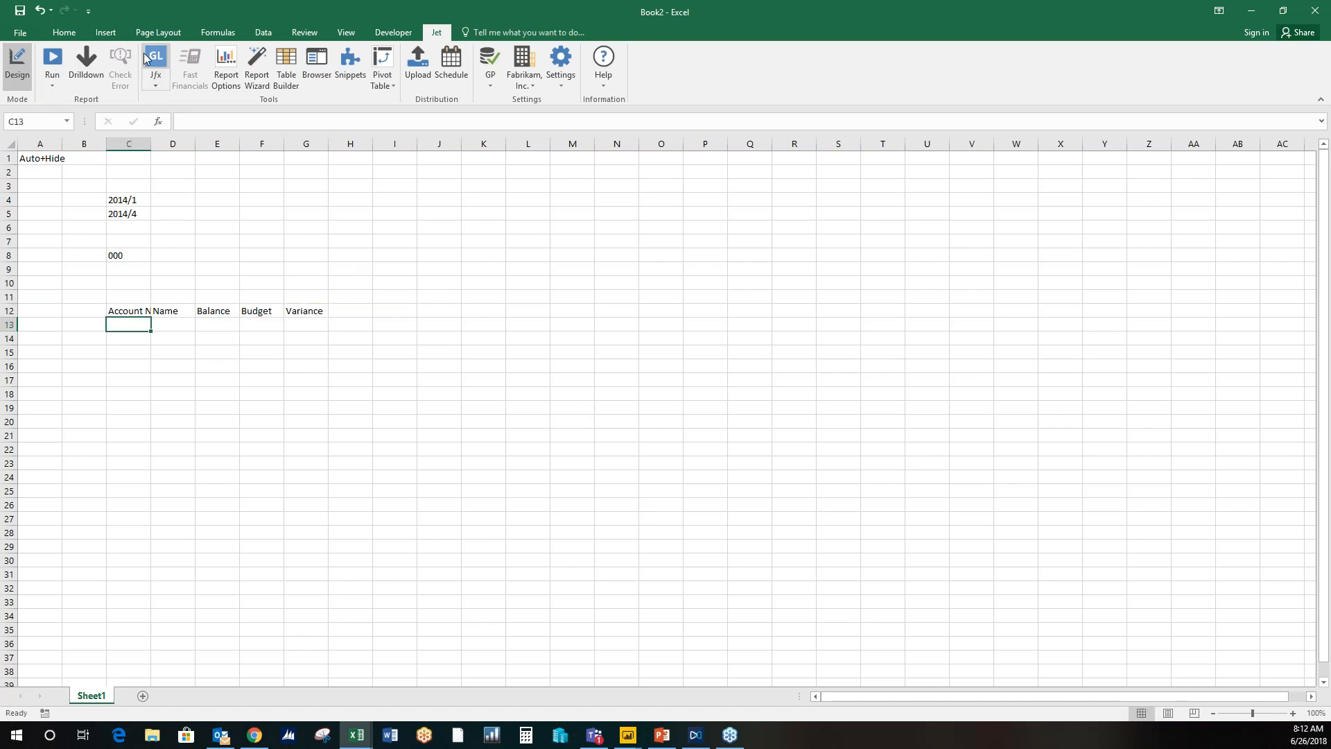
click(155, 61)
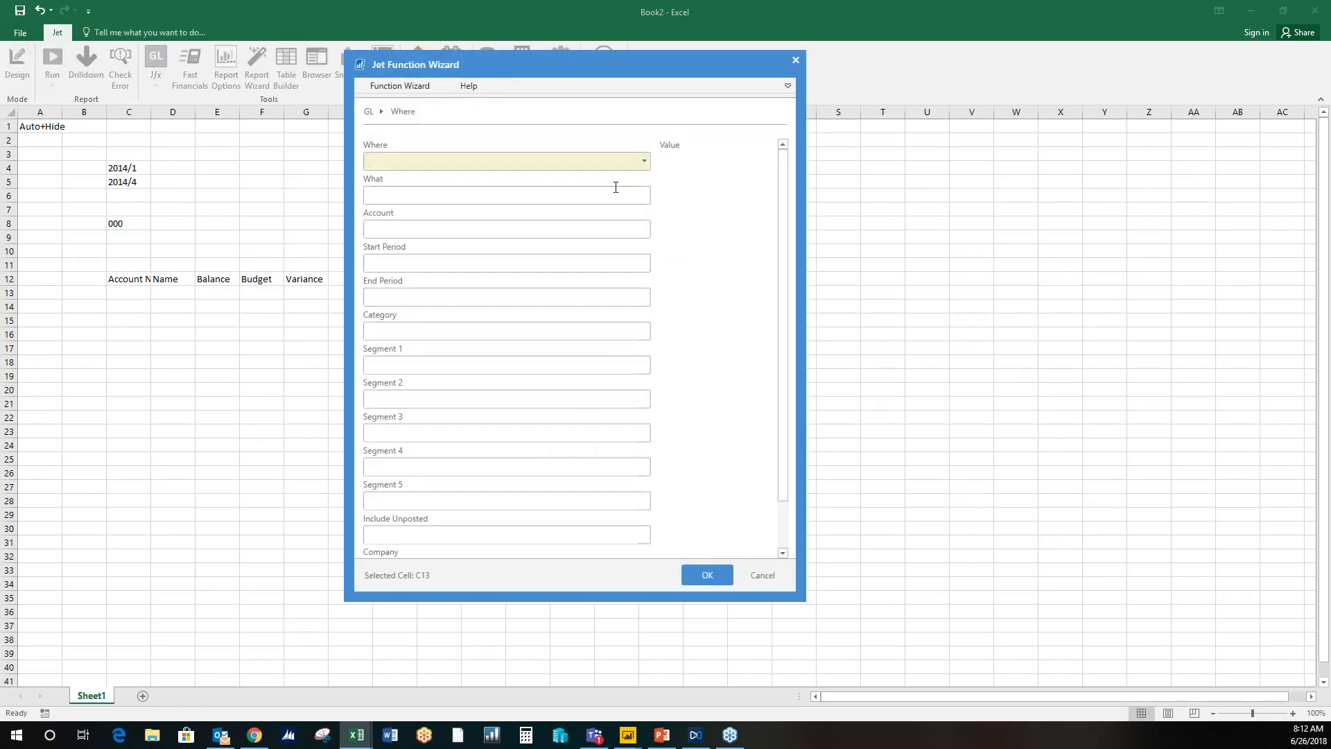
drag(555, 67, 678, 86)
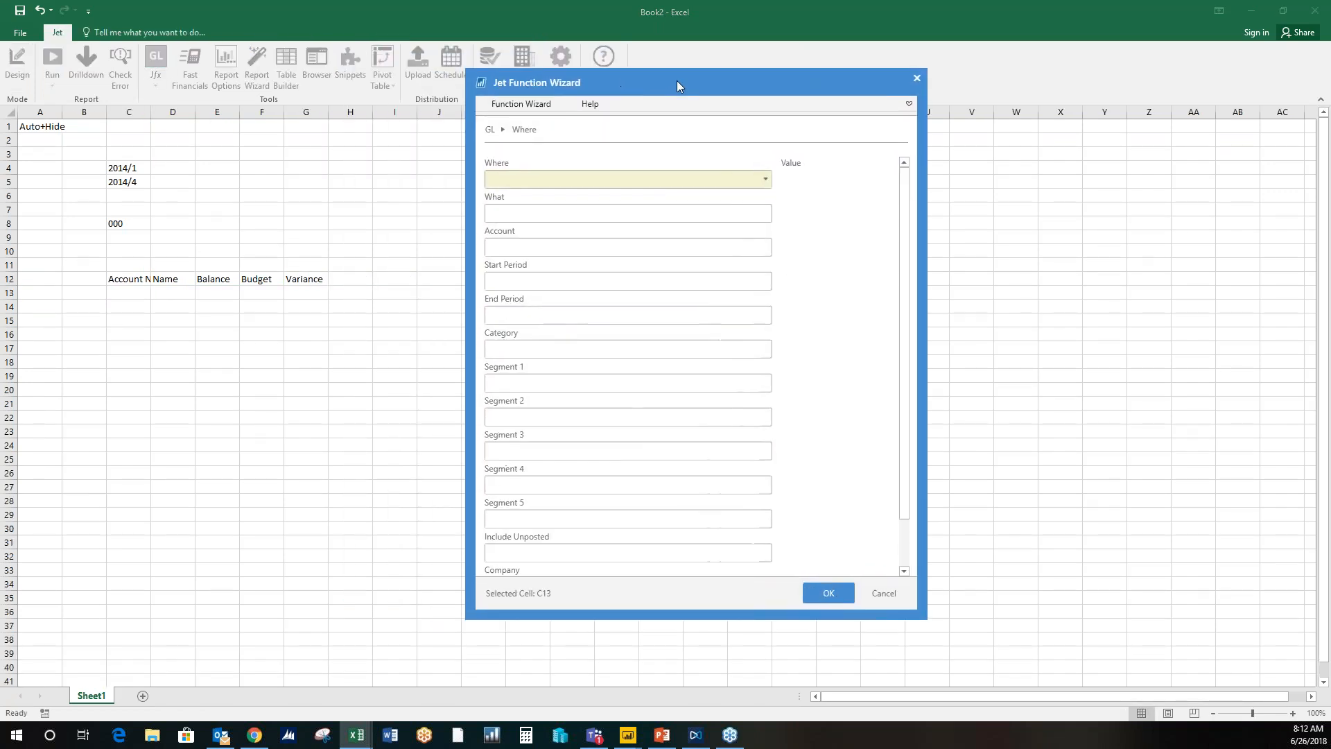
click(768, 180)
click(700, 255)
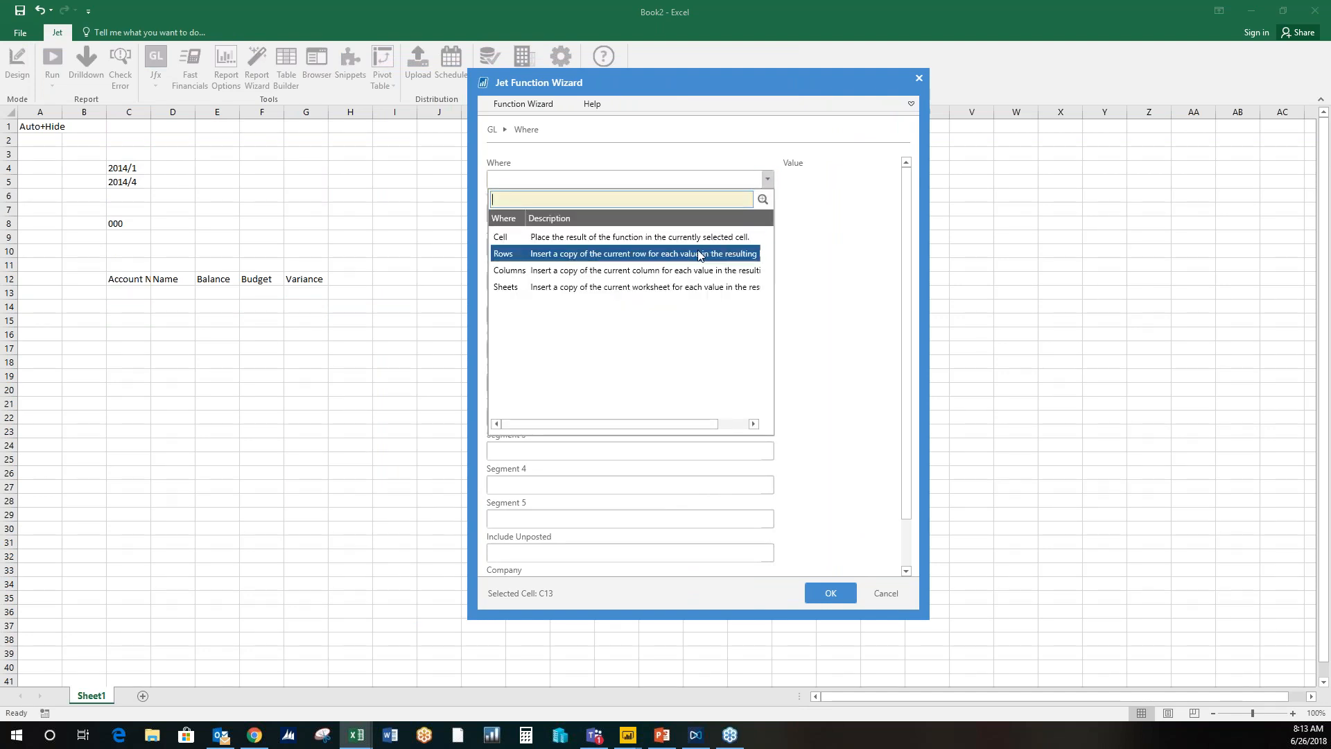
click(700, 255)
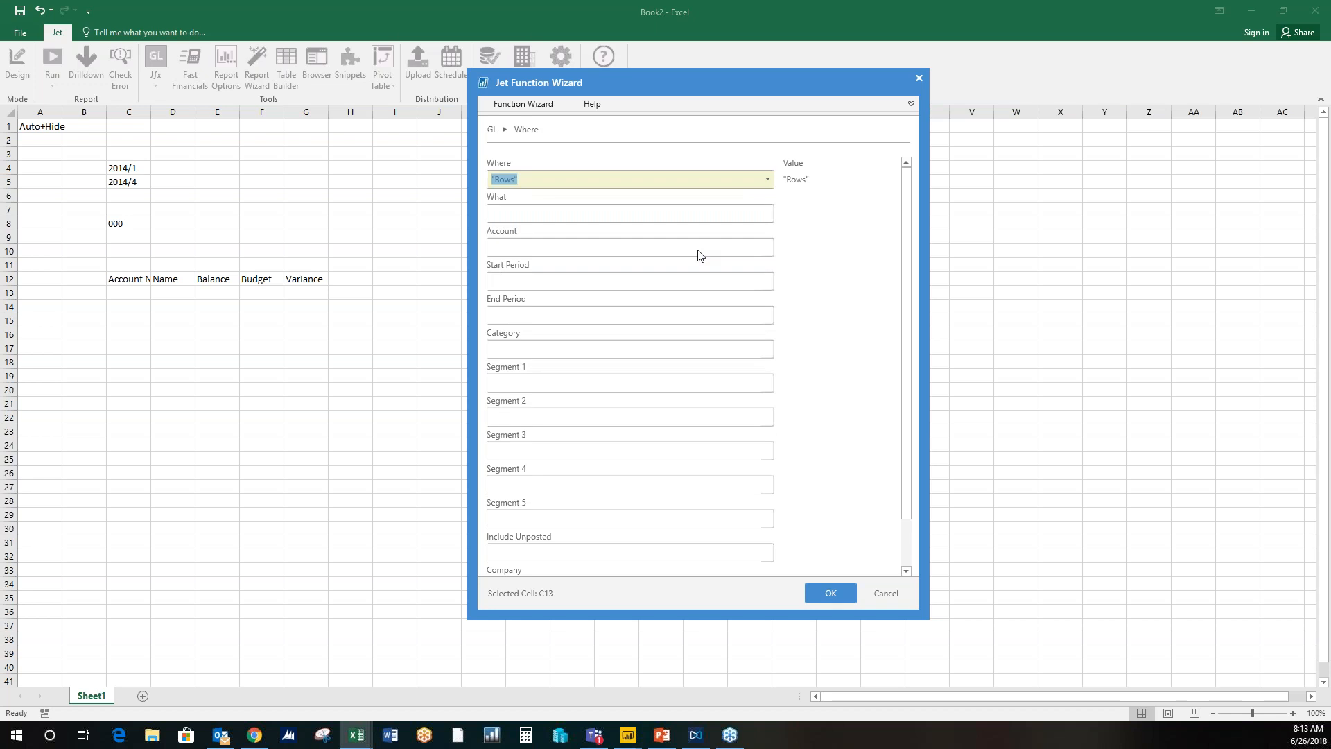
click(744, 213)
click(767, 215)
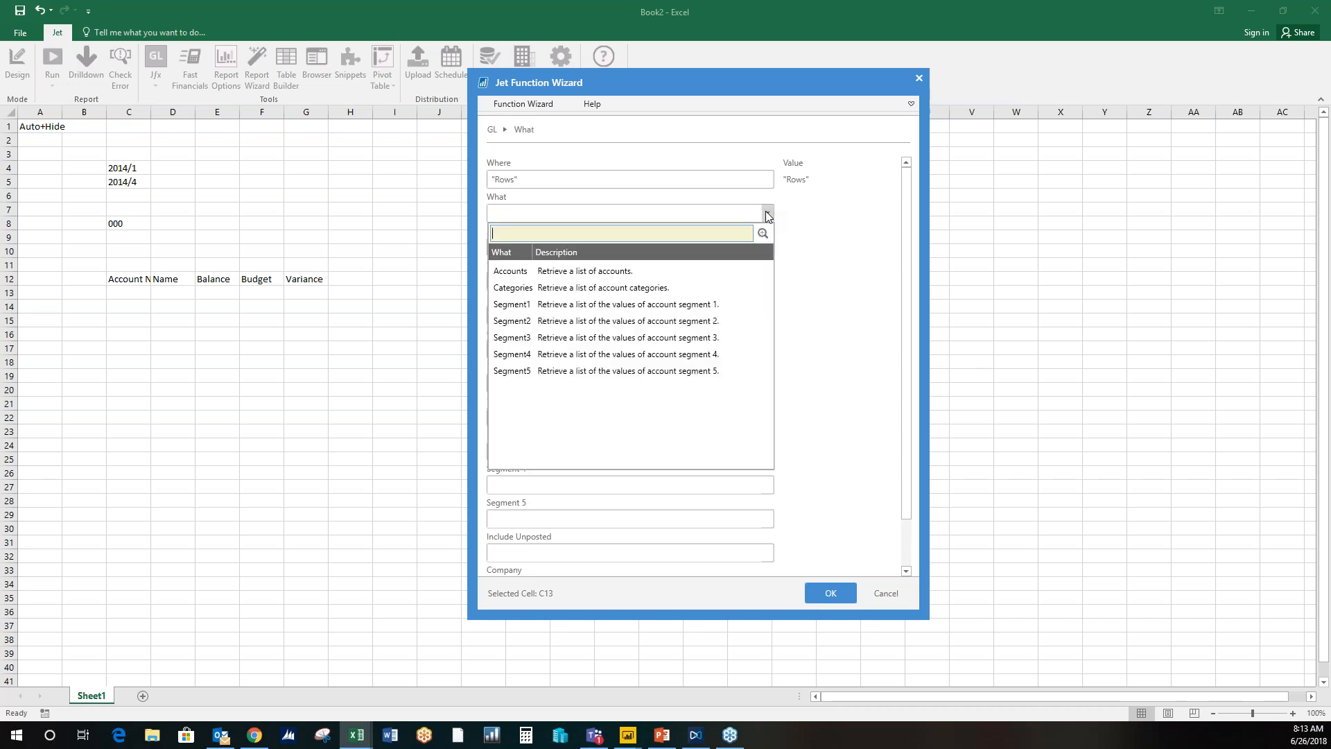
click(721, 274)
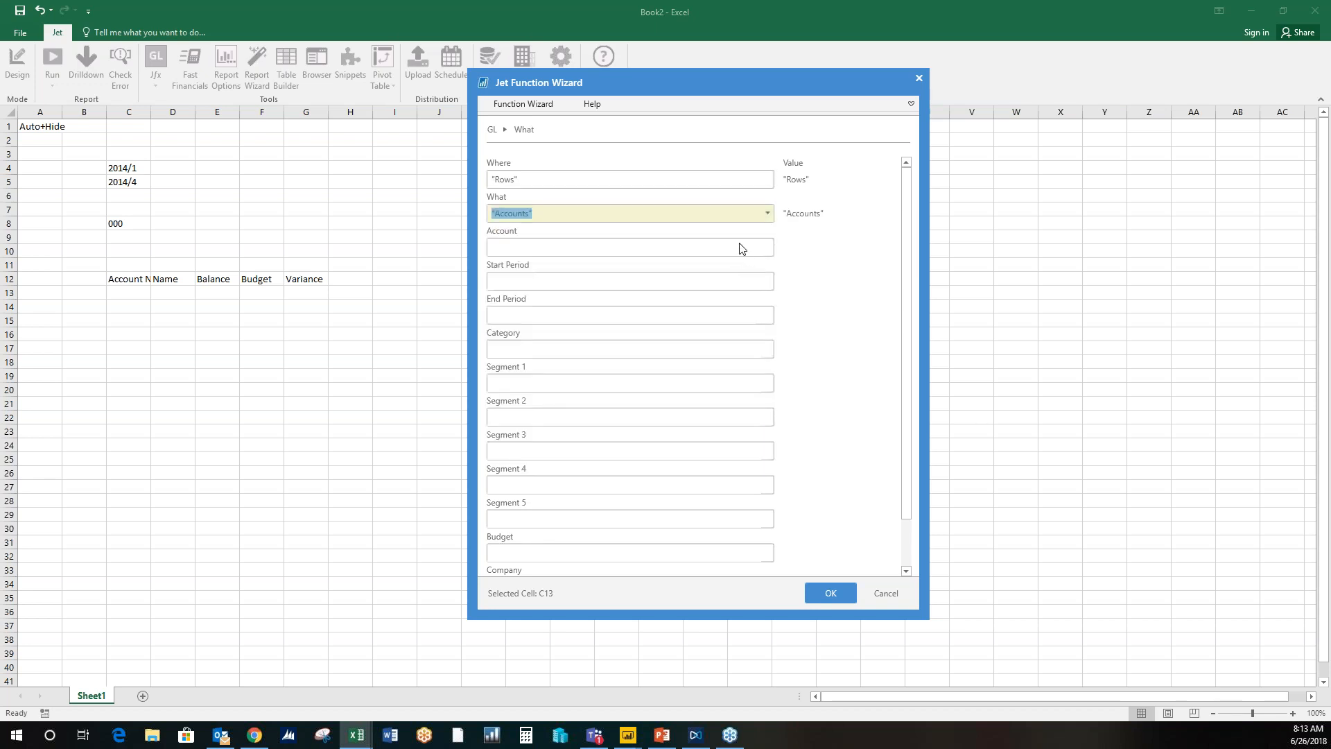
Step: Browse the possible values for the function's Account filter and leave the filter empty
click(742, 248)
click(766, 247)
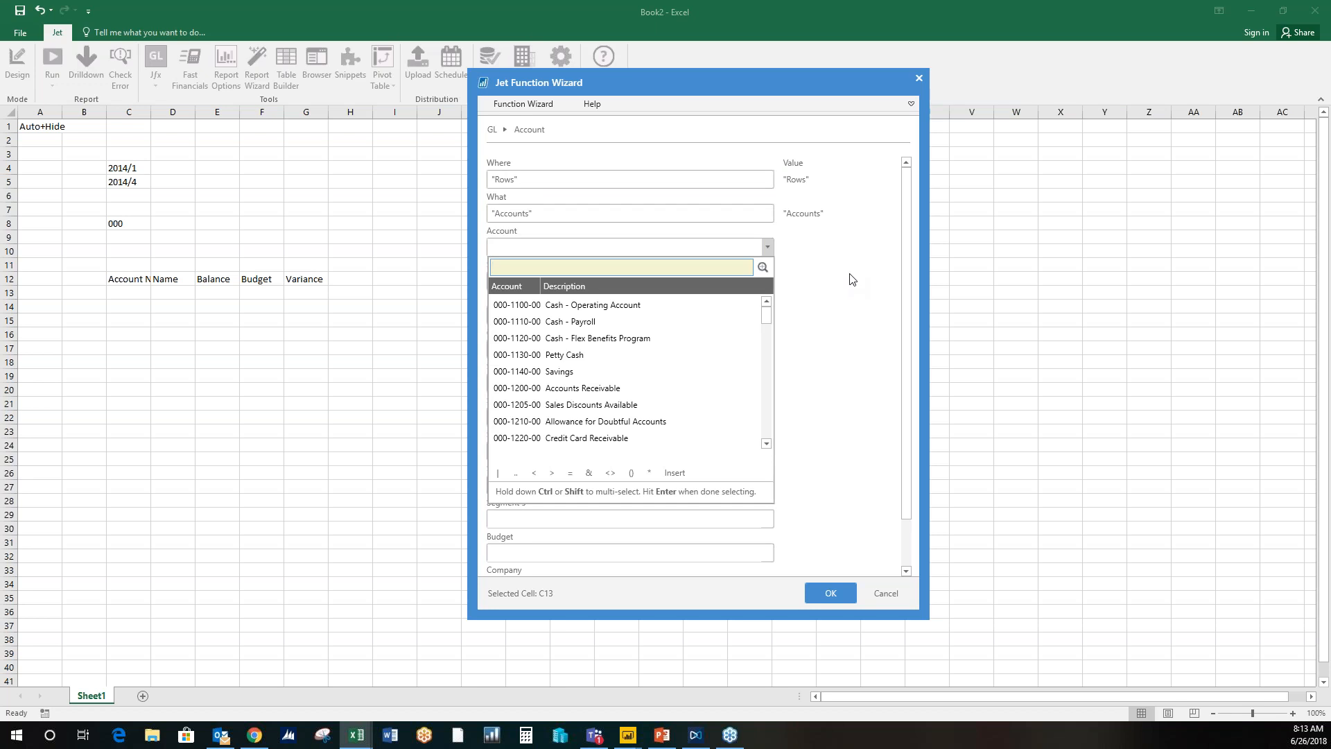
scroll(688, 406, down, 1)
scroll(687, 407, down, 2)
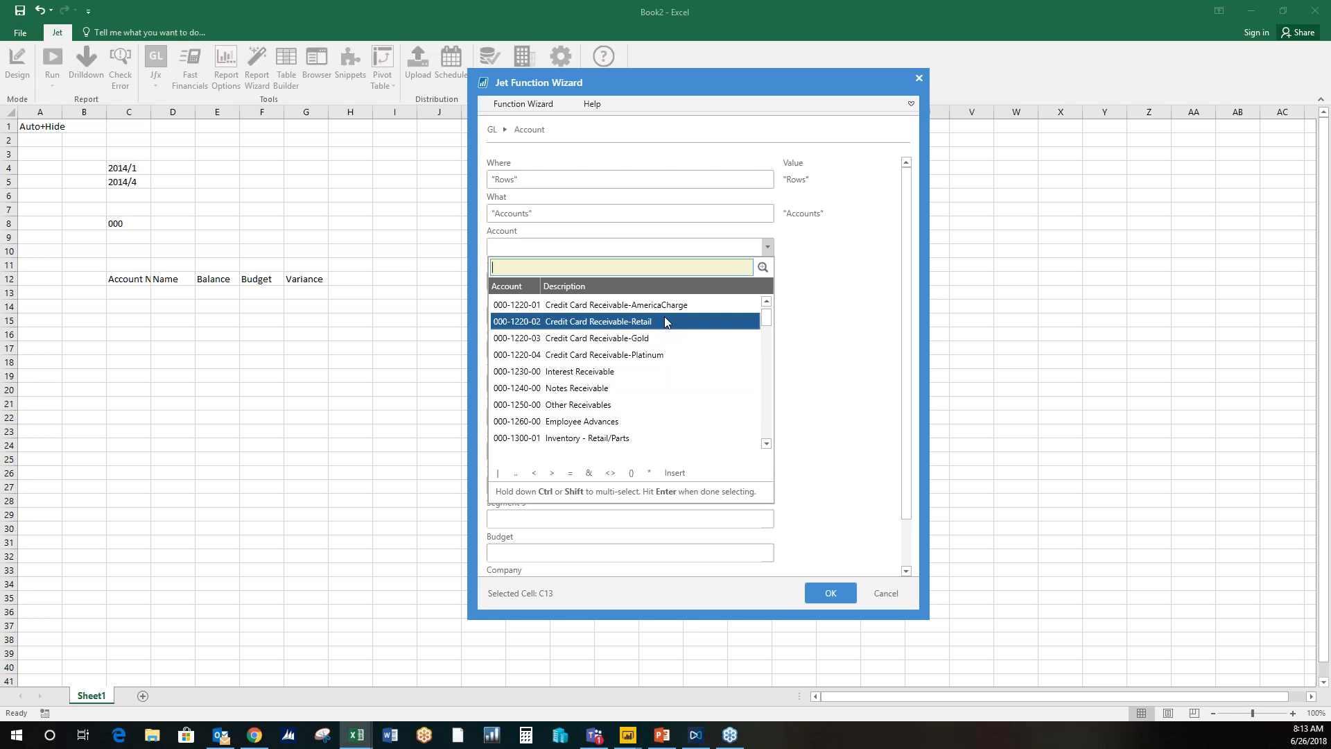
click(842, 290)
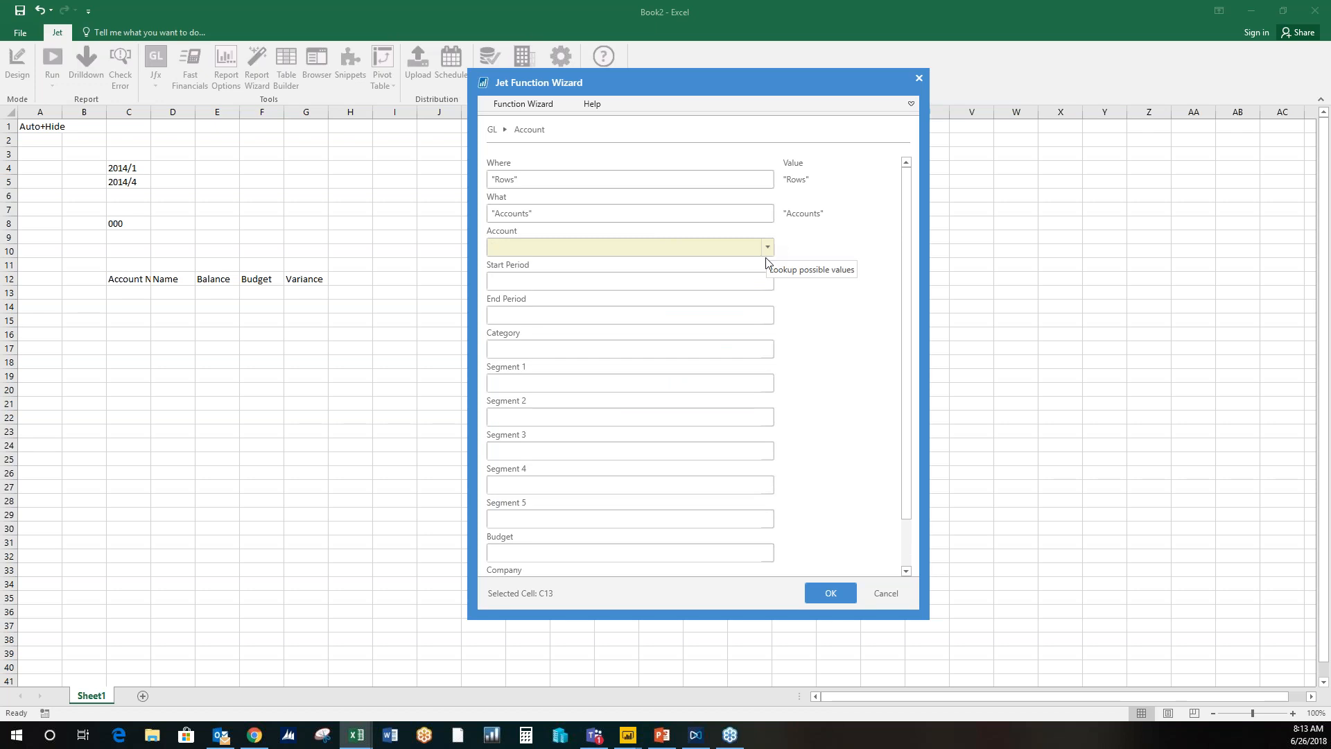
Step: Filter the accounts function by Segment 1 with a reference to cell C8 and insert it
click(551, 386)
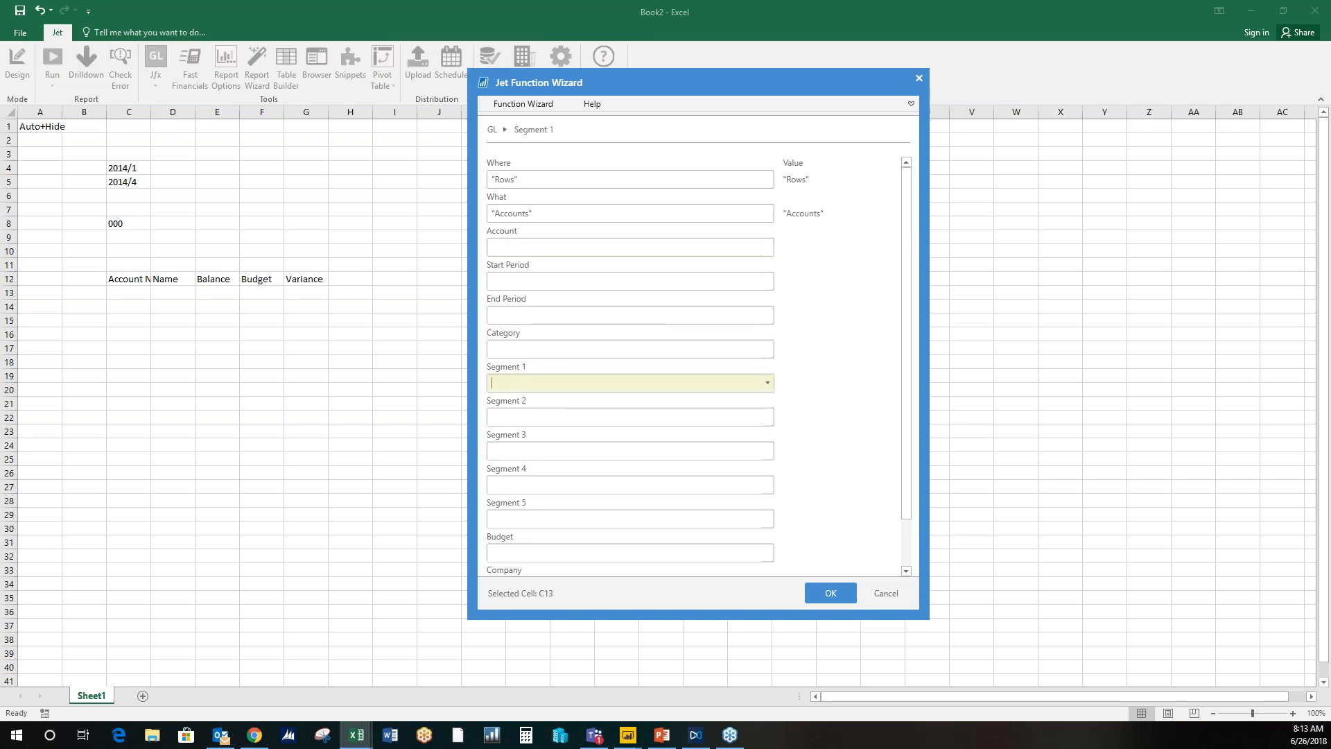
click(135, 227)
click(831, 594)
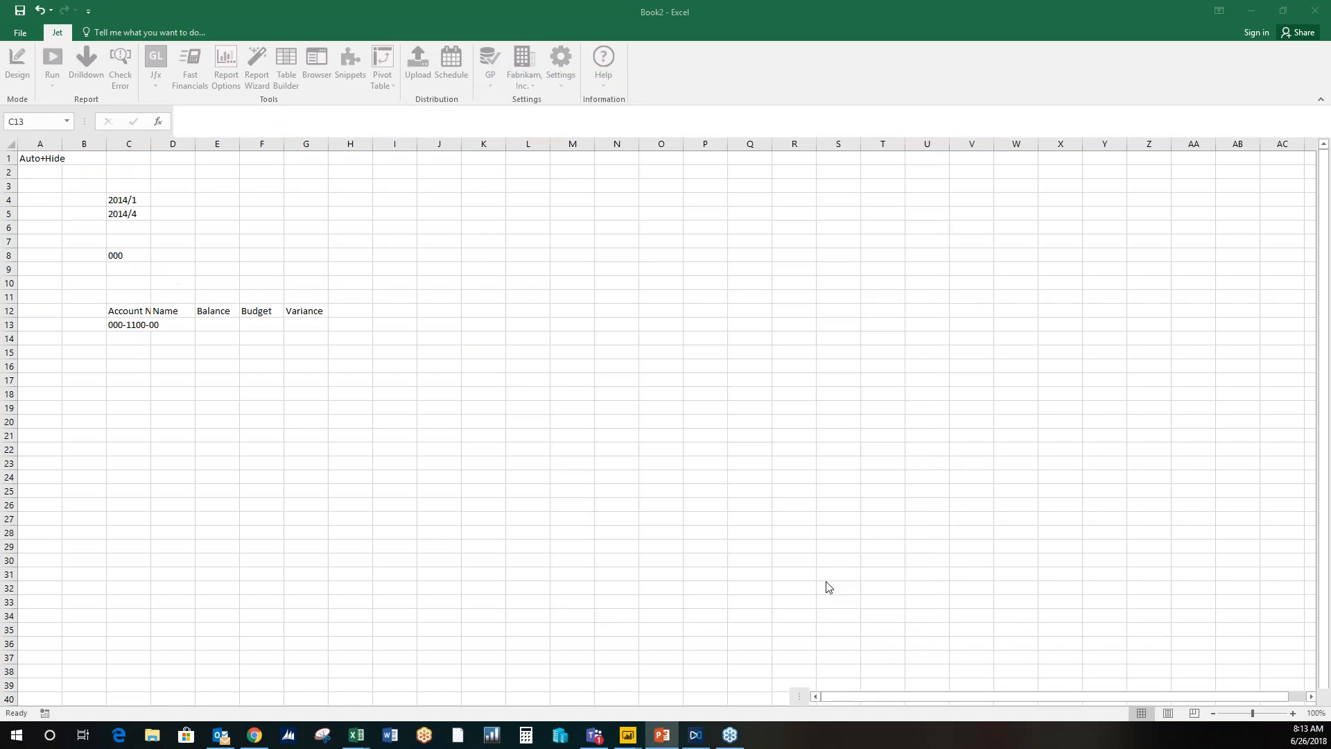
Step: Insert a GL function in cell D13 with What set to AccountName and Account referencing $C13
click(180, 325)
click(155, 57)
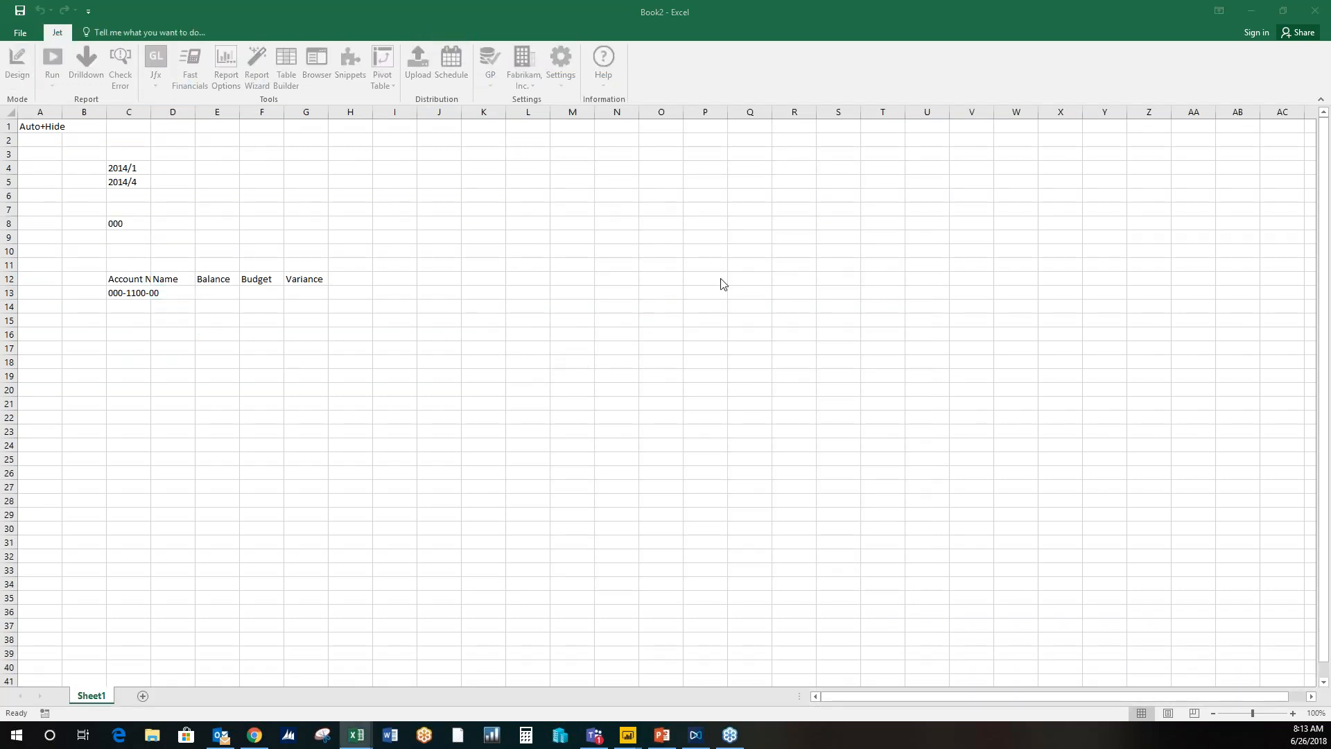
click(768, 217)
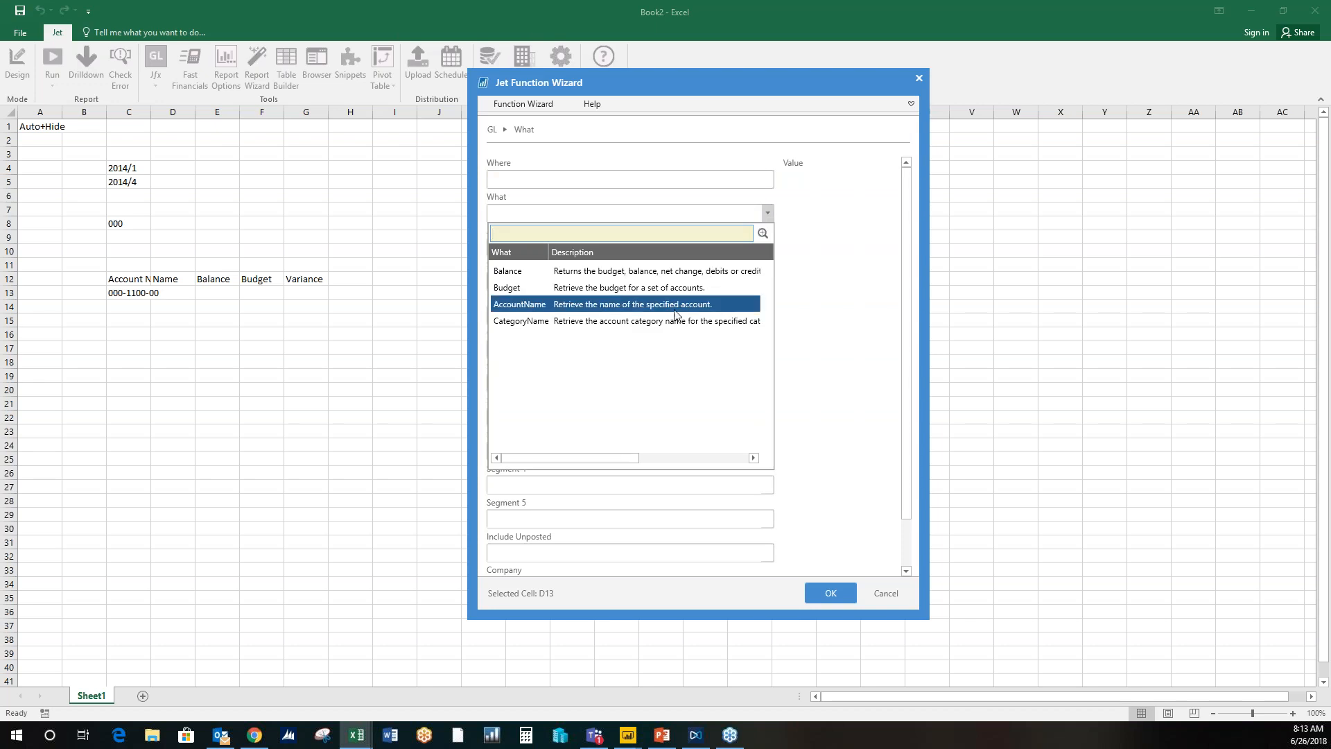
click(675, 313)
click(573, 247)
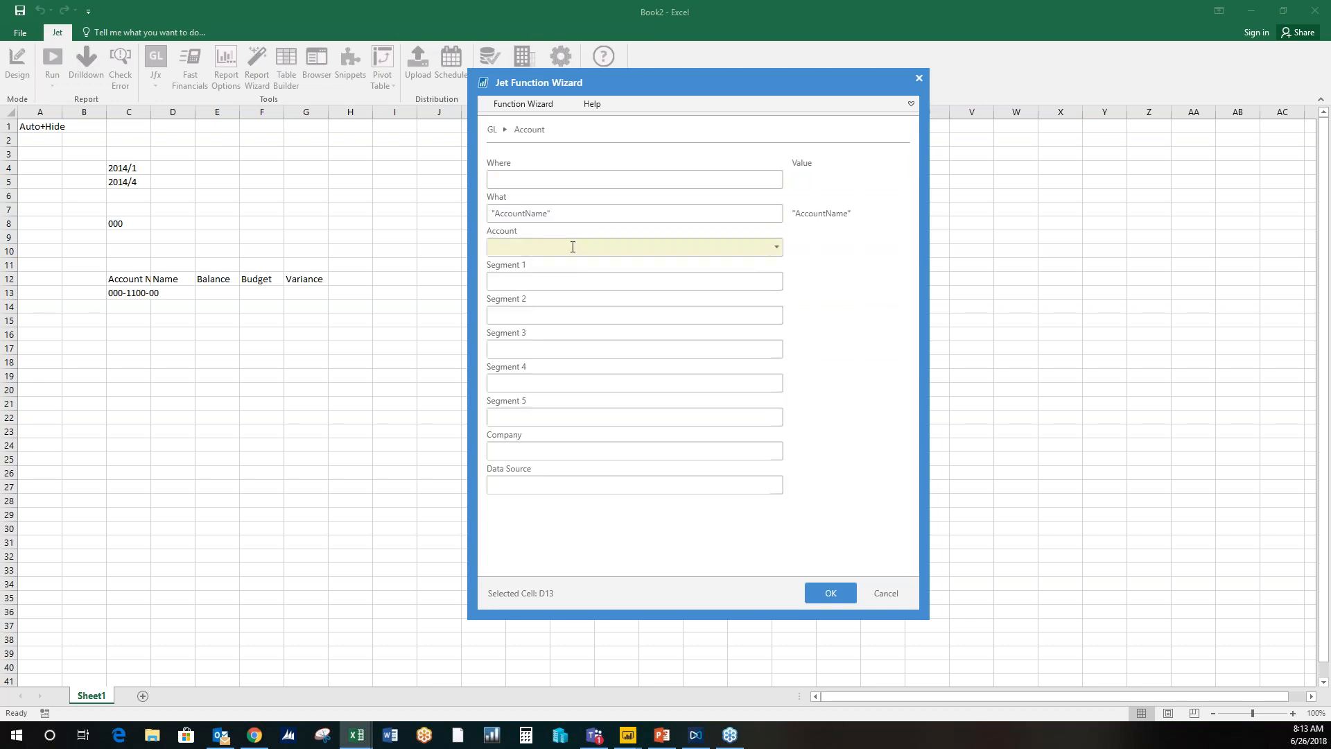
click(138, 293)
key(F4)
click(841, 595)
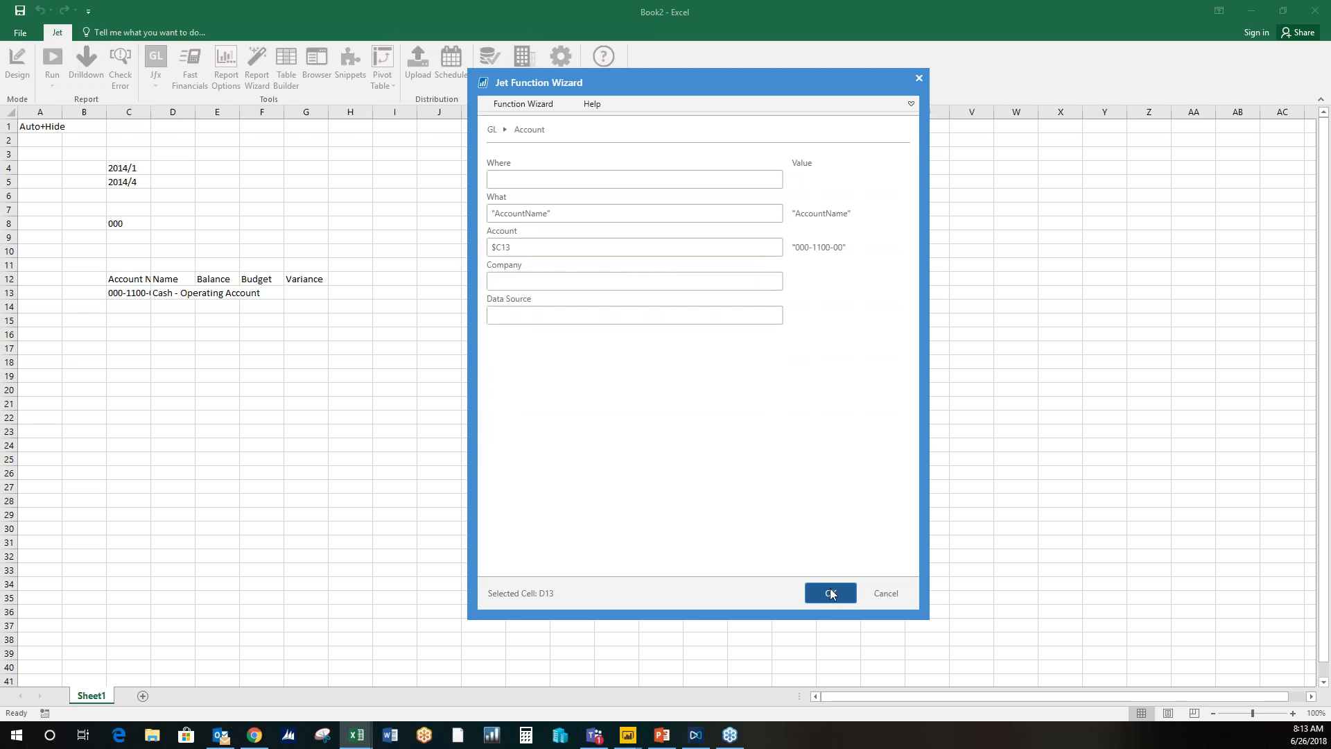
Step: Start a GL function in cell E13 with What set to Balance and Account referencing $C13
click(223, 325)
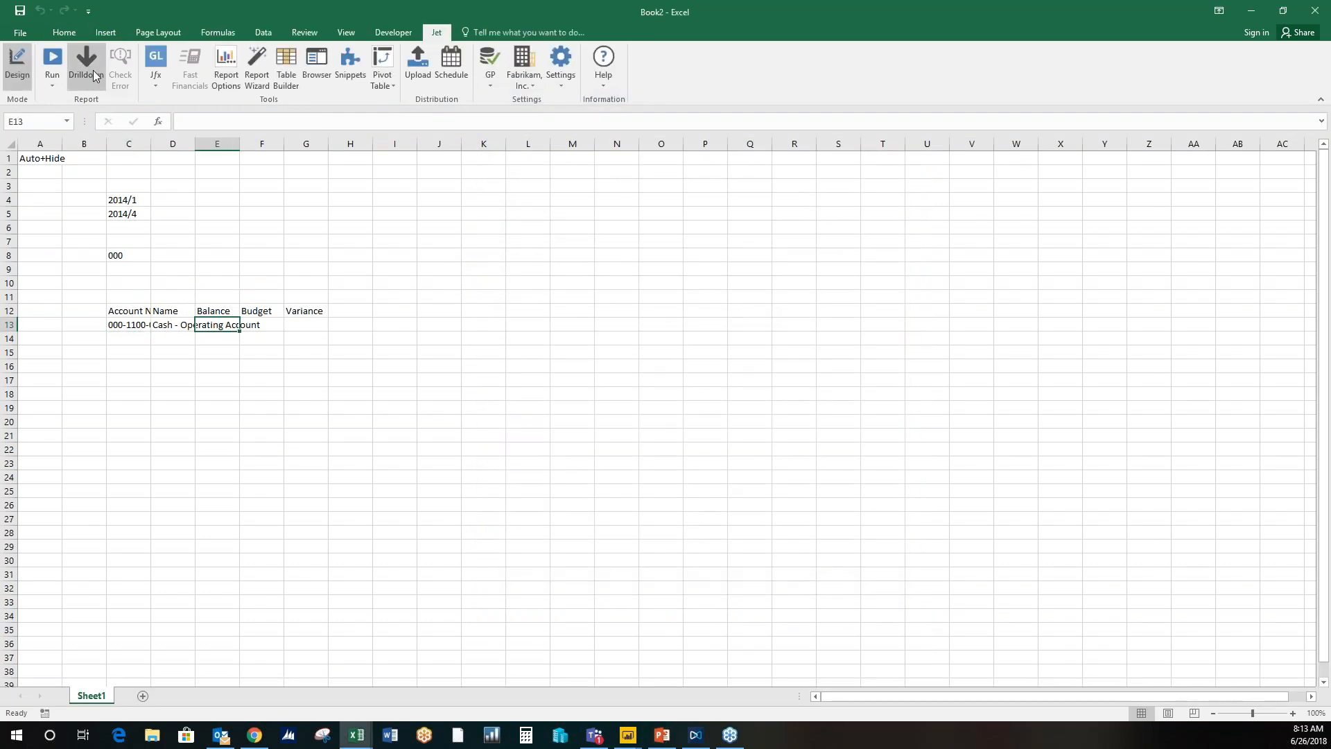
click(155, 62)
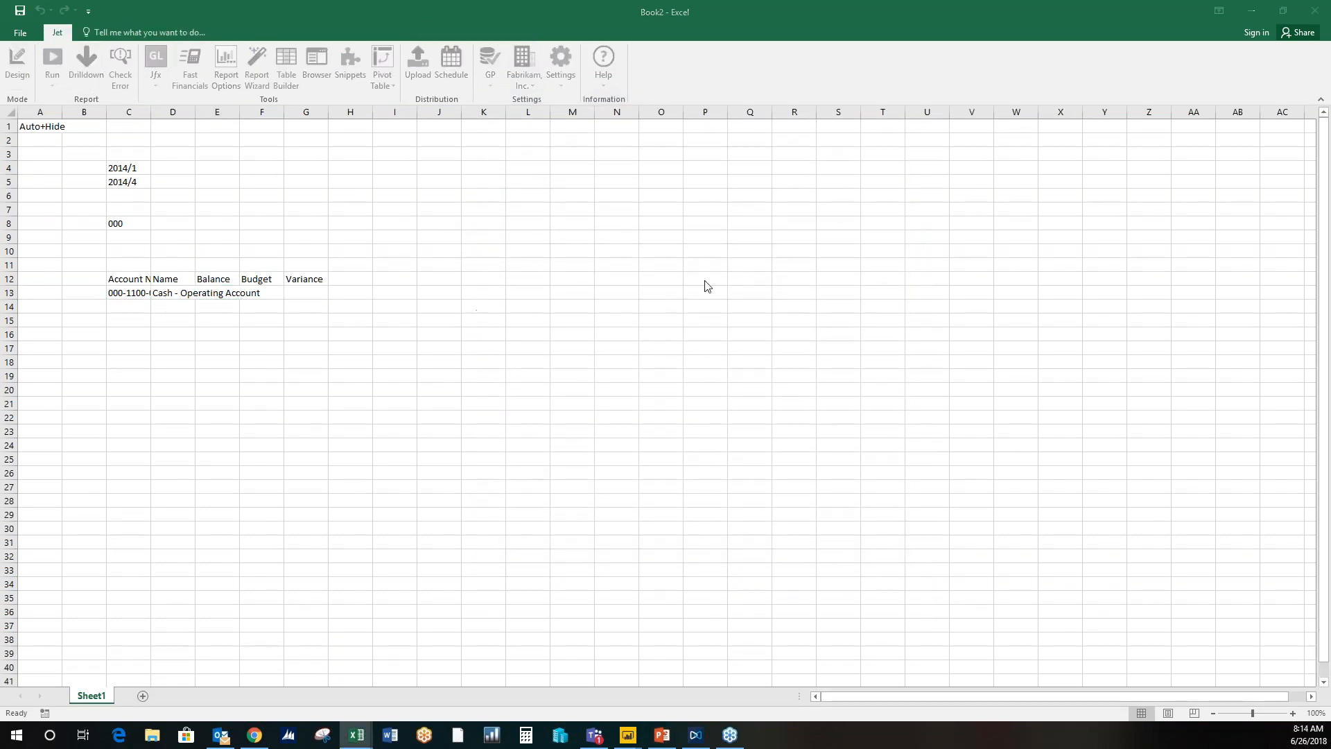
click(767, 217)
click(767, 214)
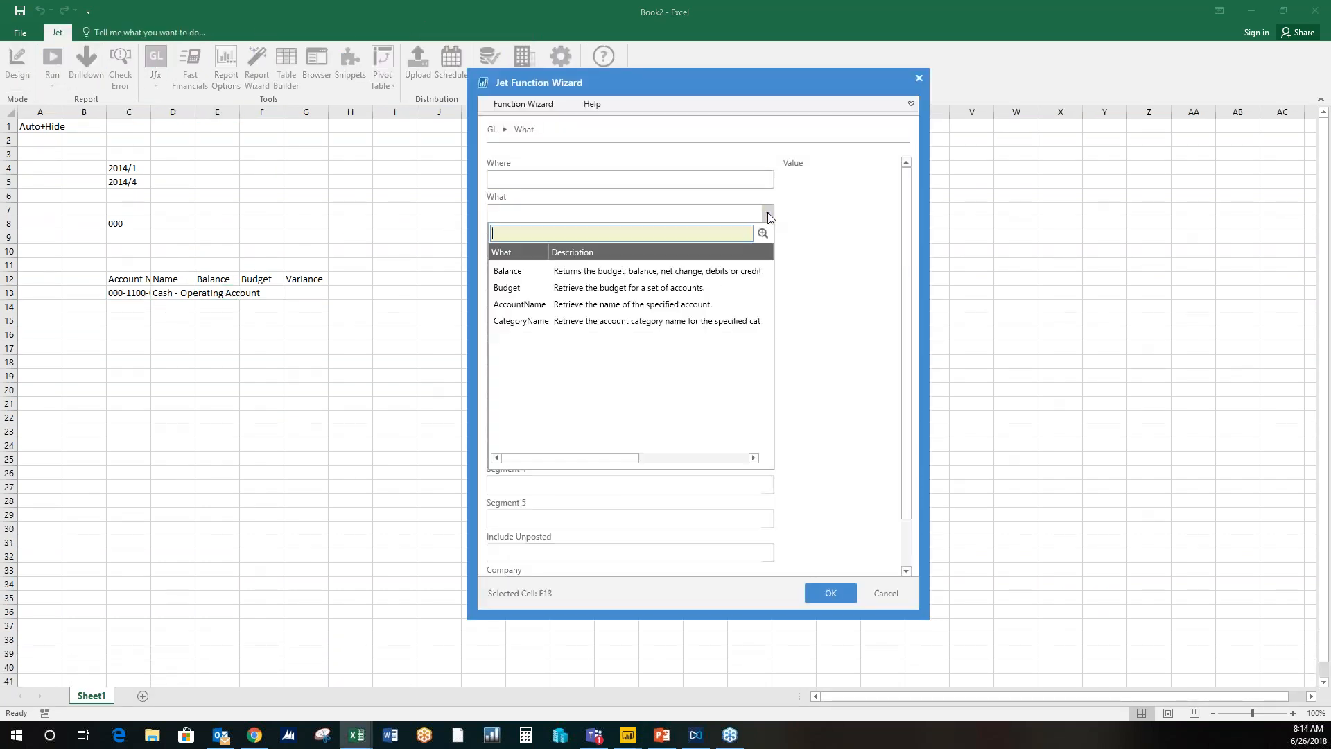
click(698, 277)
click(658, 253)
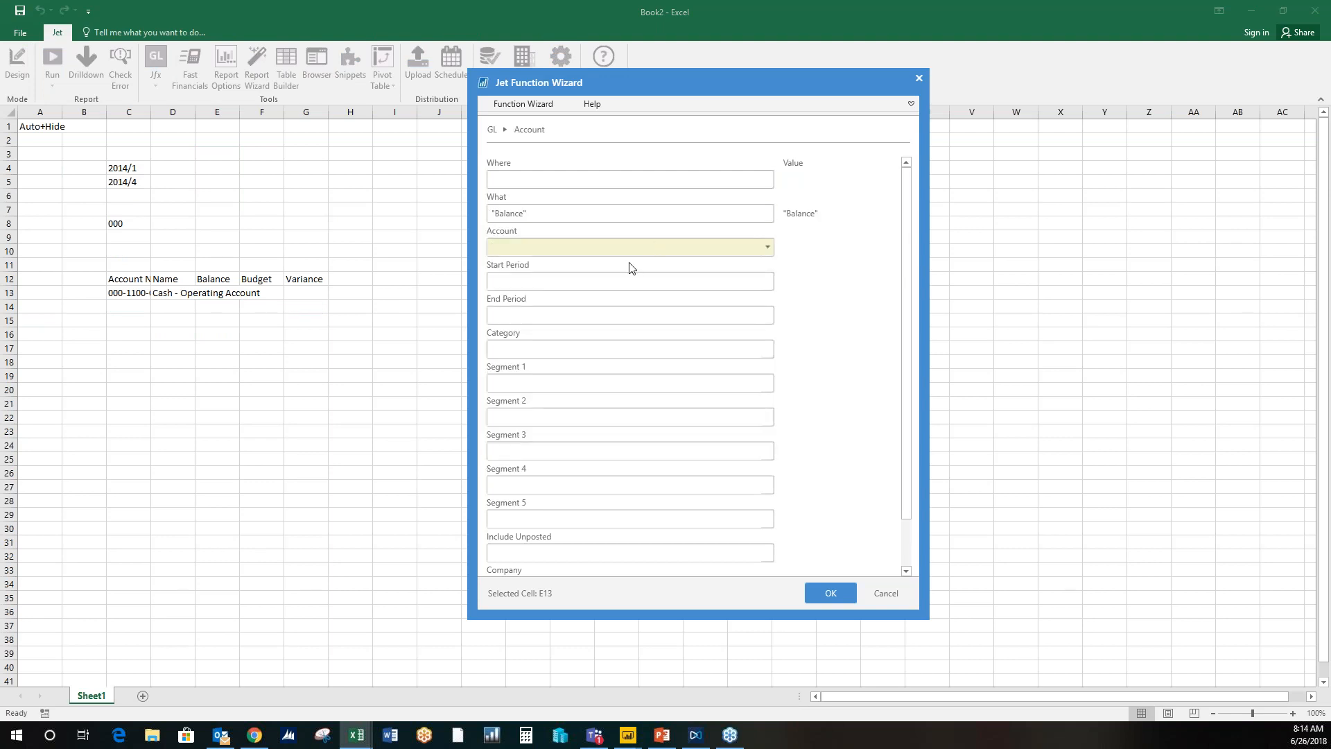
click(130, 292)
key(F4)
key(F4)
Step: Set the balance function's Start Period to $C$4 and End Period to $C$5, and insert it
click(582, 282)
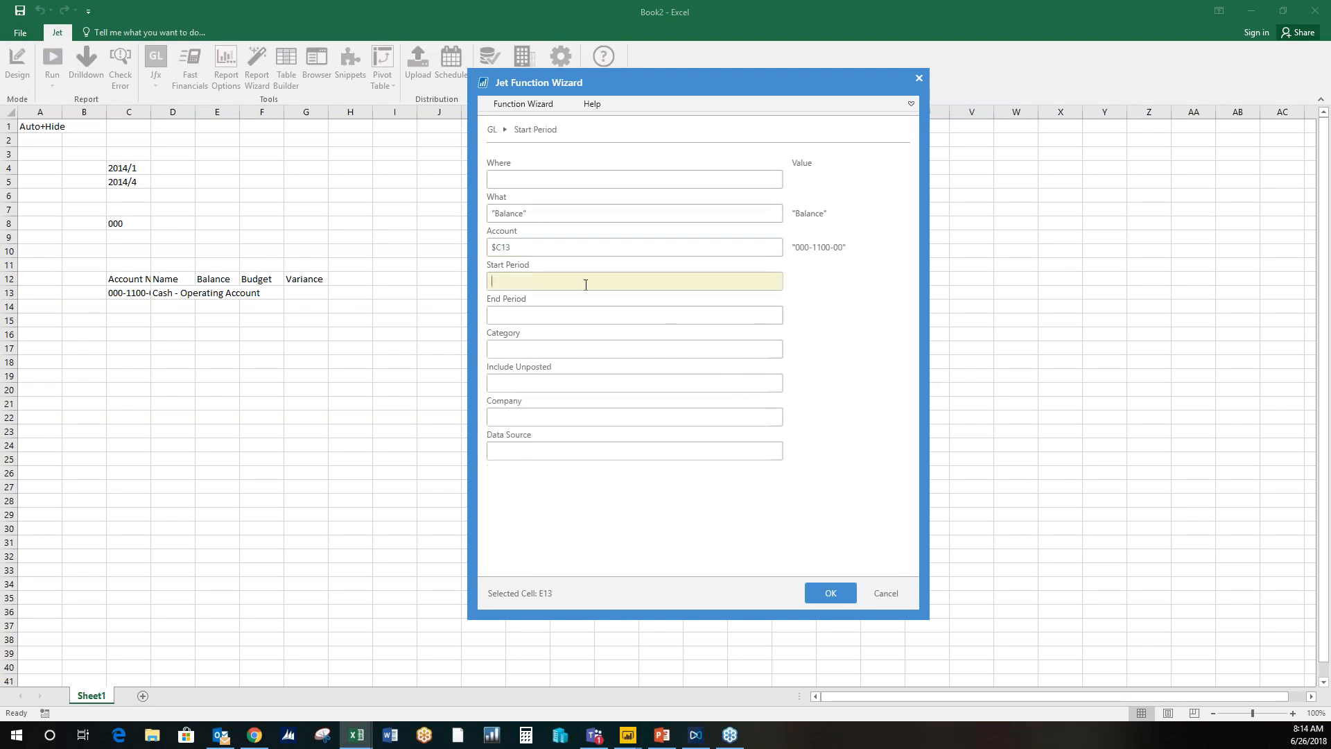
click(131, 169)
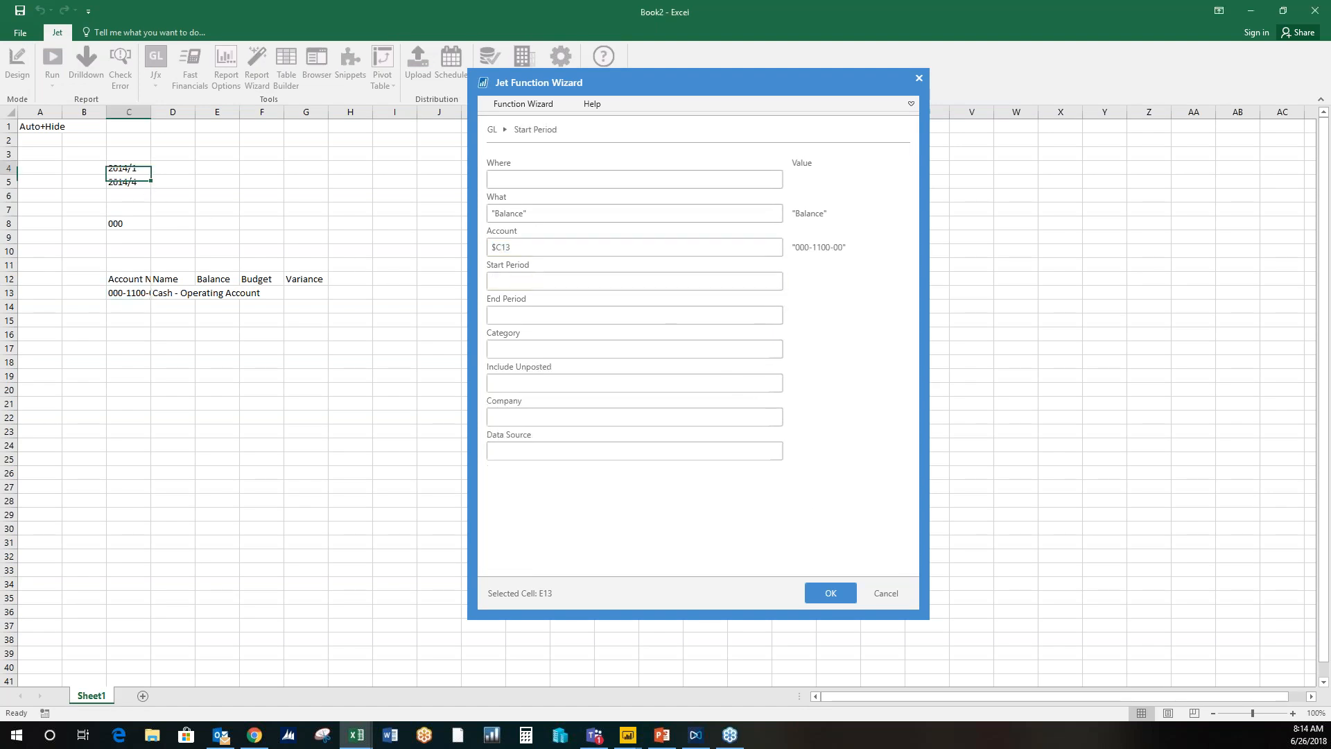
click(544, 323)
click(139, 183)
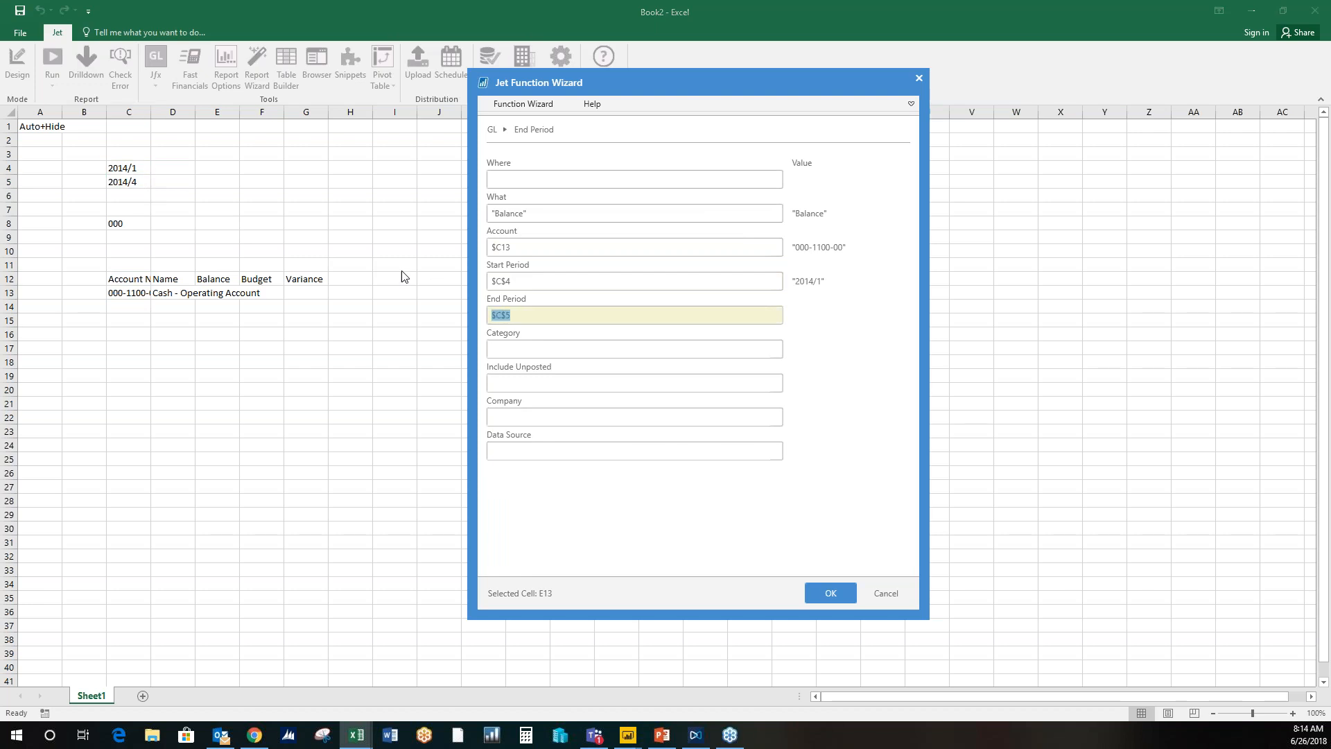
click(547, 280)
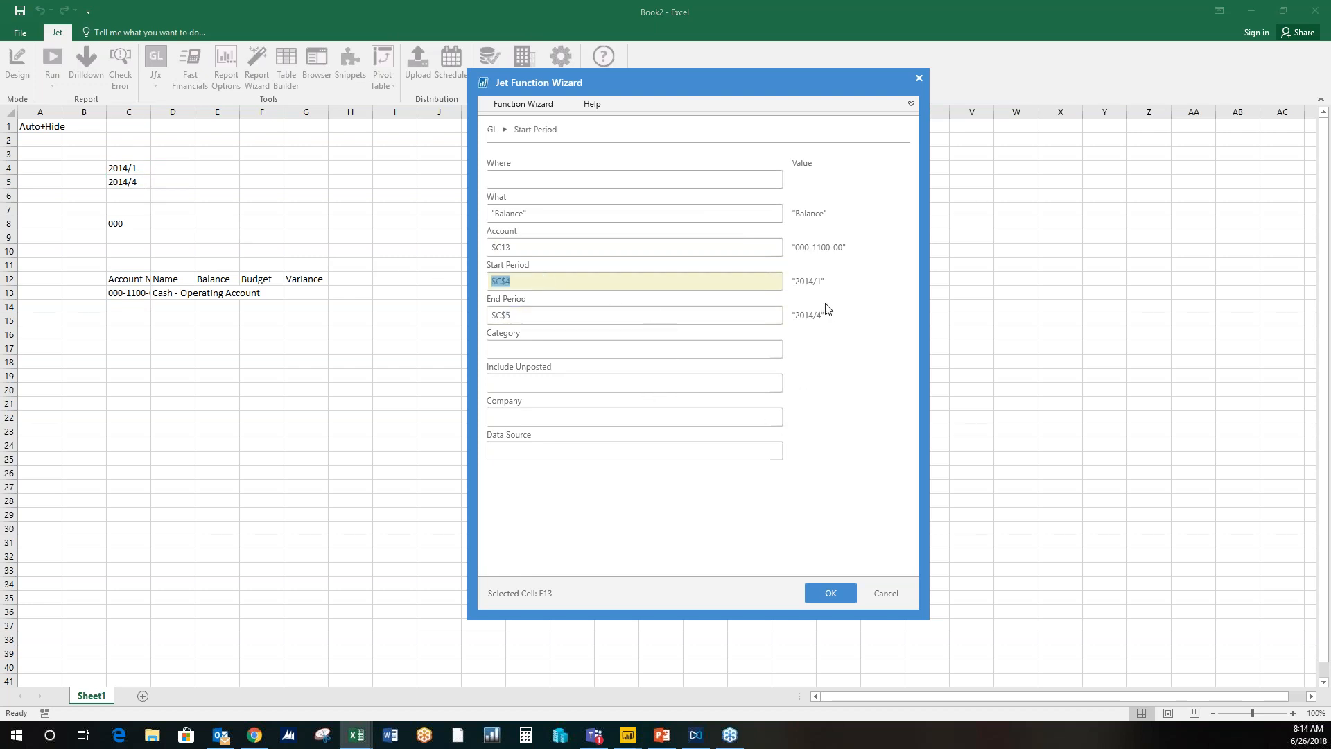
click(837, 588)
Step: Copy the balance function from E13 into F13 and change the copy's What argument to Budget
click(231, 324)
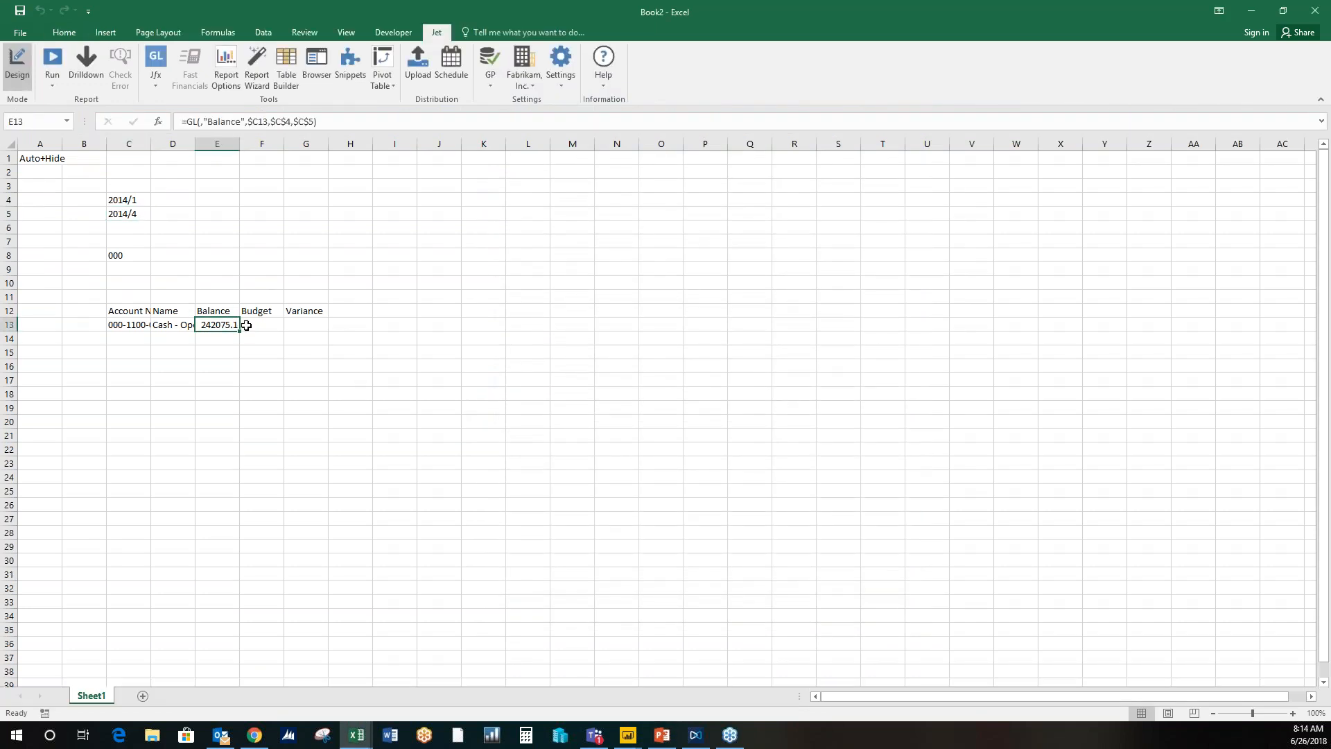
drag(239, 331, 275, 327)
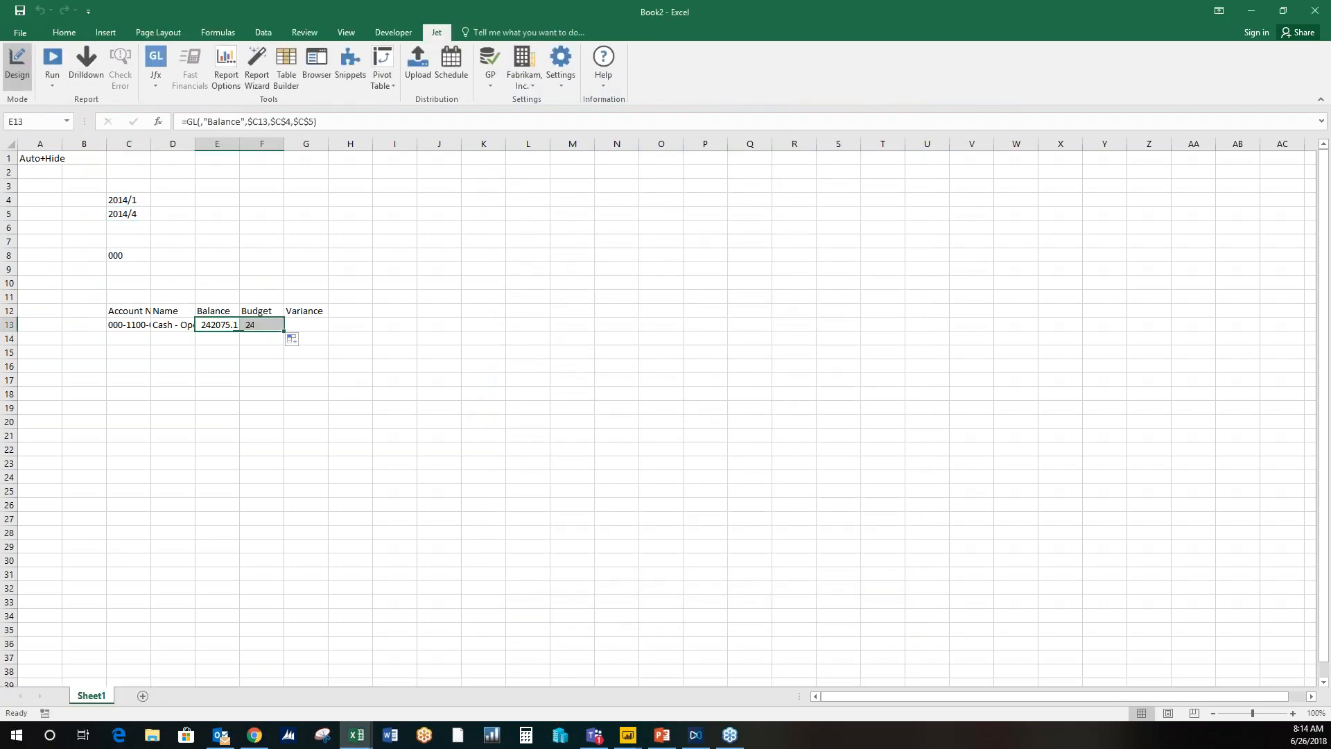
click(267, 325)
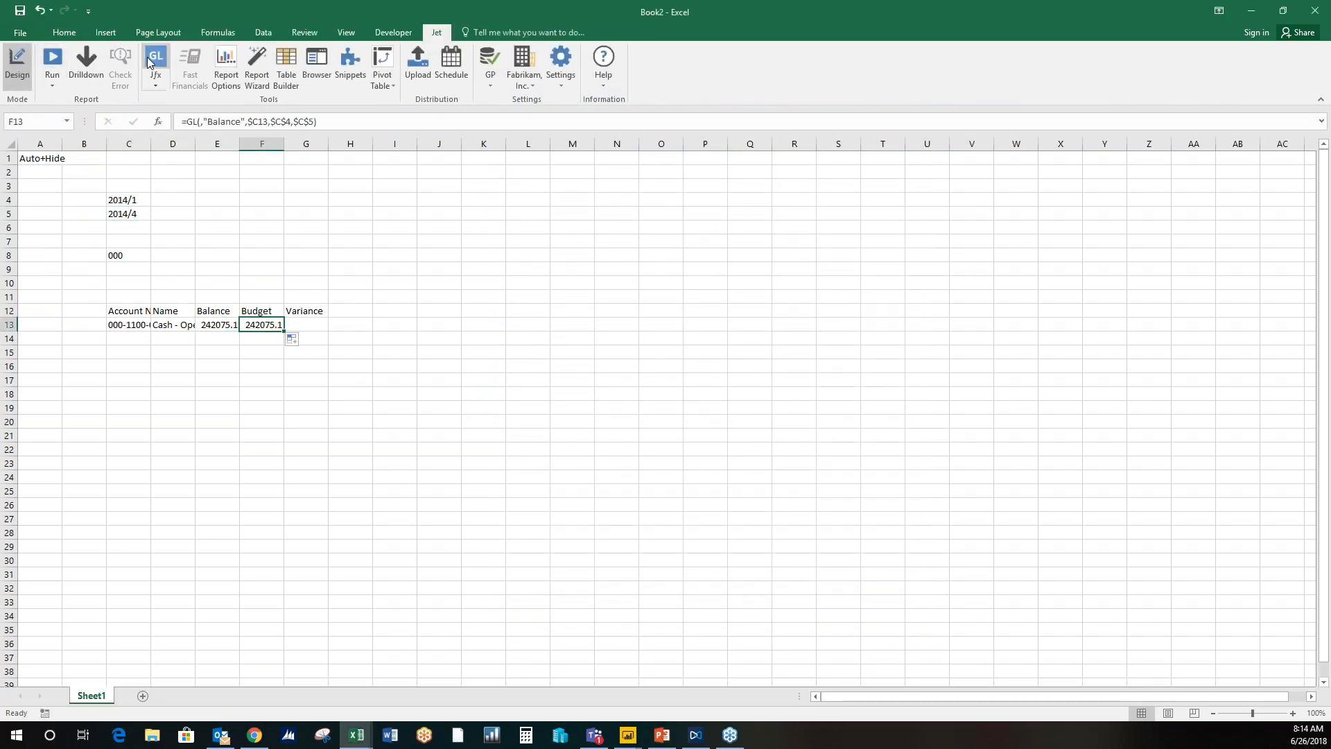
click(156, 66)
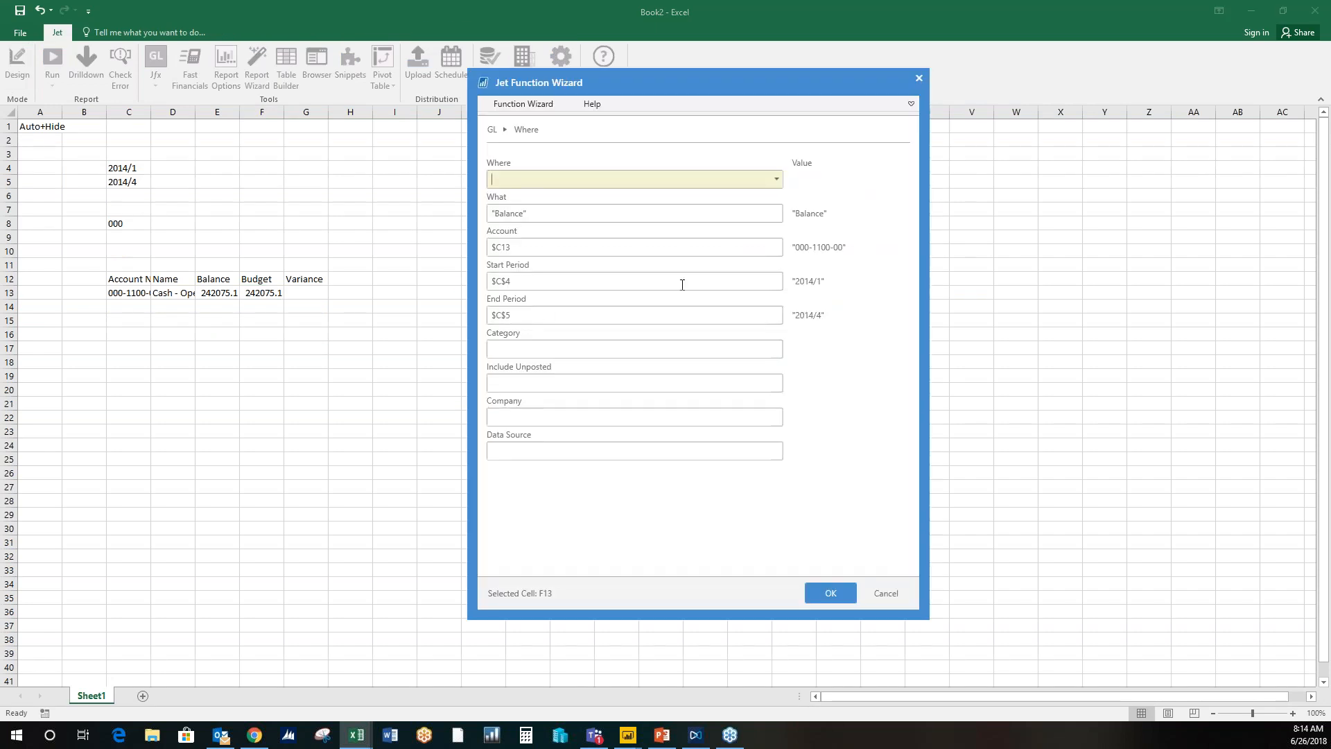
click(768, 218)
click(776, 214)
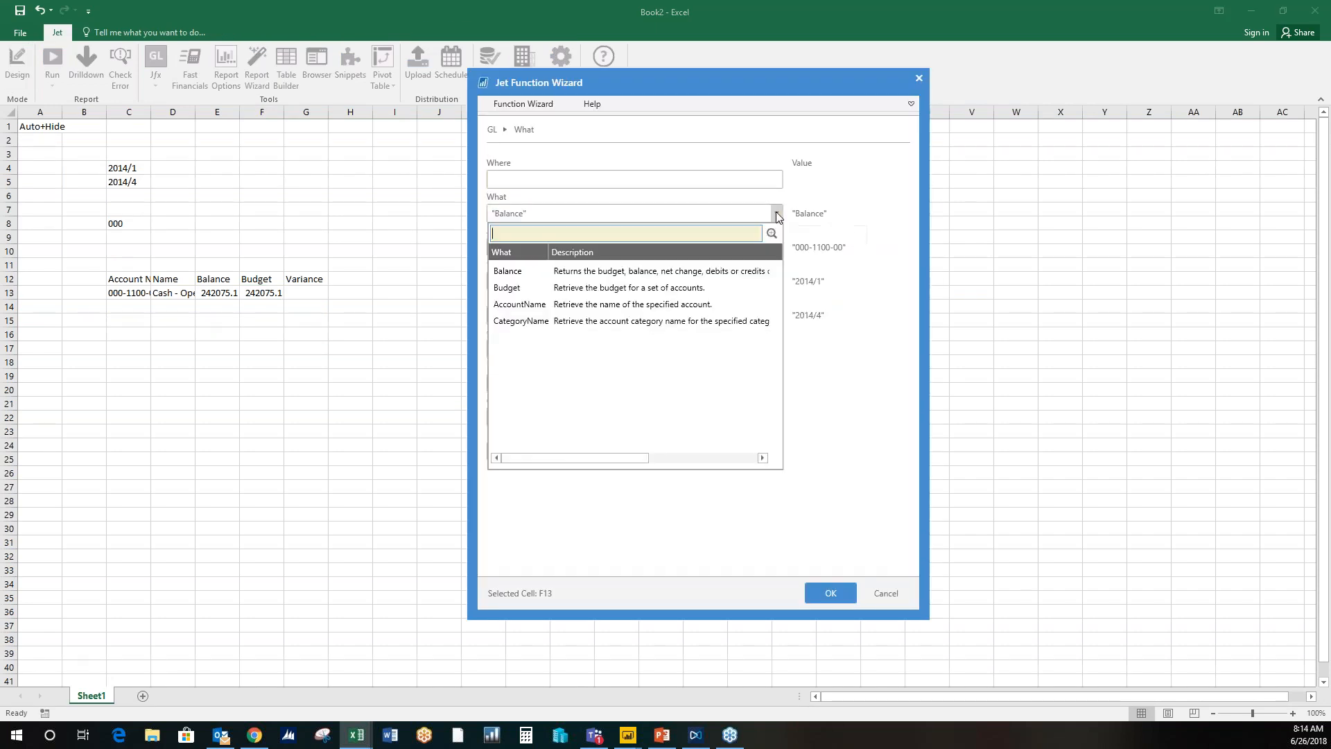
click(696, 288)
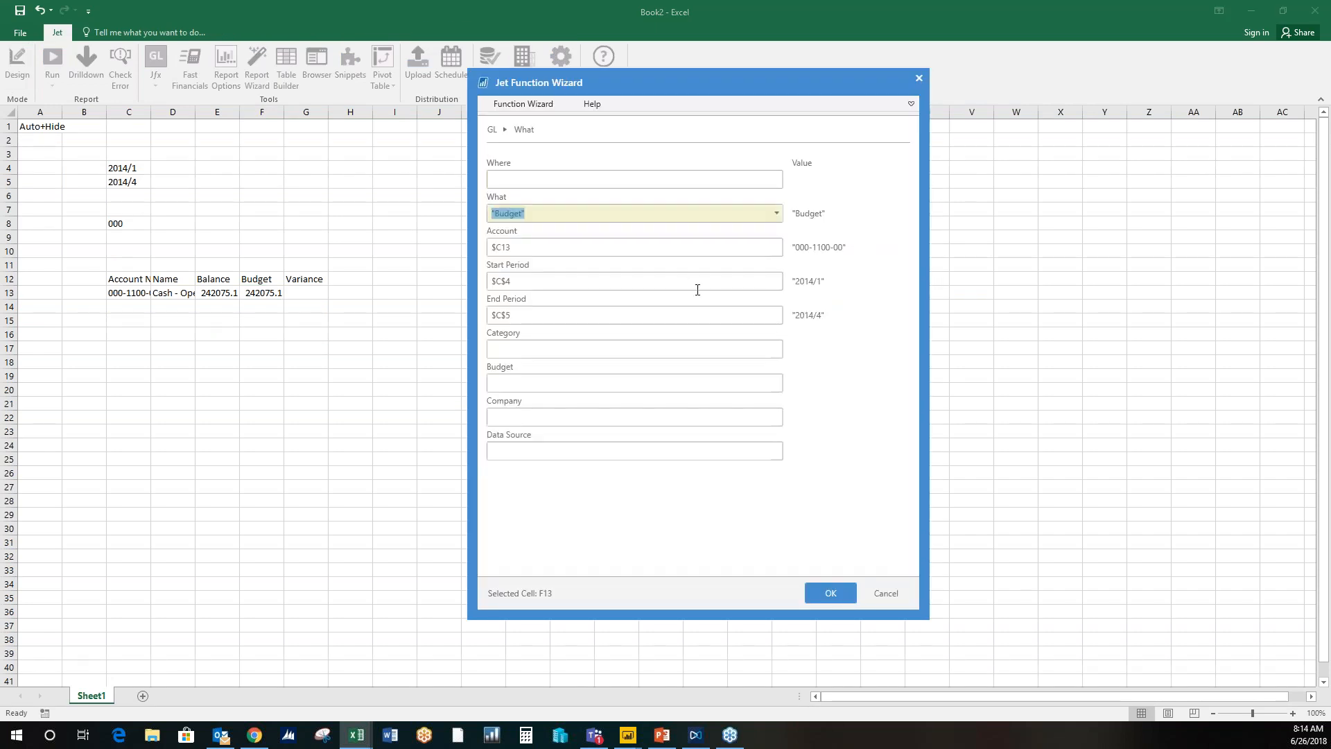
click(853, 594)
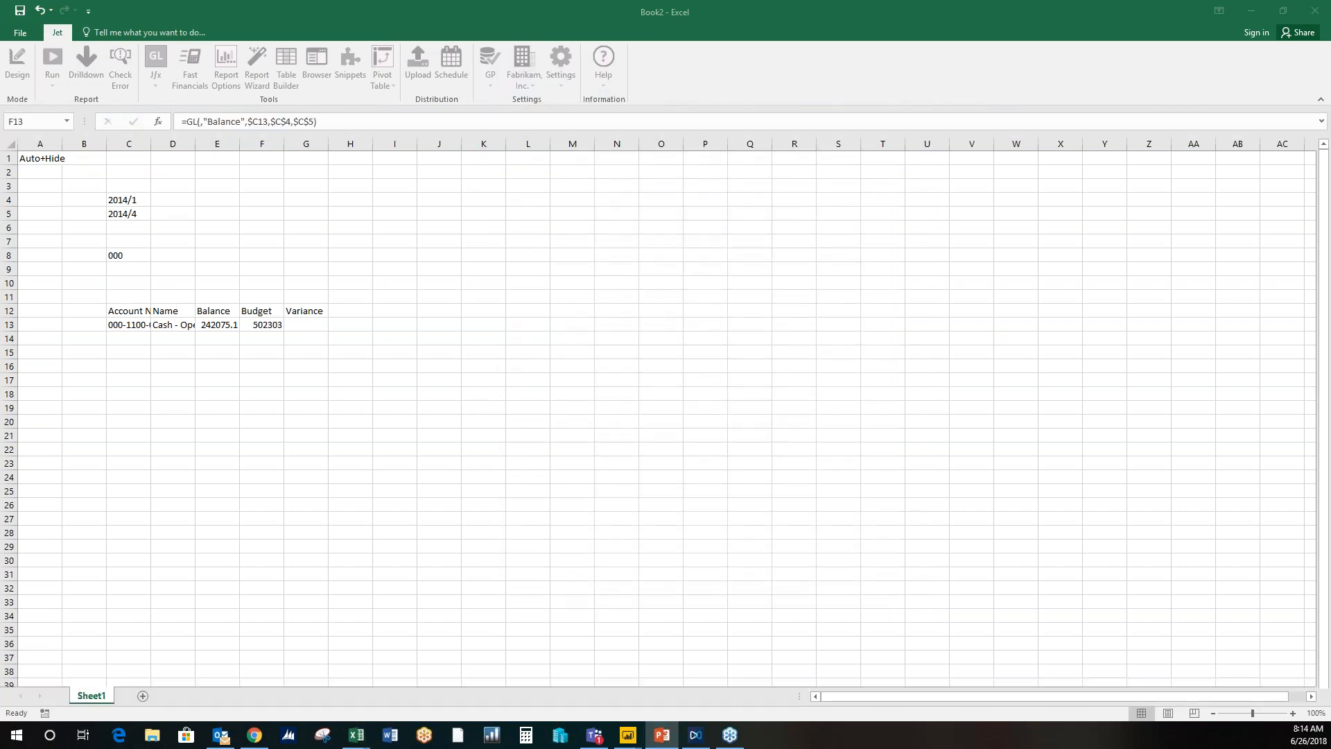
Step: Enter a variance formula in G13 that subtracts the budget in F13 from the balance in E13
text(=)
click(225, 322)
key(F4)
key(F4)
key(F4)
text(-)
click(261, 324)
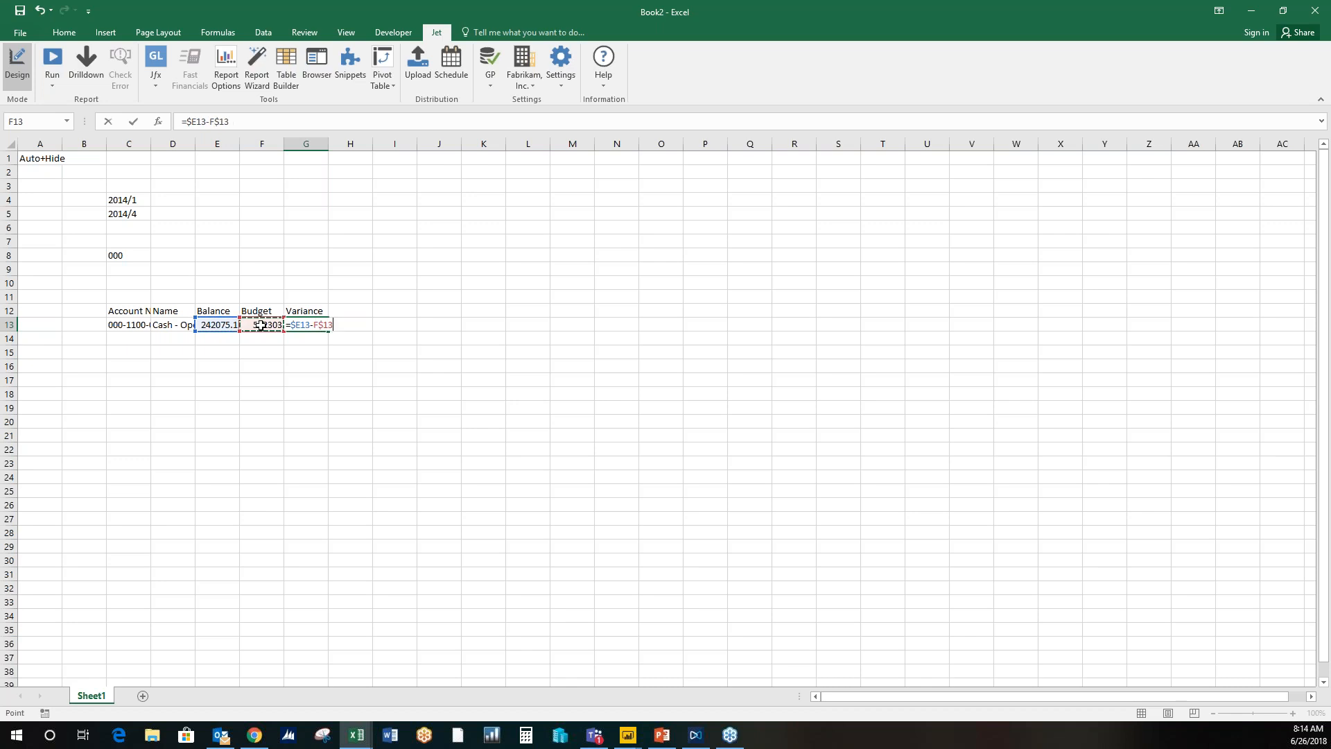
key(Return)
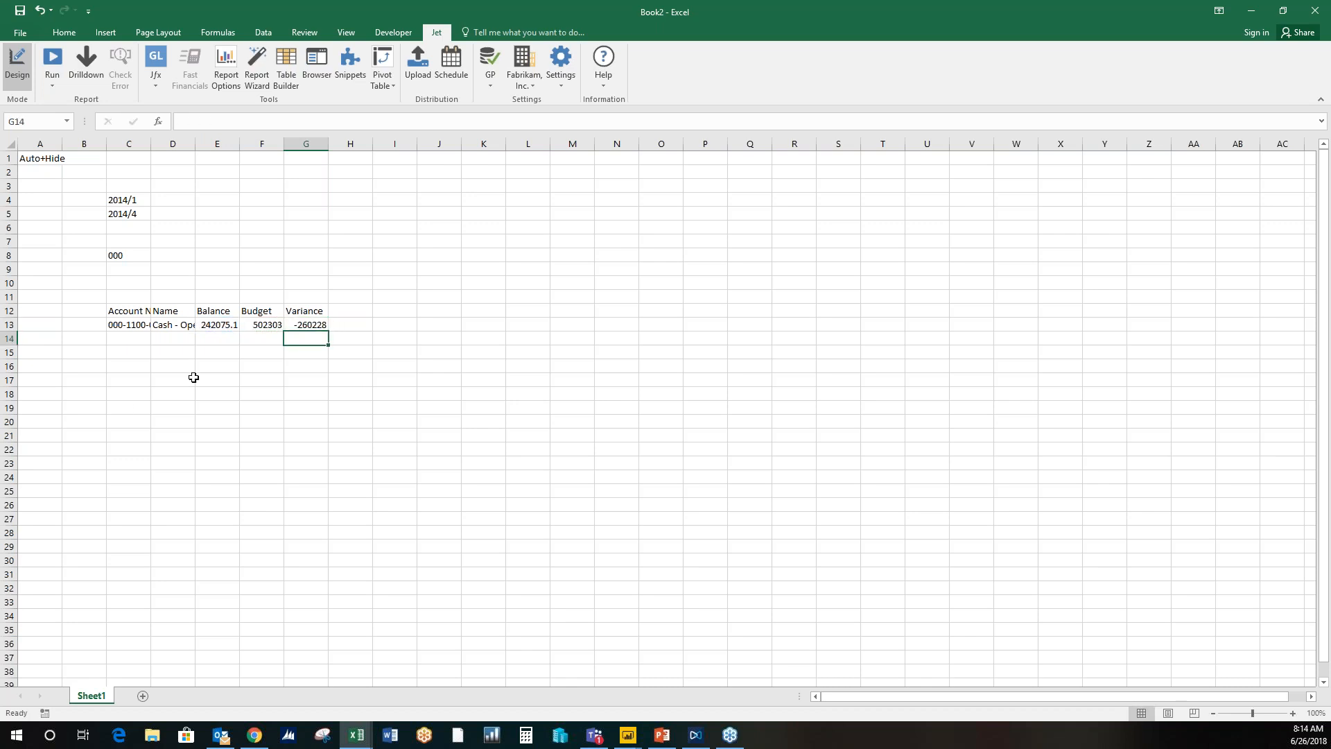
Step: Total the Balance, Budget and Variance columns with AutoSum in cells E15 to G15
drag(217, 350, 299, 347)
click(64, 32)
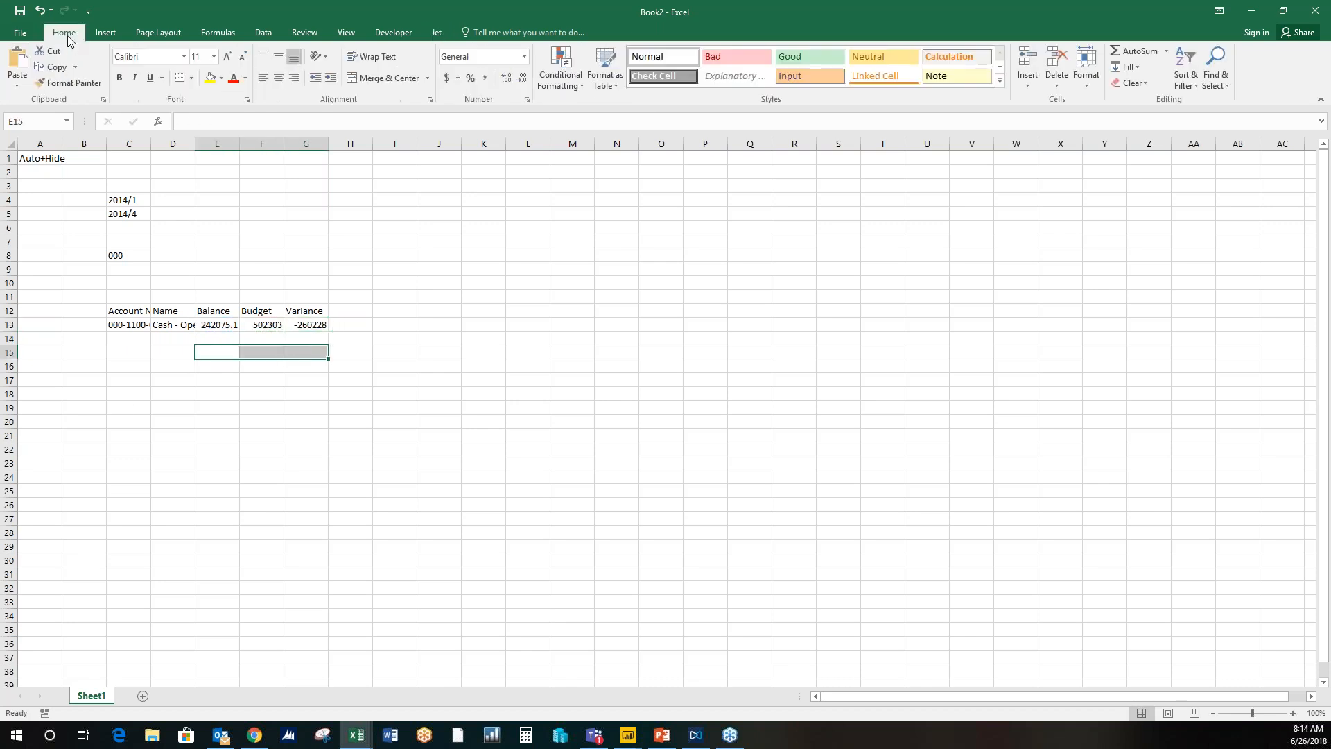
click(1131, 50)
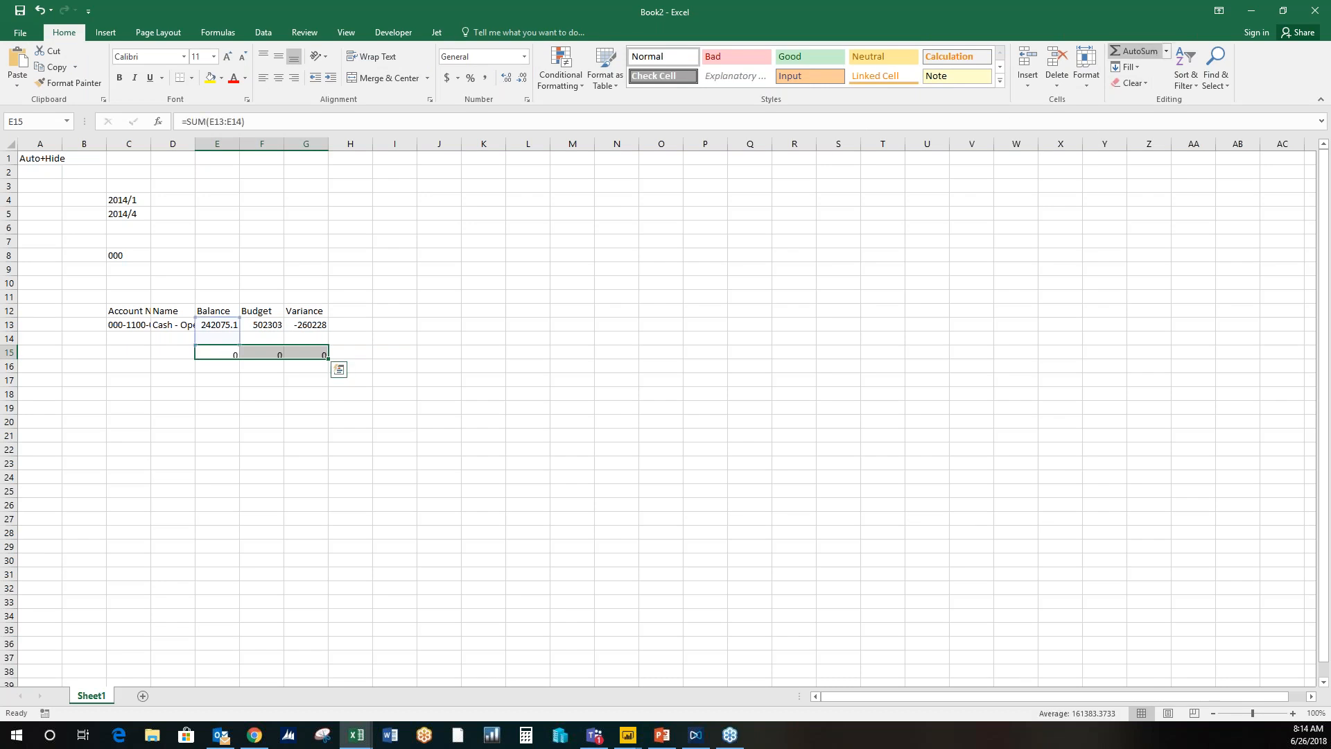
Step: Make the totals bold with a top and double bottom border, and apply the dollar accounting format to E13:G15
click(192, 77)
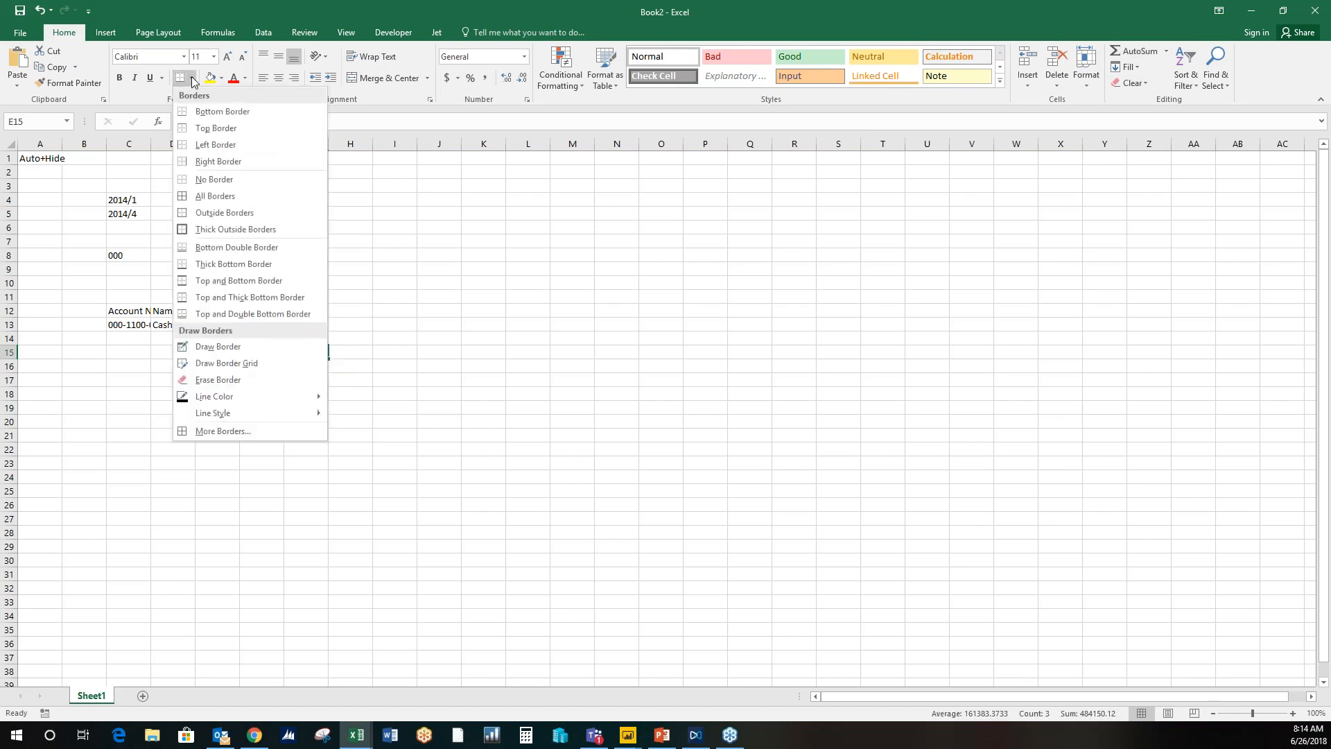
click(270, 318)
click(119, 77)
drag(223, 327, 320, 353)
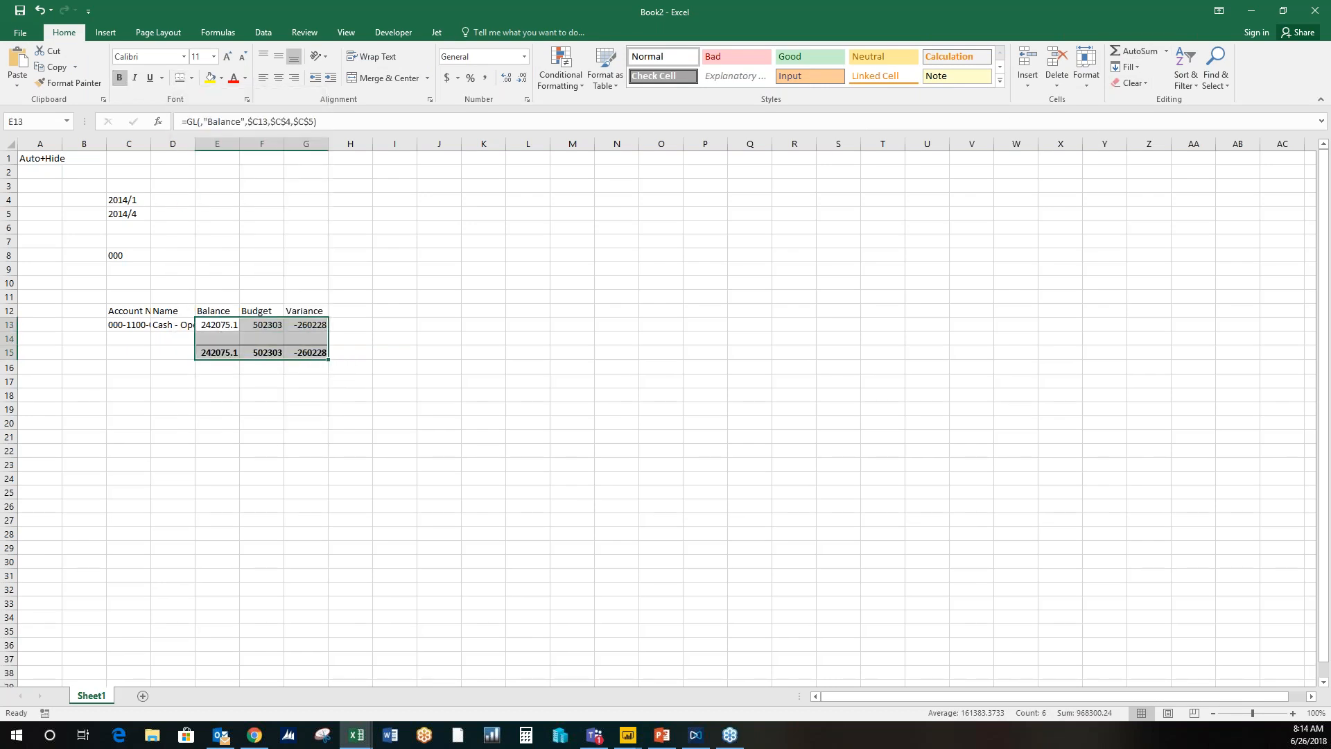
click(447, 78)
Step: Format the header row C12:G12 with a blue fill and white text
drag(119, 309, 353, 310)
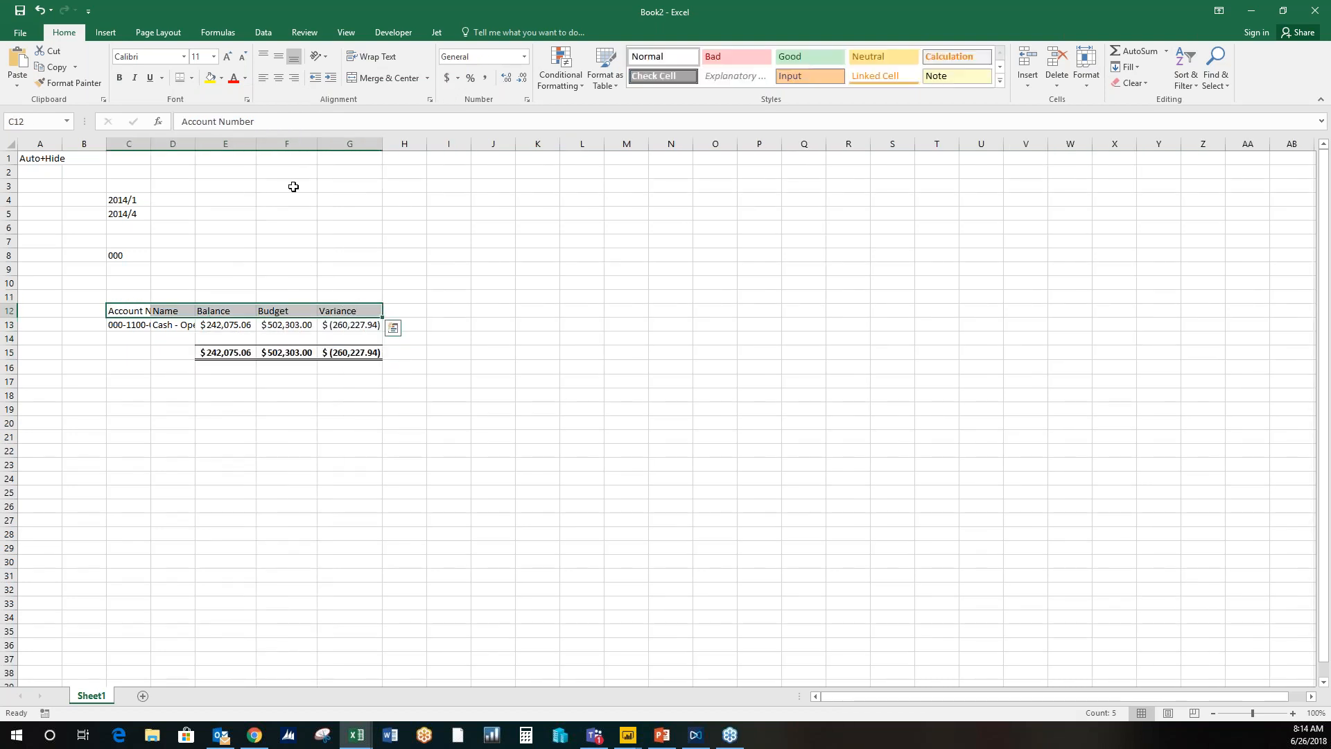
click(221, 78)
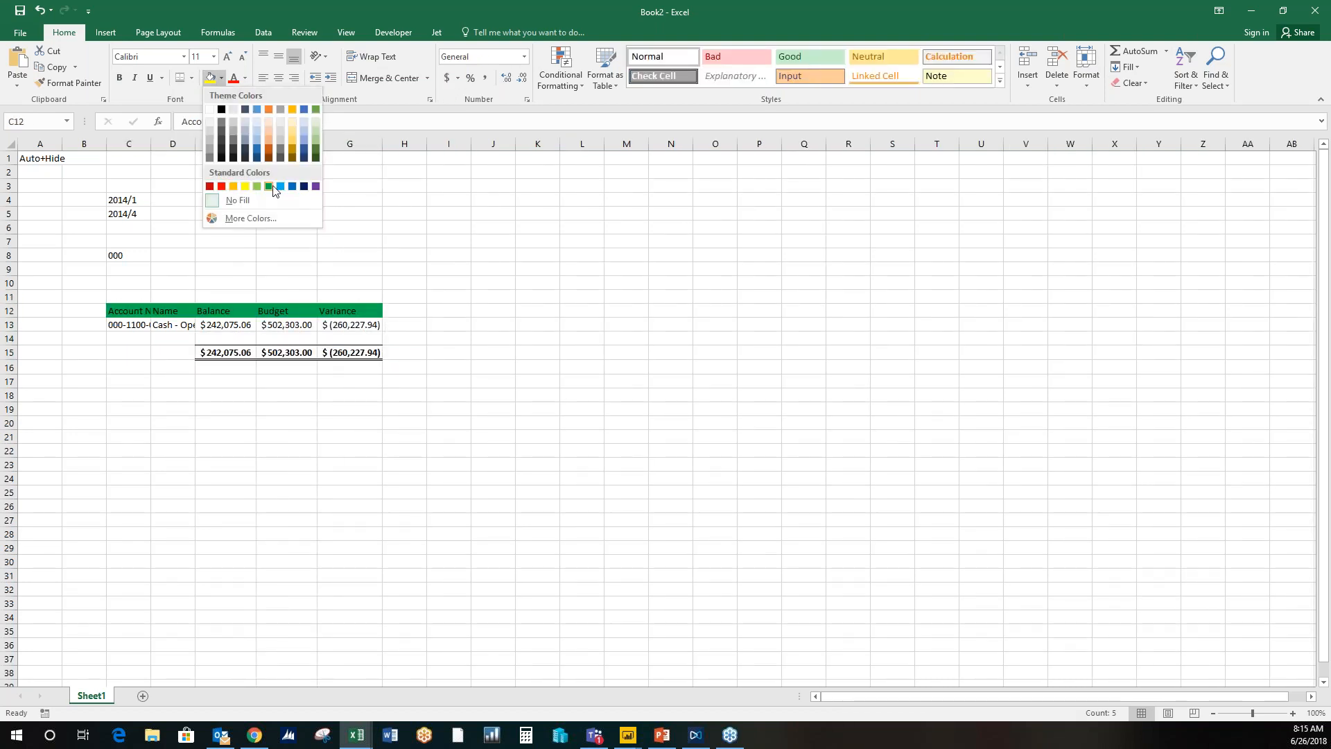
click(283, 187)
click(244, 78)
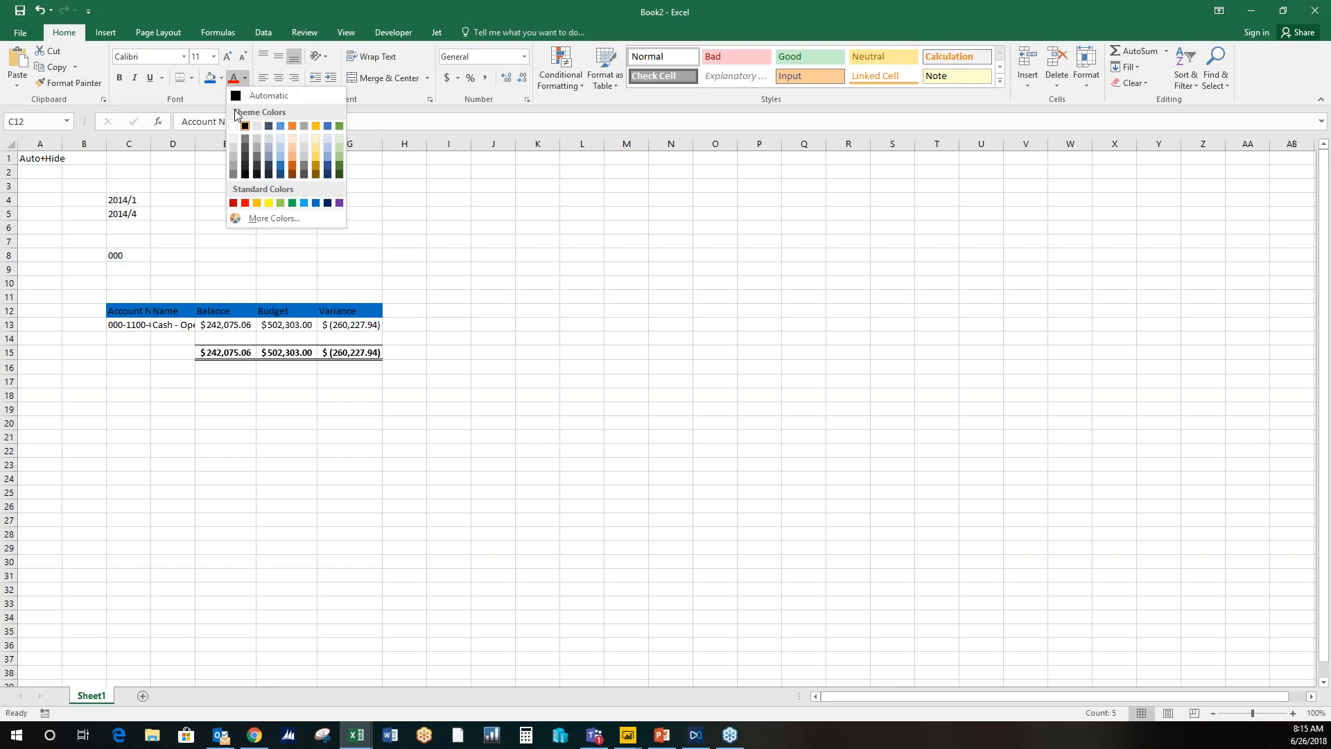
click(234, 126)
Step: Enter the Jet keyword Hide in A8 and the keyword Fit in C1 through G1
click(41, 255)
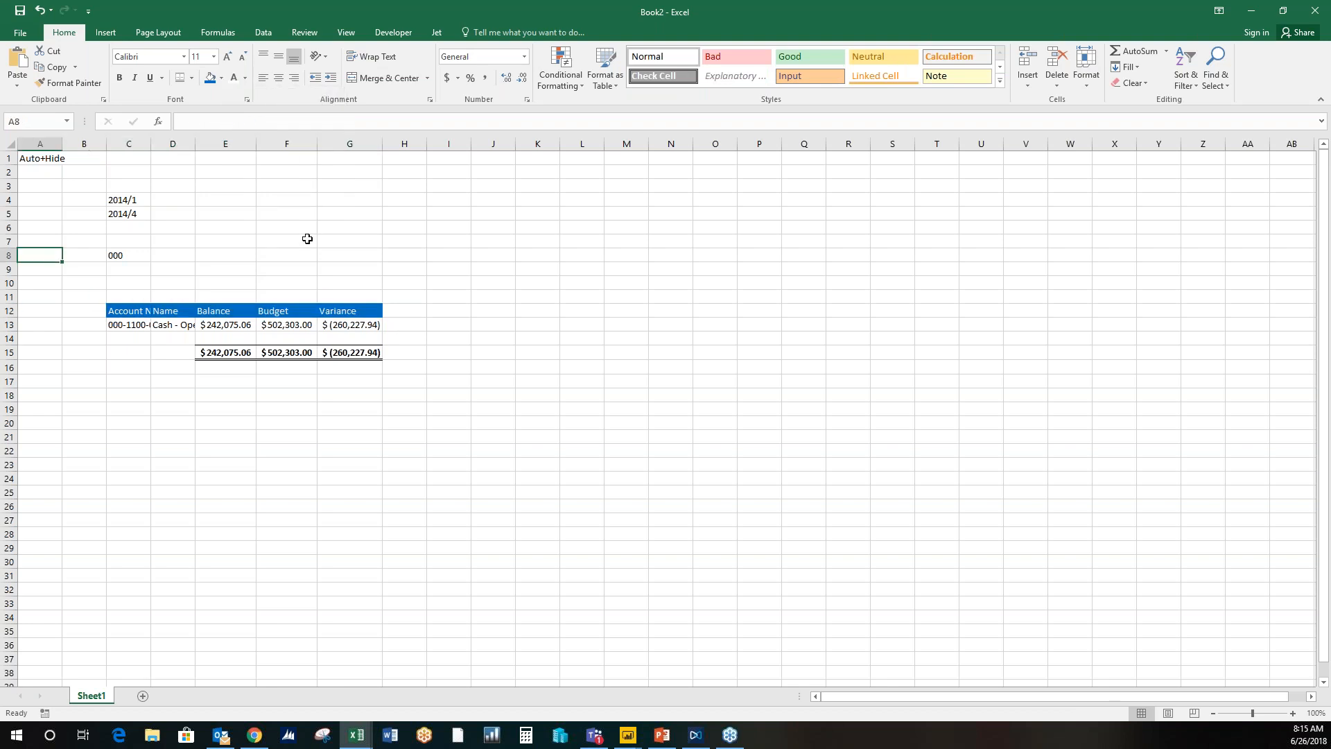
text(Hide)
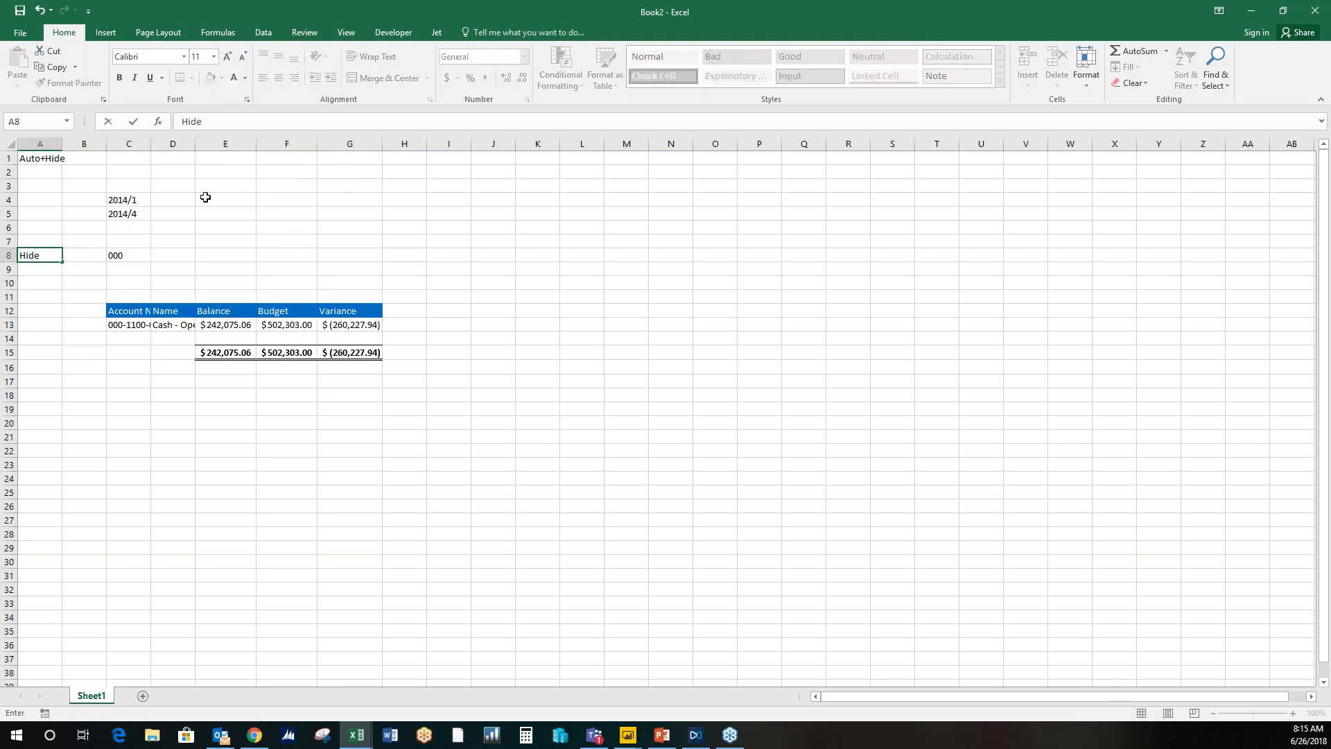
click(132, 162)
text(Fit)
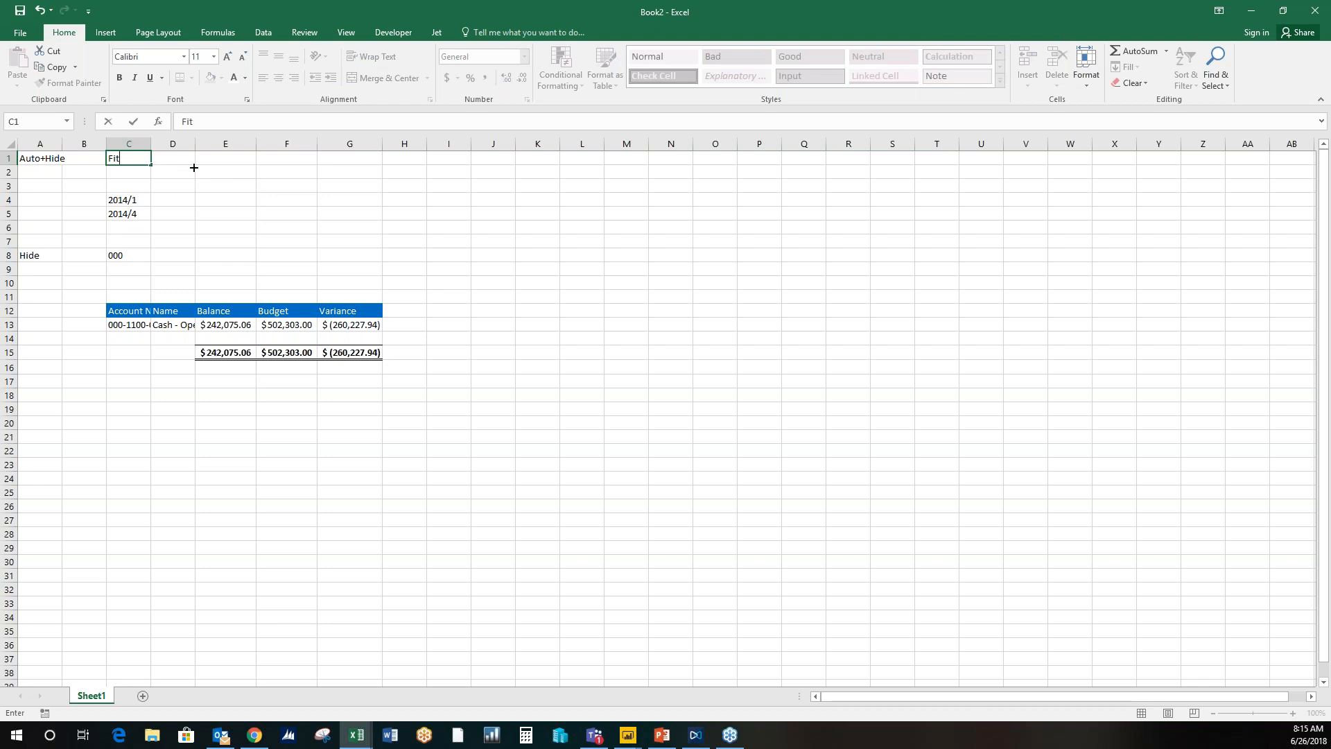
drag(194, 168, 380, 171)
click(510, 187)
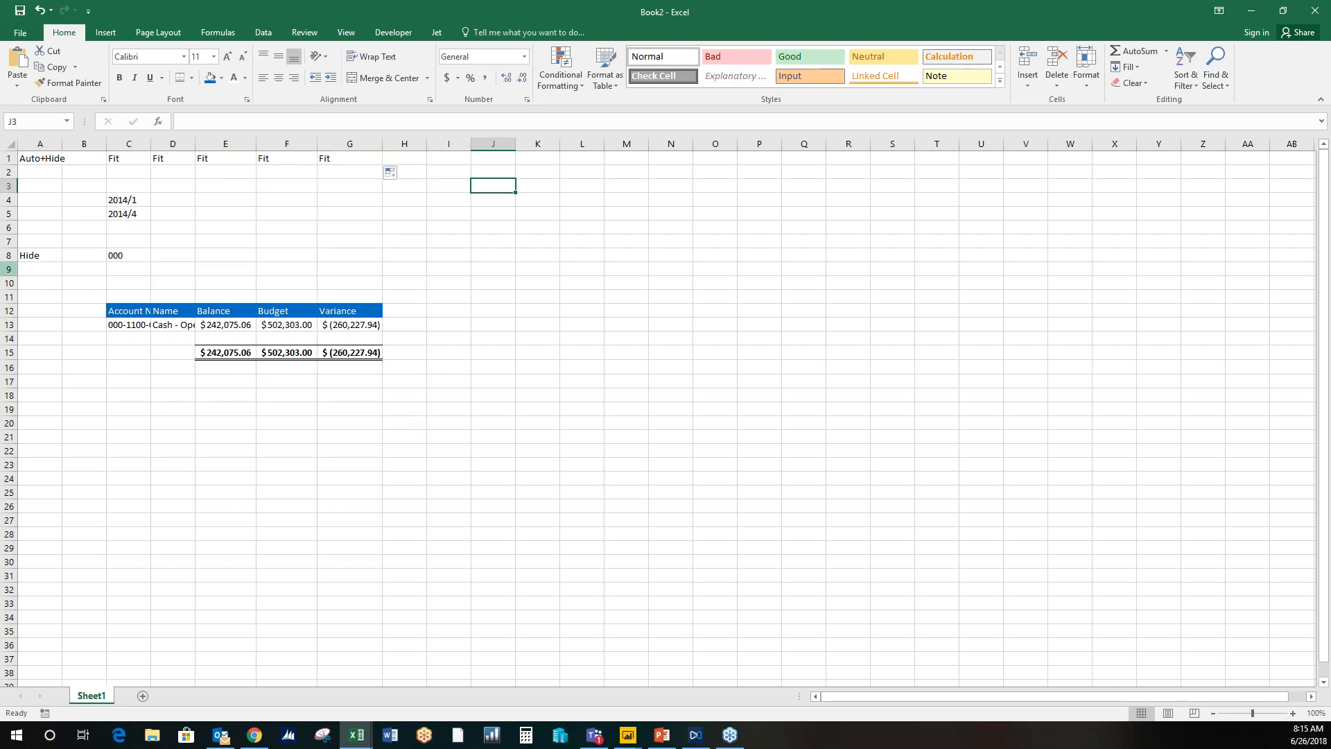
click(8, 255)
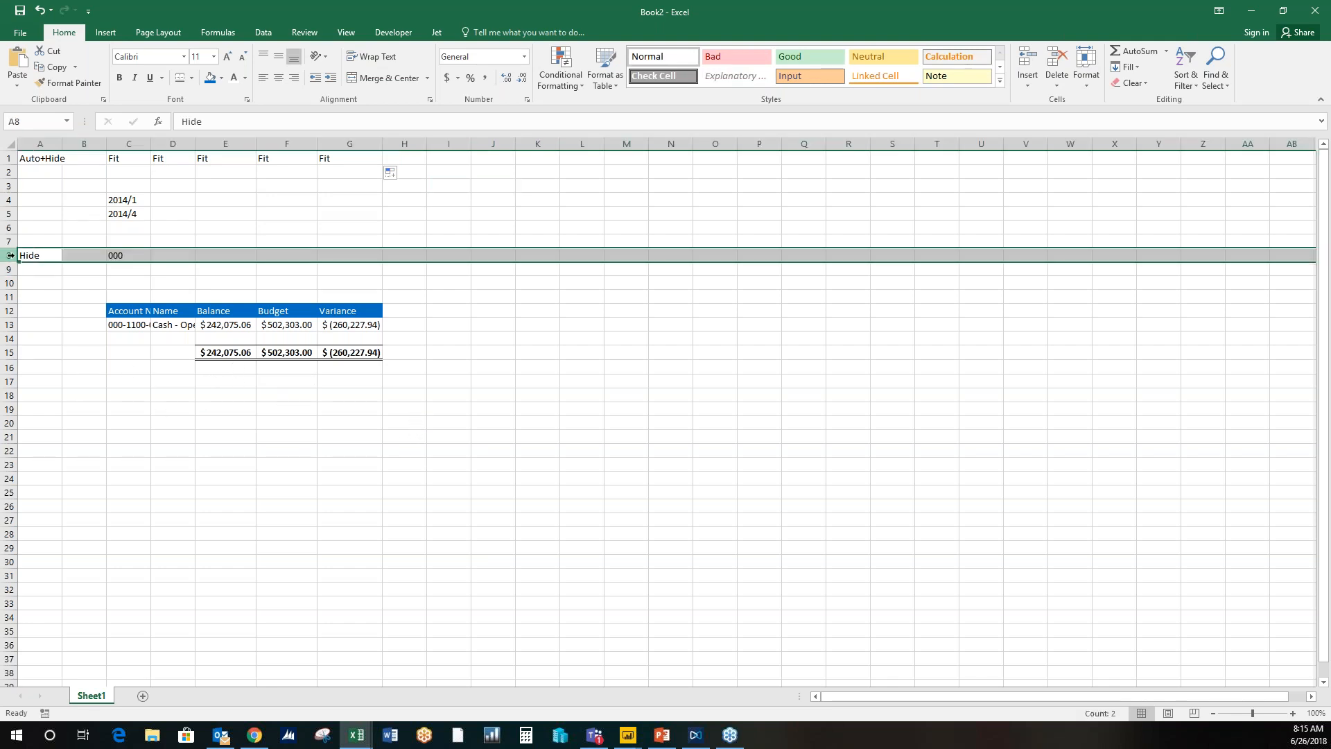
click(284, 212)
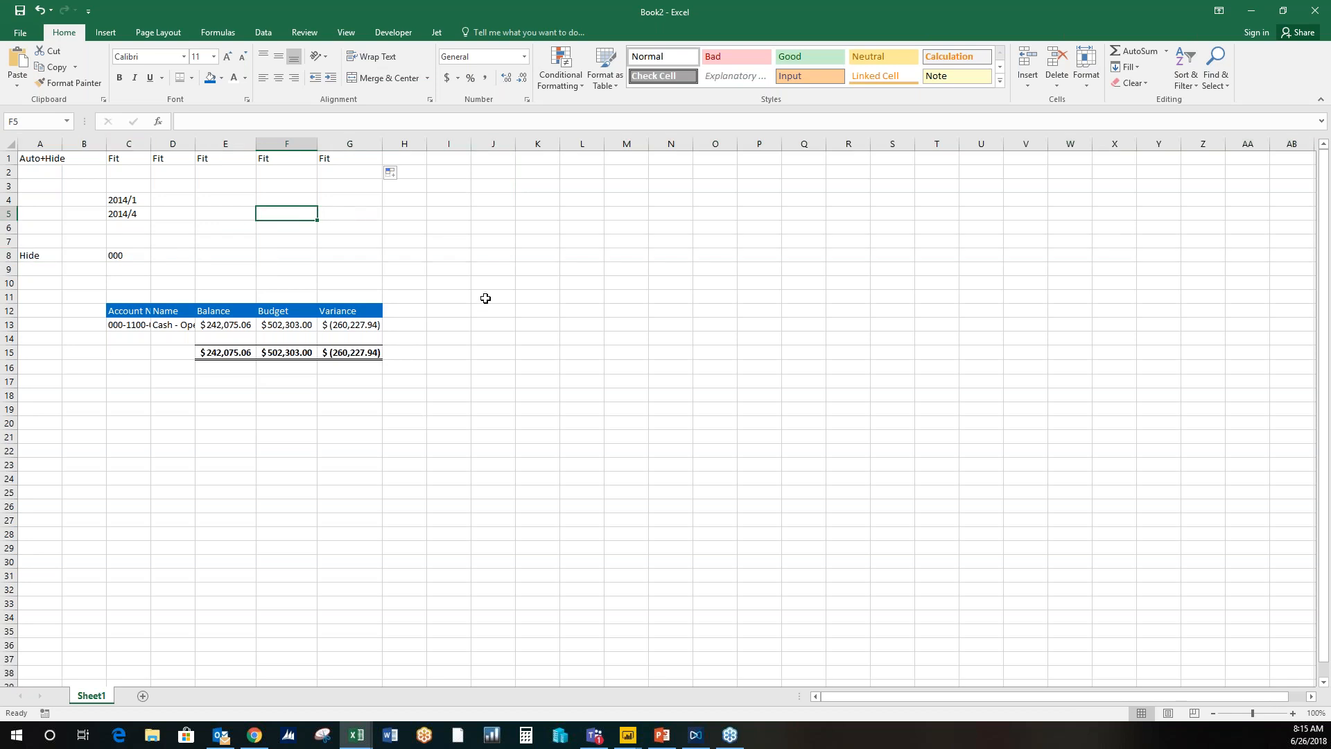
click(173, 212)
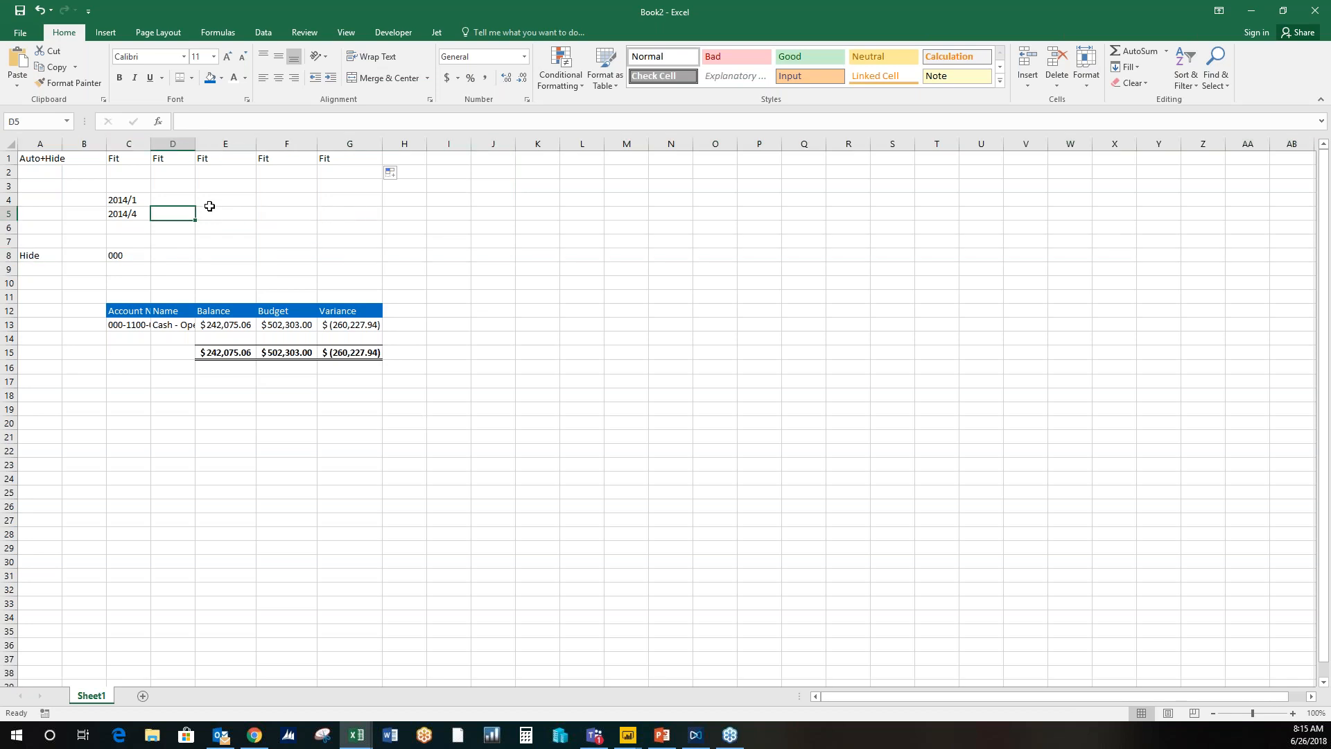
Step: Run the Jet report to generate one sheet per Segment 1 value
click(437, 33)
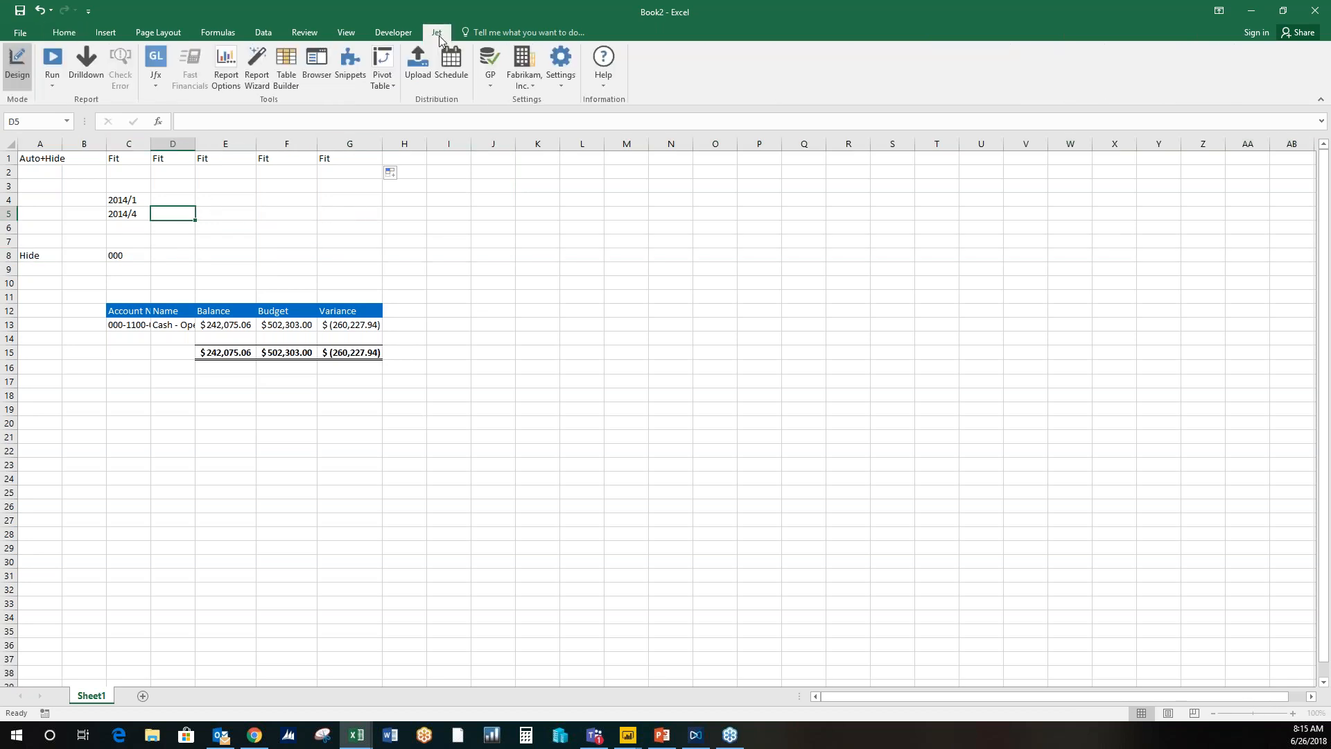
click(51, 64)
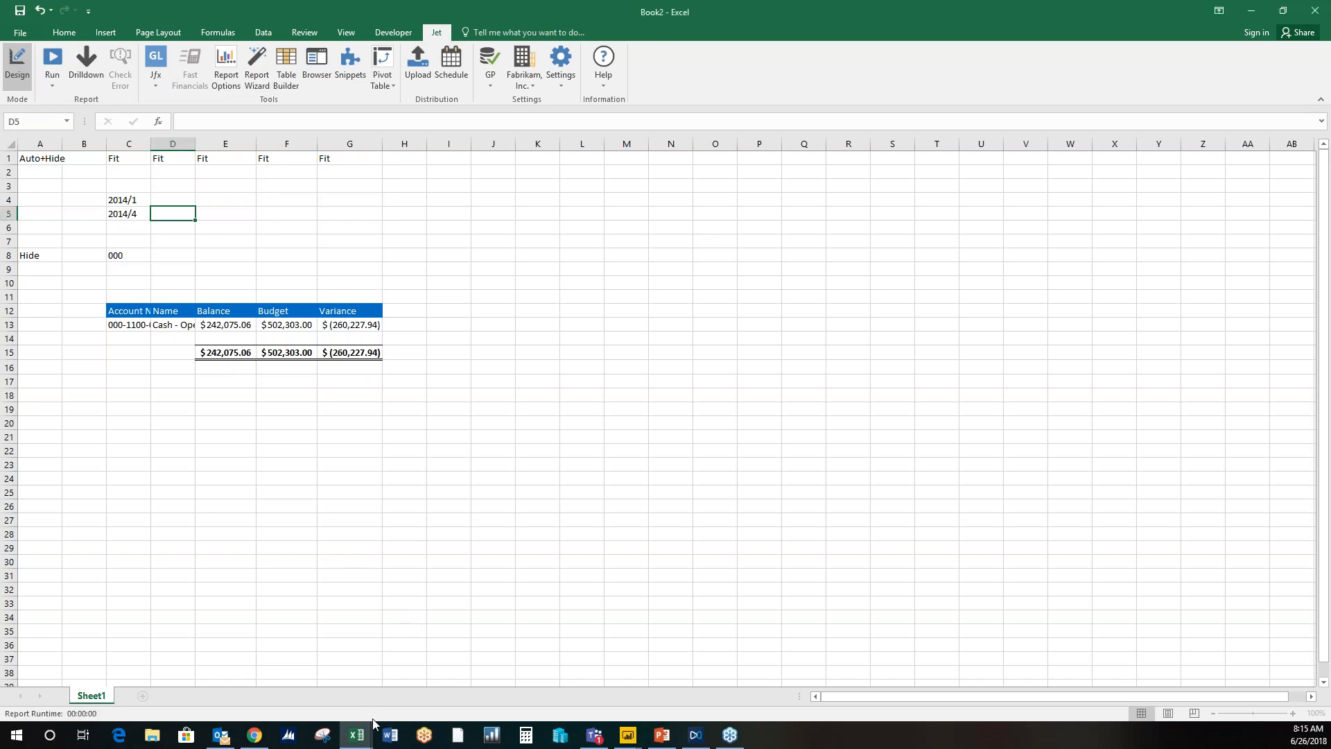
mouse_move(370, 736)
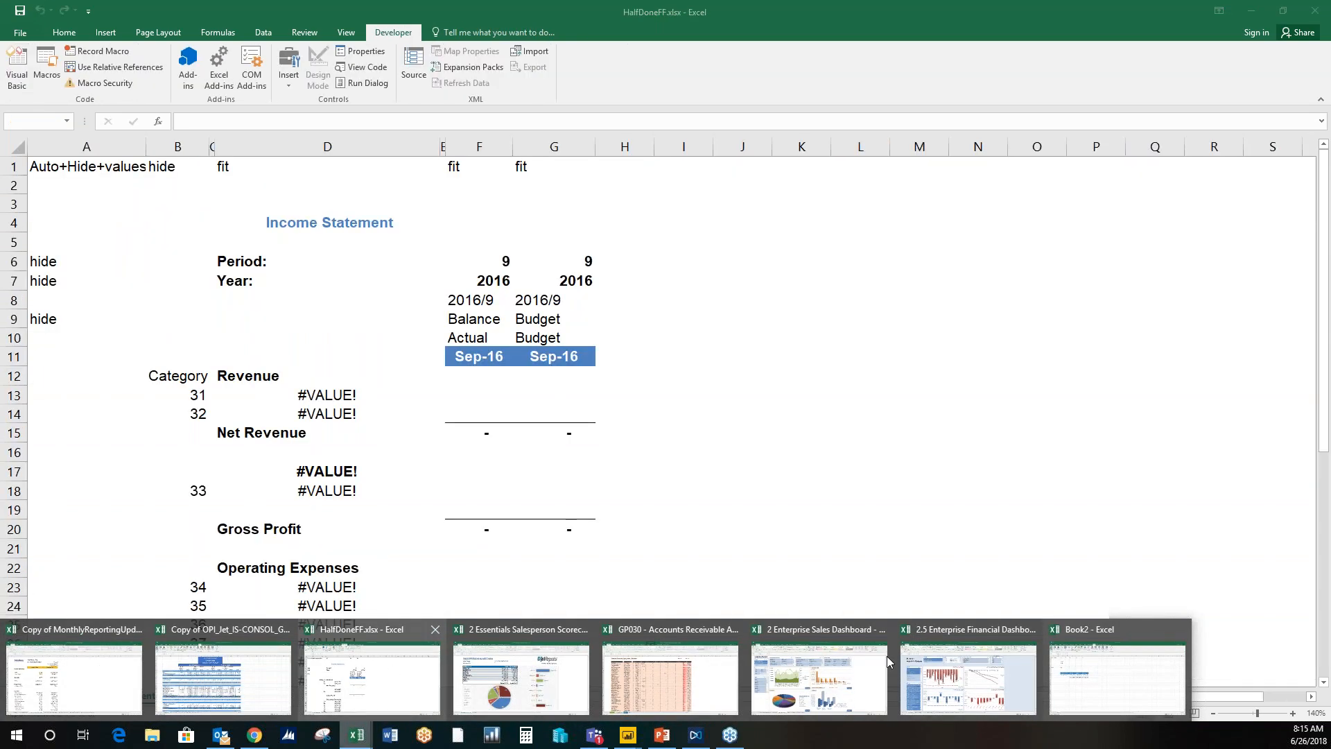
click(626, 424)
click(52, 59)
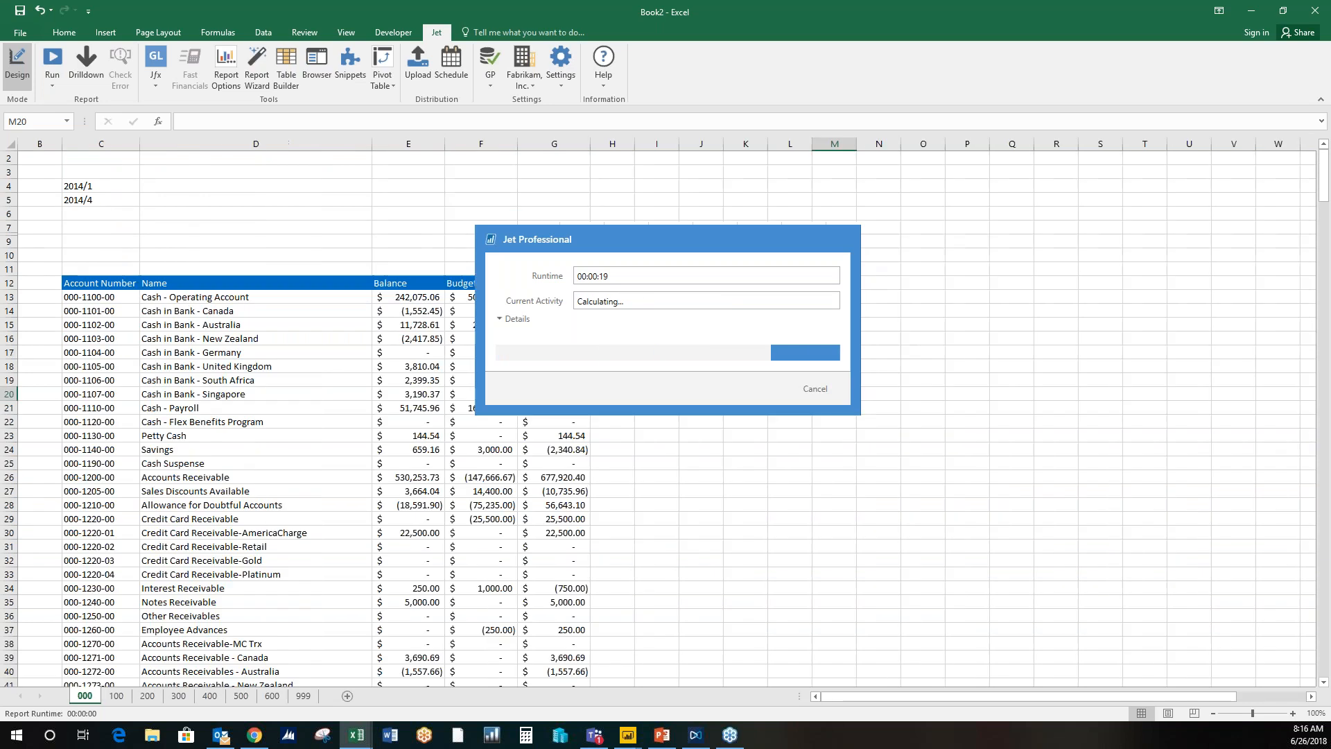
Step: Review the generated segment sheets 100, 200, 300 and 400 down to their totals, and return to sheet 000
click(116, 695)
click(161, 696)
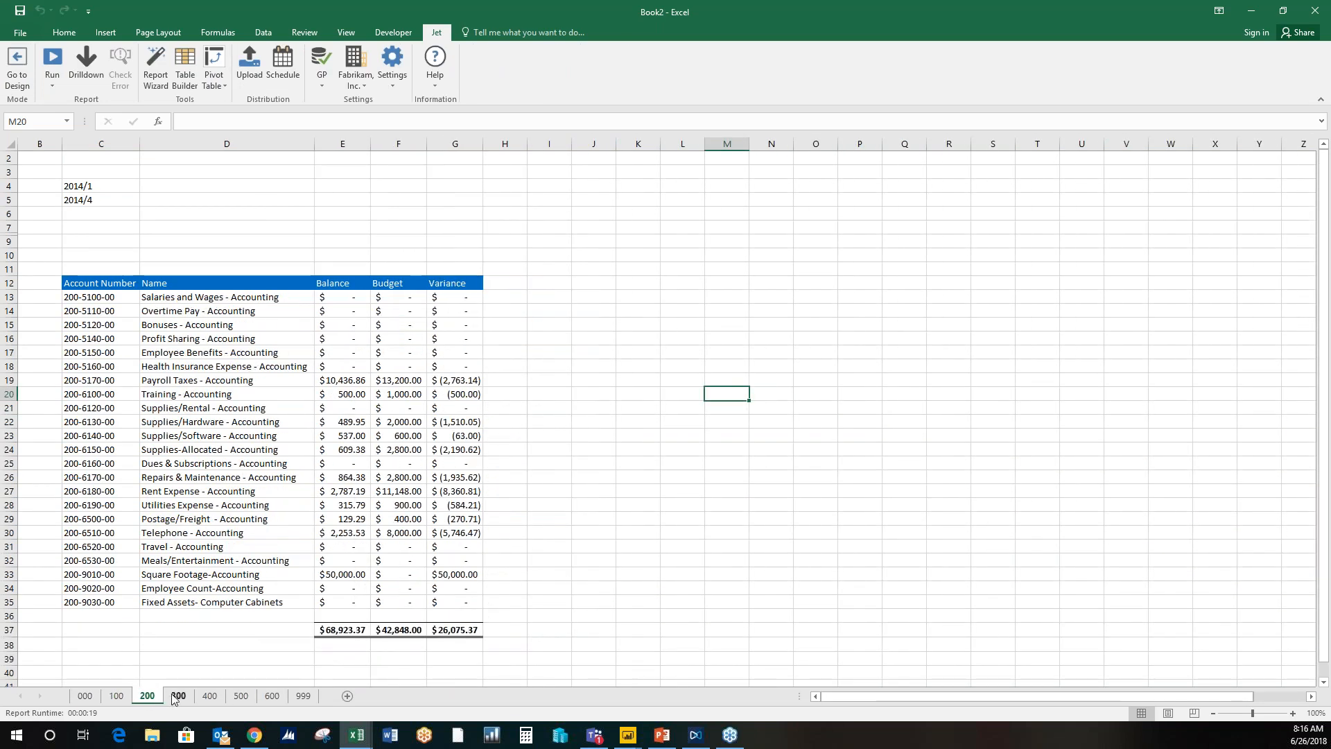
click(177, 696)
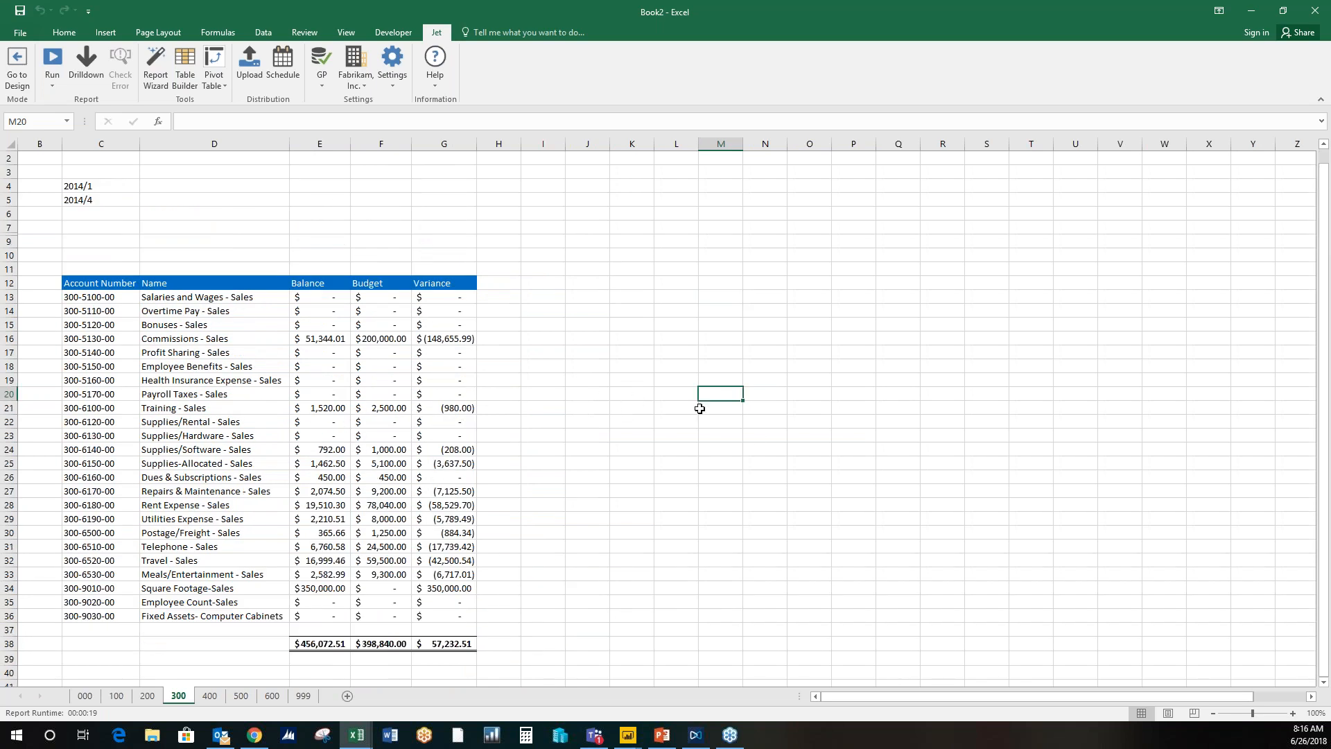
click(209, 695)
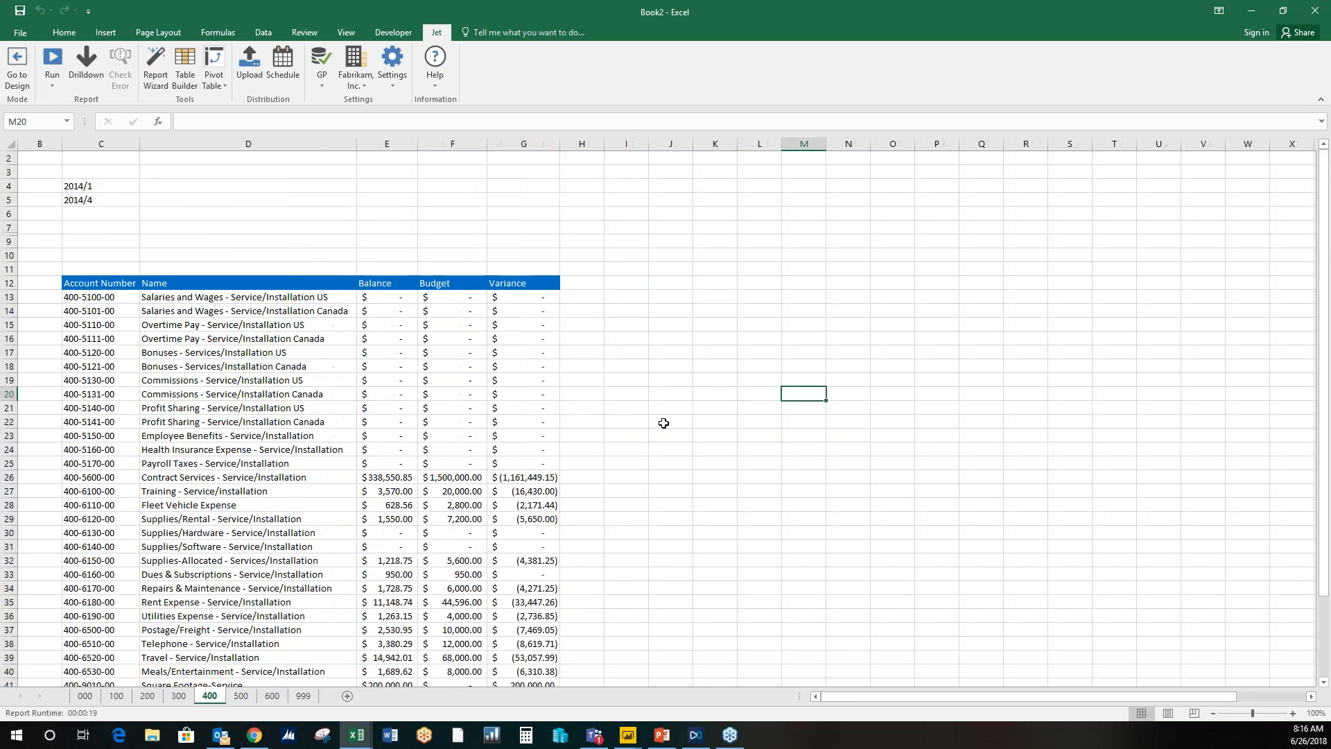
scroll(680, 451, down, 3)
scroll(680, 452, up, 3)
scroll(680, 452, down, 1)
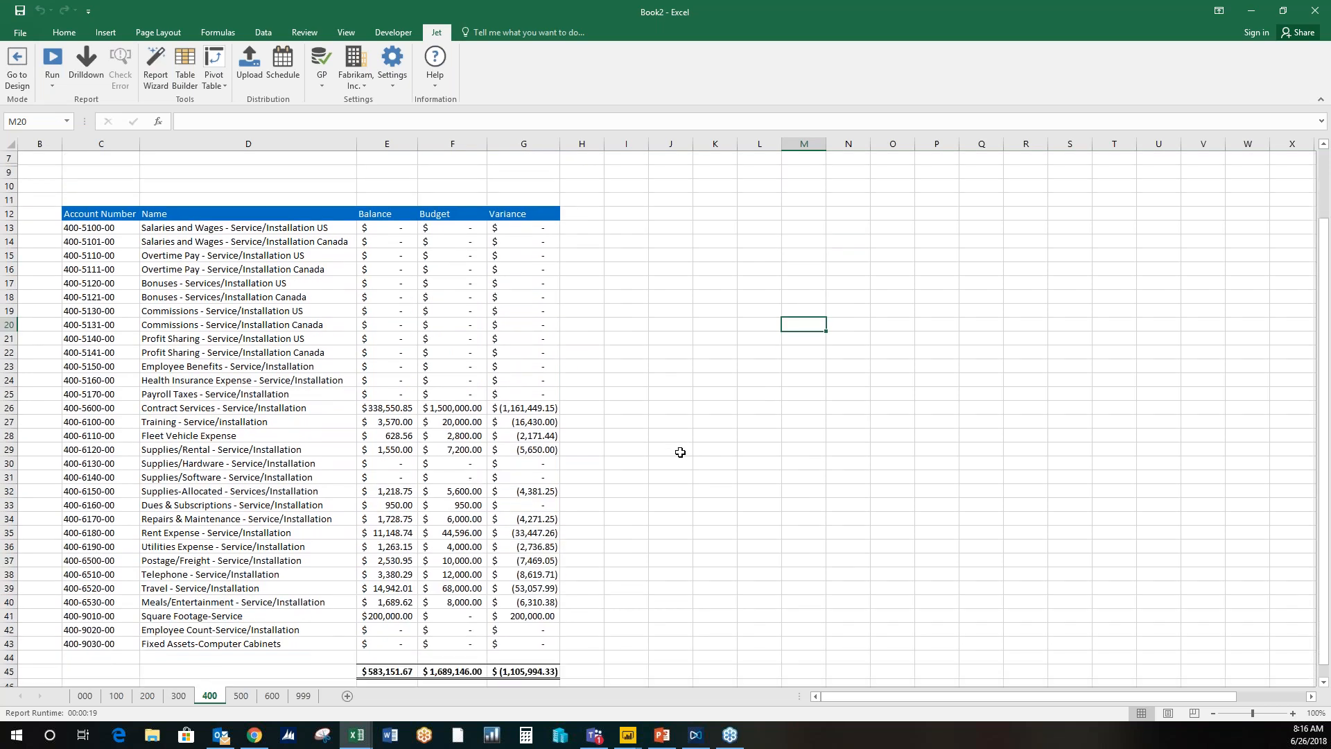
click(85, 695)
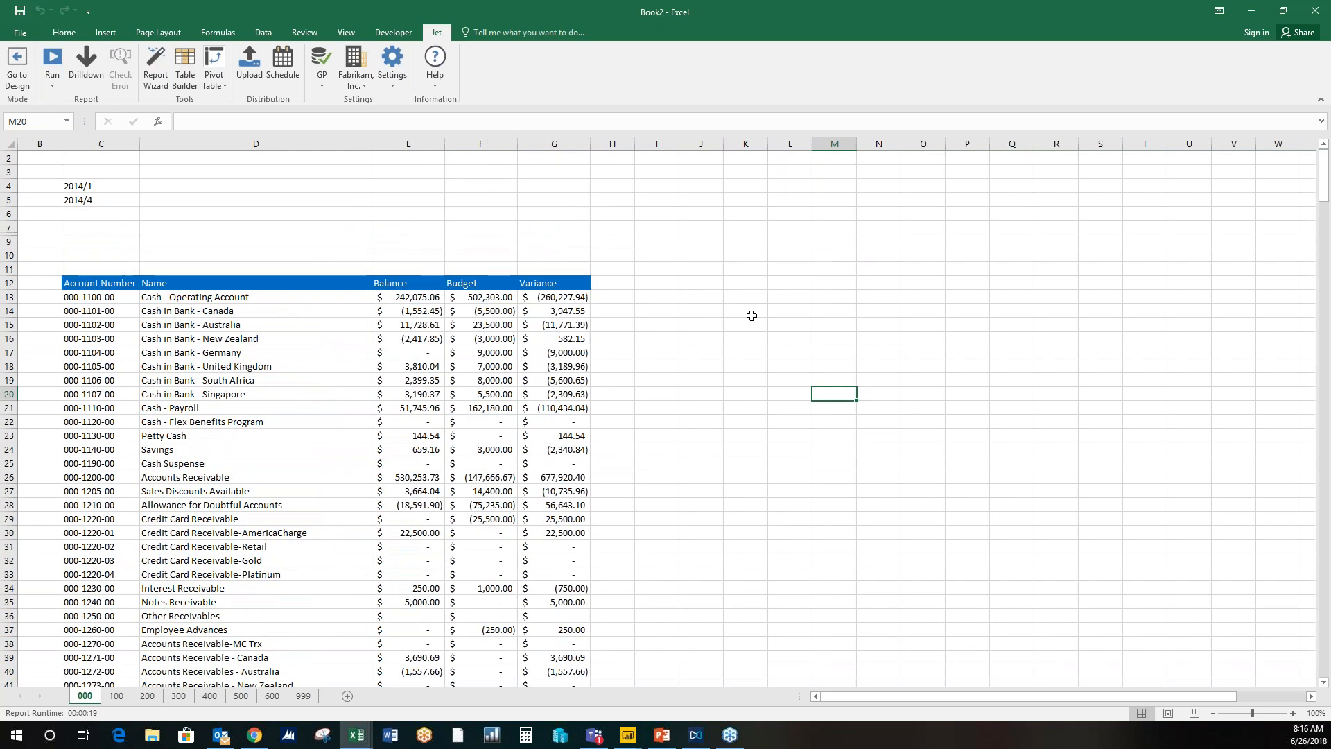
Step: Drill down on the Cash - Operating Account balance in E13 and into the transactions behind its period 1, 2014 row
click(421, 298)
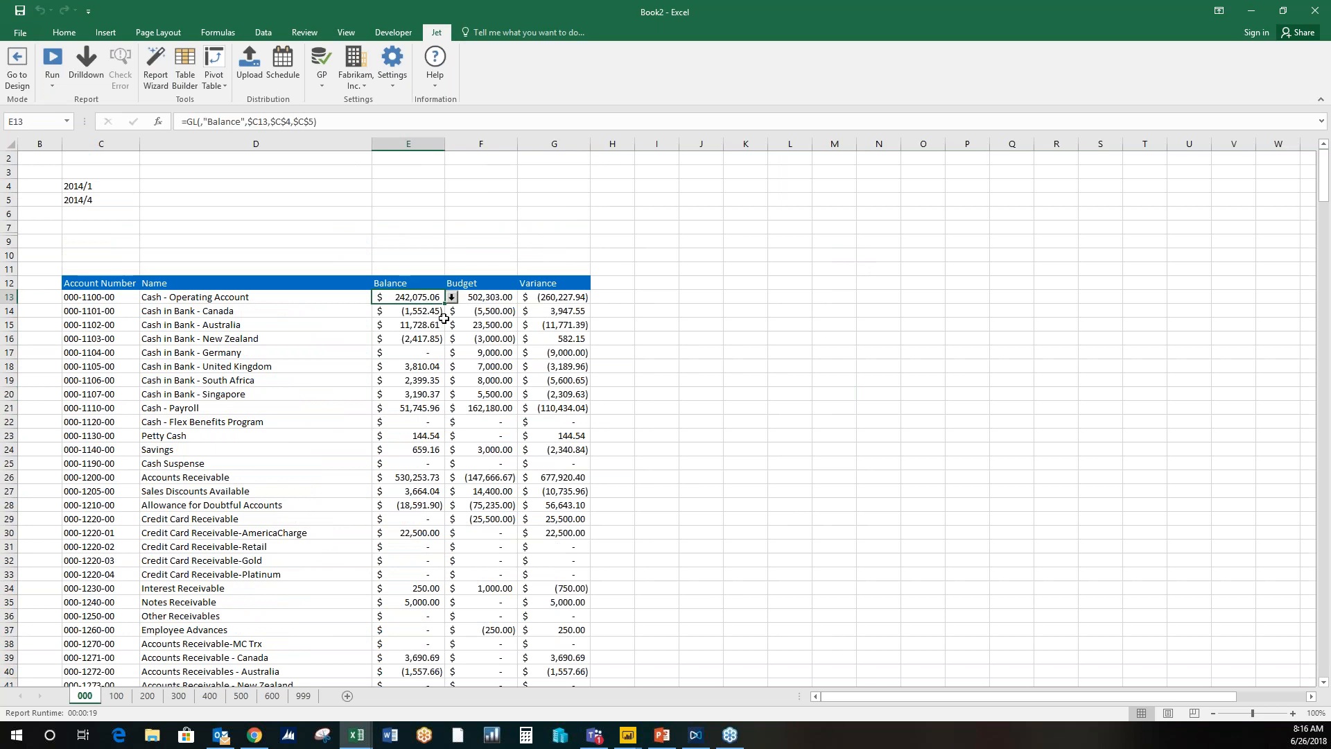
click(451, 298)
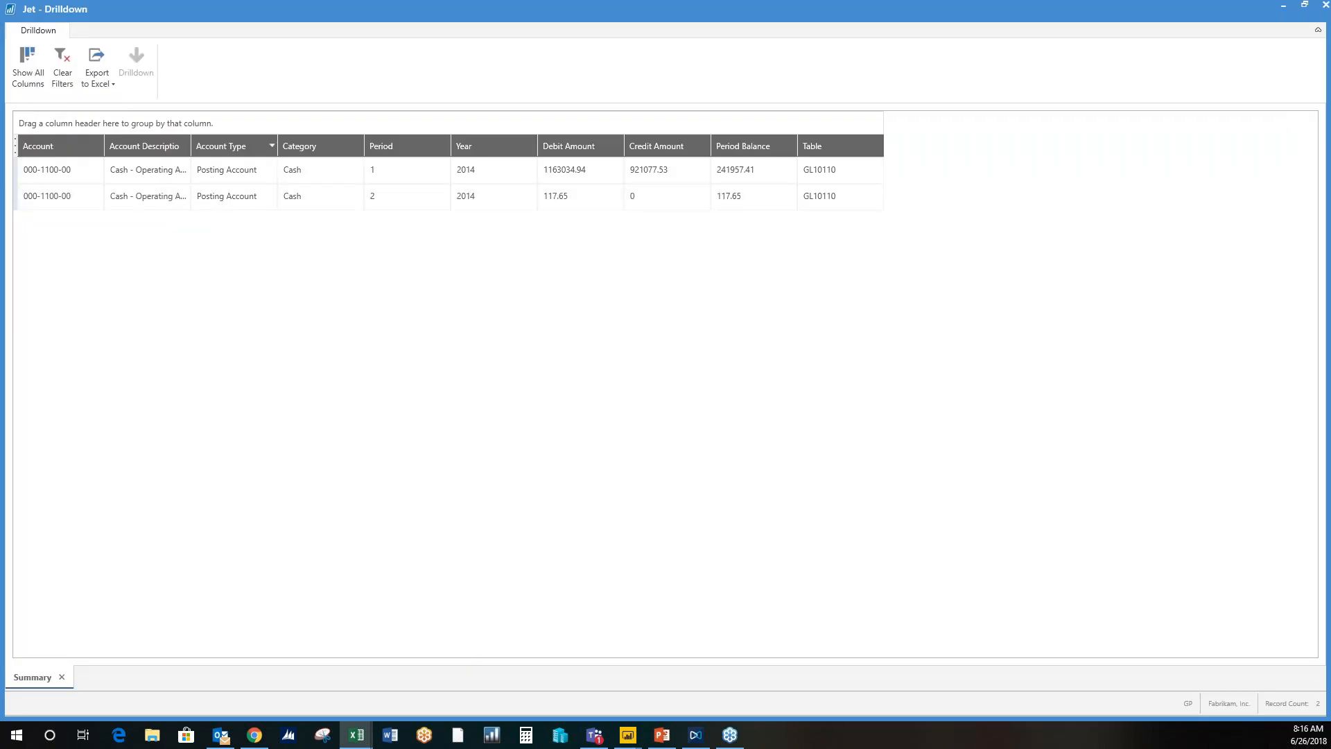
click(97, 177)
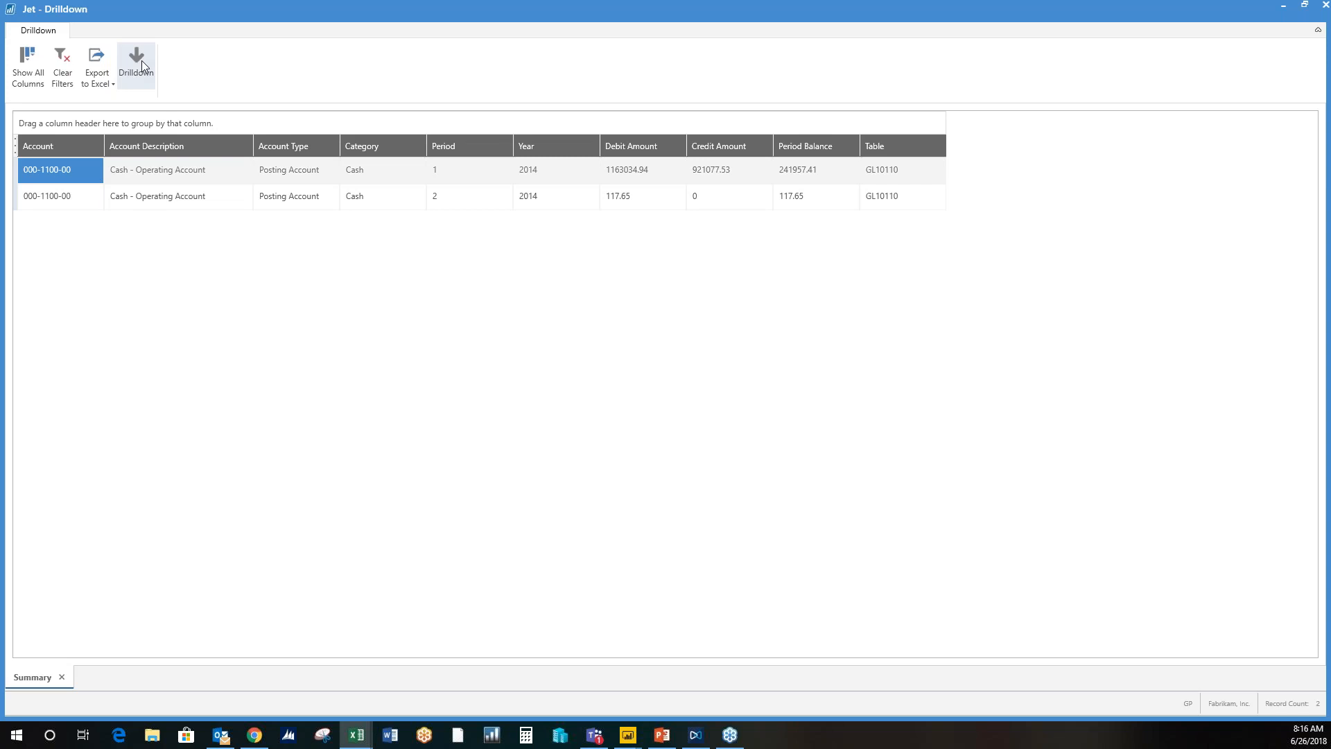
click(142, 64)
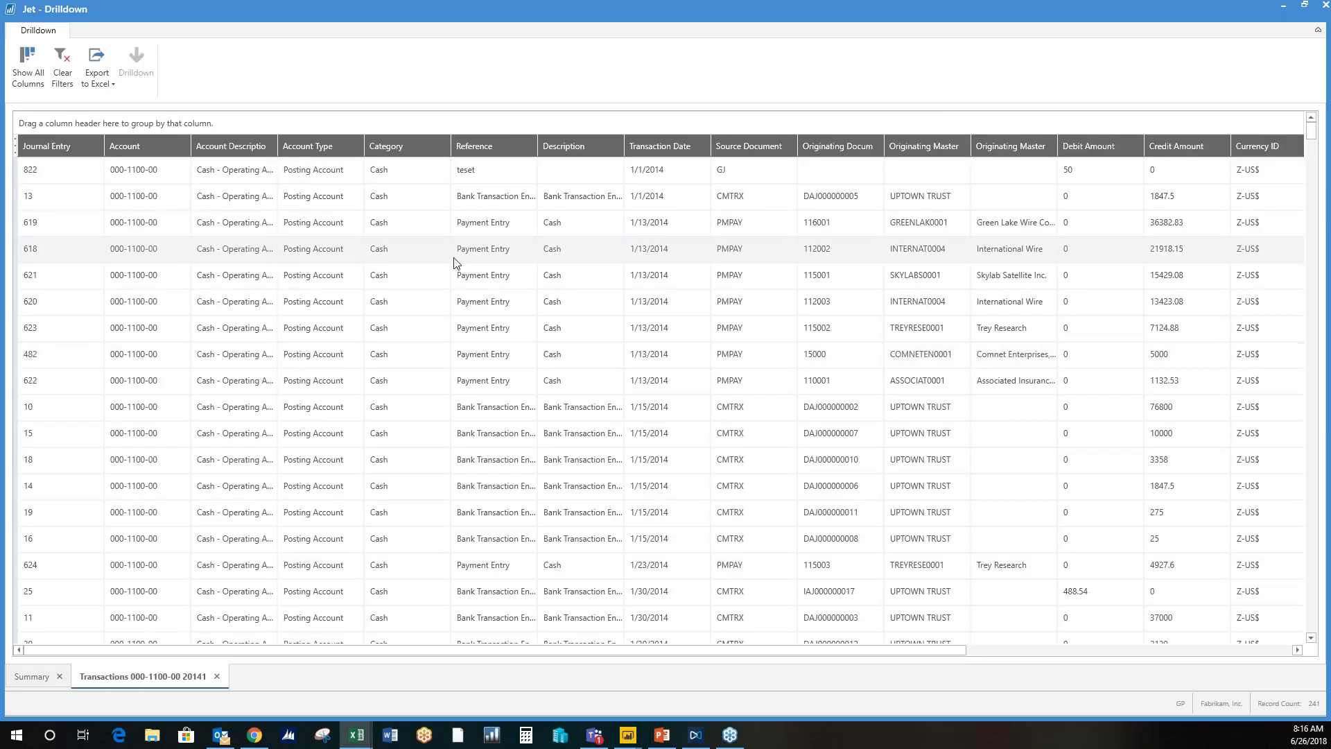
scroll(461, 283, down, 3)
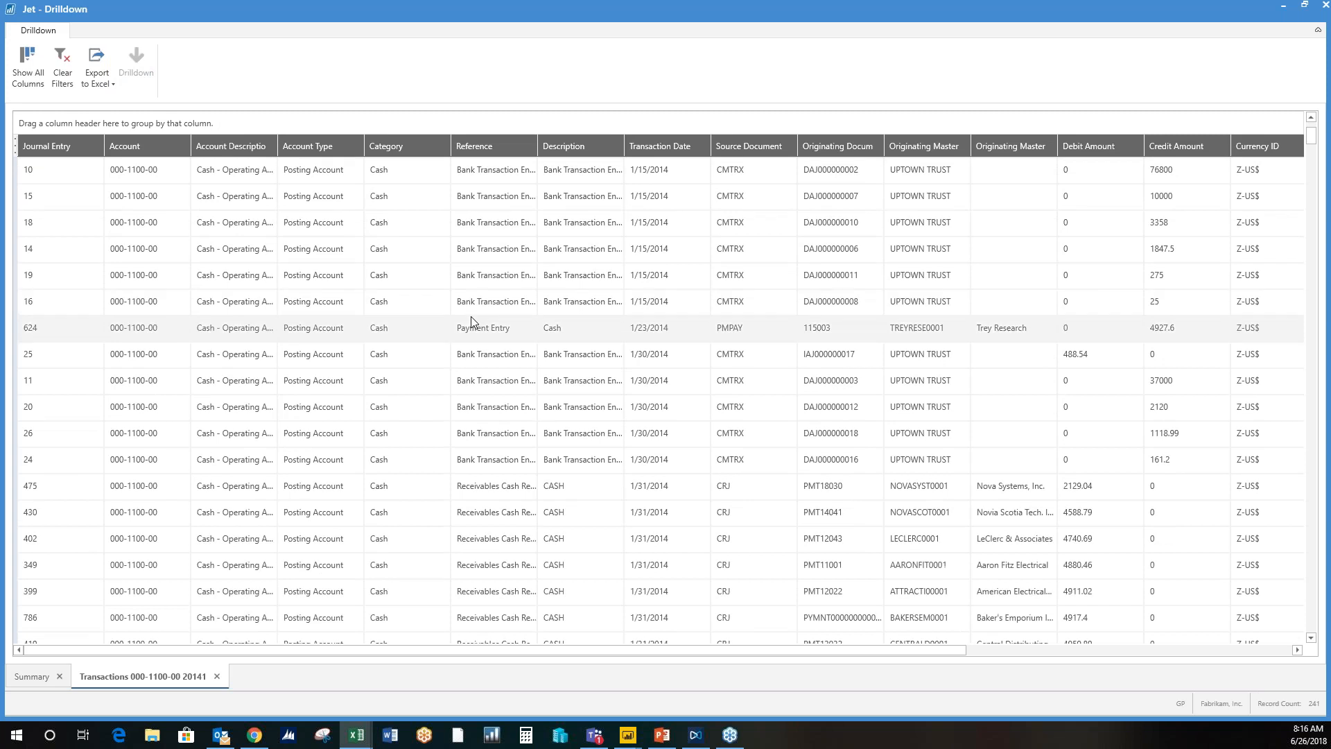
scroll(470, 317, up, 3)
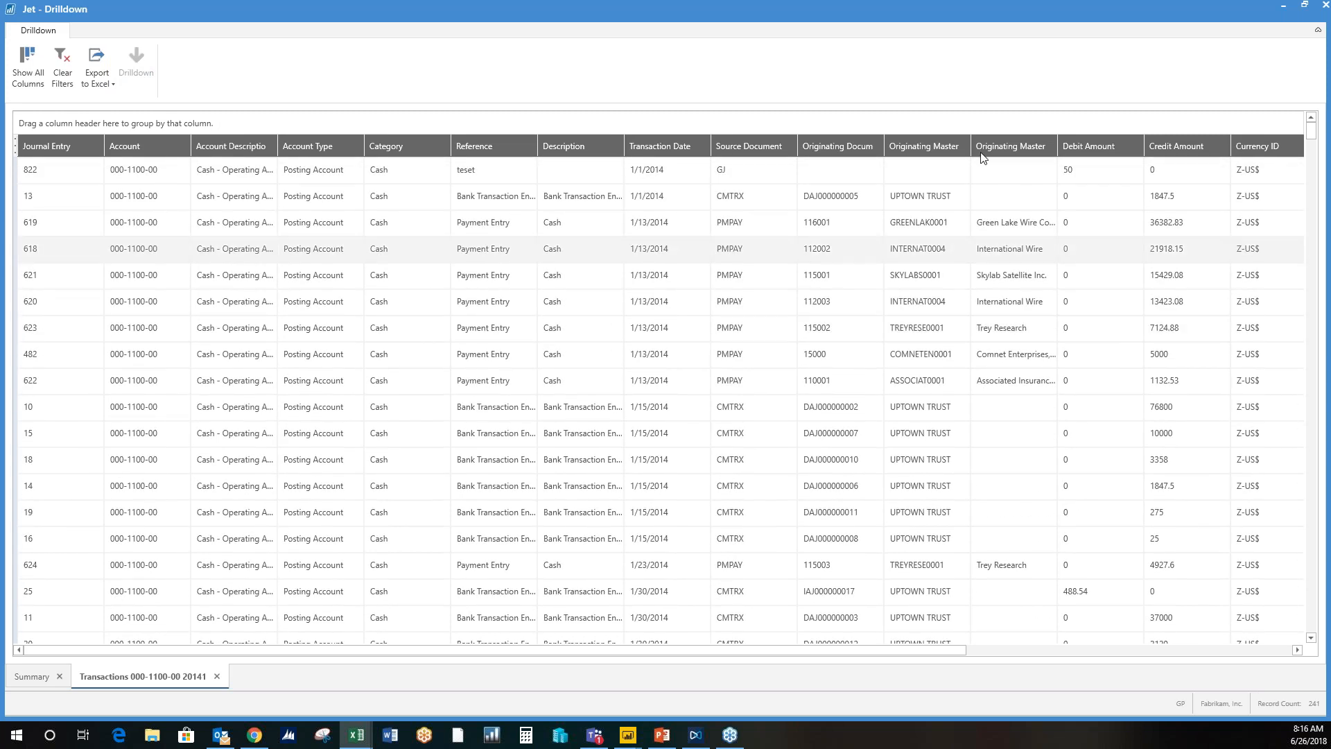
Step: Group the drilldown transactions by Originating Master ID and collapse the UPTOWN TRUST group and the two groups below it
drag(894, 123, 892, 118)
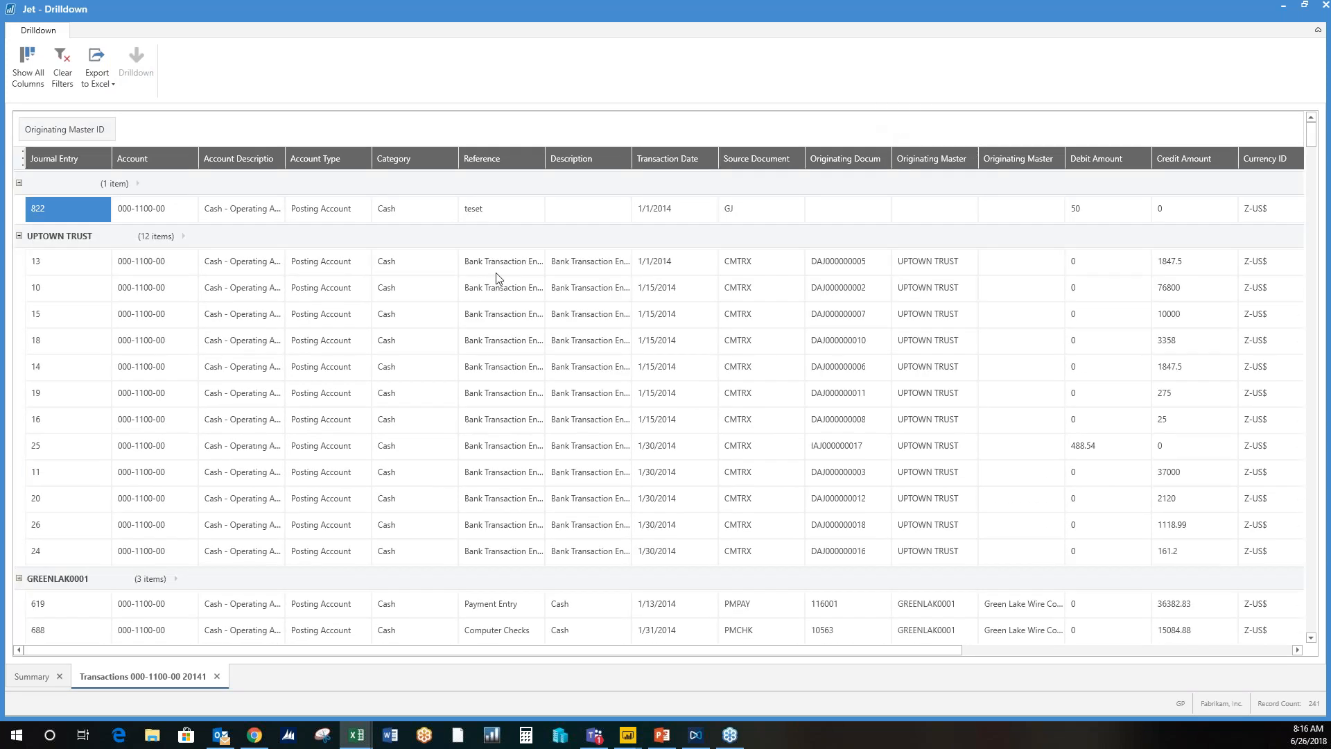
click(16, 237)
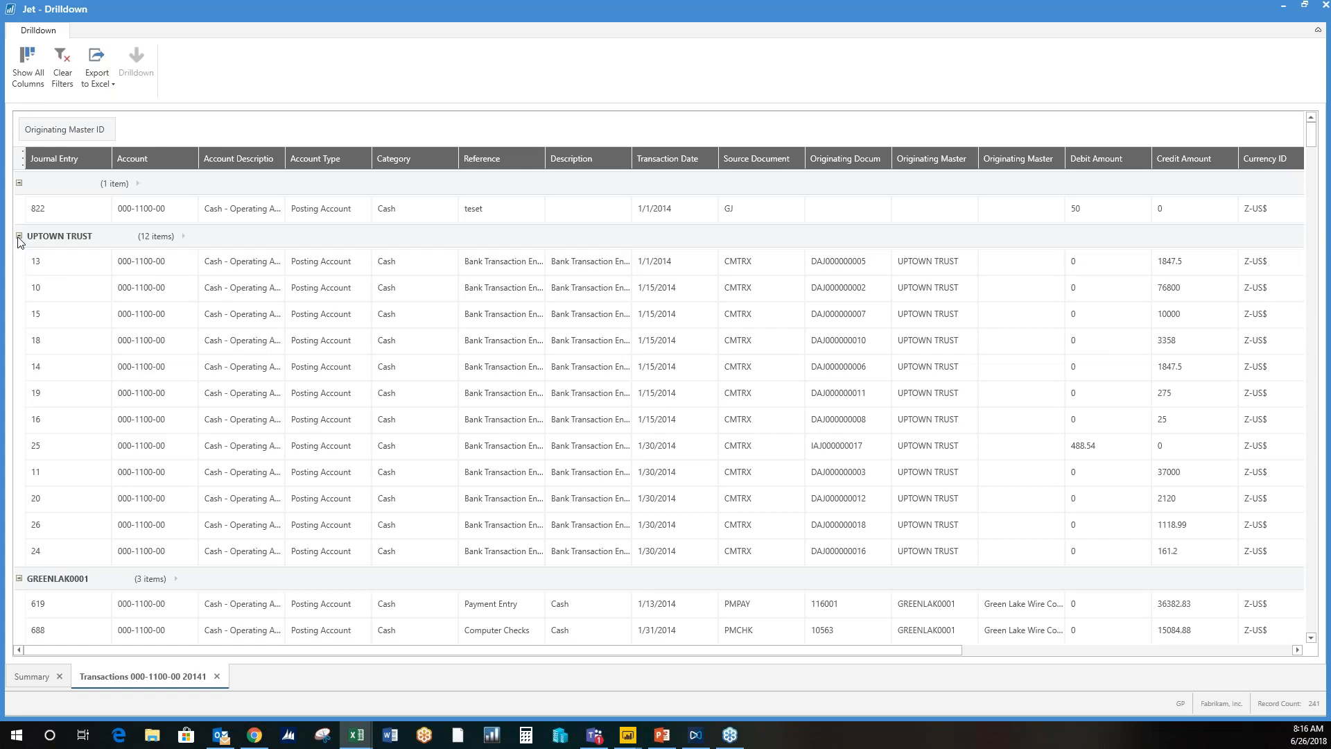
click(19, 263)
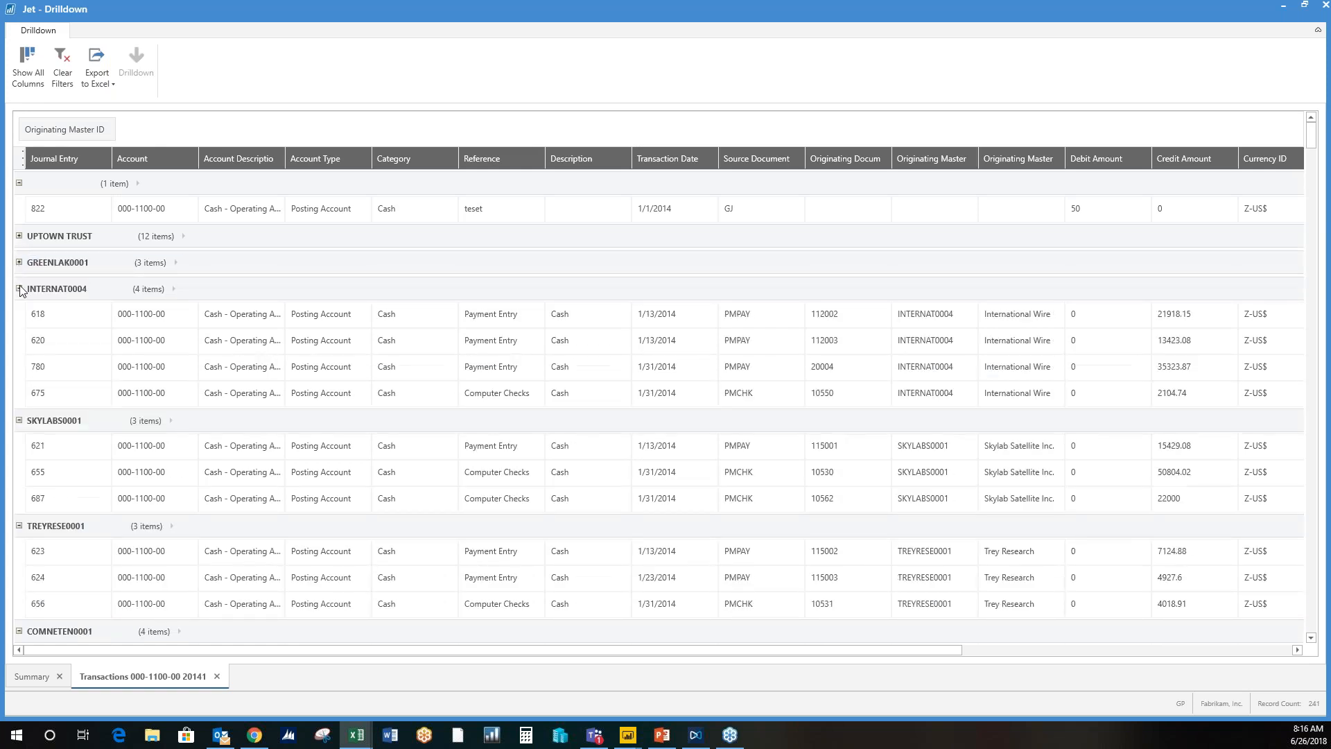
click(19, 289)
Step: Check the drilldown's Export to Excel options and close the drilldown to return to the report
click(97, 78)
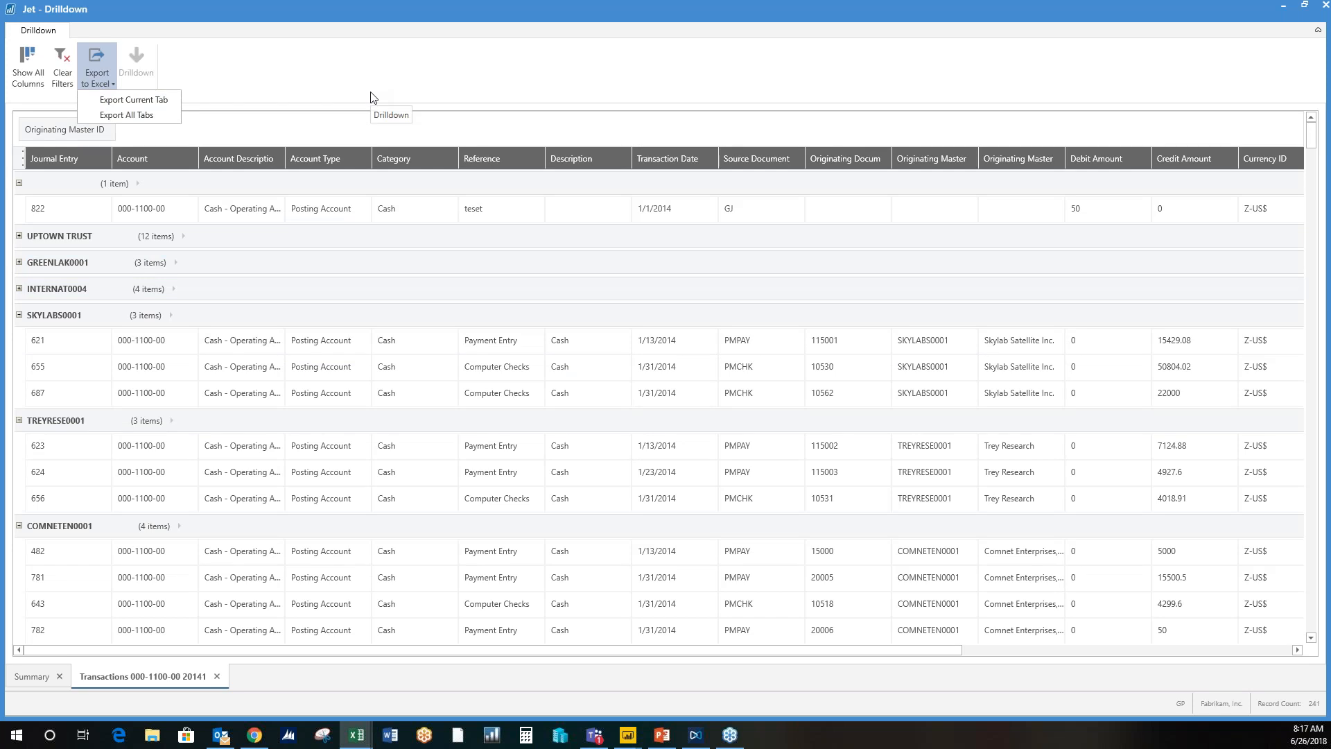
click(435, 112)
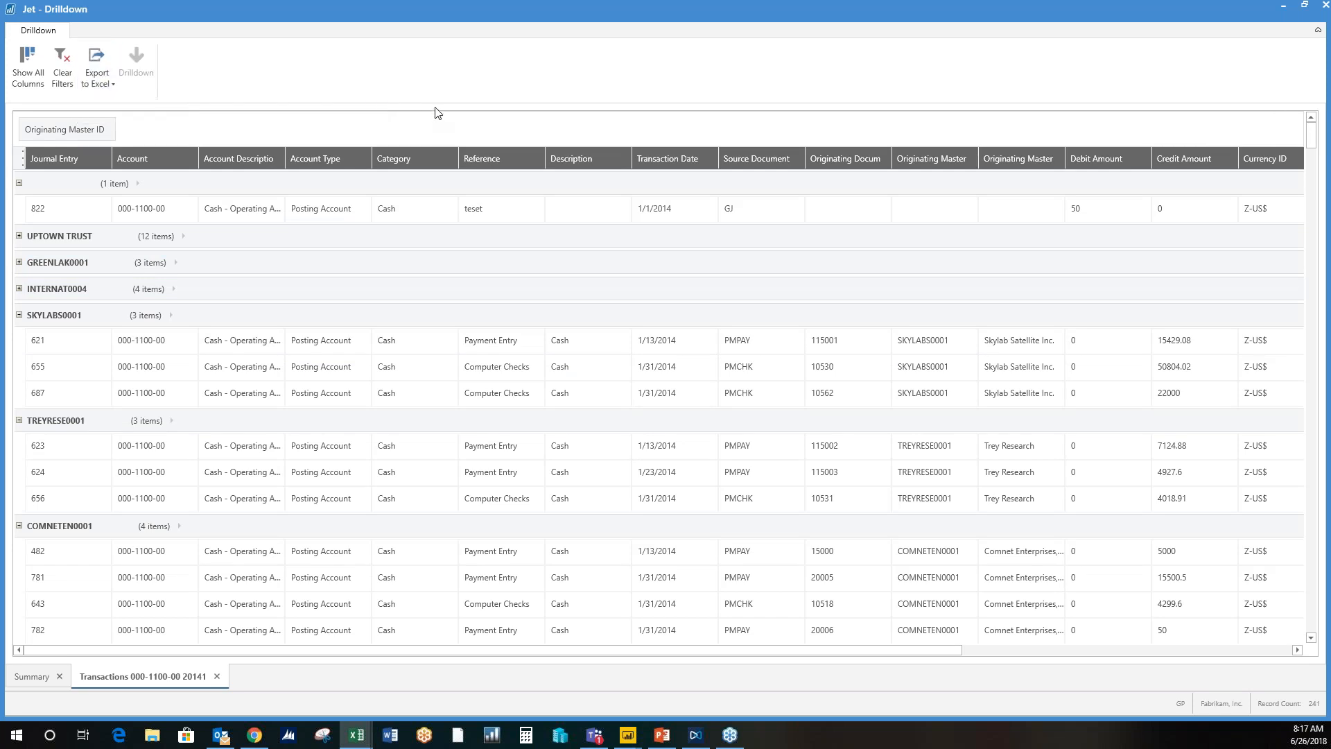
click(1324, 5)
click(826, 310)
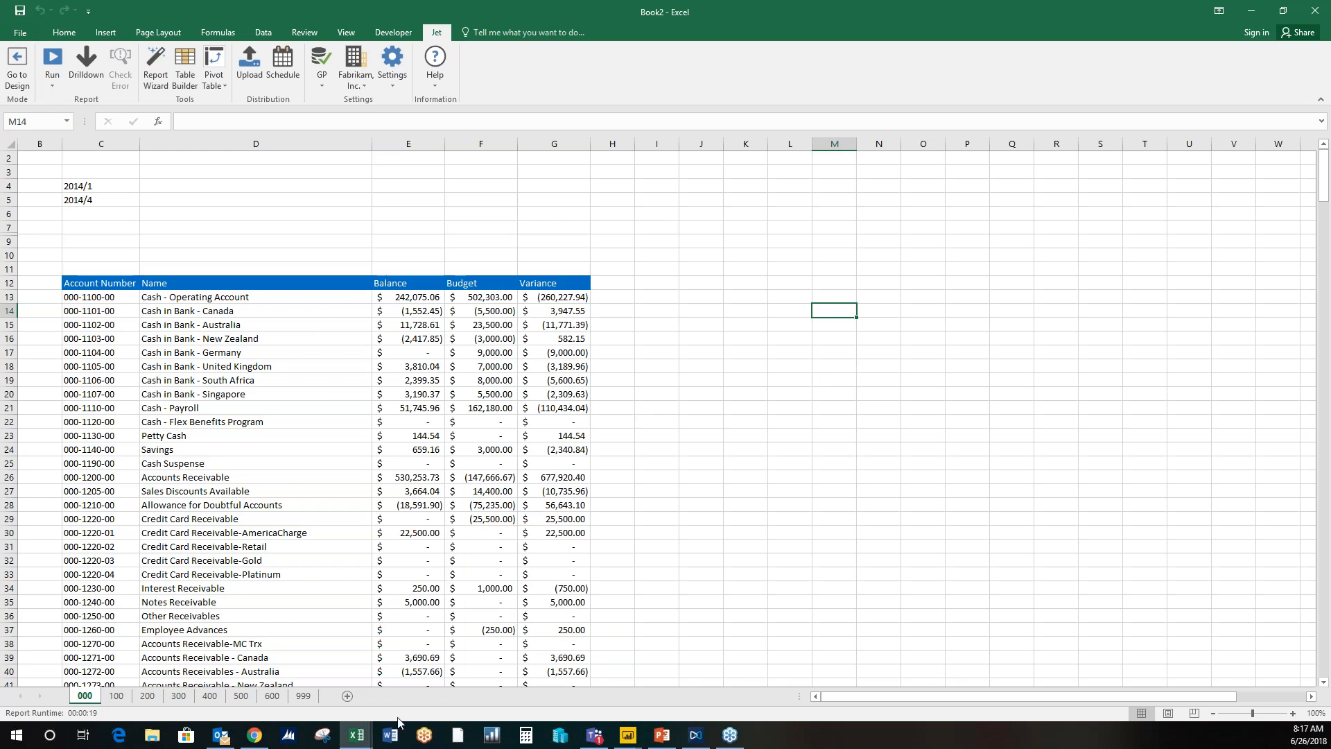
Step: Switch to the Salesperson Scorecard workbook and view the report options offered for running it, without running the report
click(358, 734)
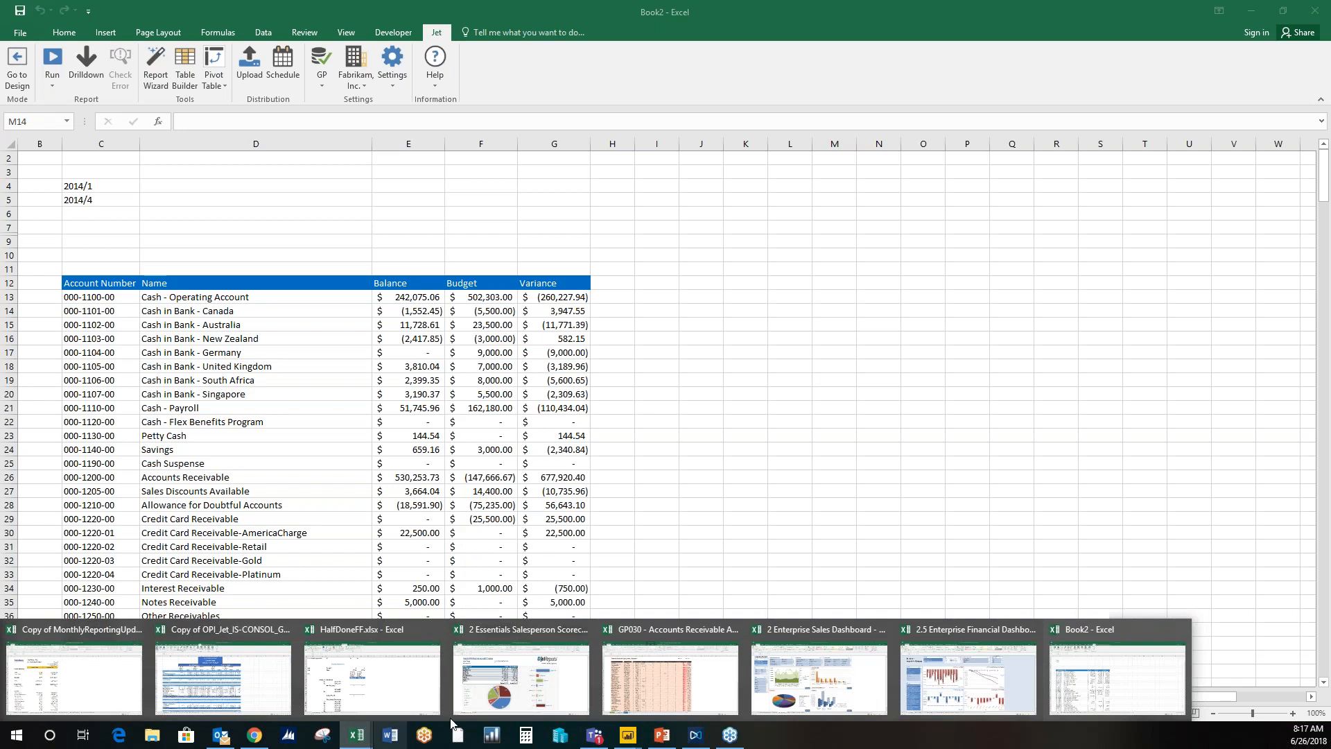
click(555, 692)
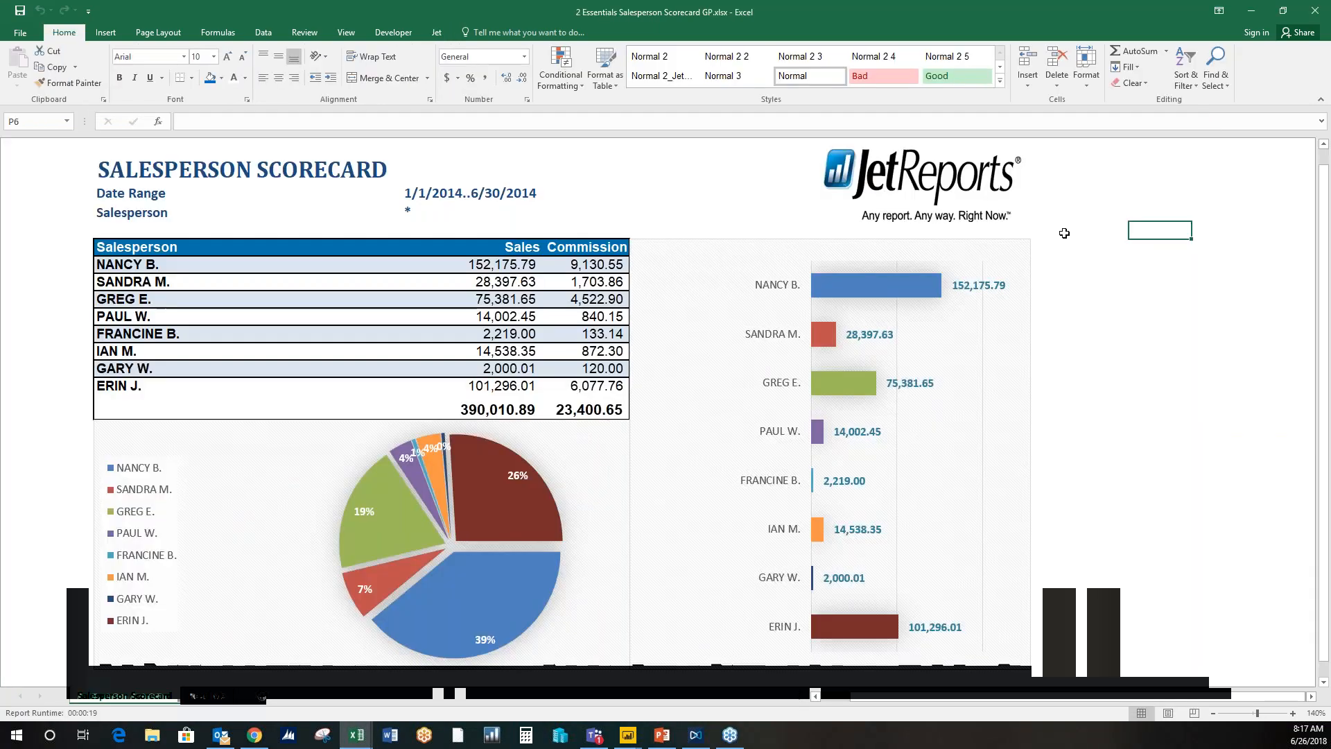
click(1093, 214)
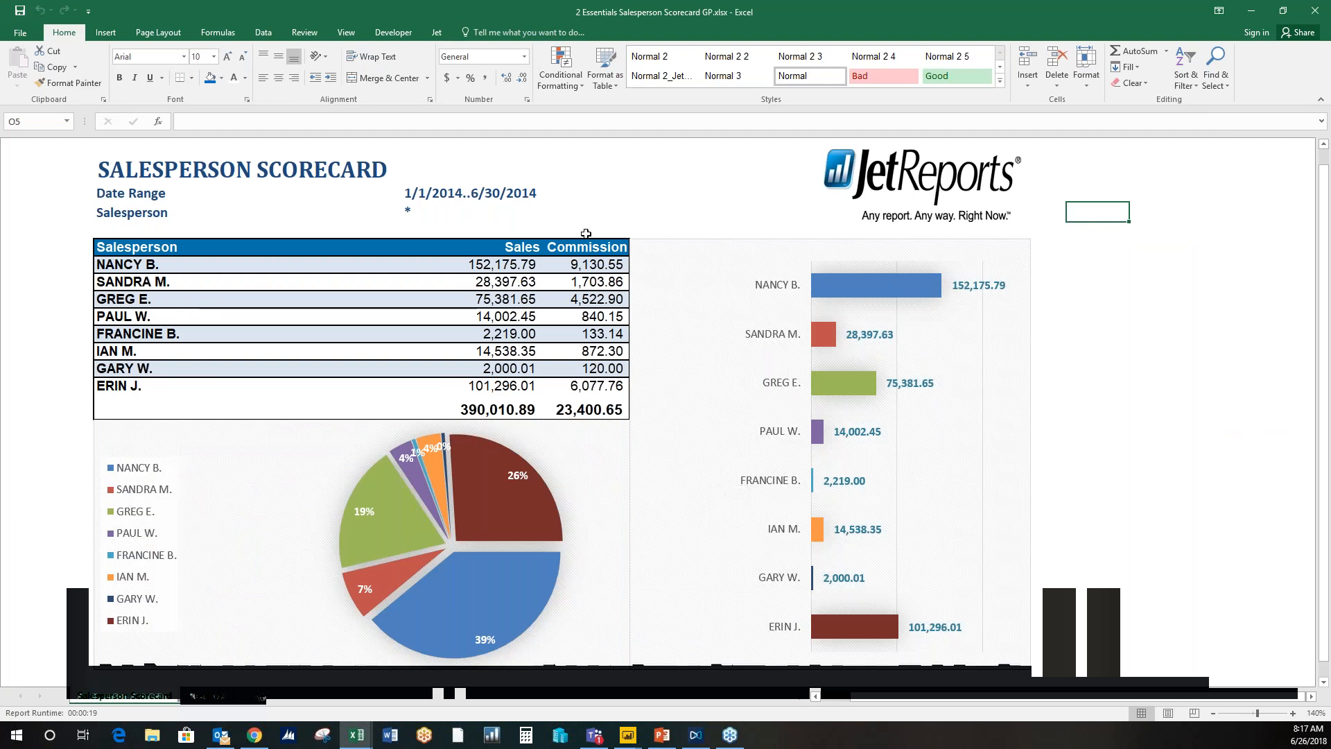
click(440, 32)
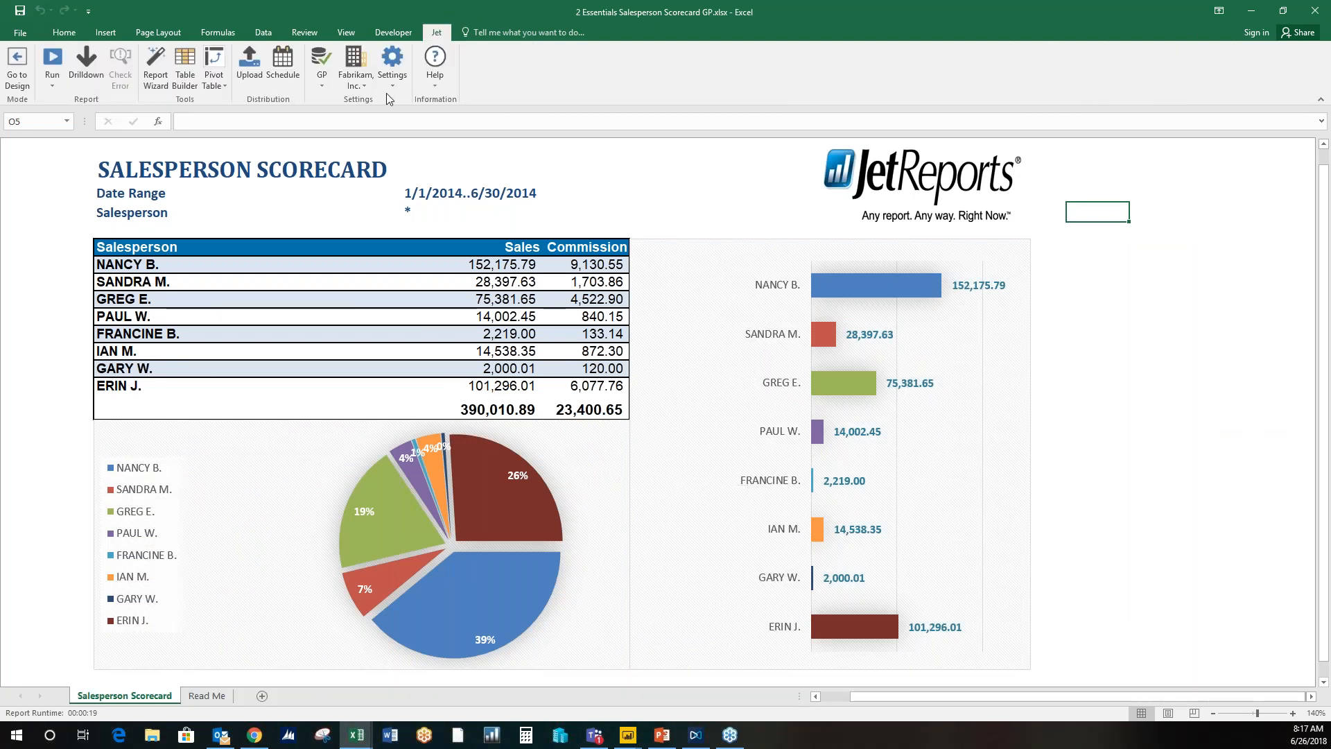
click(52, 61)
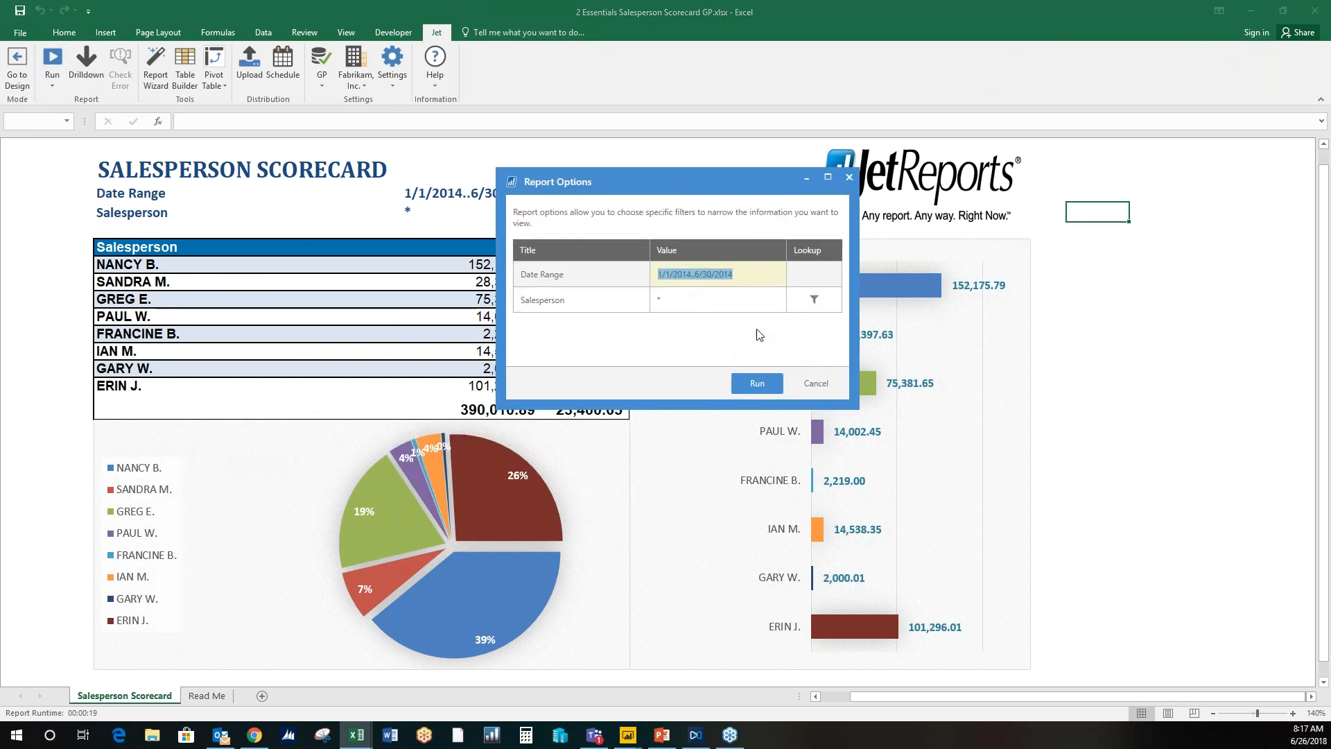
click(826, 392)
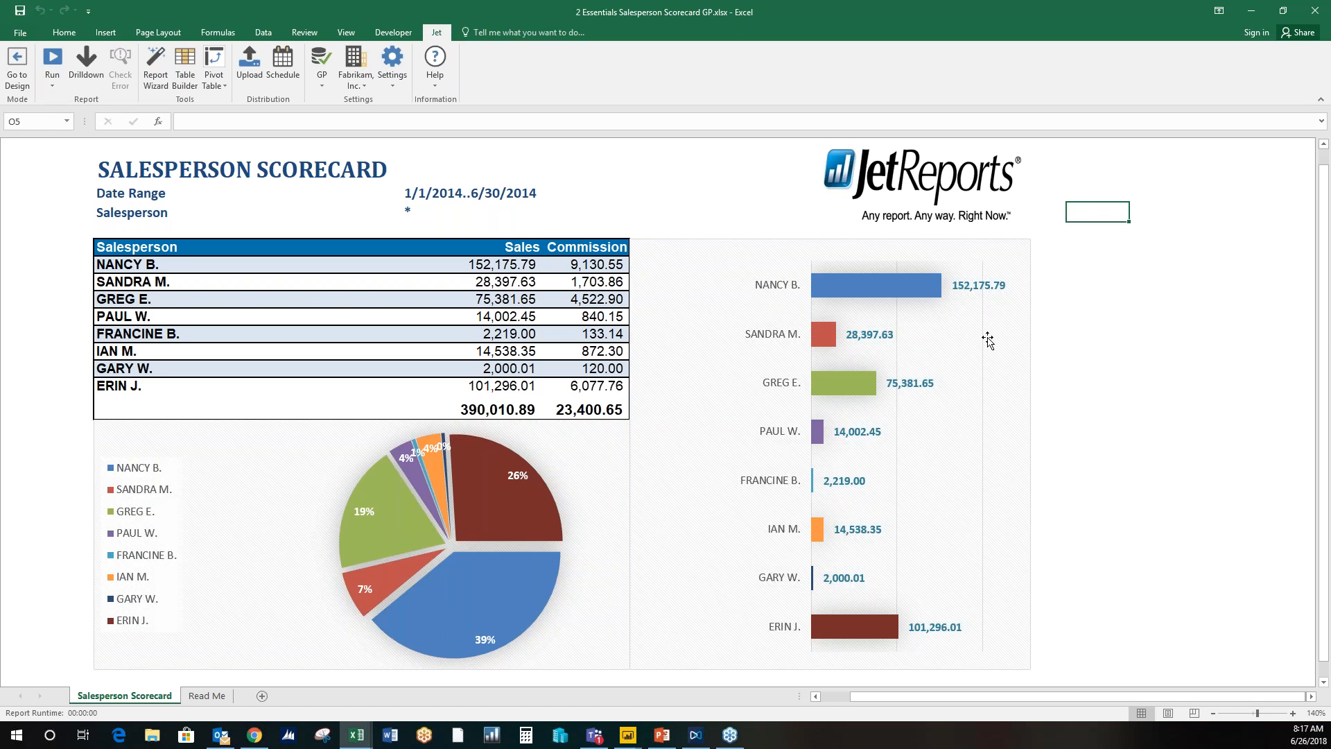
Step: Look up the selectable values for the Salesperson report option, and leave the lookup and options without running the report
click(55, 61)
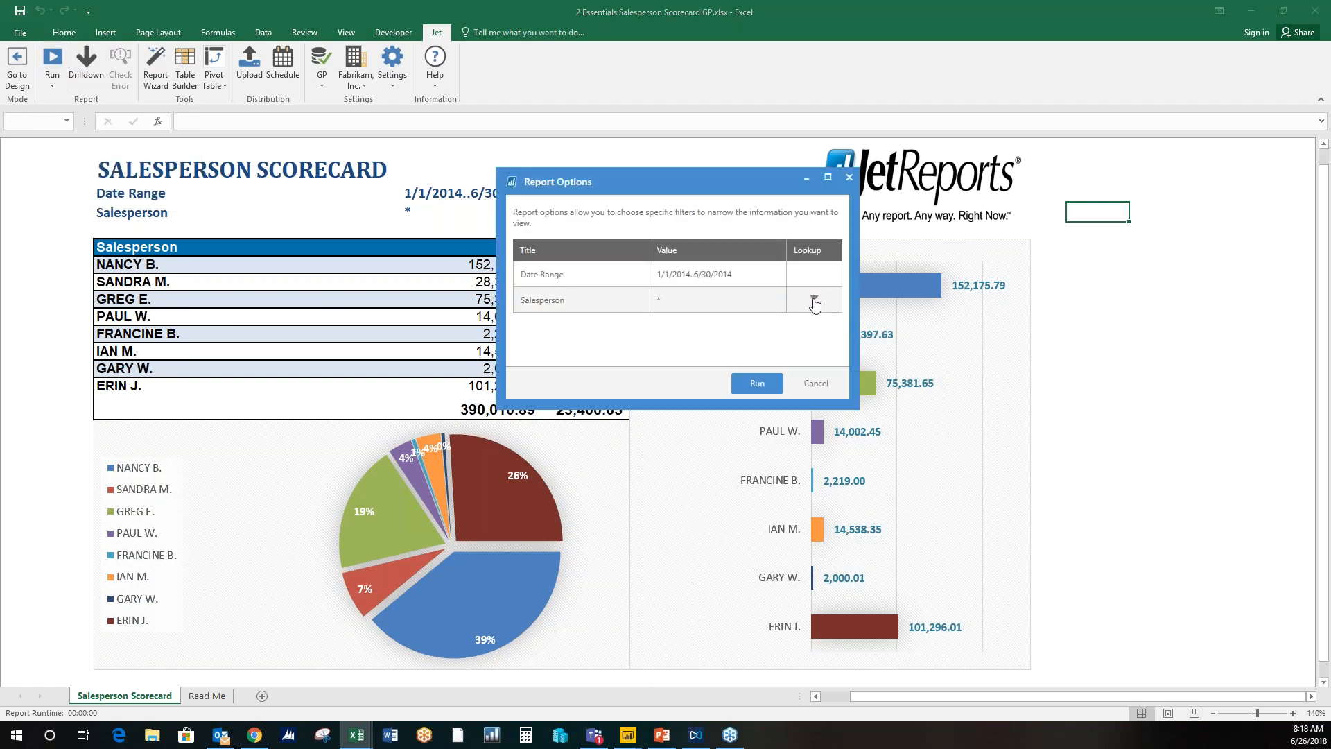
click(813, 302)
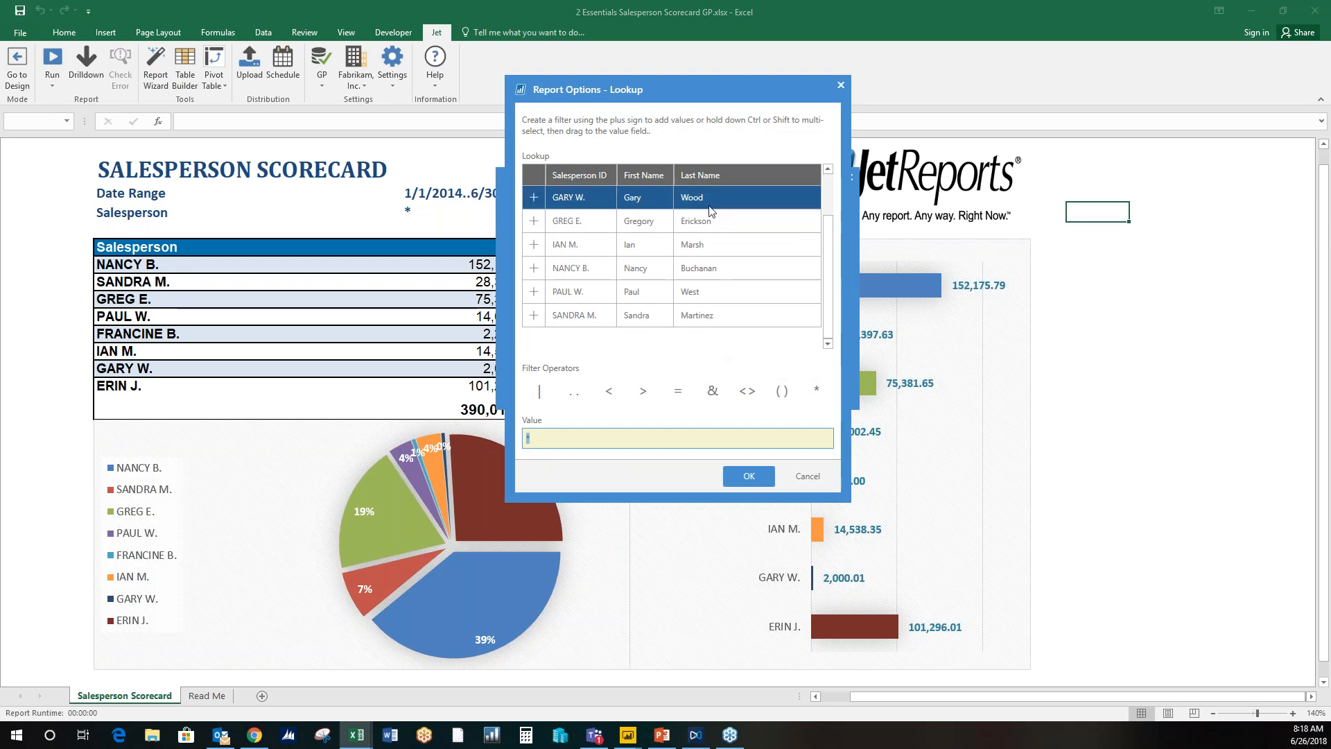
click(809, 482)
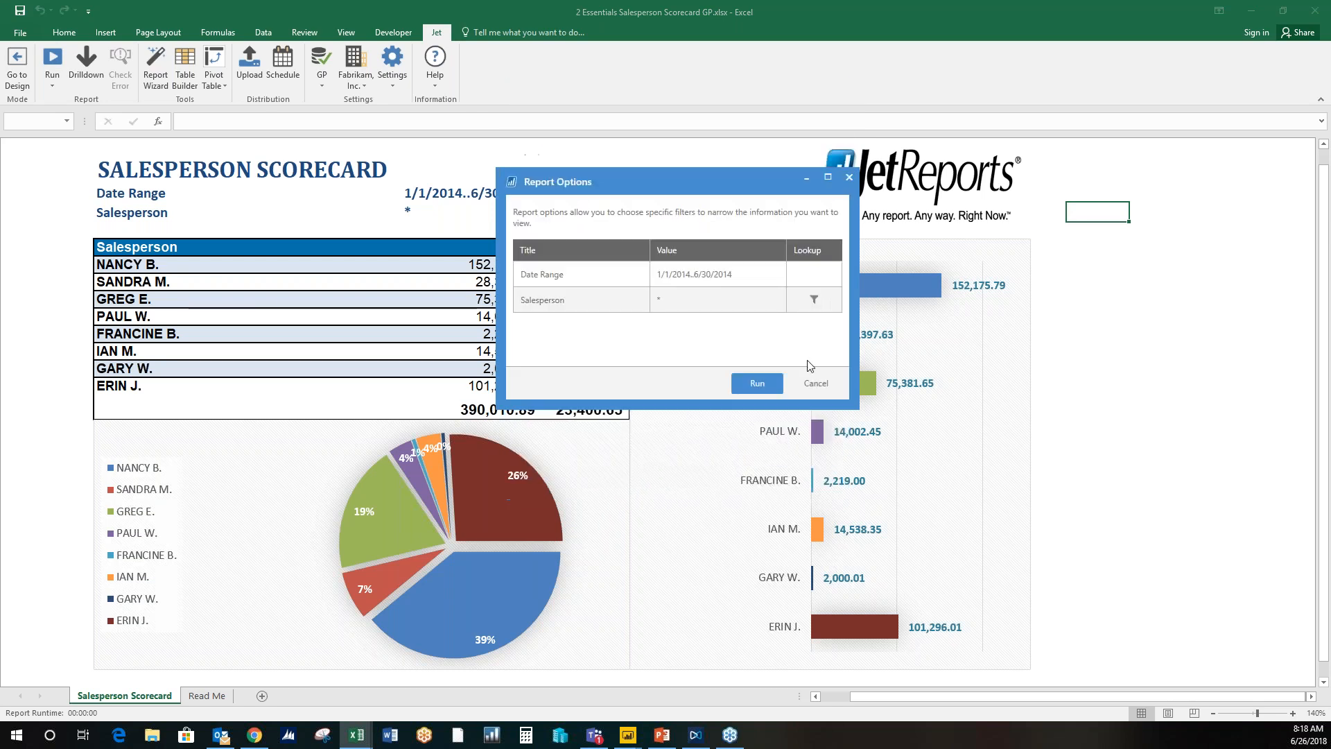
click(826, 389)
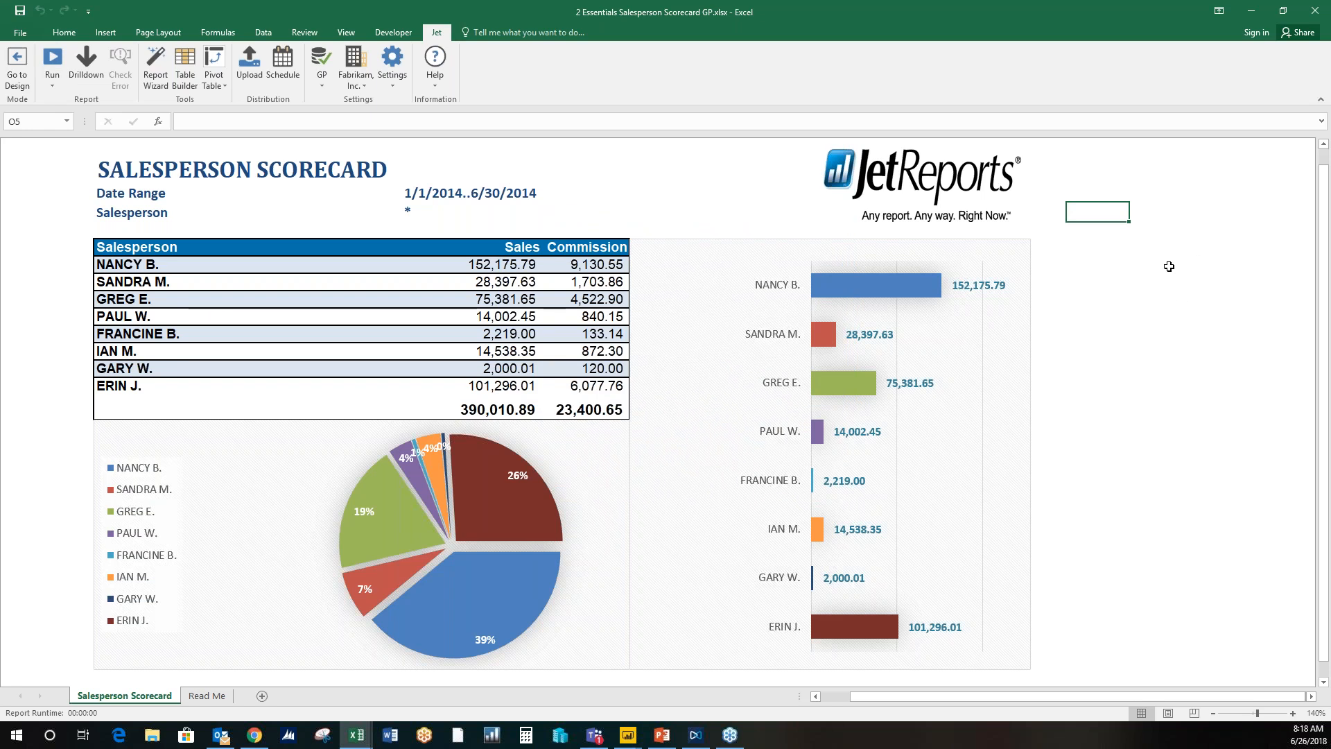
Step: Switch to Report Player, view its report gallery full screen, and close it to return to the Salesperson Scorecard in Excel
click(493, 735)
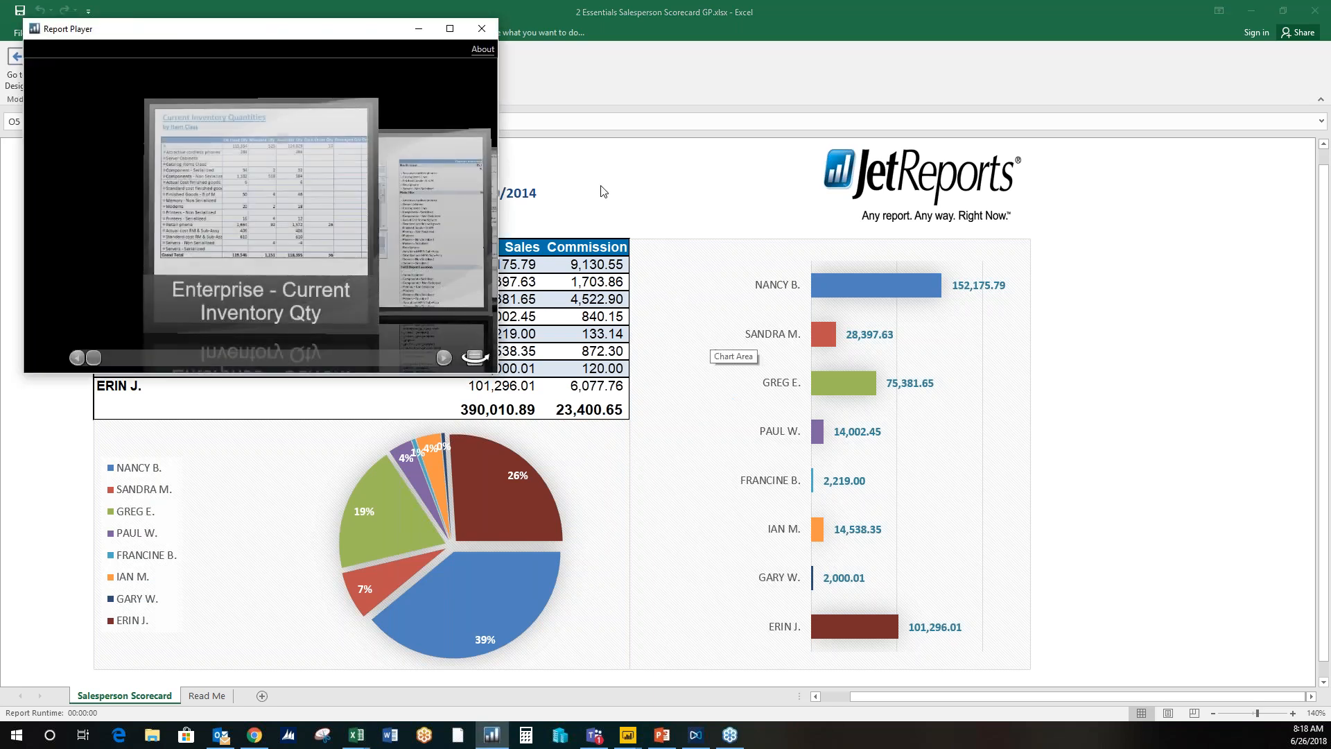
click(448, 29)
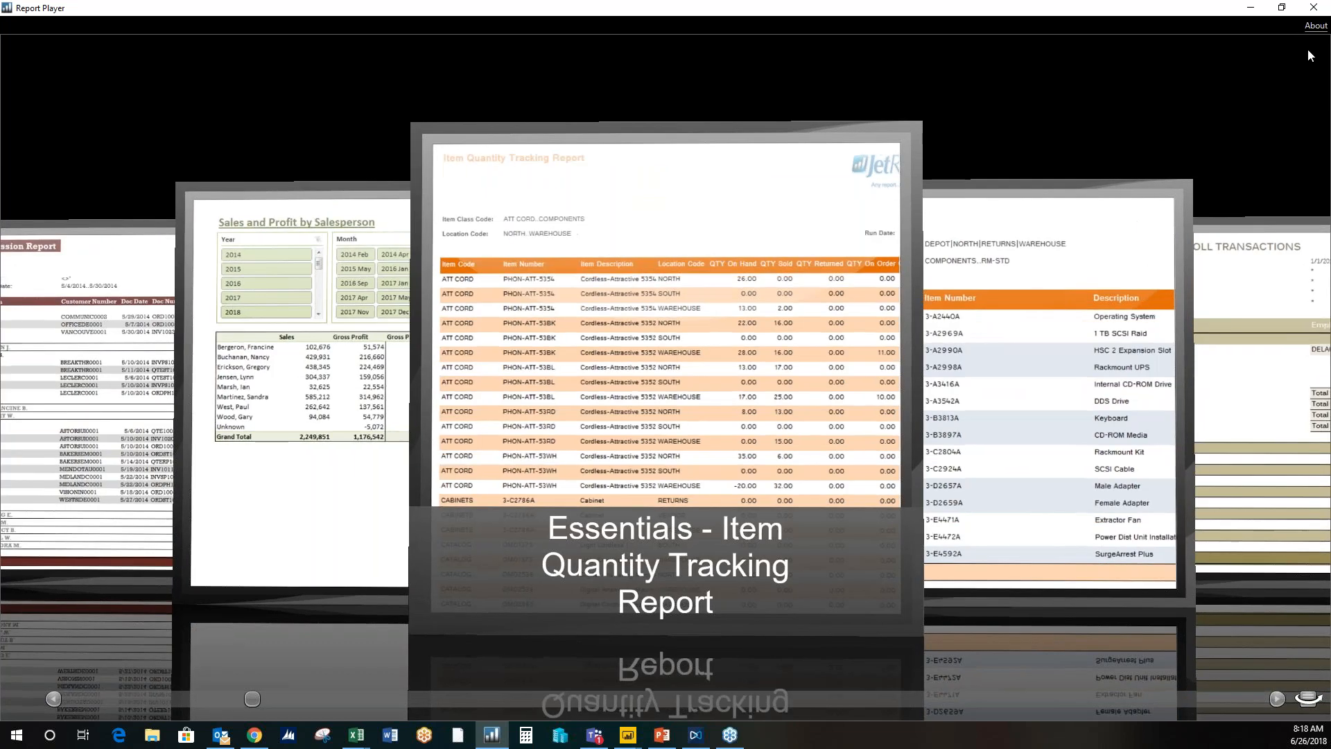
click(1313, 8)
click(353, 738)
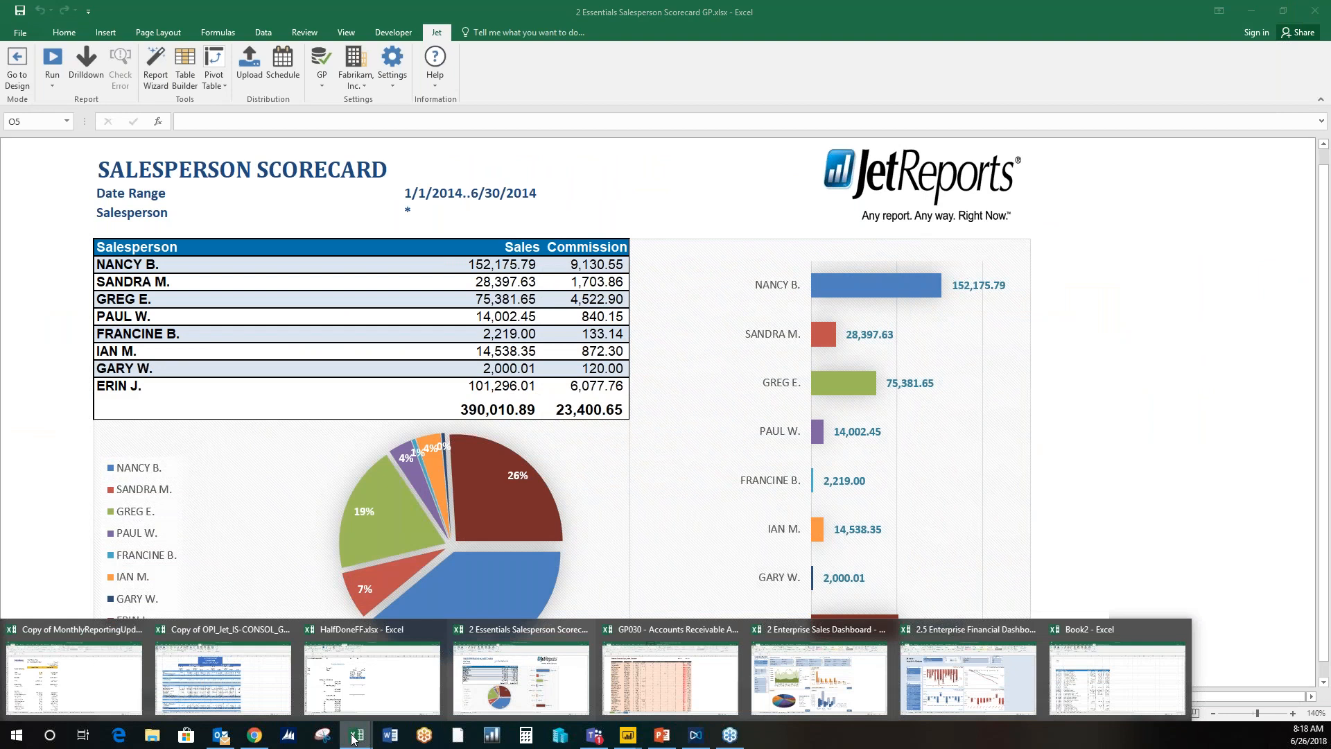
click(1155, 276)
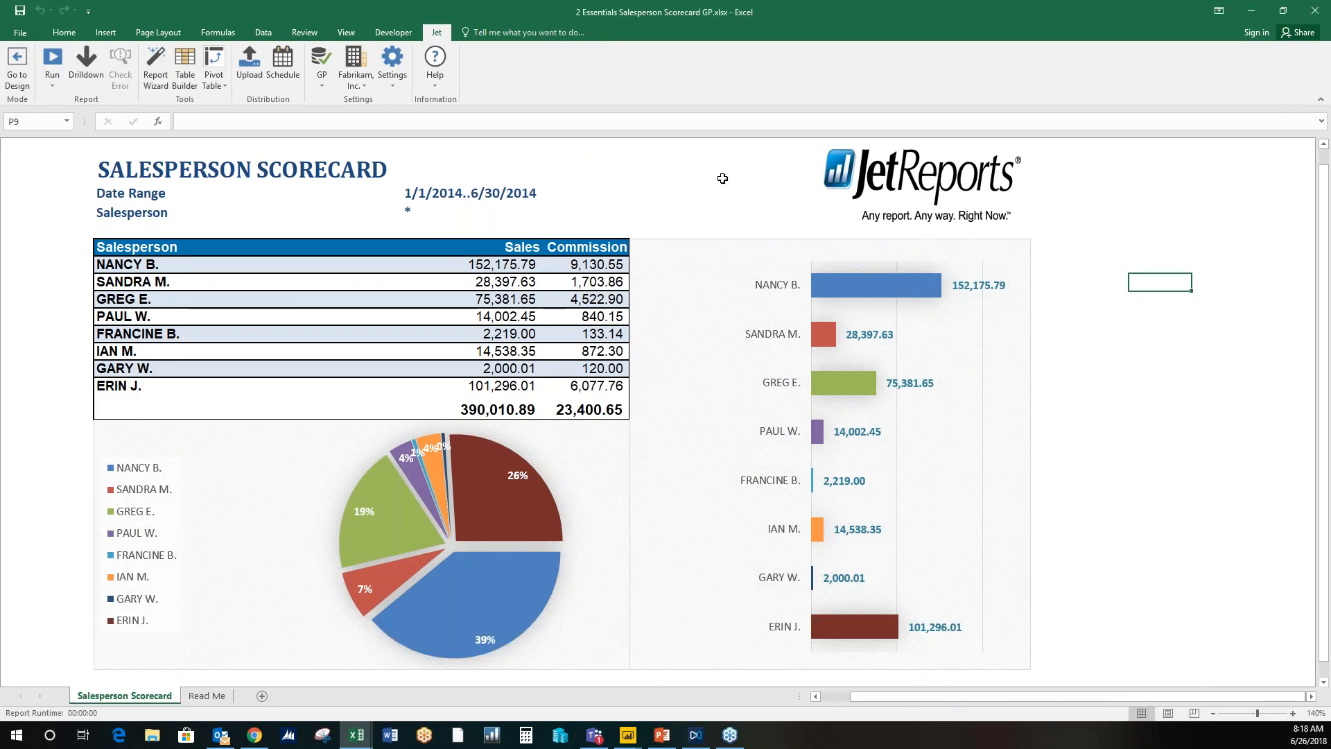
Step: Create a blank workbook, select cell C4, and open the Jet Browser over the sheet
key(ctrl+n)
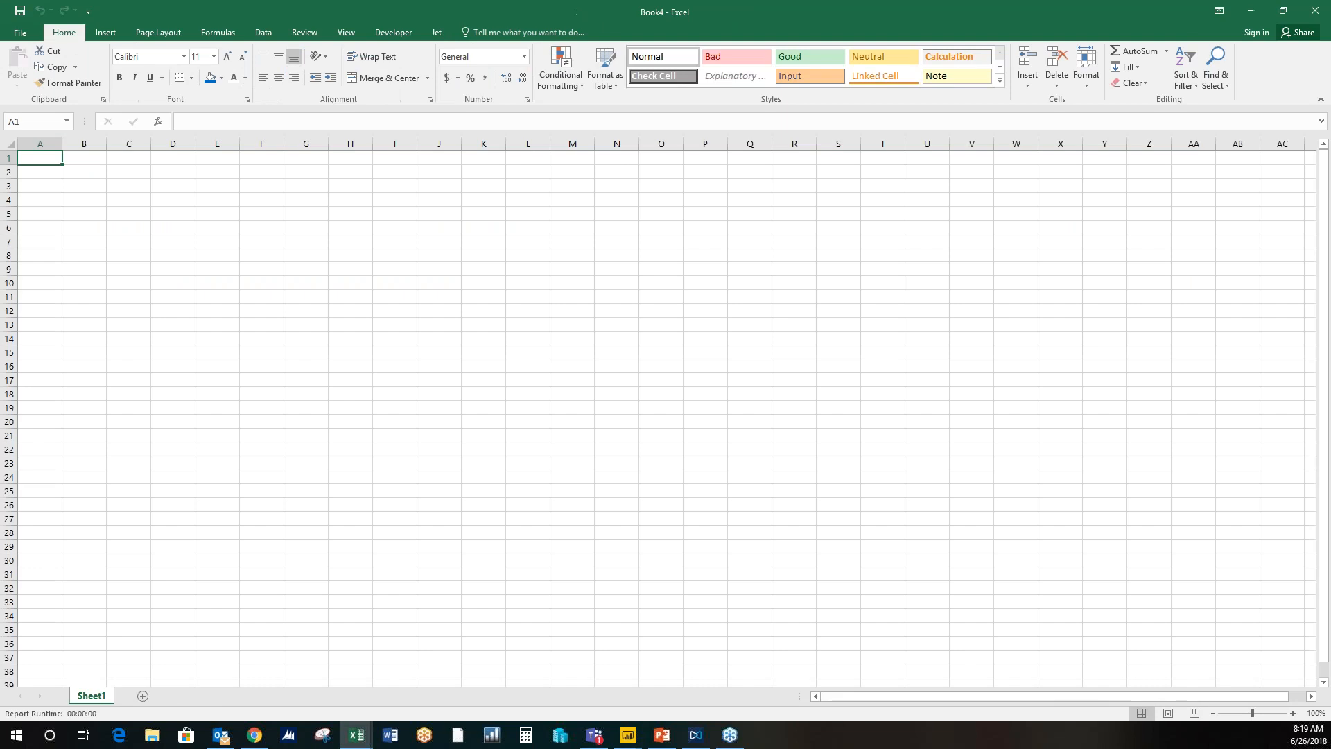
click(436, 32)
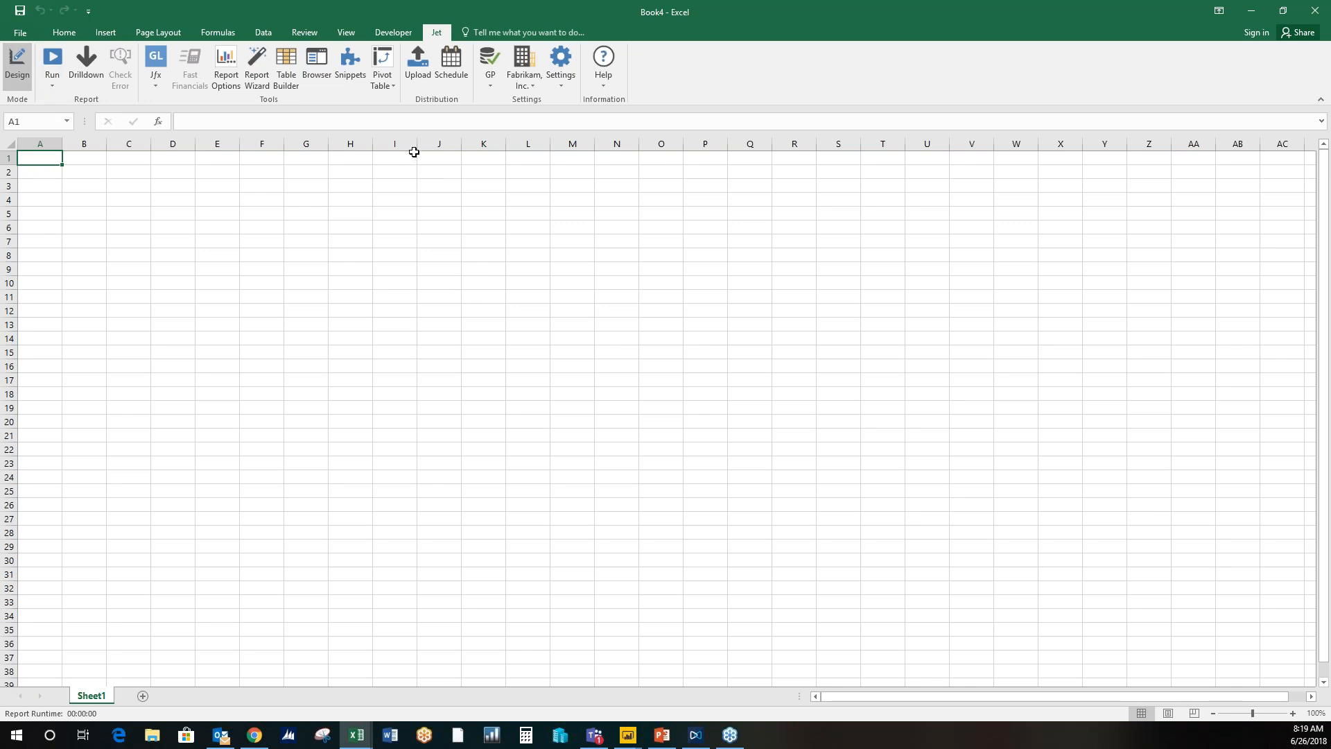
click(144, 196)
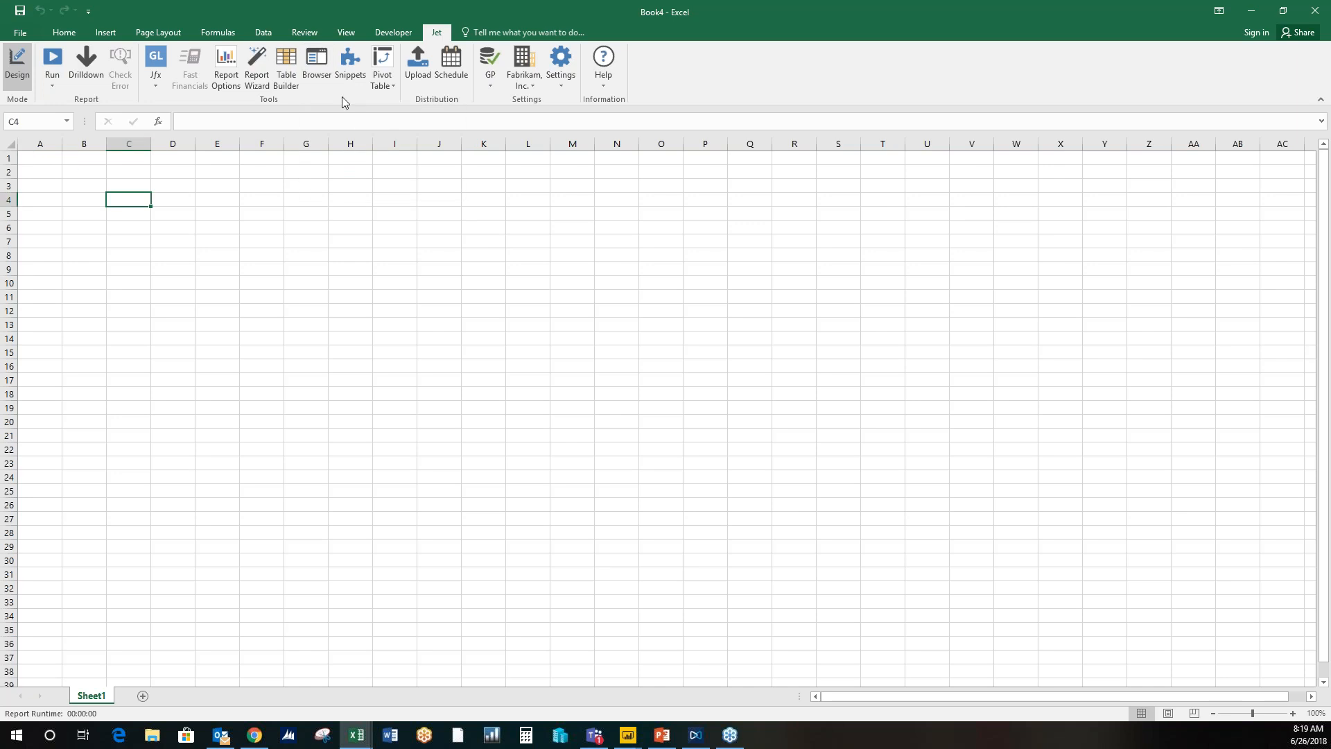
click(314, 61)
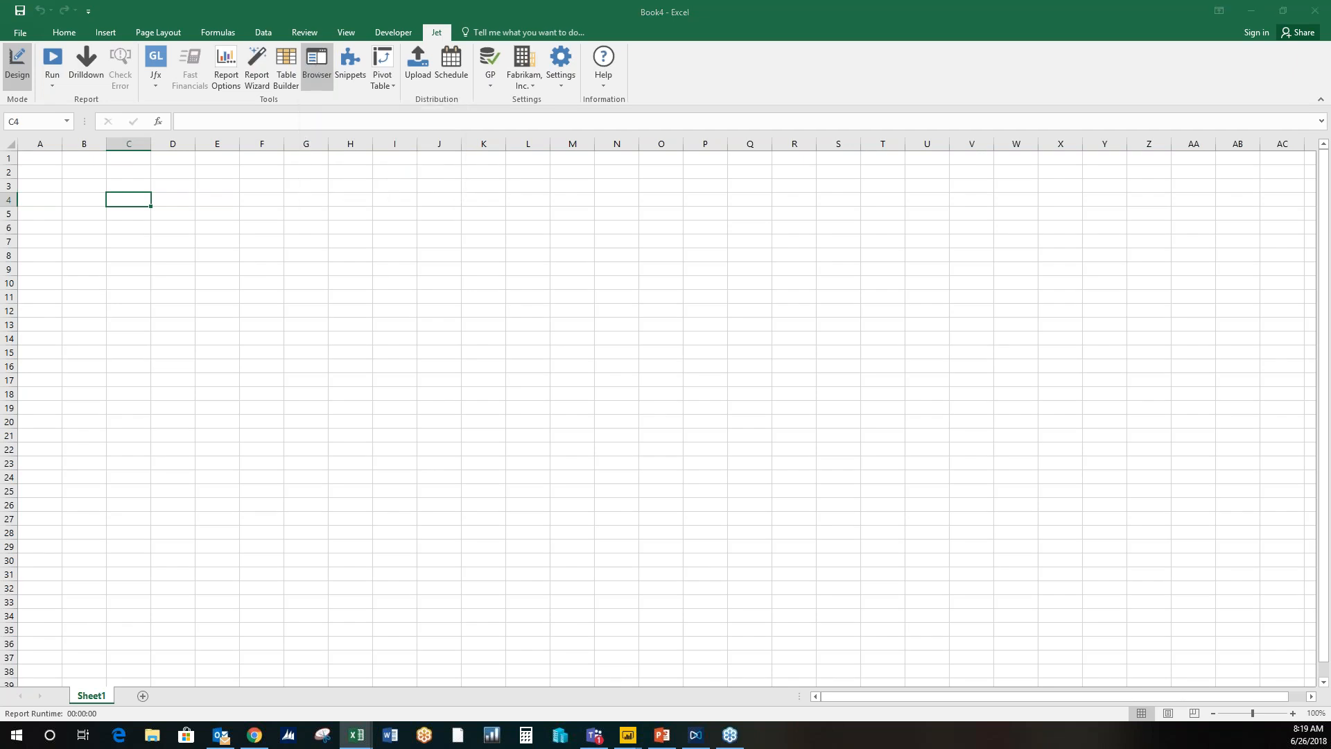
drag(0, 78, 831, 97)
drag(727, 182, 696, 124)
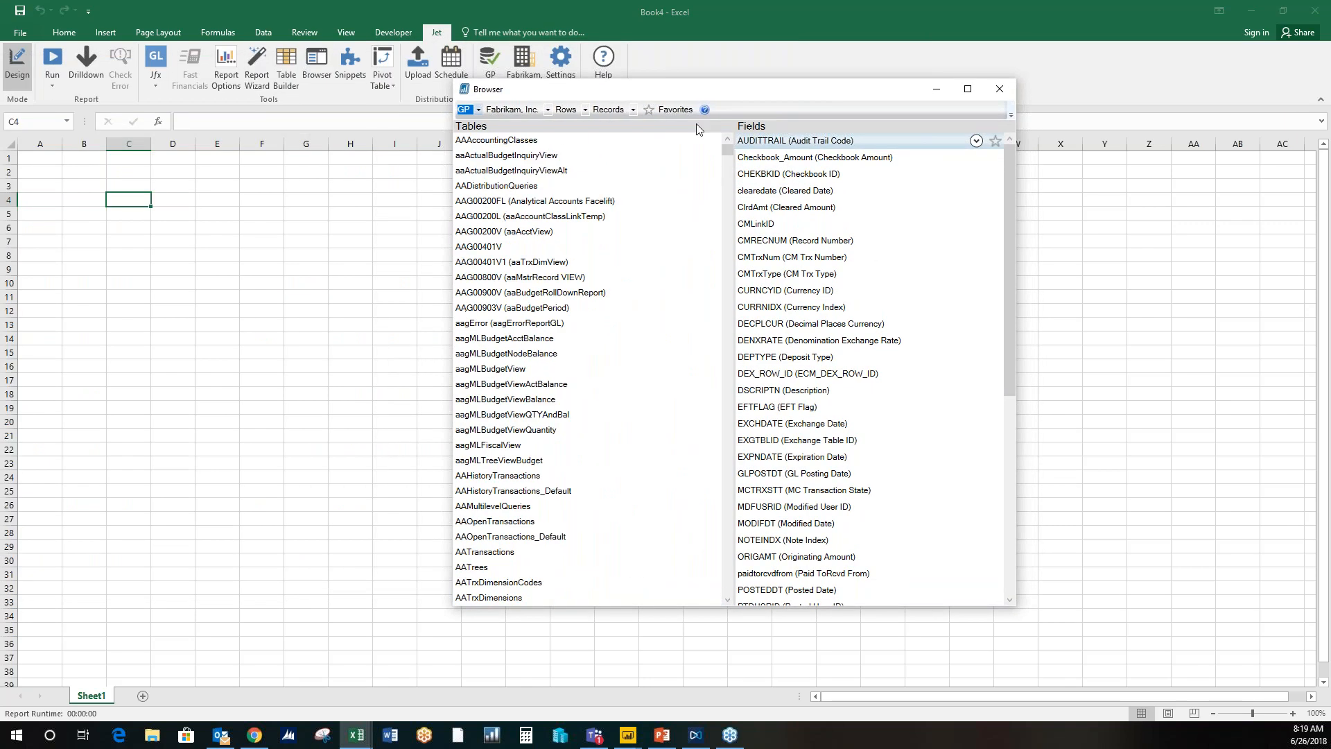
Step: View the fields of the AAAccountingClasses table and the selectable data sources in the Browser, keeping GP as the source
click(561, 141)
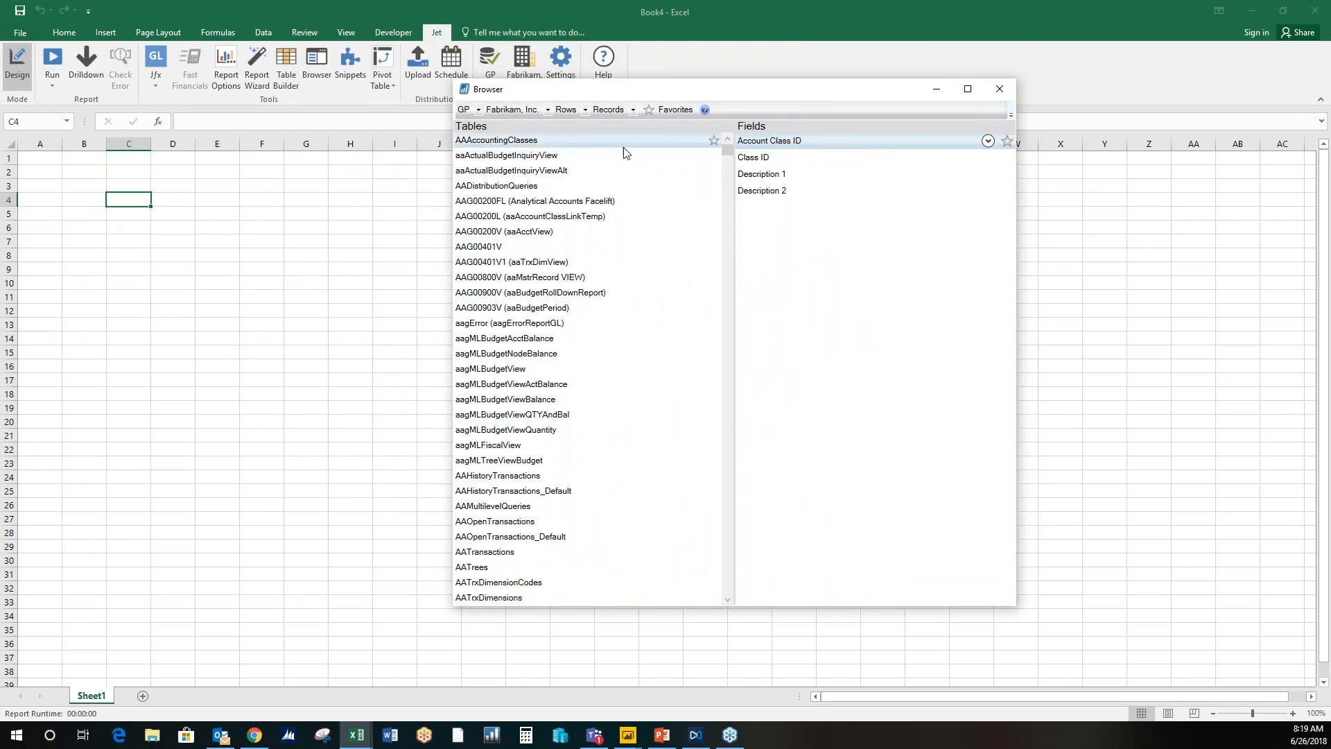
click(478, 109)
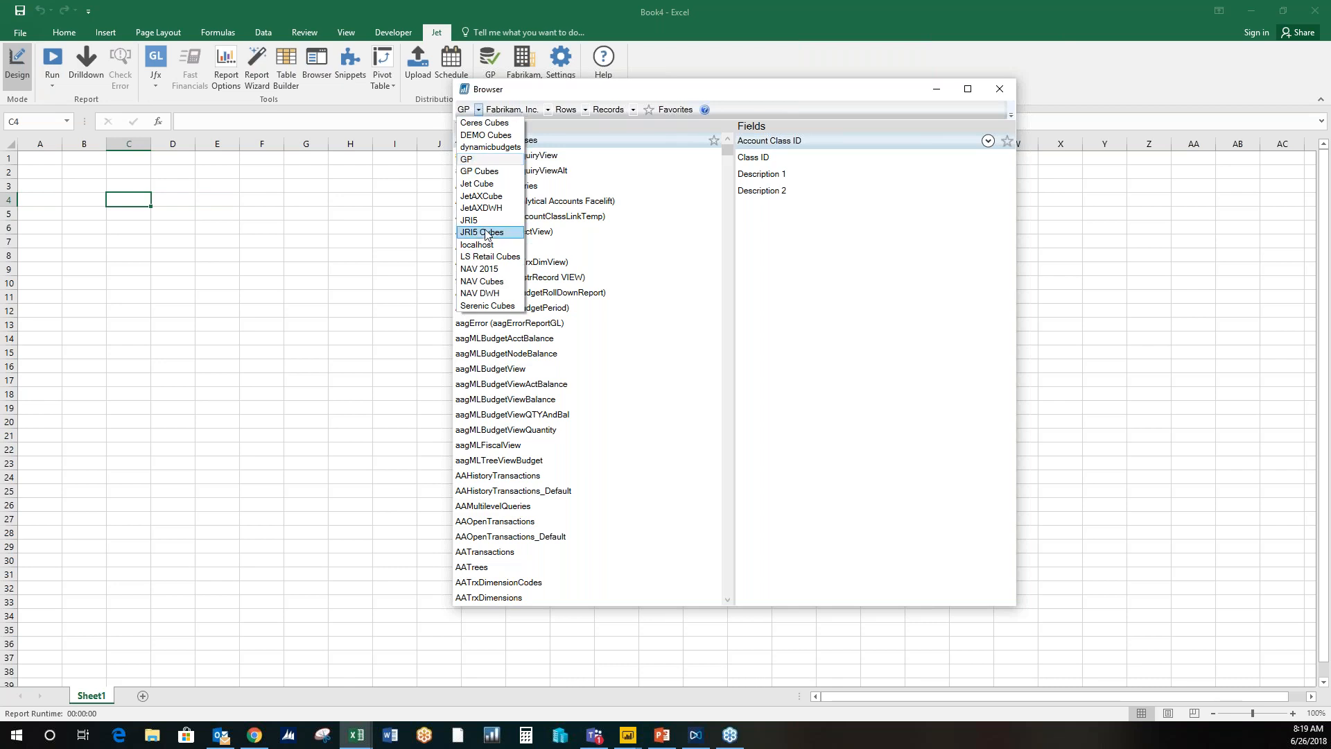
click(479, 110)
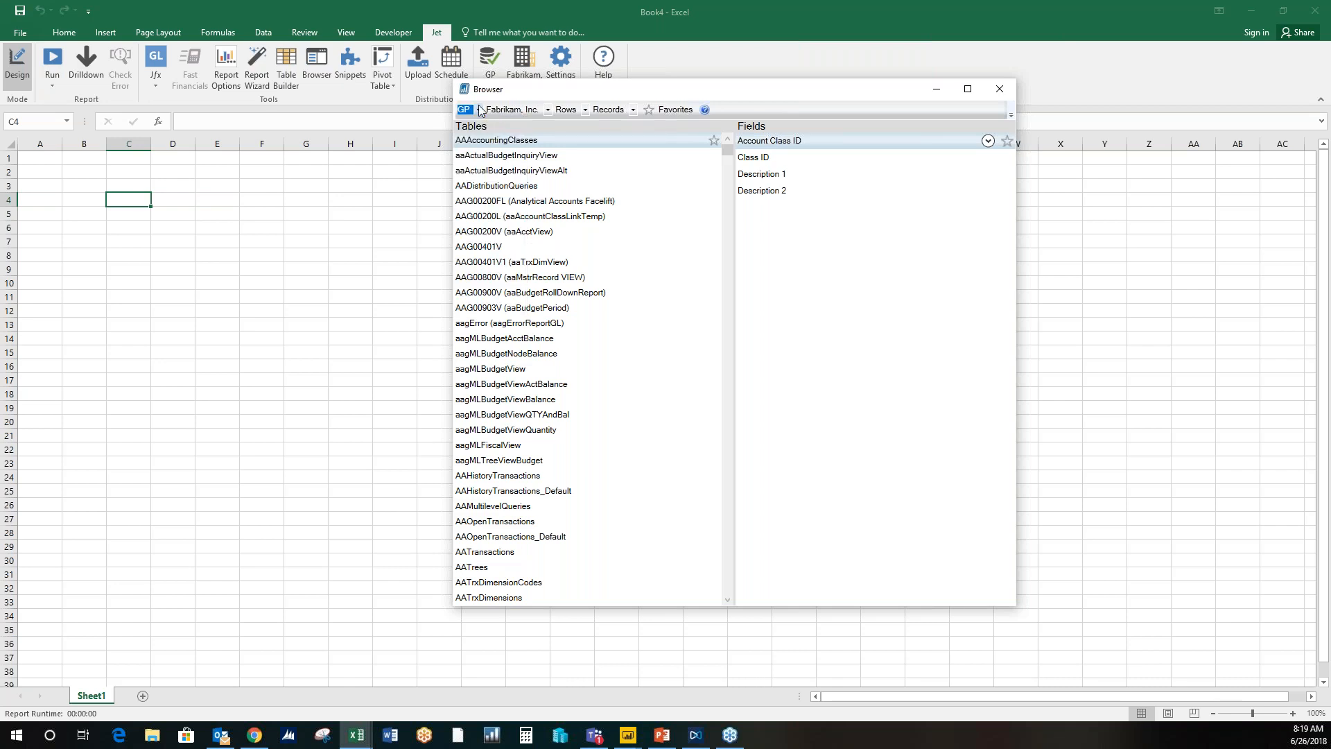
Step: Look through the GP table list, from the analytical accounting tables down past the general ledger tables
scroll(597, 270, down, 15)
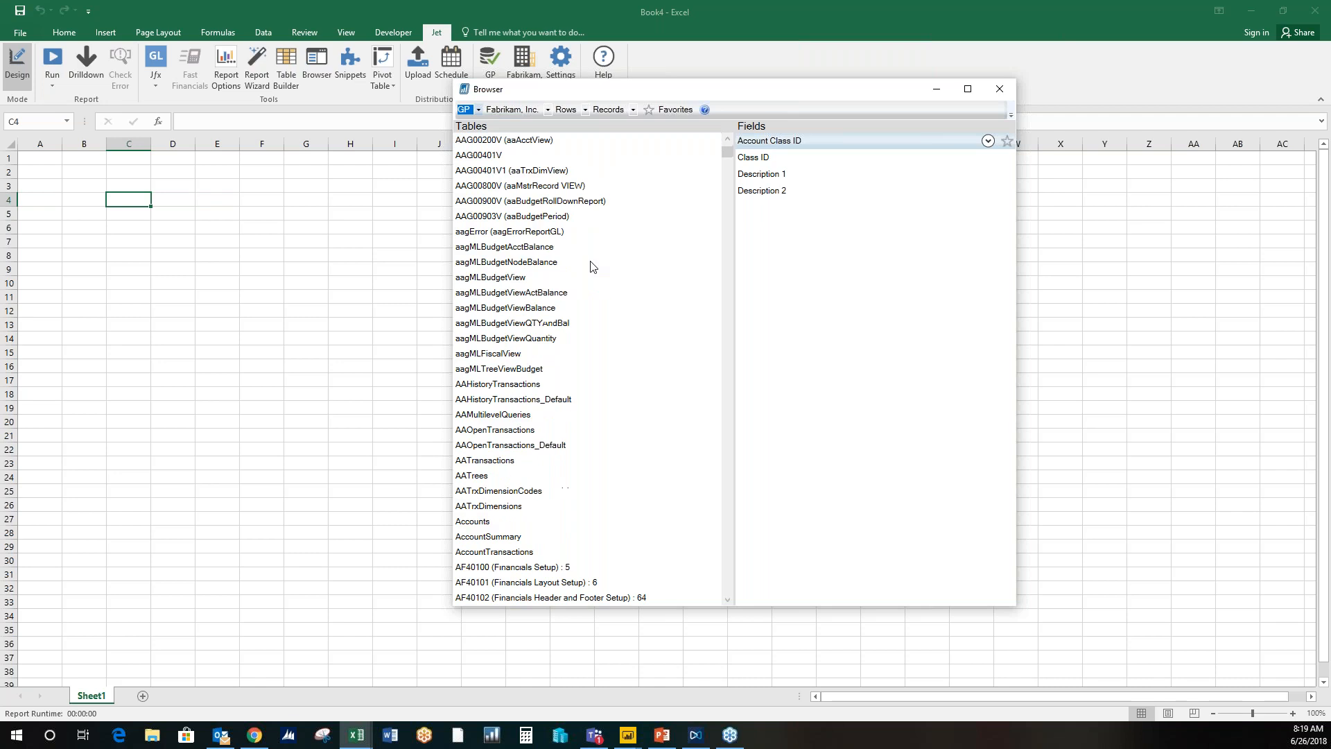
scroll(600, 274, down, 6)
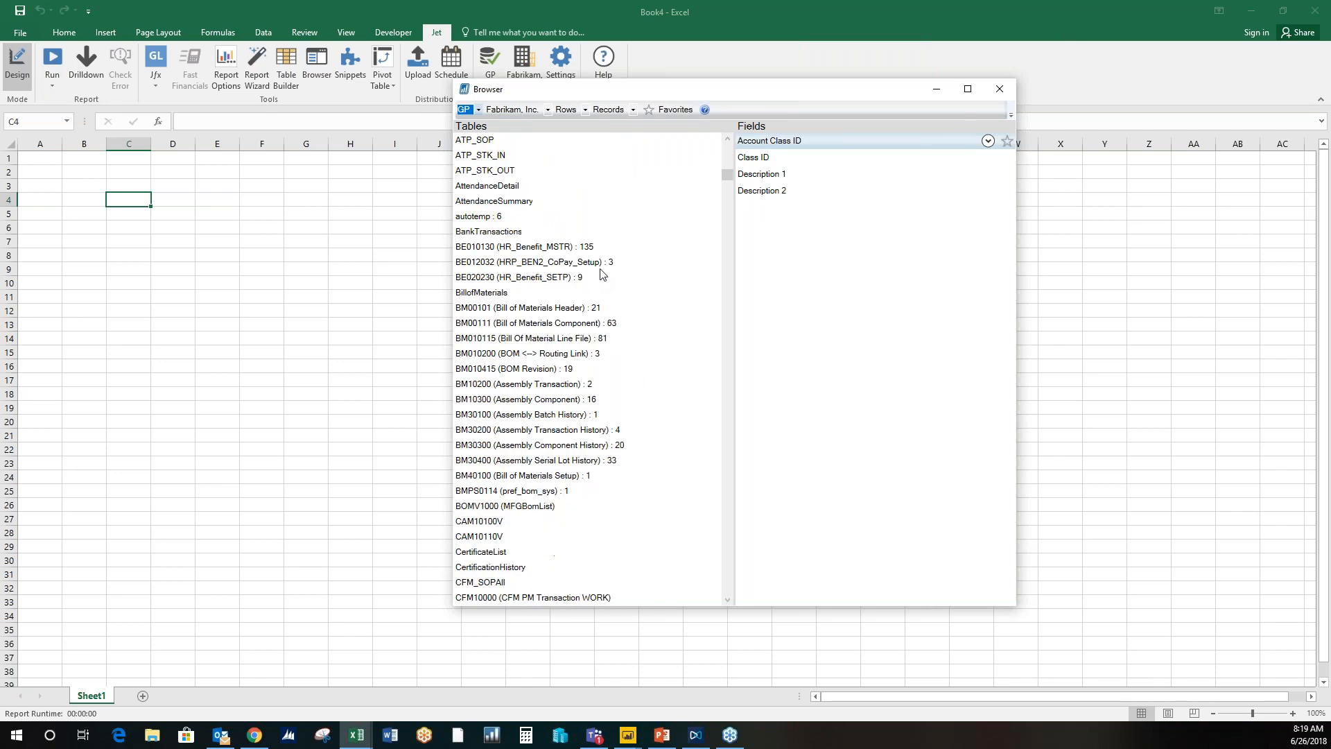
scroll(601, 273, down, 4)
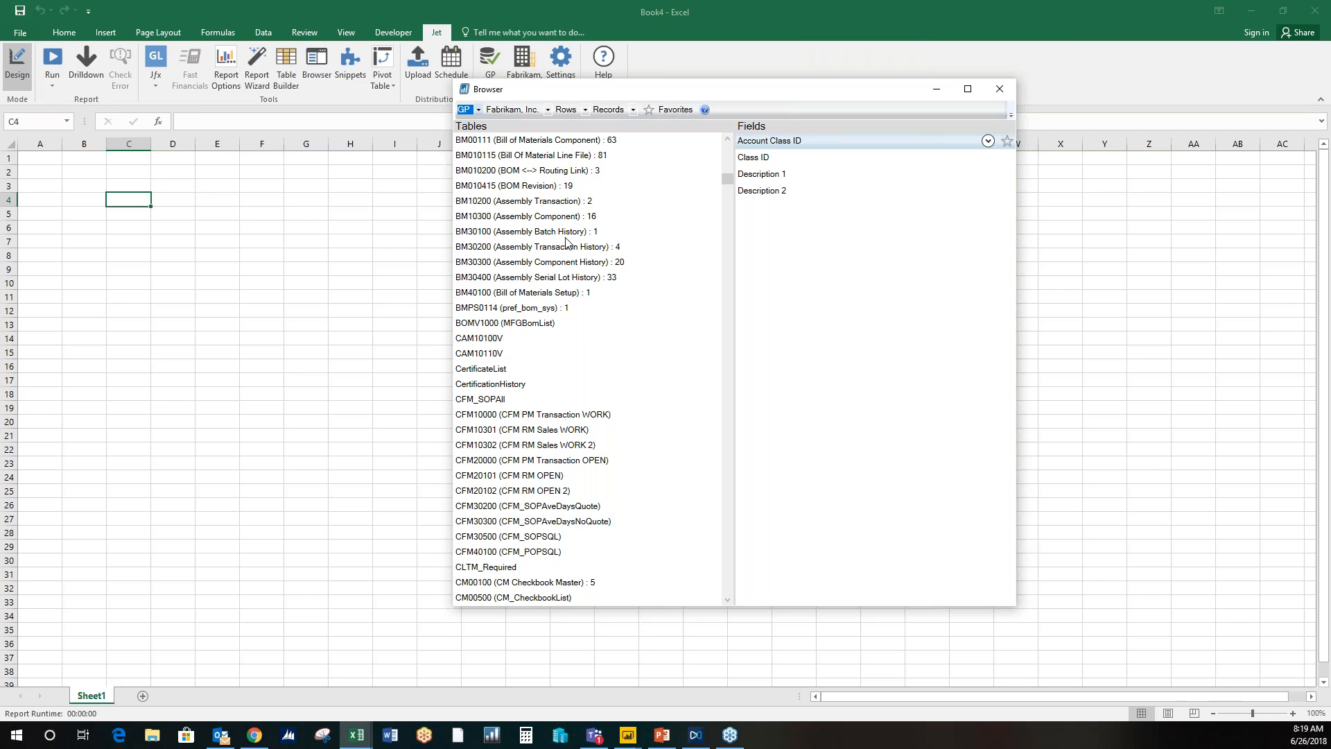
scroll(591, 278, down, 5)
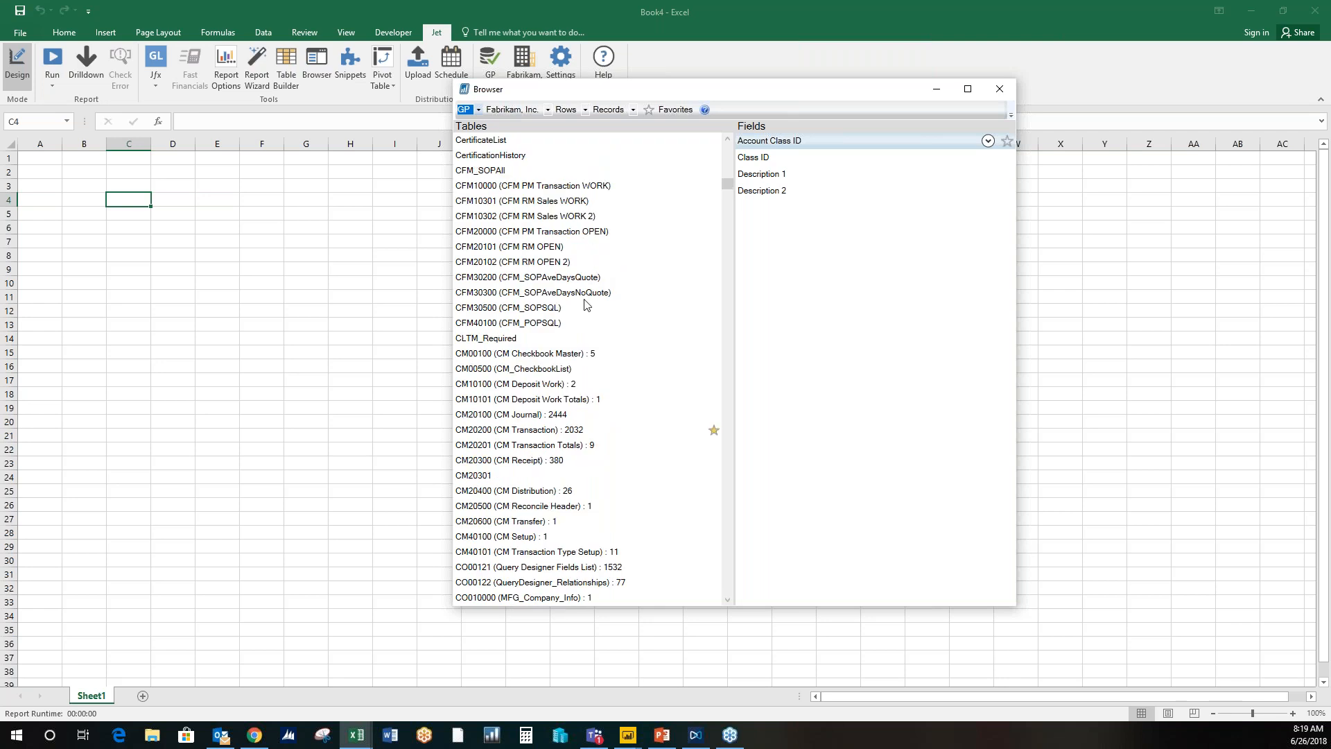
scroll(586, 305, down, 5)
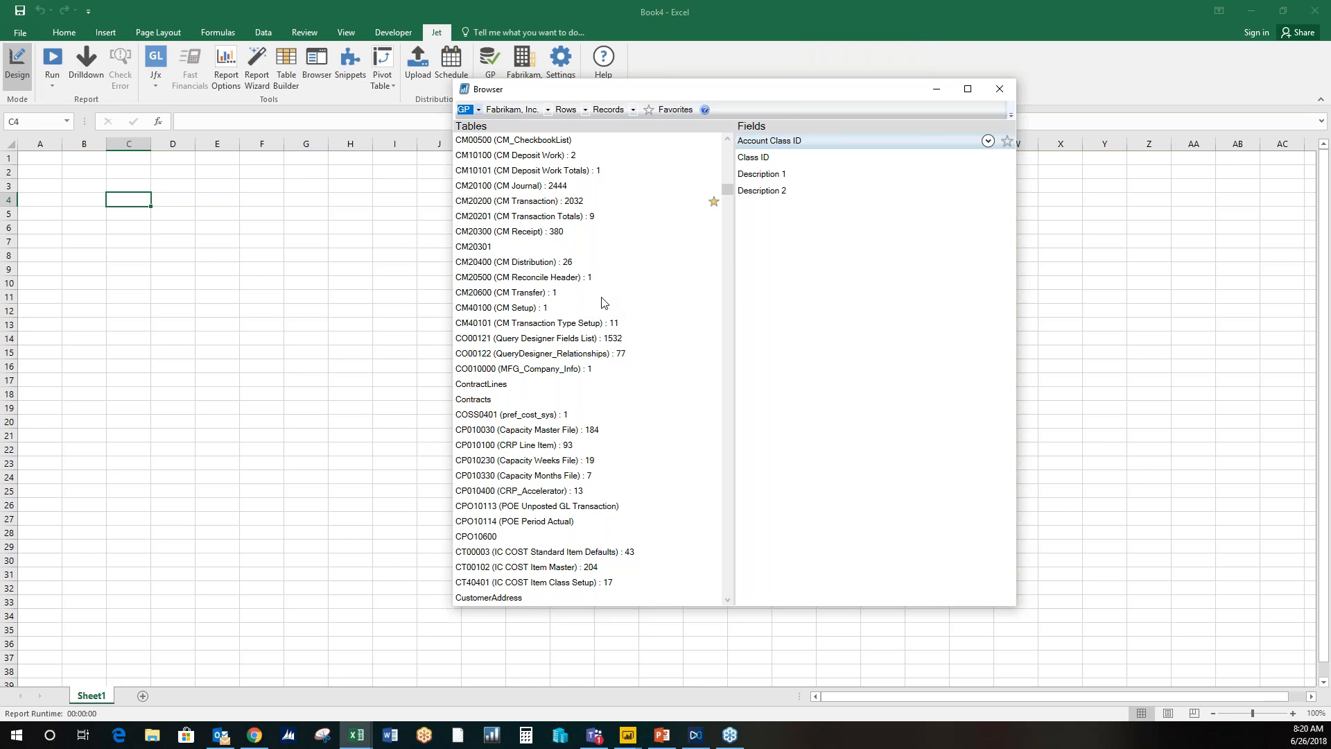
scroll(598, 300, down, 7)
scroll(593, 305, down, 15)
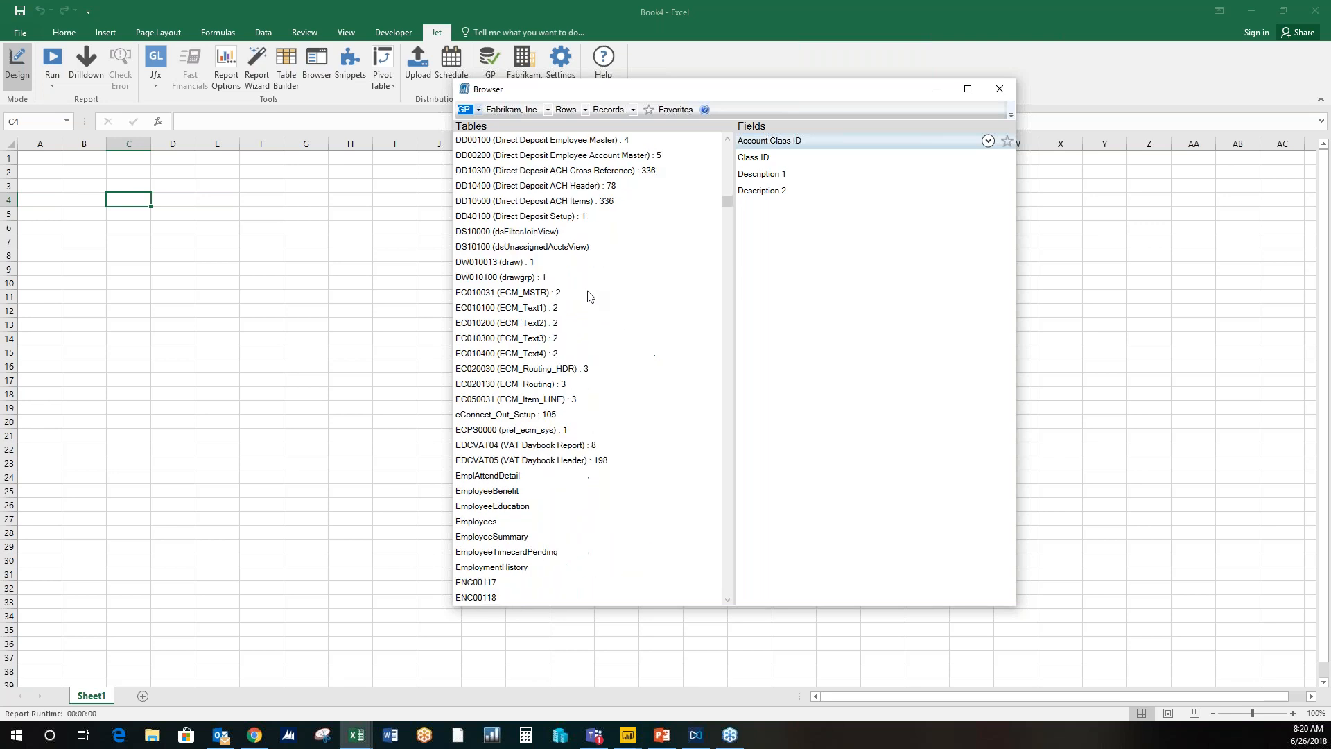
scroll(598, 312, down, 20)
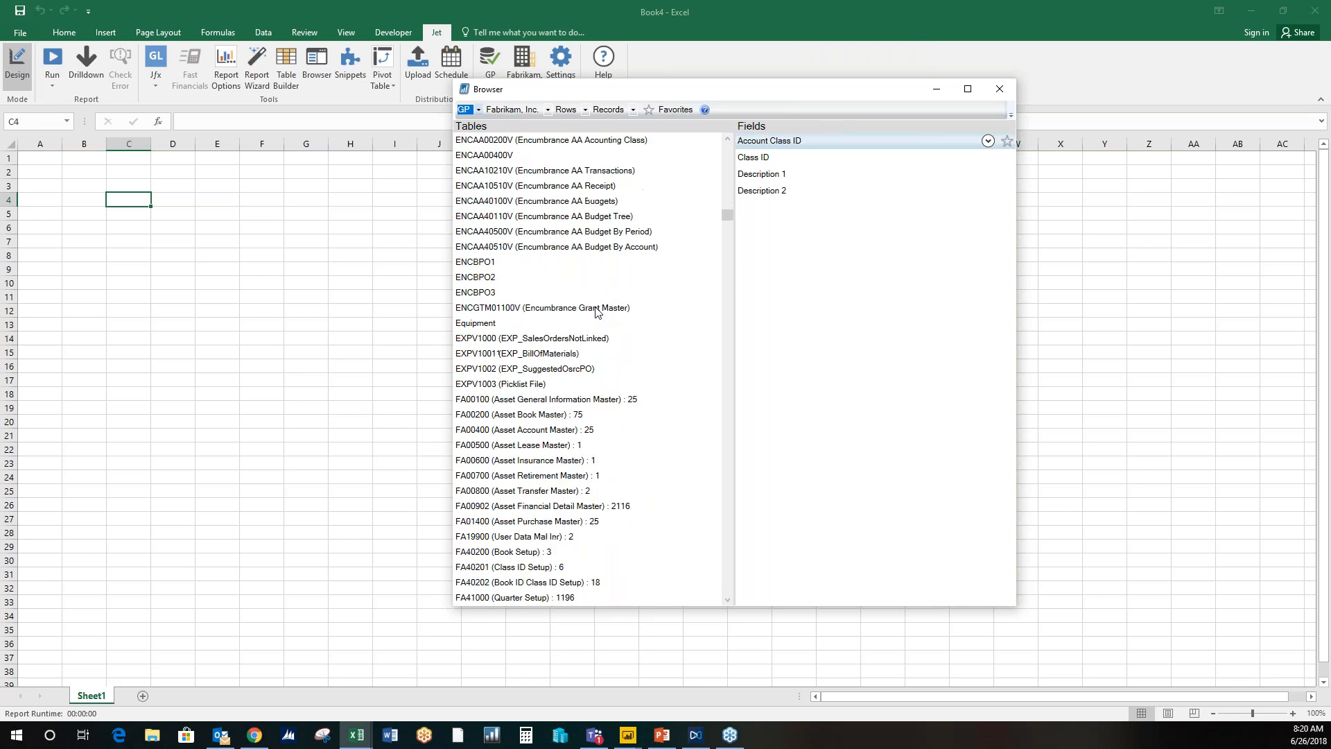
scroll(593, 344, down, 20)
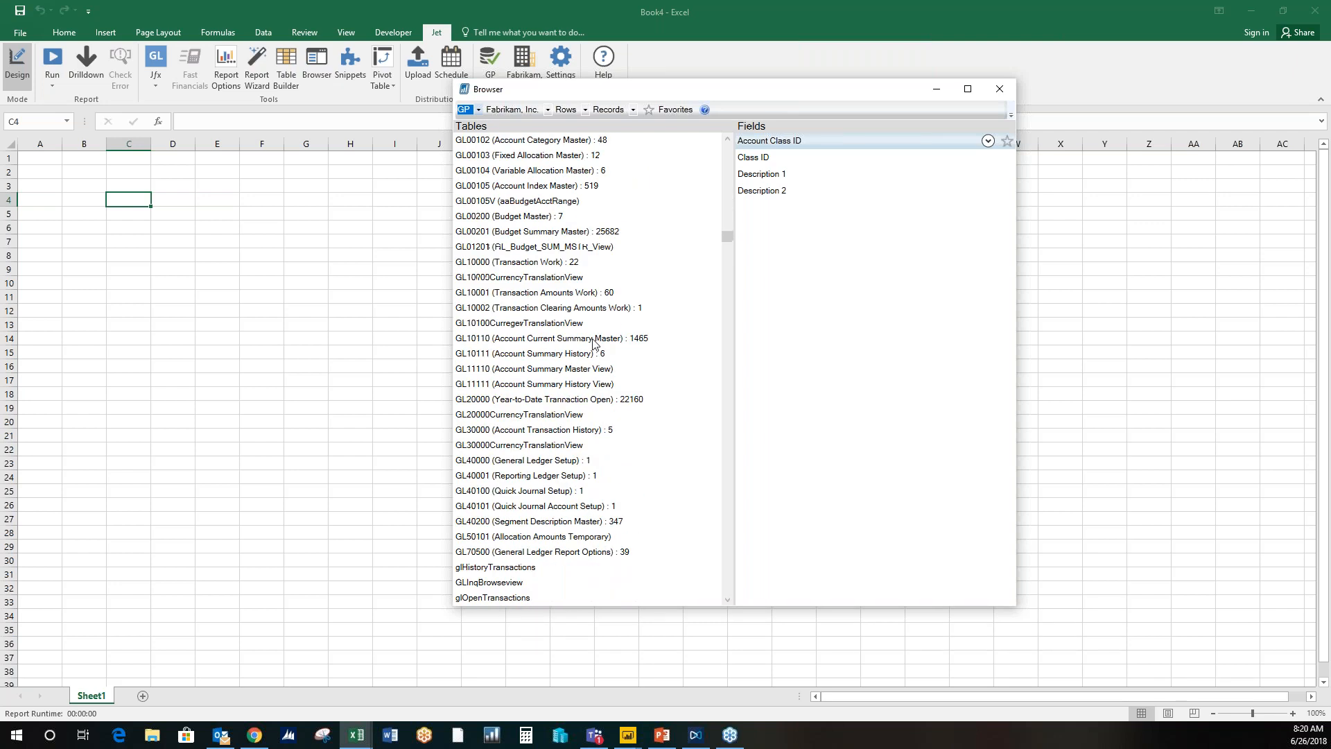
Step: Find the Jet Customer Master table in the list, and select it with only favorites shown
click(582, 354)
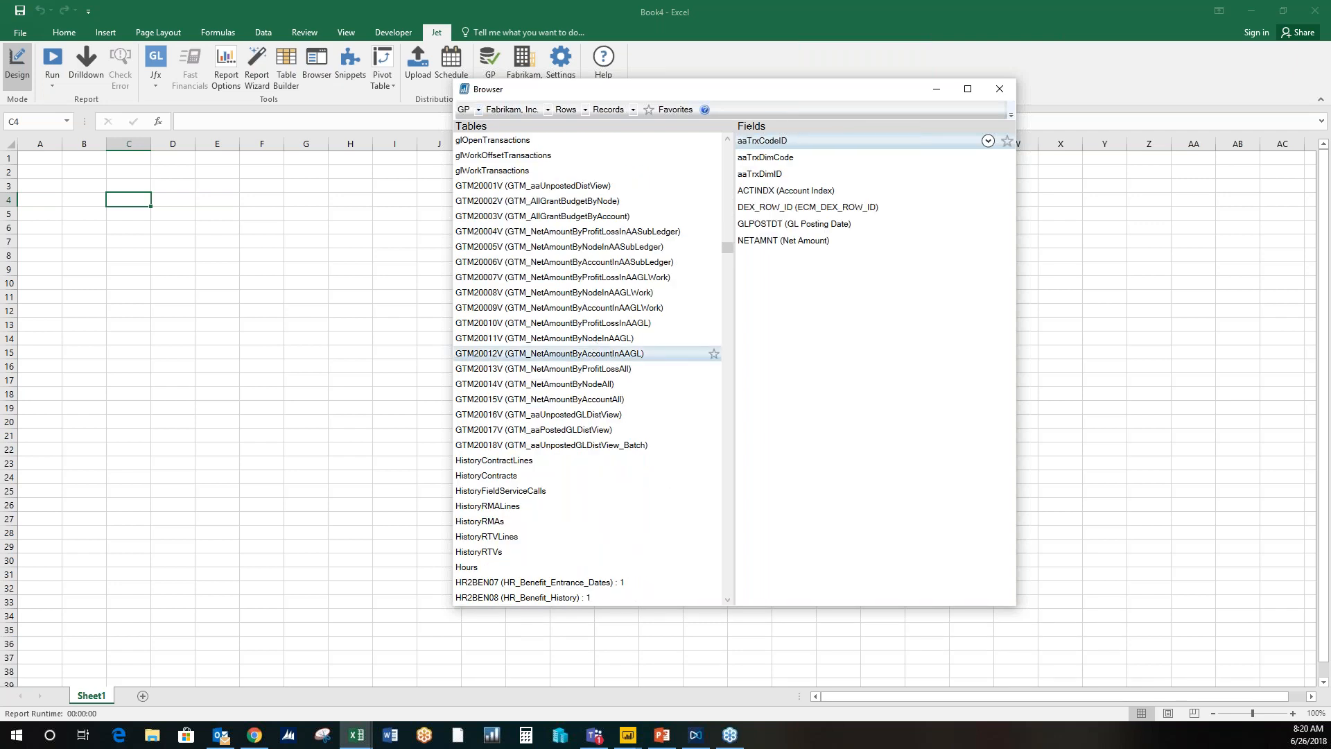
text(jet)
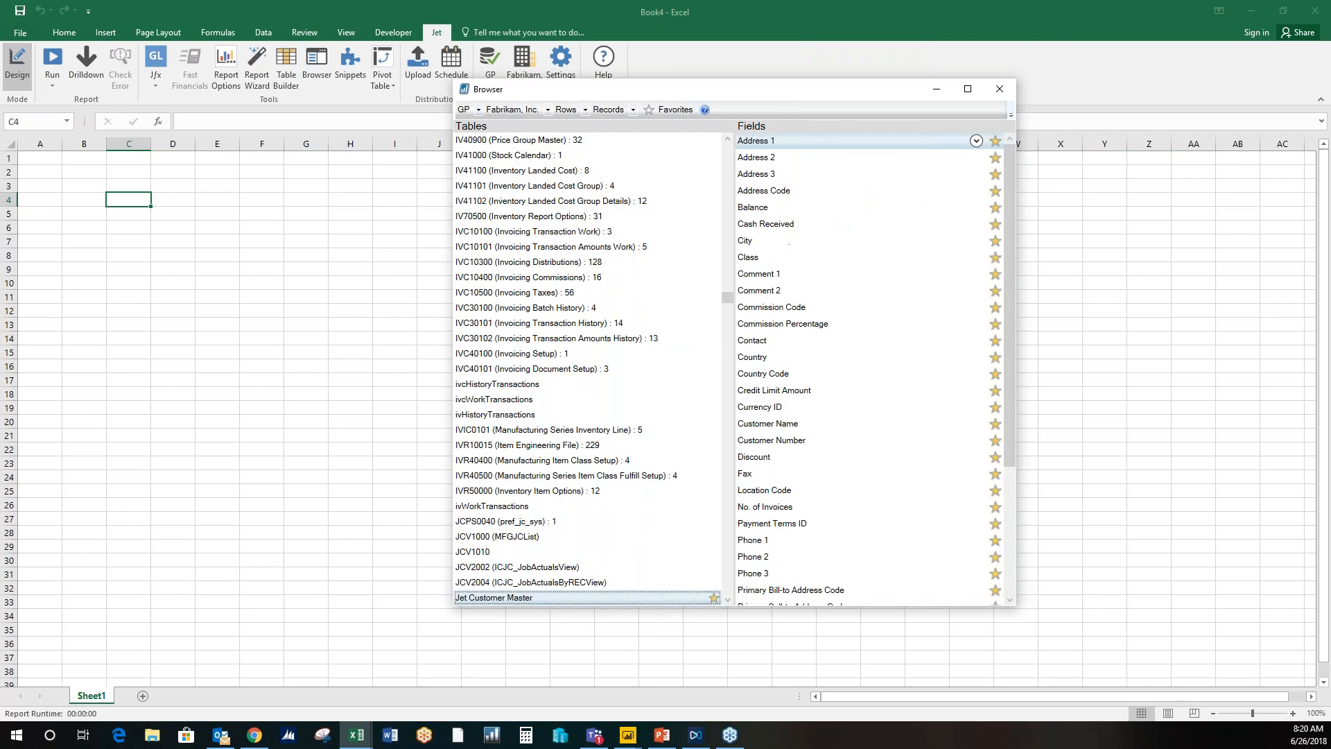
scroll(650, 401, down, 7)
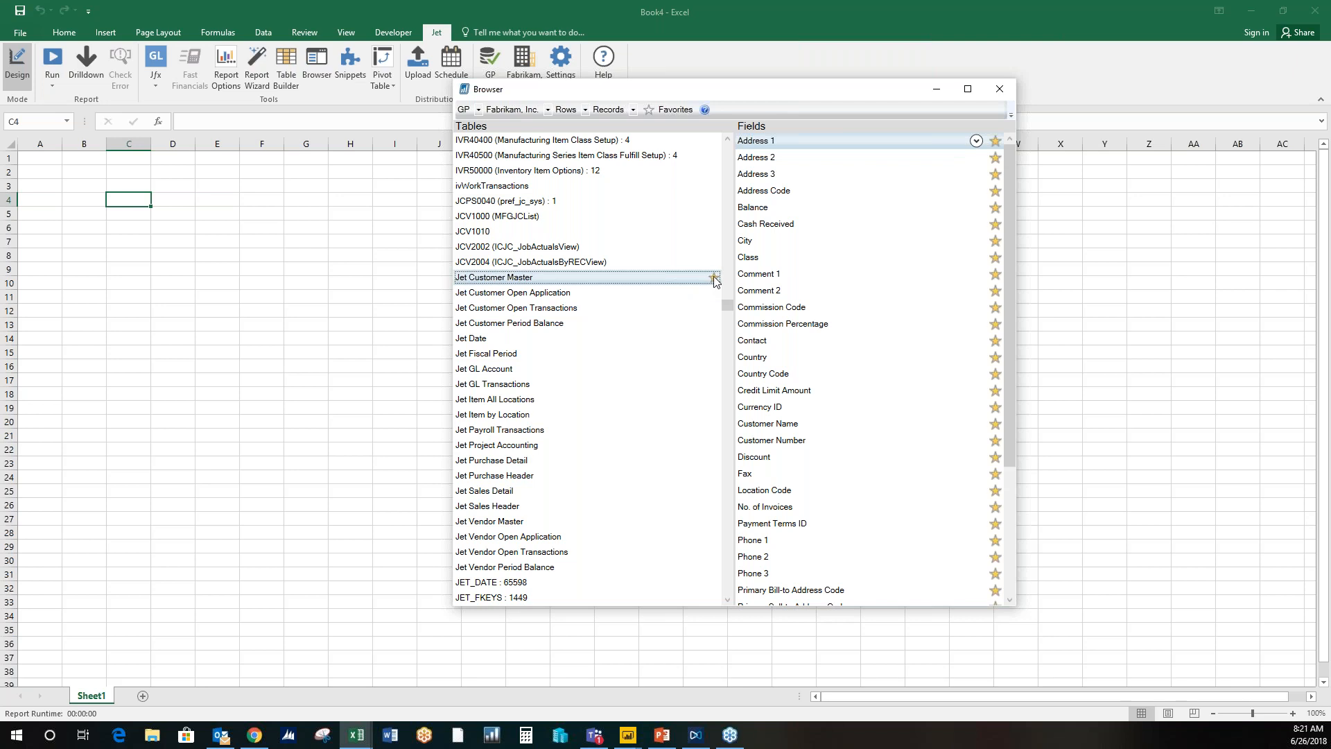
click(666, 110)
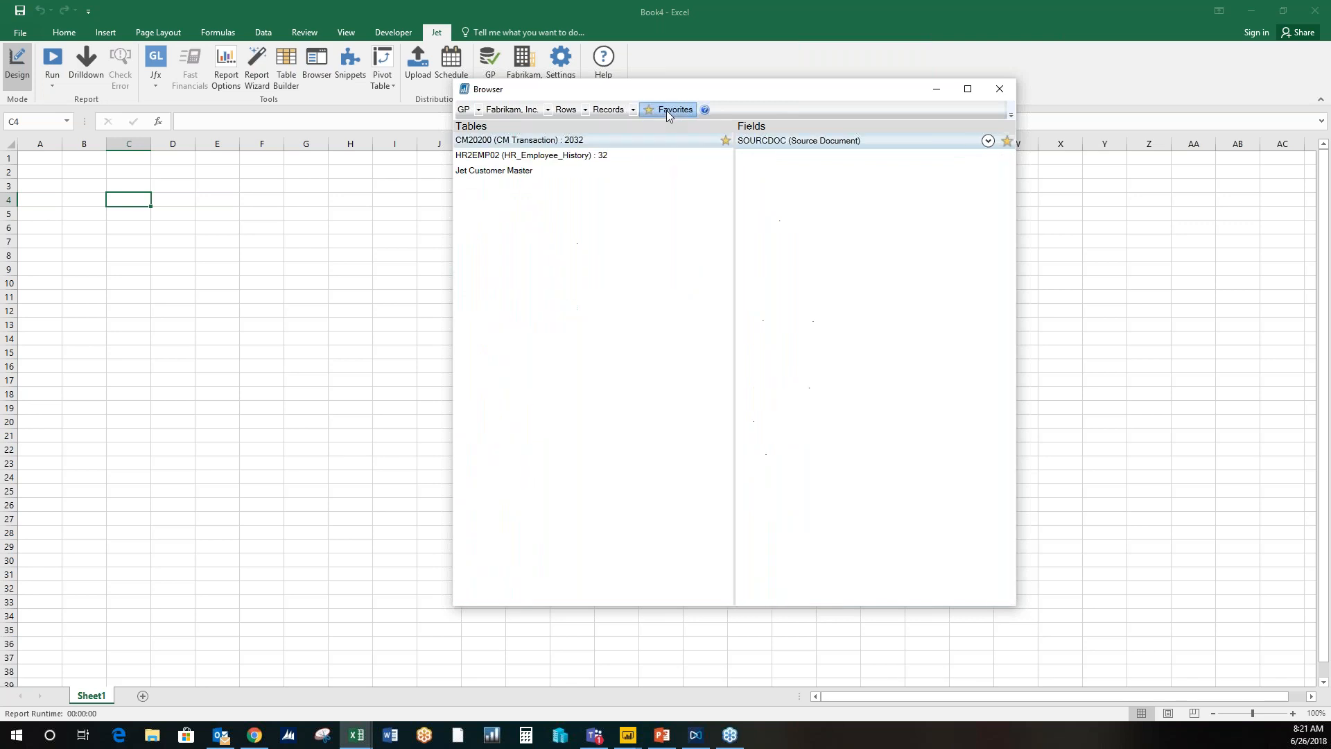
click(628, 173)
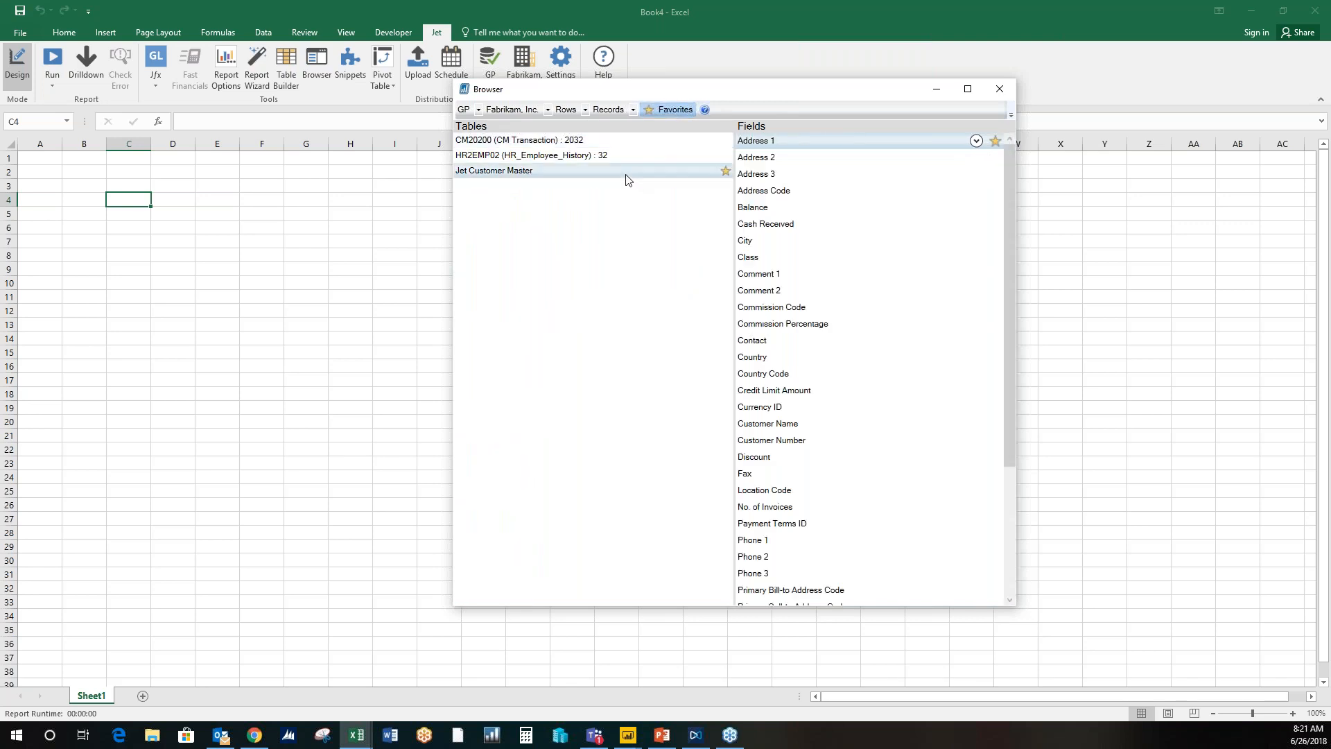
Step: Preview the stored values of the Address Code, Commission Code, Commission Percentage and Credit Limit Amount fields in Jet Customer Master
click(844, 194)
click(976, 190)
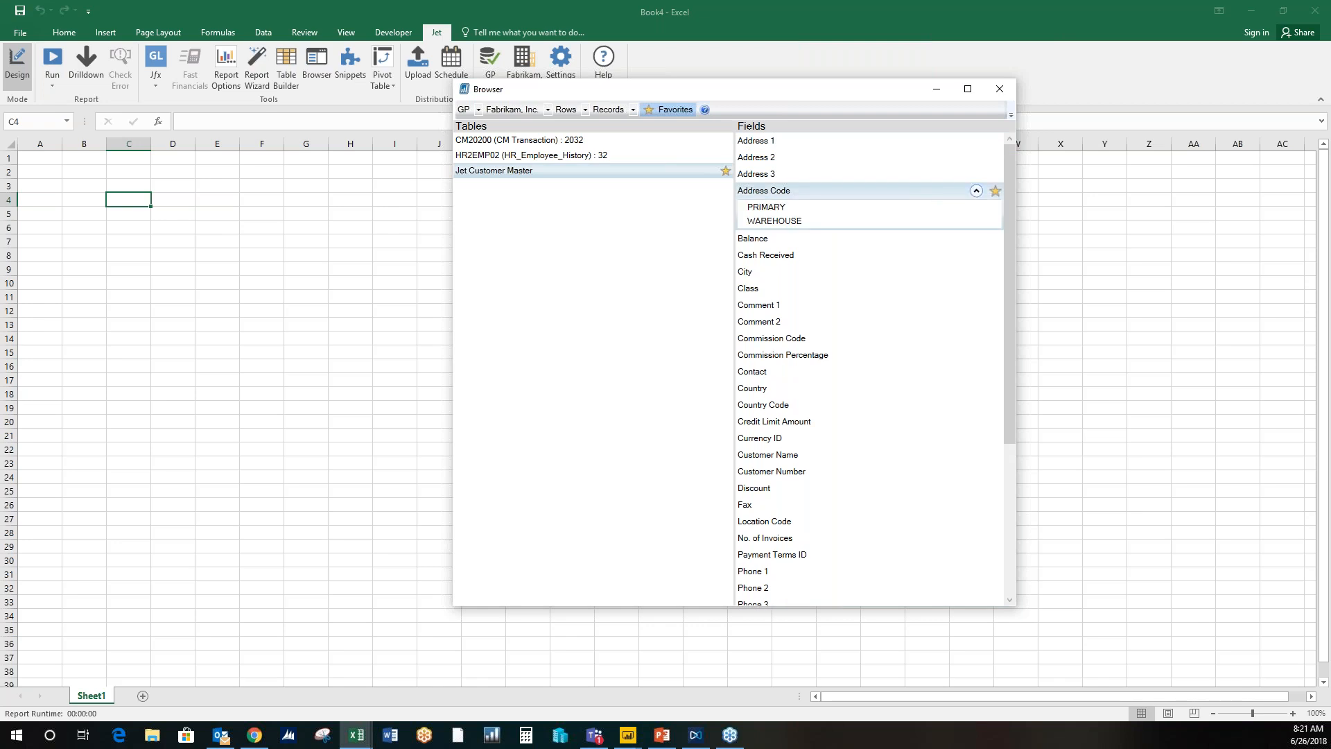
click(976, 191)
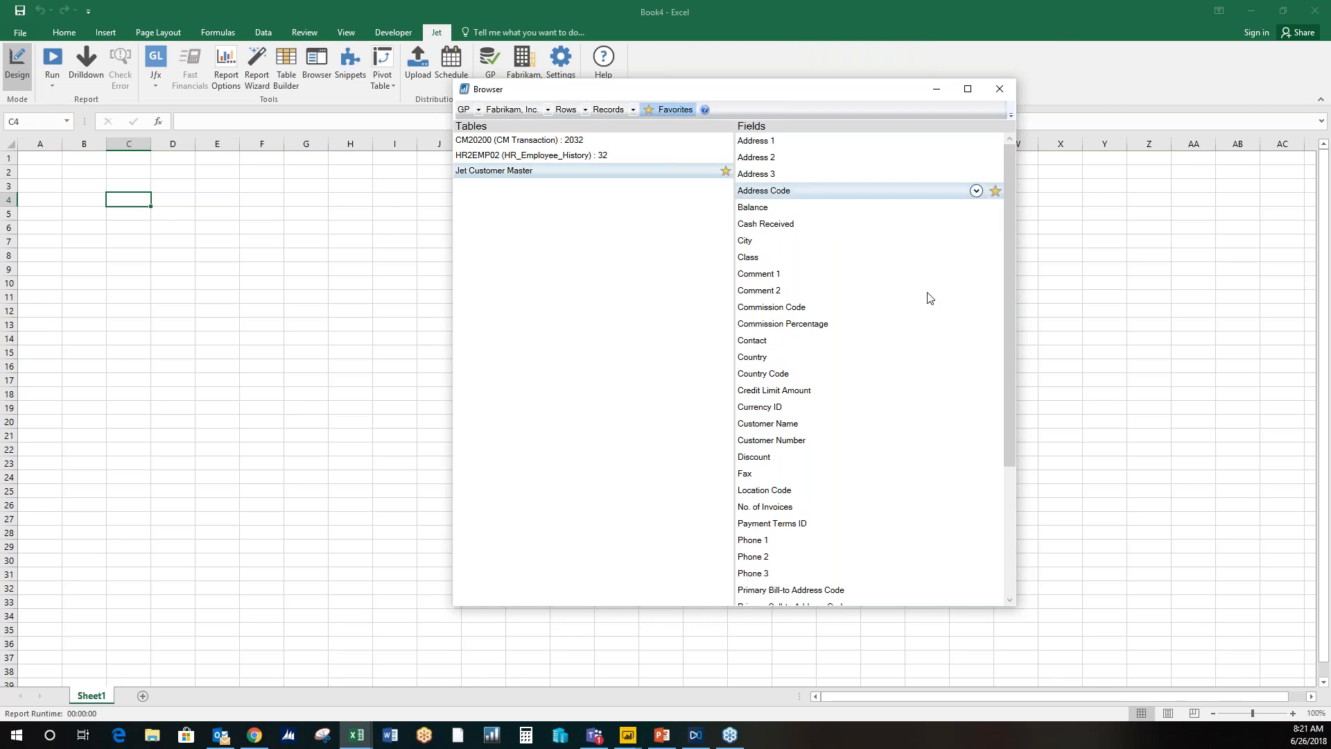
click(918, 307)
click(976, 307)
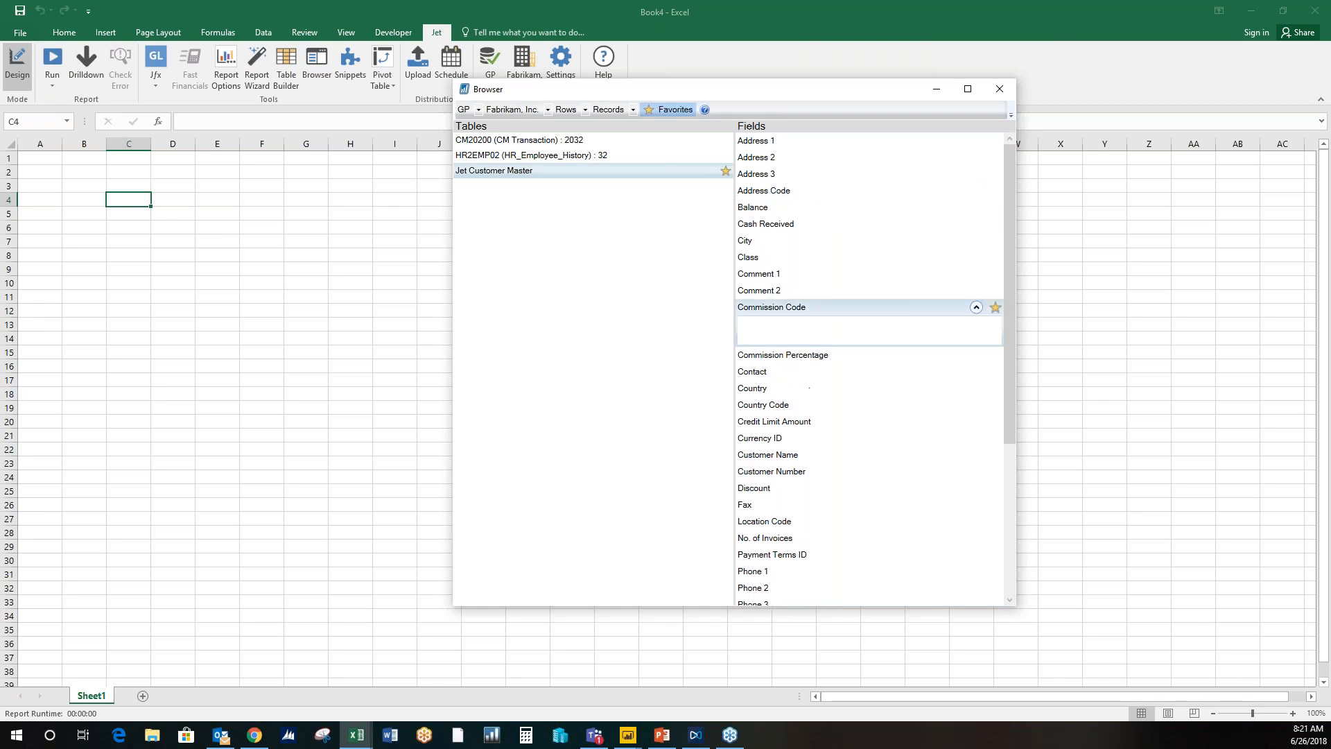
click(976, 307)
click(948, 328)
click(976, 324)
click(976, 323)
click(901, 390)
click(976, 391)
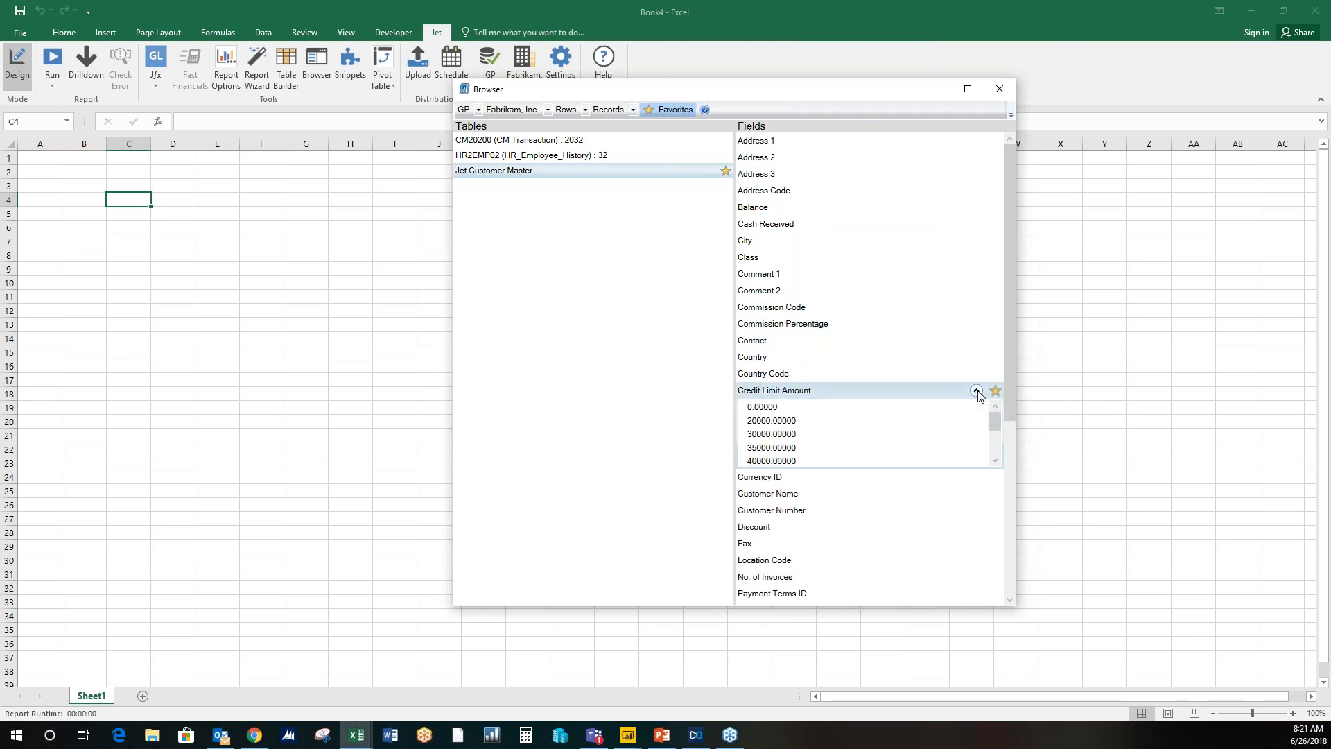
click(976, 390)
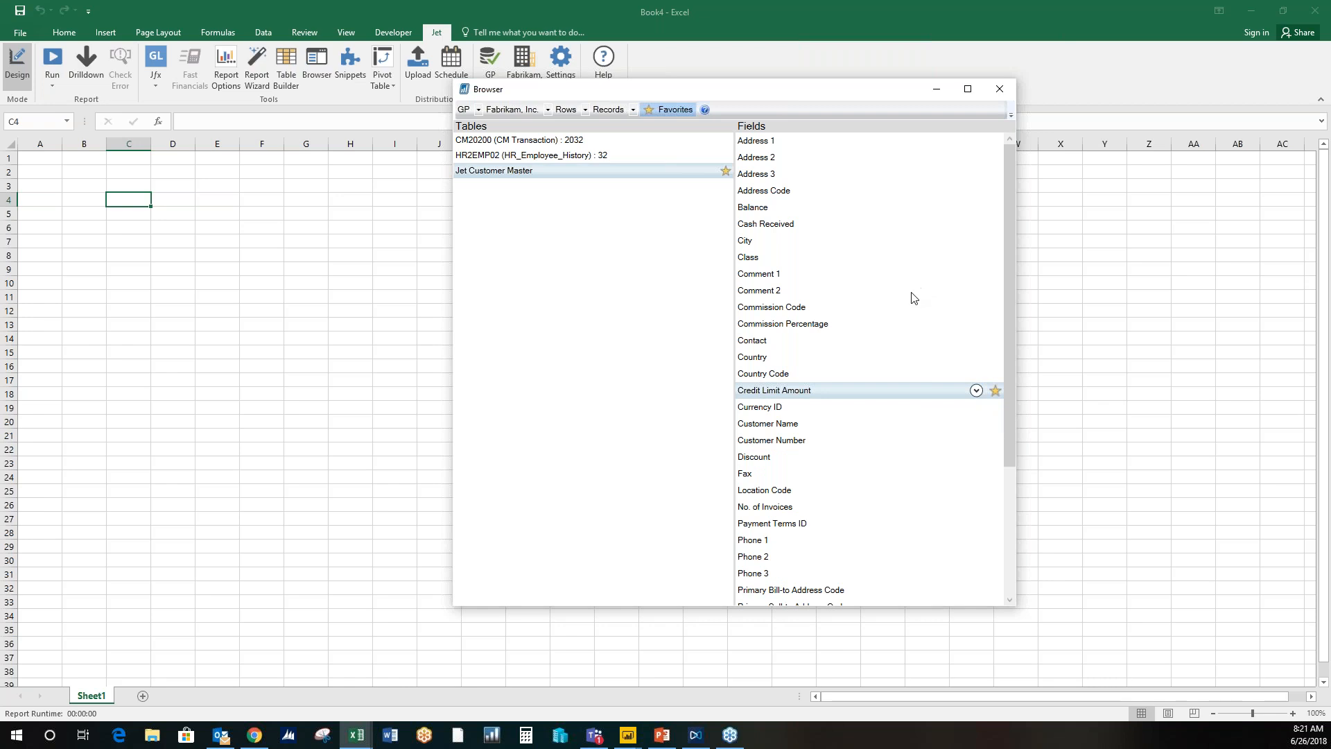
Step: Place the Customer Number, Customer Name, State and Sales fields as a row listing starting at cell D4, and close the Browser
scroll(871, 324, down, 4)
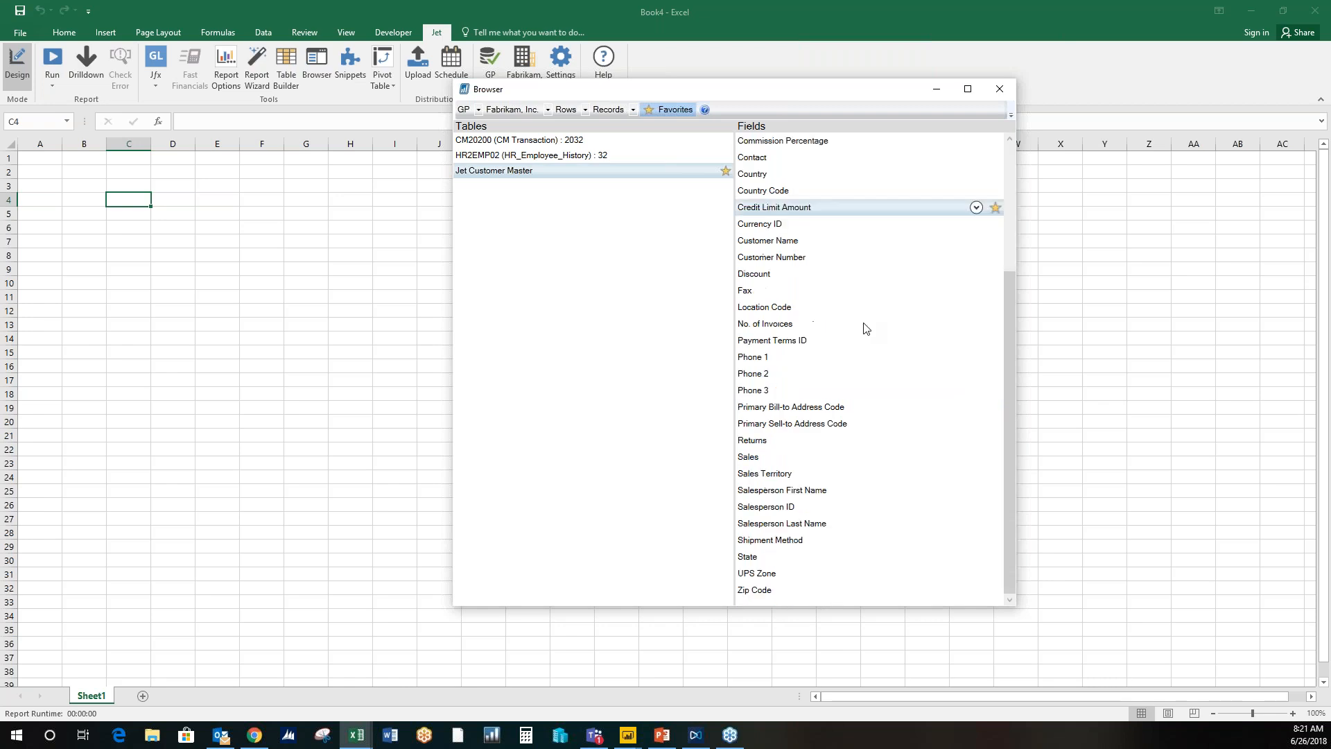
scroll(866, 329, up, 4)
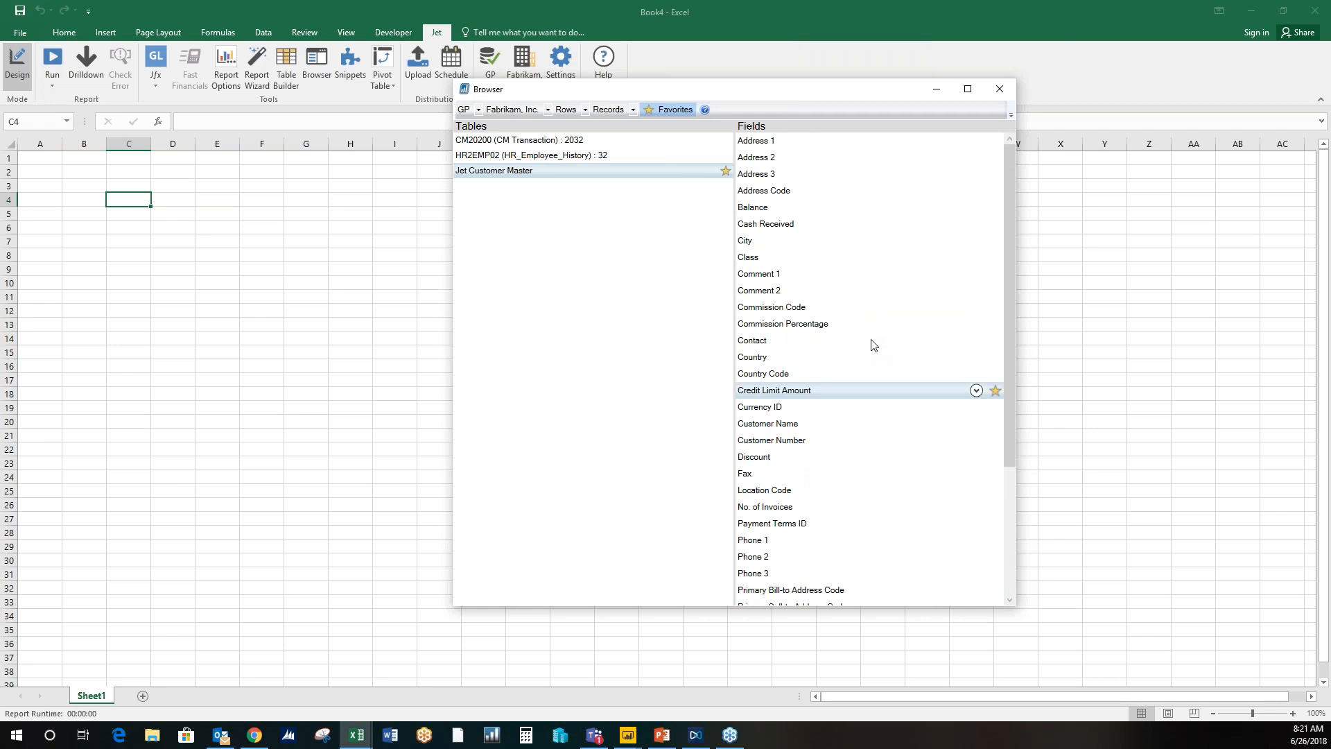
click(837, 442)
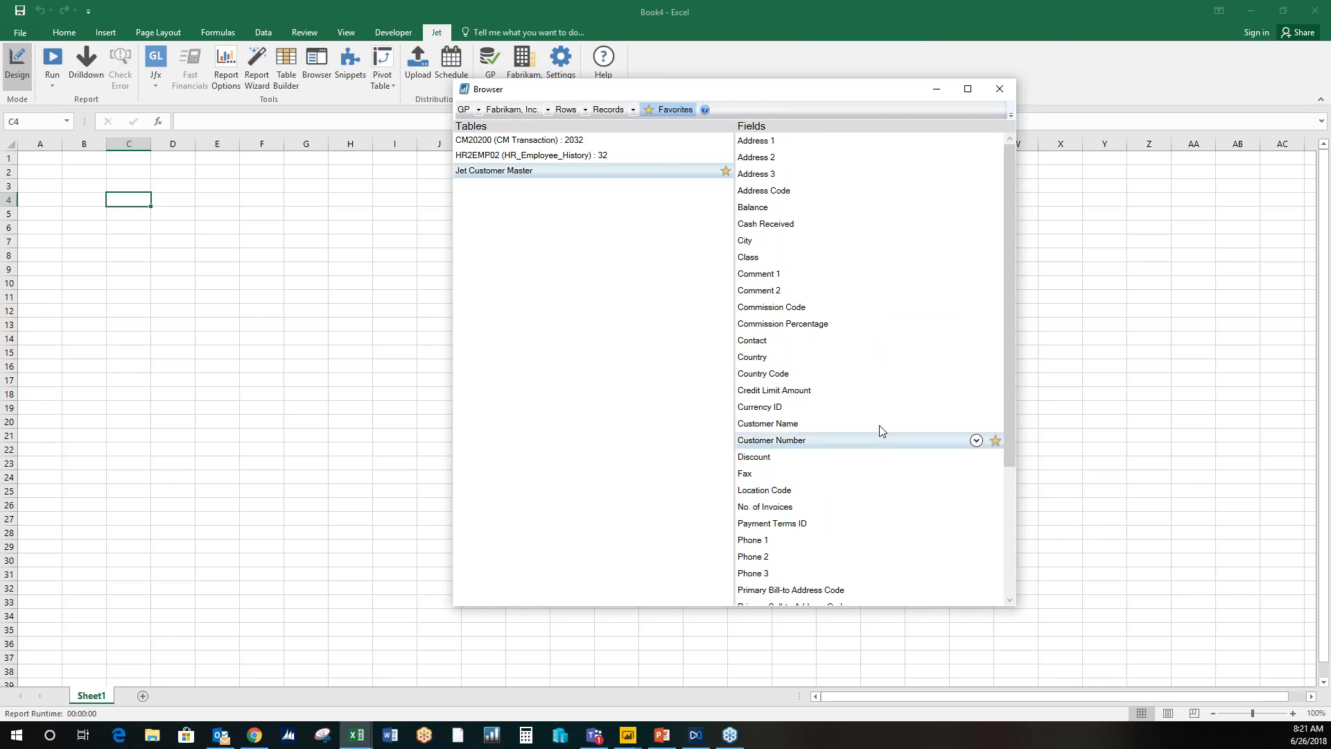
ctrl+click(869, 423)
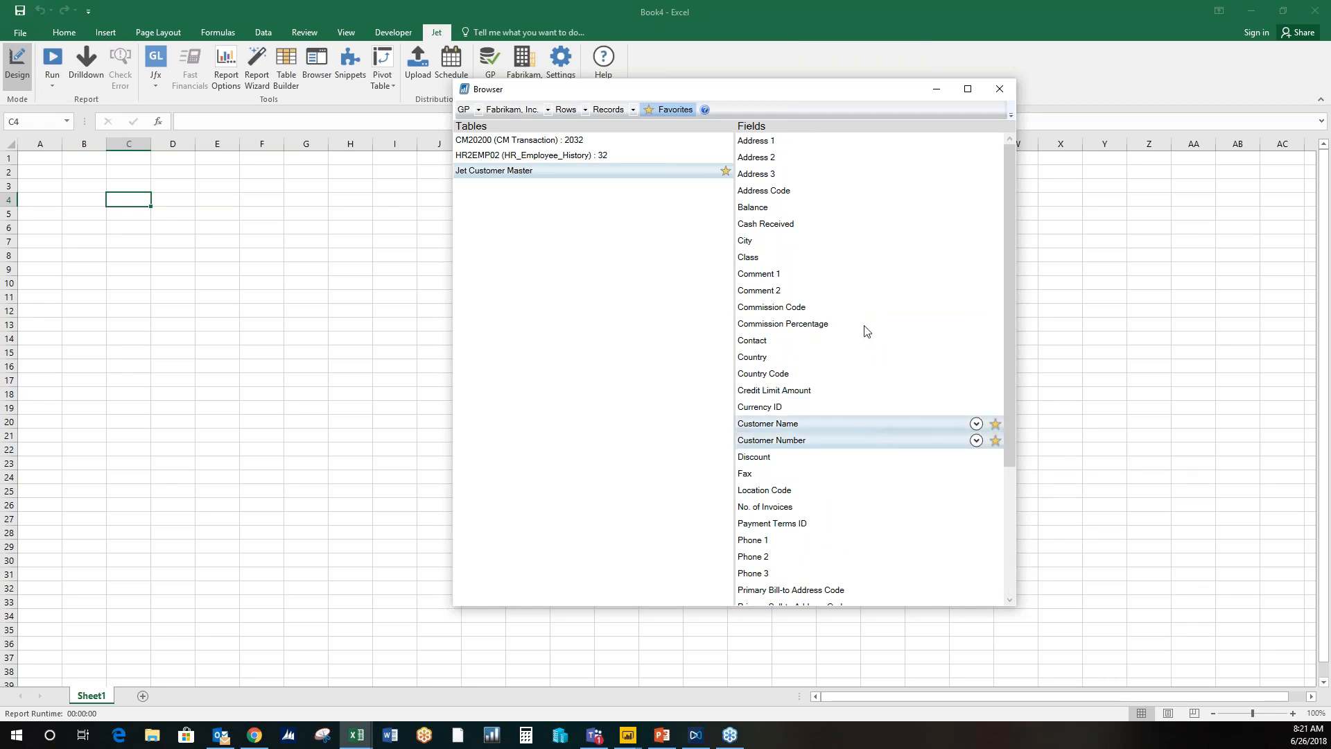
scroll(864, 326, down, 4)
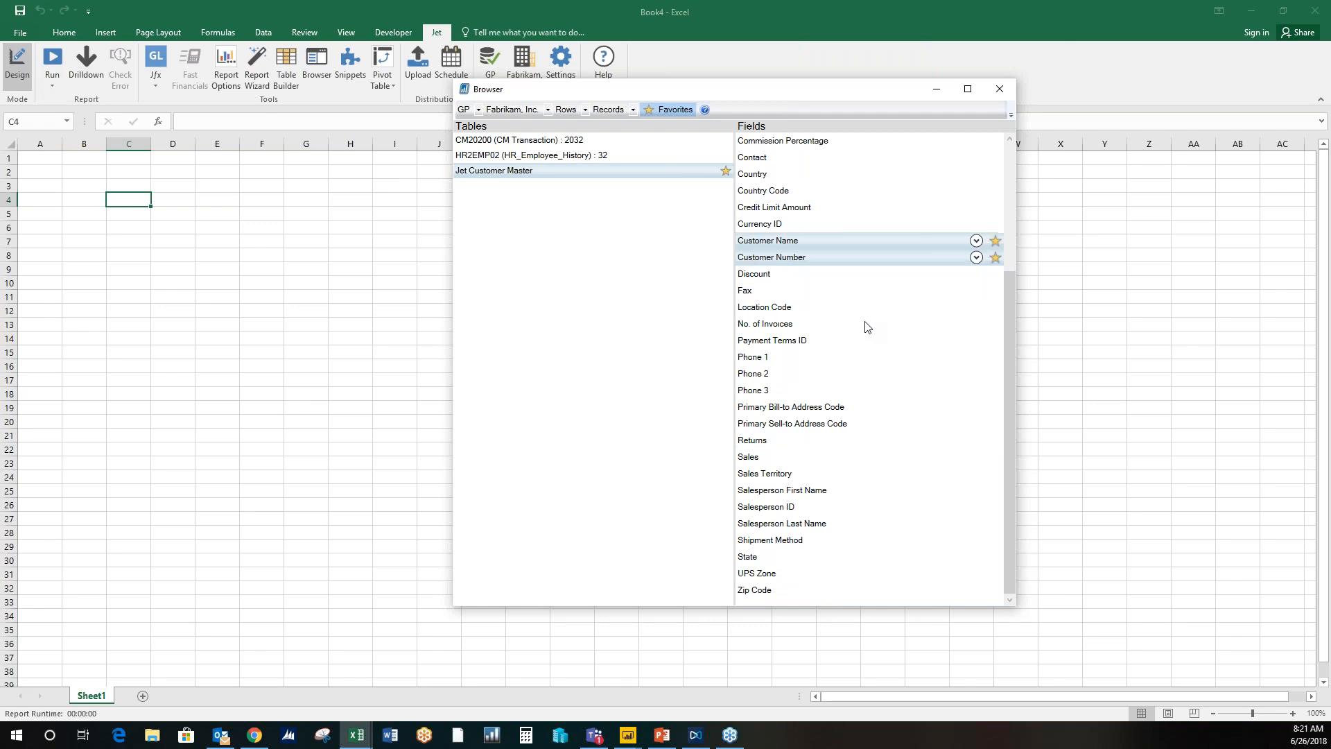
ctrl+click(823, 557)
ctrl+click(833, 457)
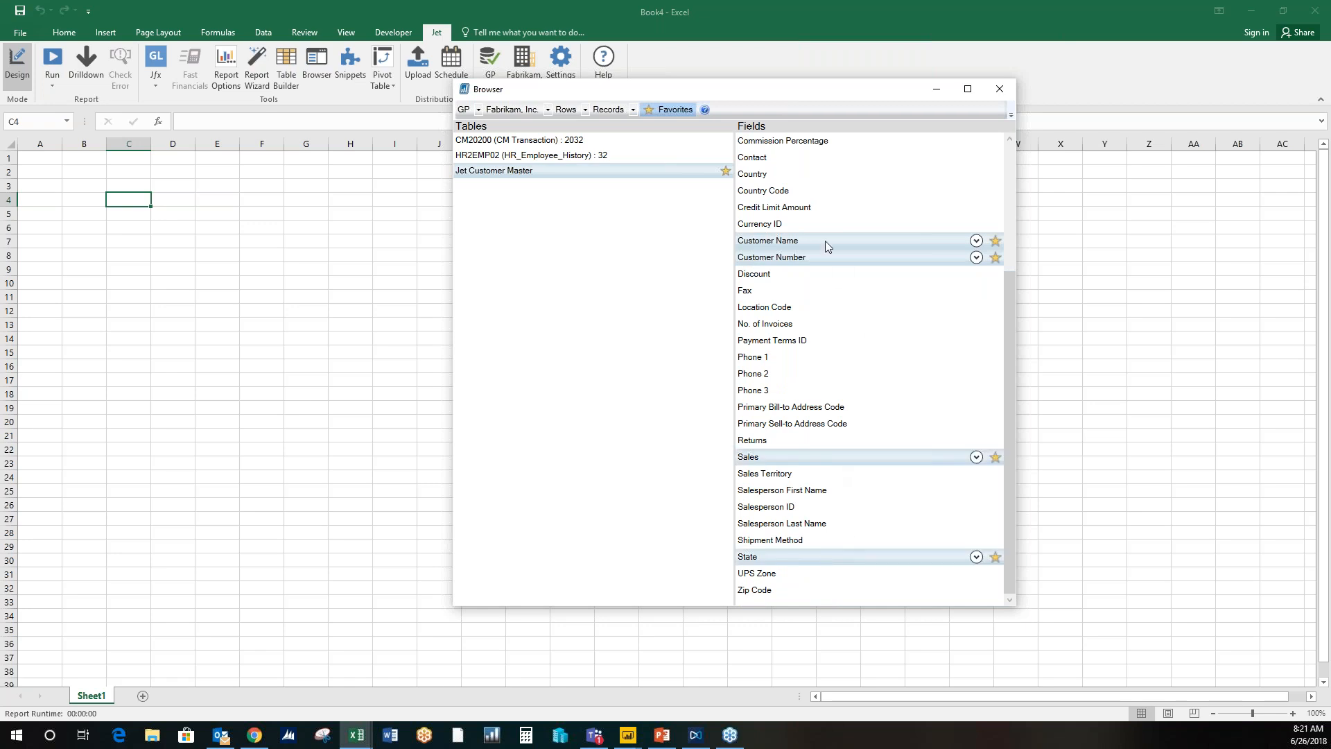
drag(815, 241, 173, 201)
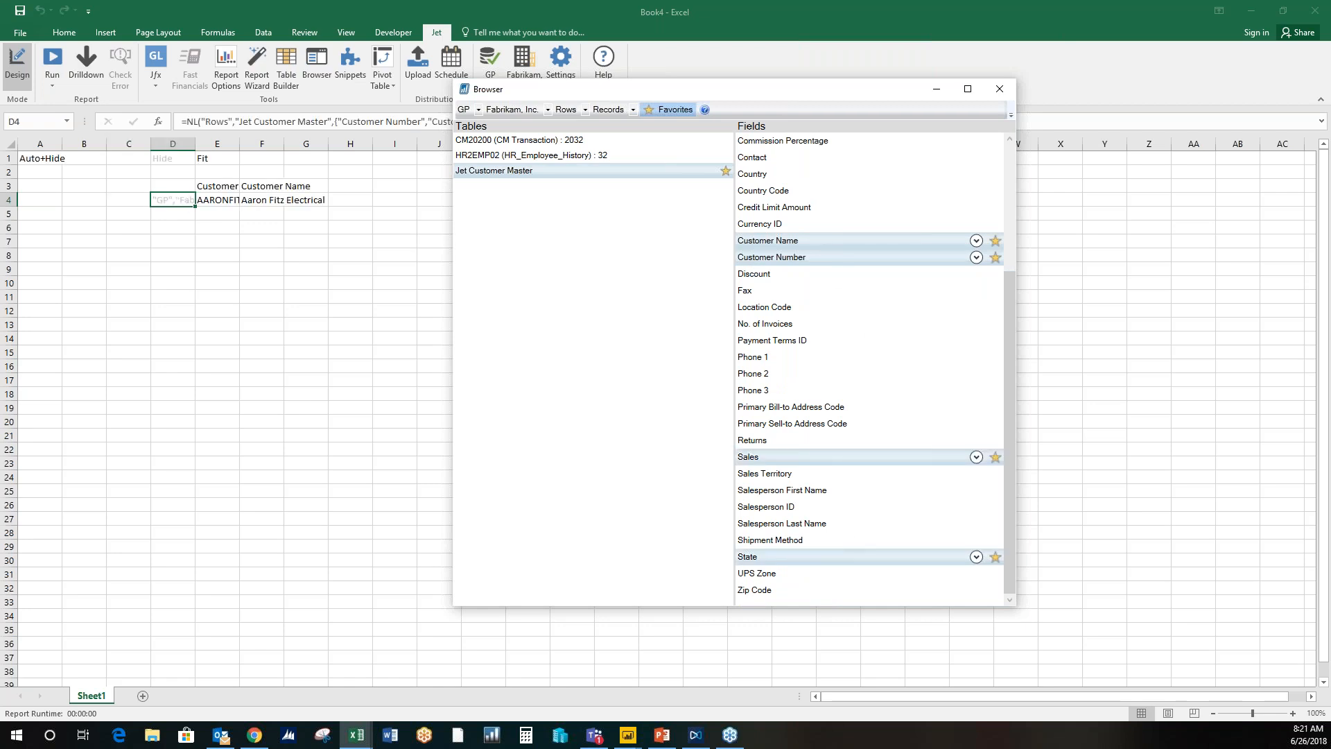
click(999, 89)
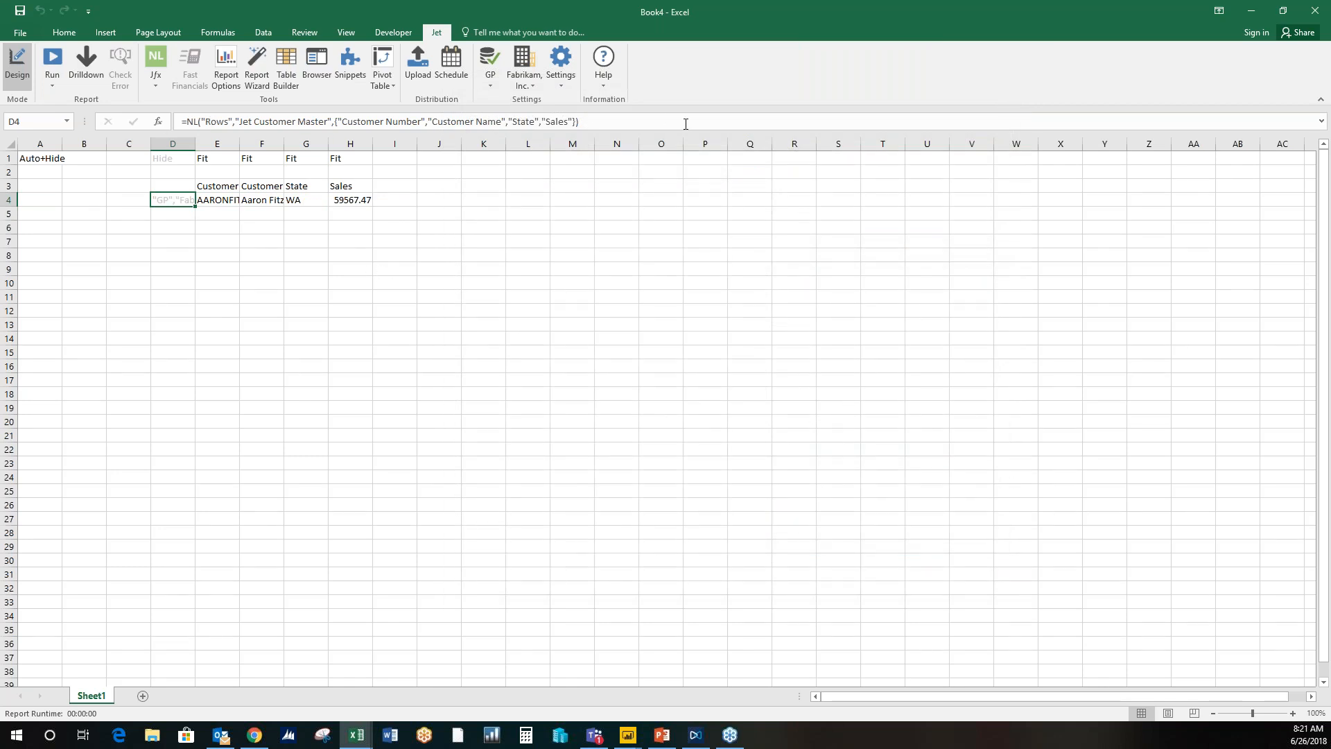
click(472, 268)
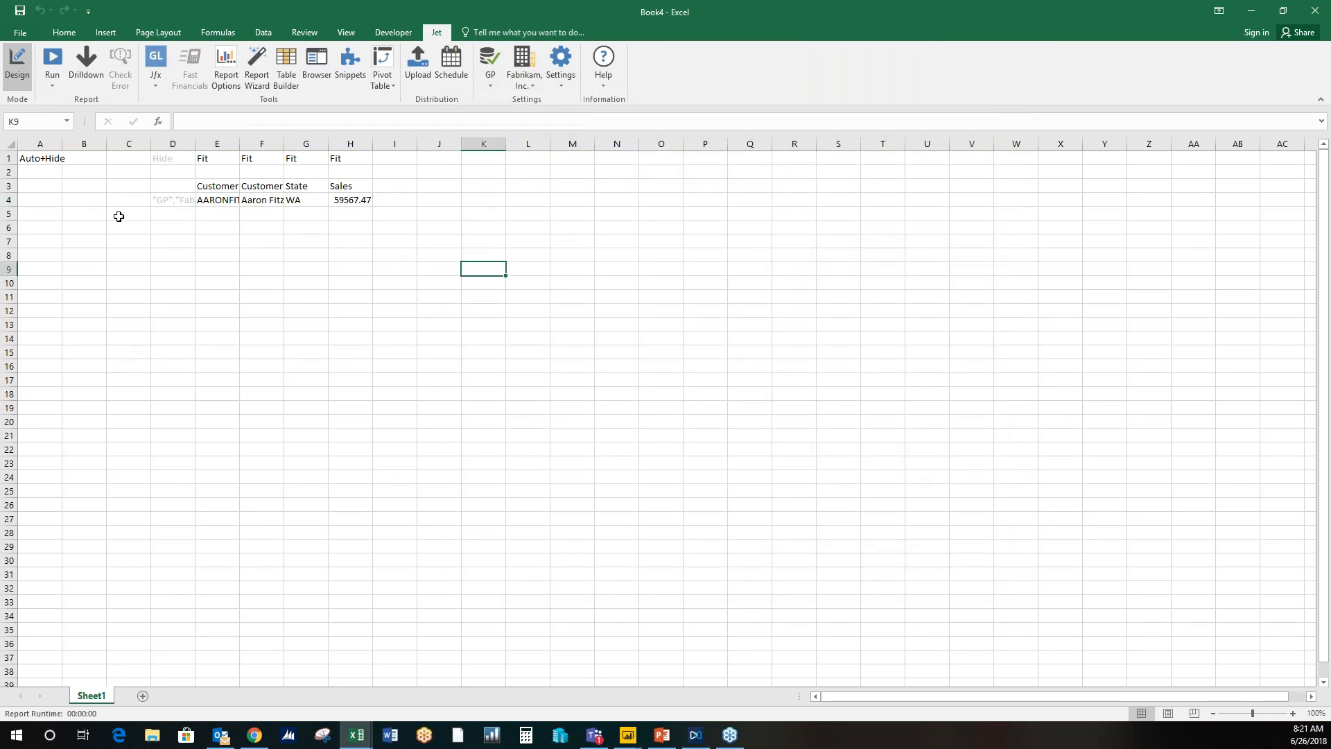
Step: Run the customer listing report to view all its rows, and return to design mode
click(49, 62)
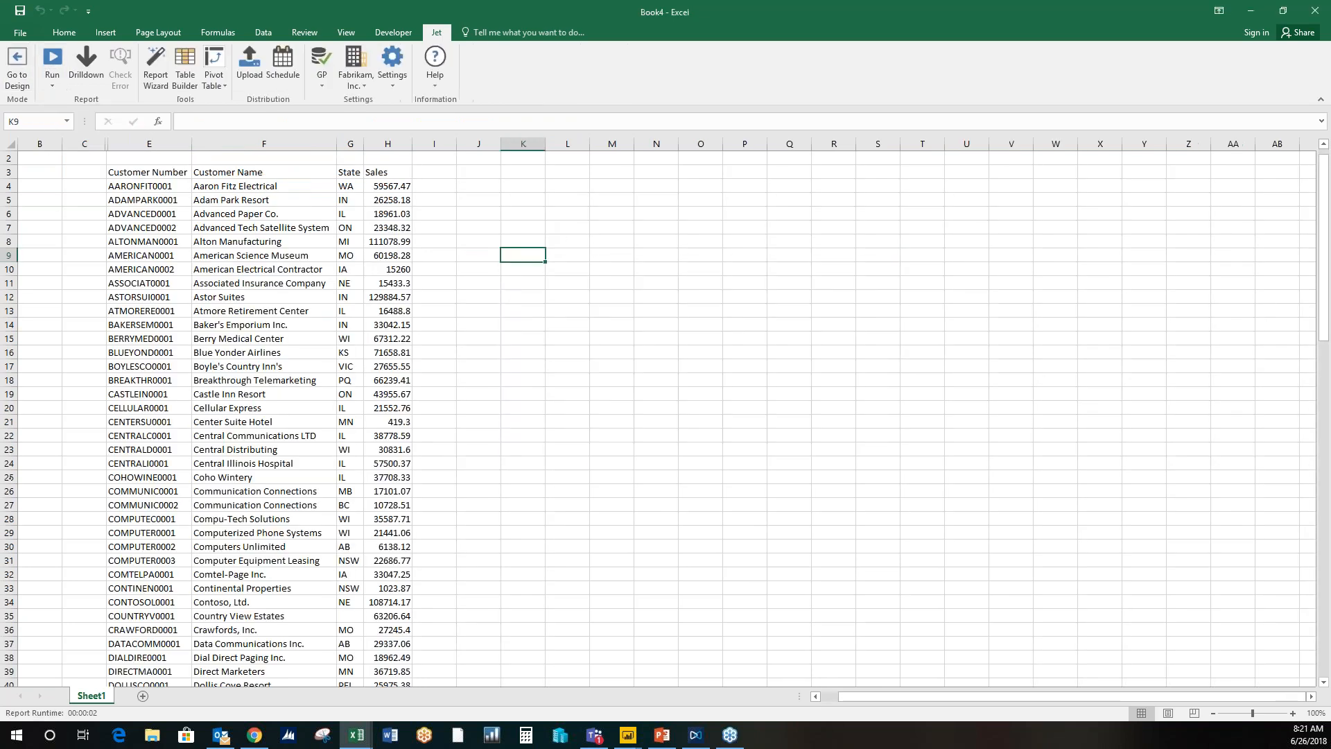
click(562, 336)
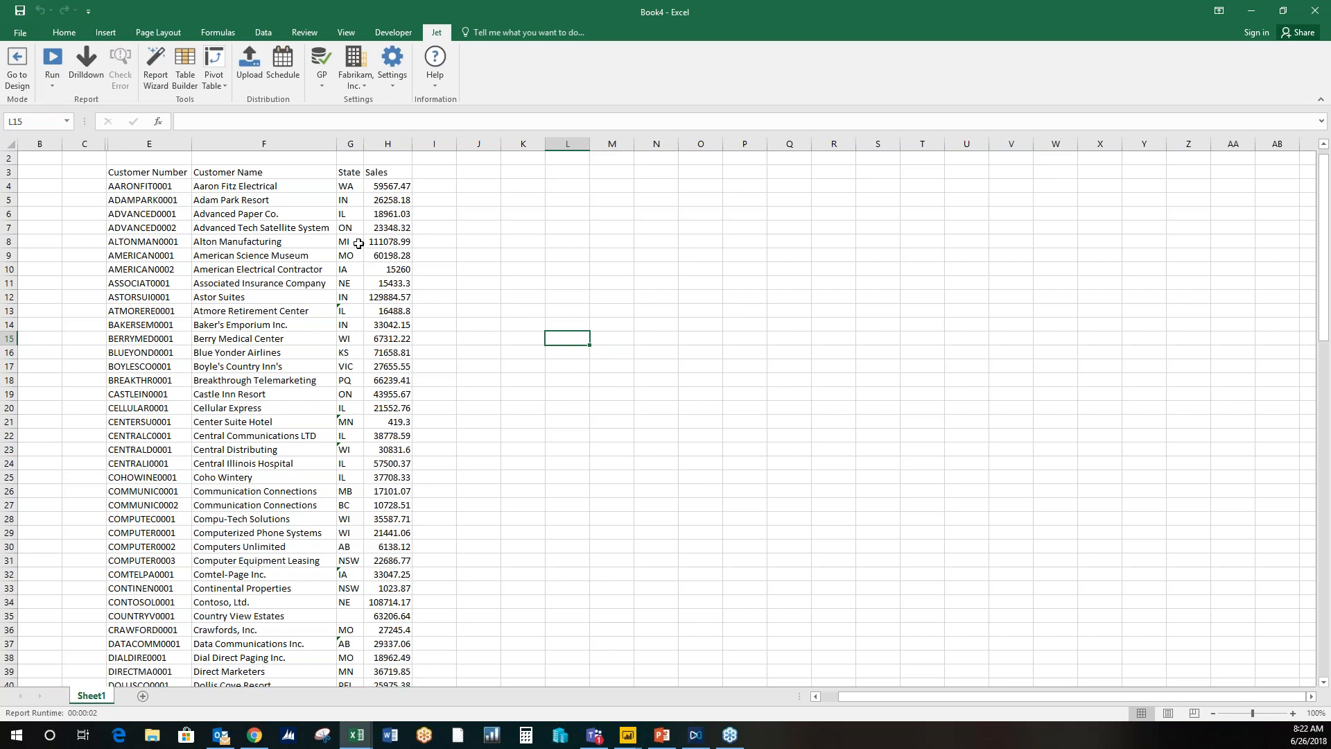
click(23, 63)
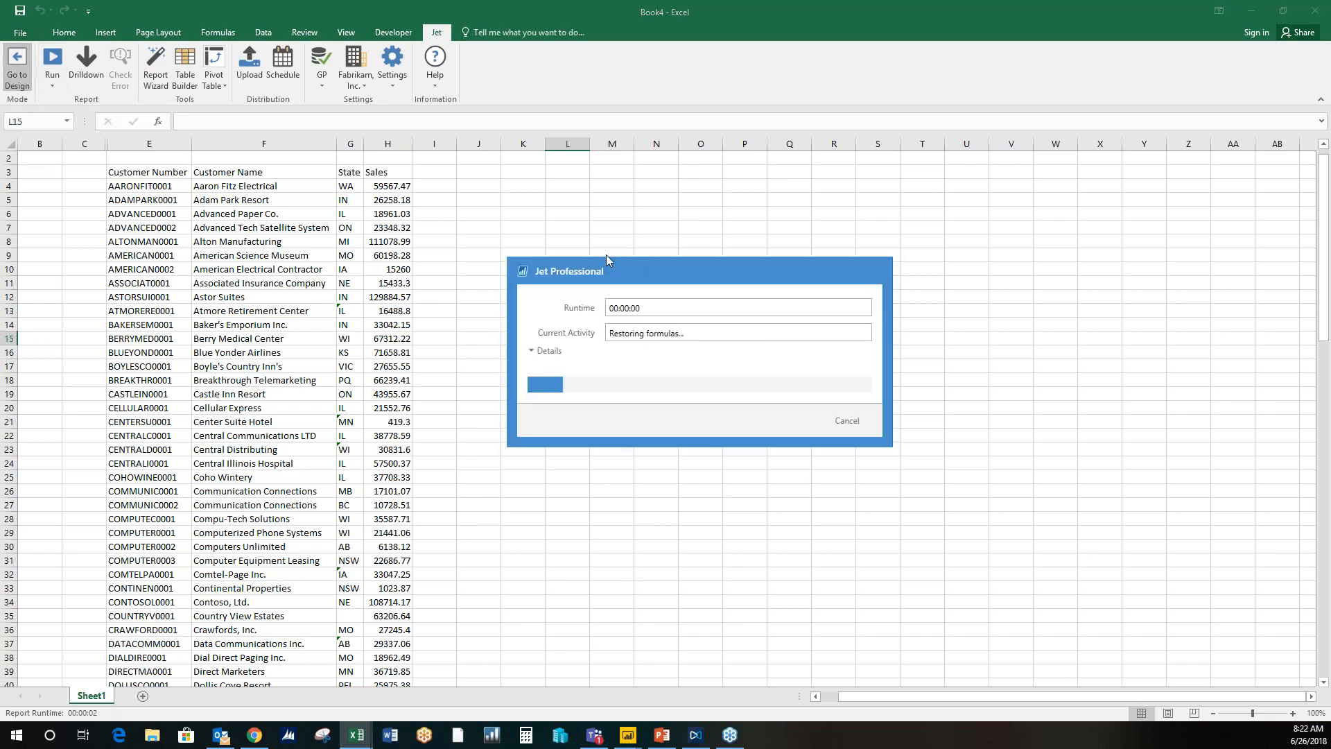
Step: Enter 8% in cell I3 and the formula =$H4*I3 below it in I4
click(534, 183)
text(8%)
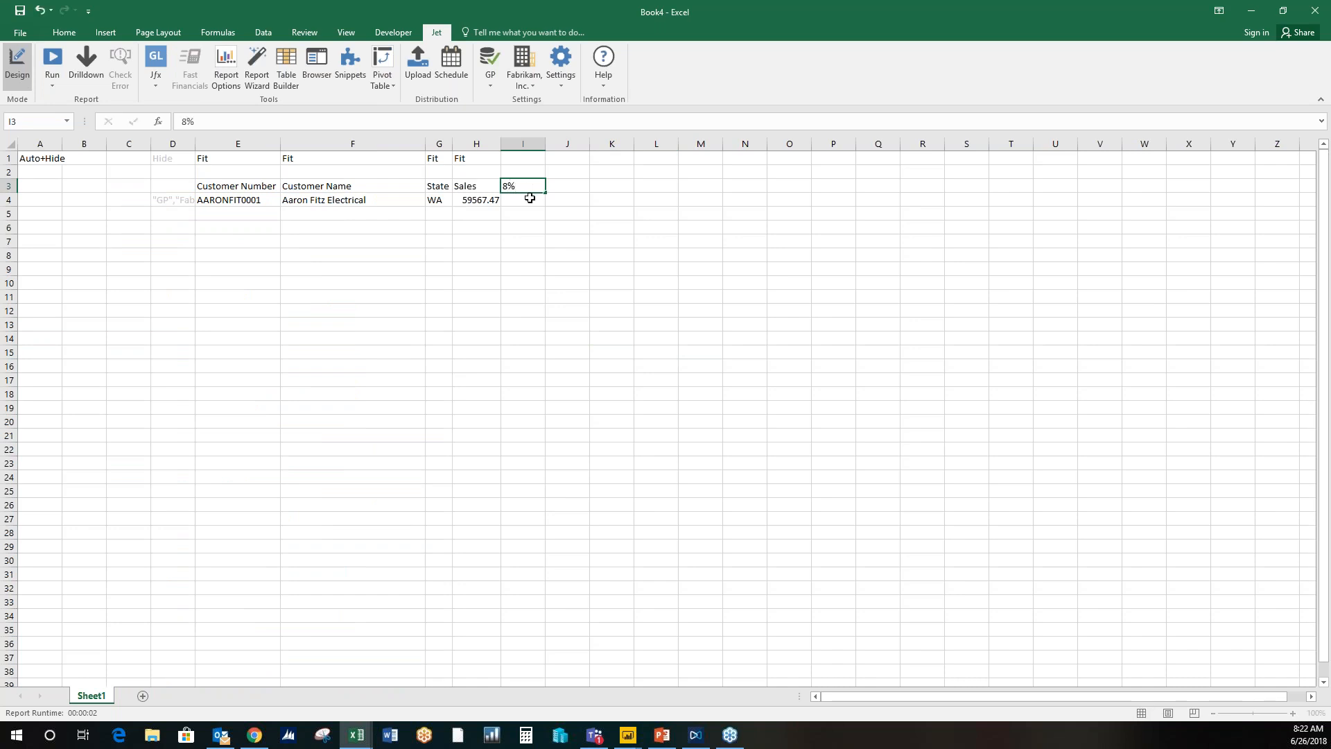
key(Return)
text(=)
click(490, 199)
key(F4)
key(F4)
key(F4)
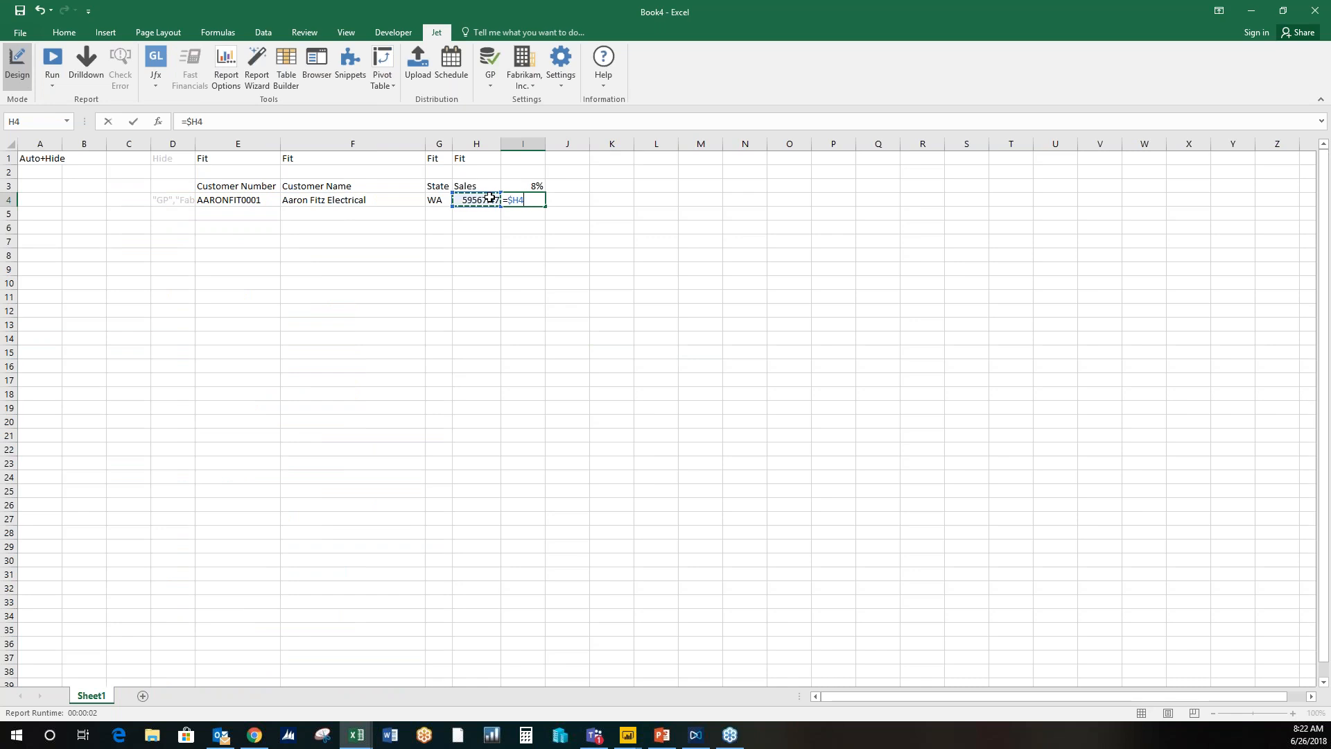
text(*)
click(525, 185)
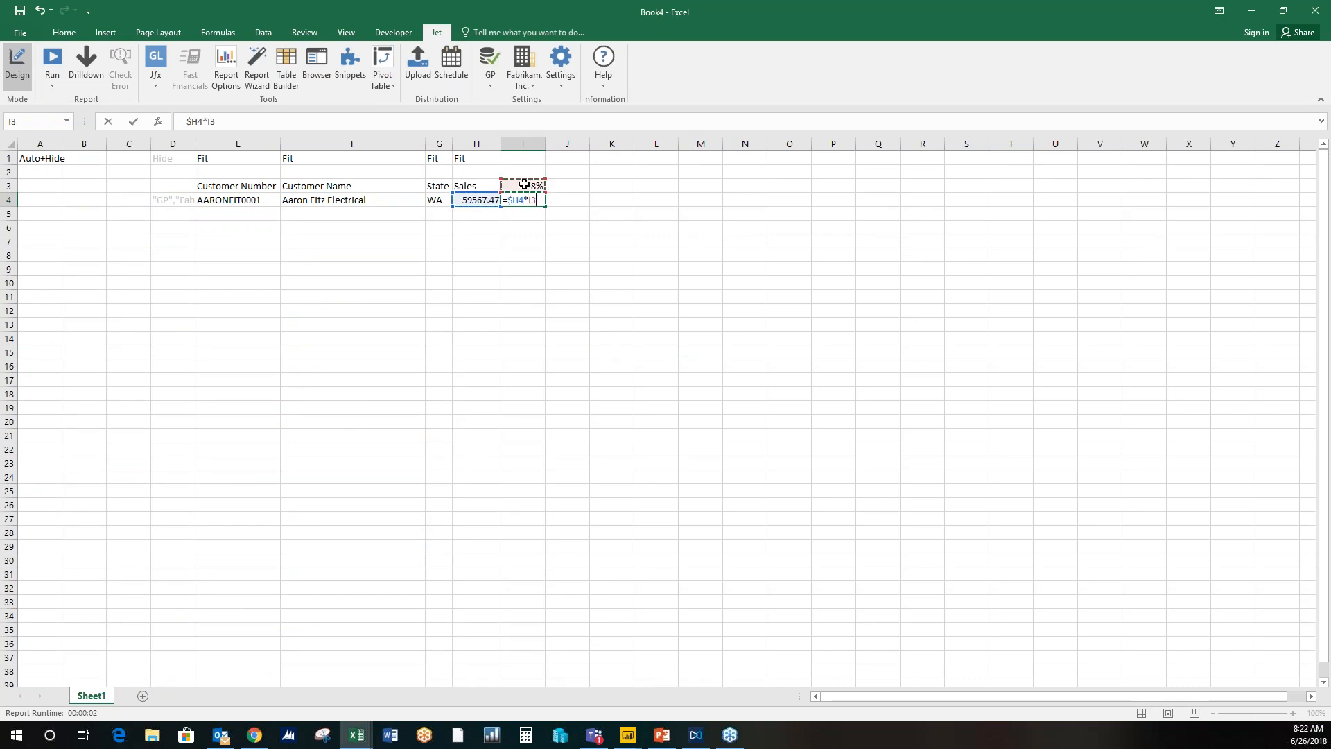
key(Return)
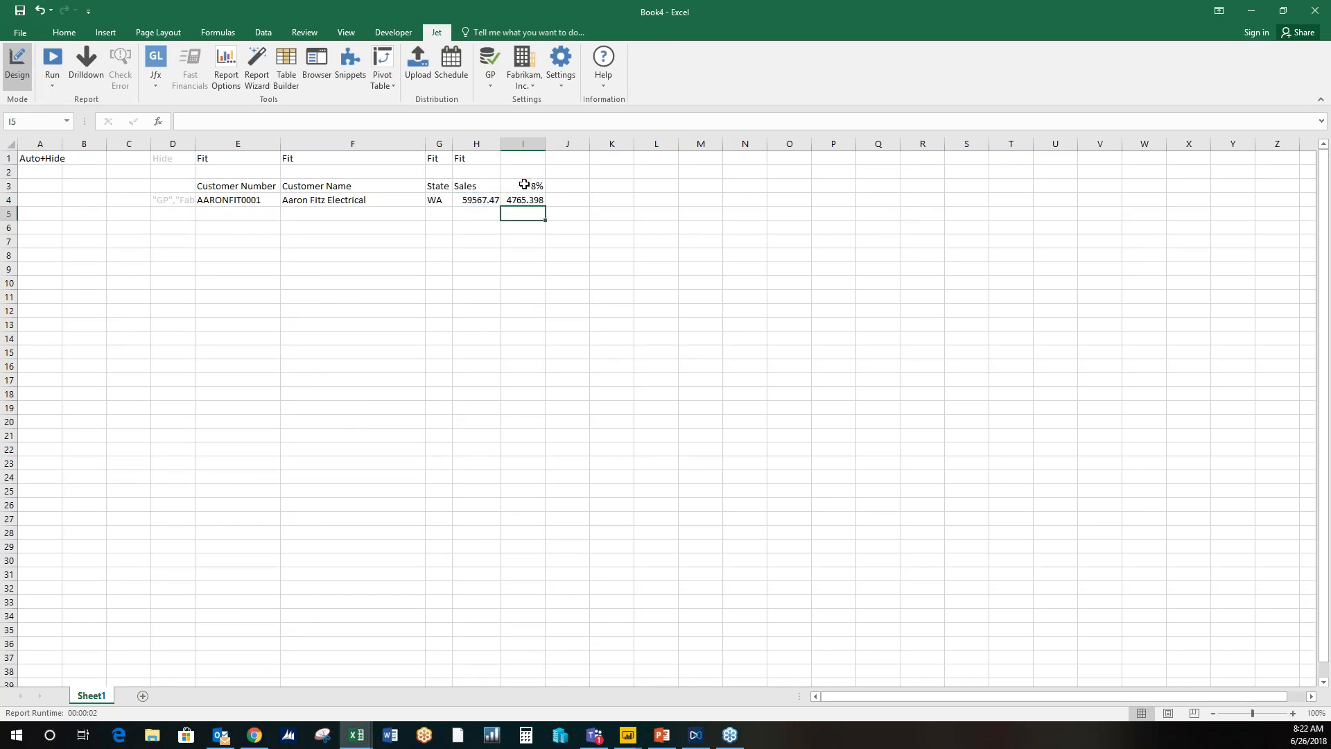
Step: Add bold sum totals in H6:I6 with a top and double bottom border
click(483, 227)
drag(505, 227, 520, 226)
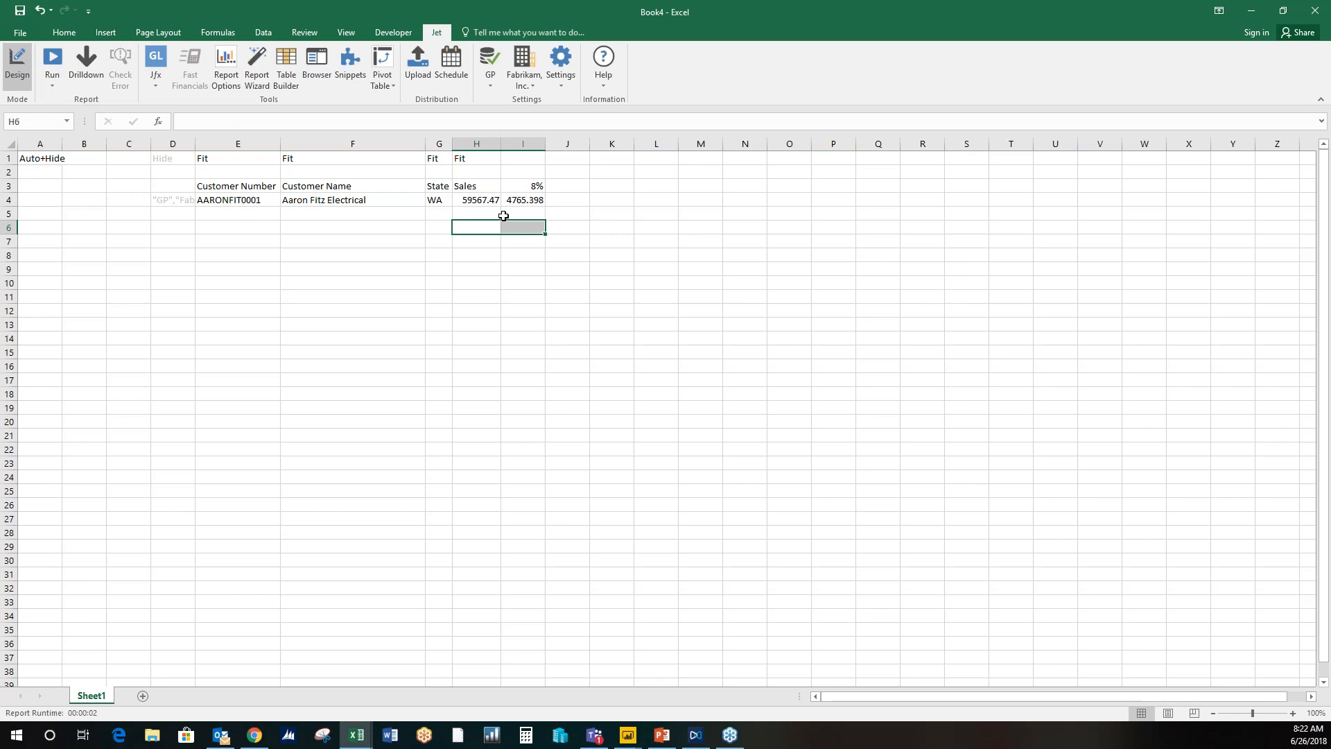
click(64, 33)
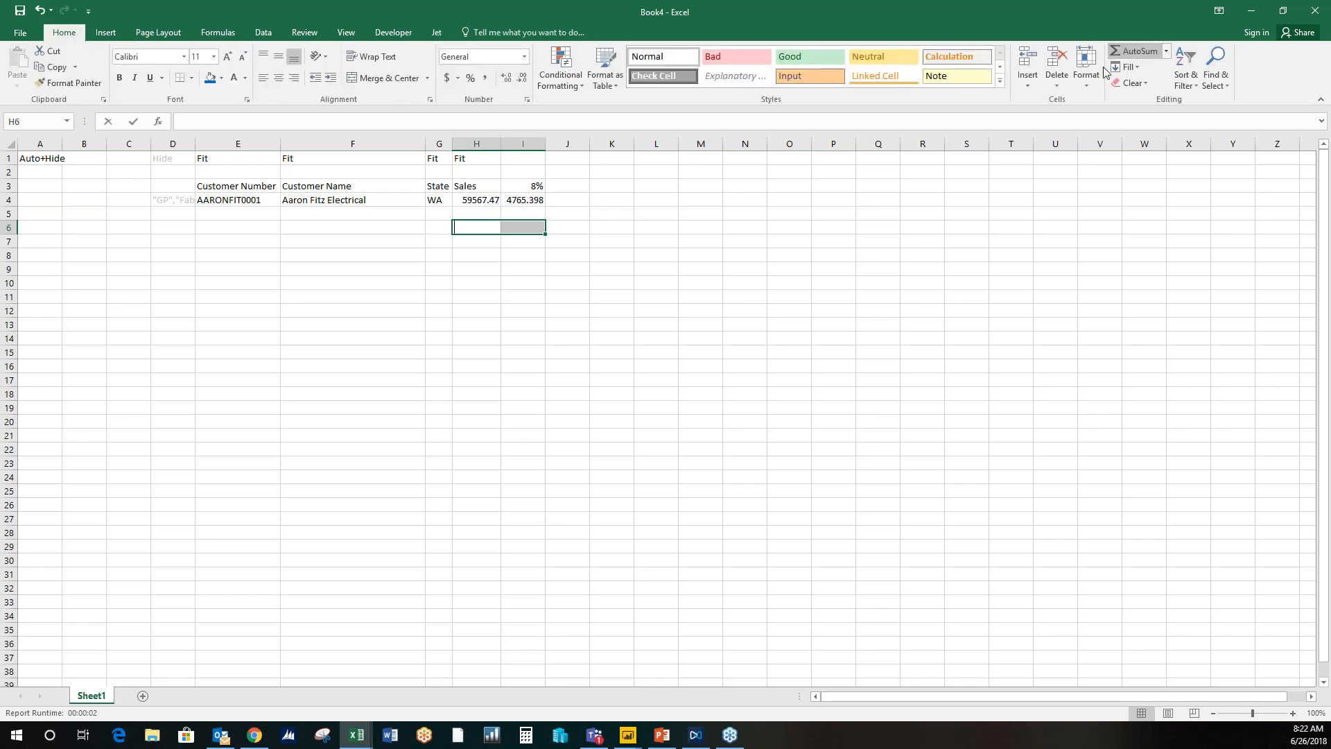
click(1134, 51)
click(191, 77)
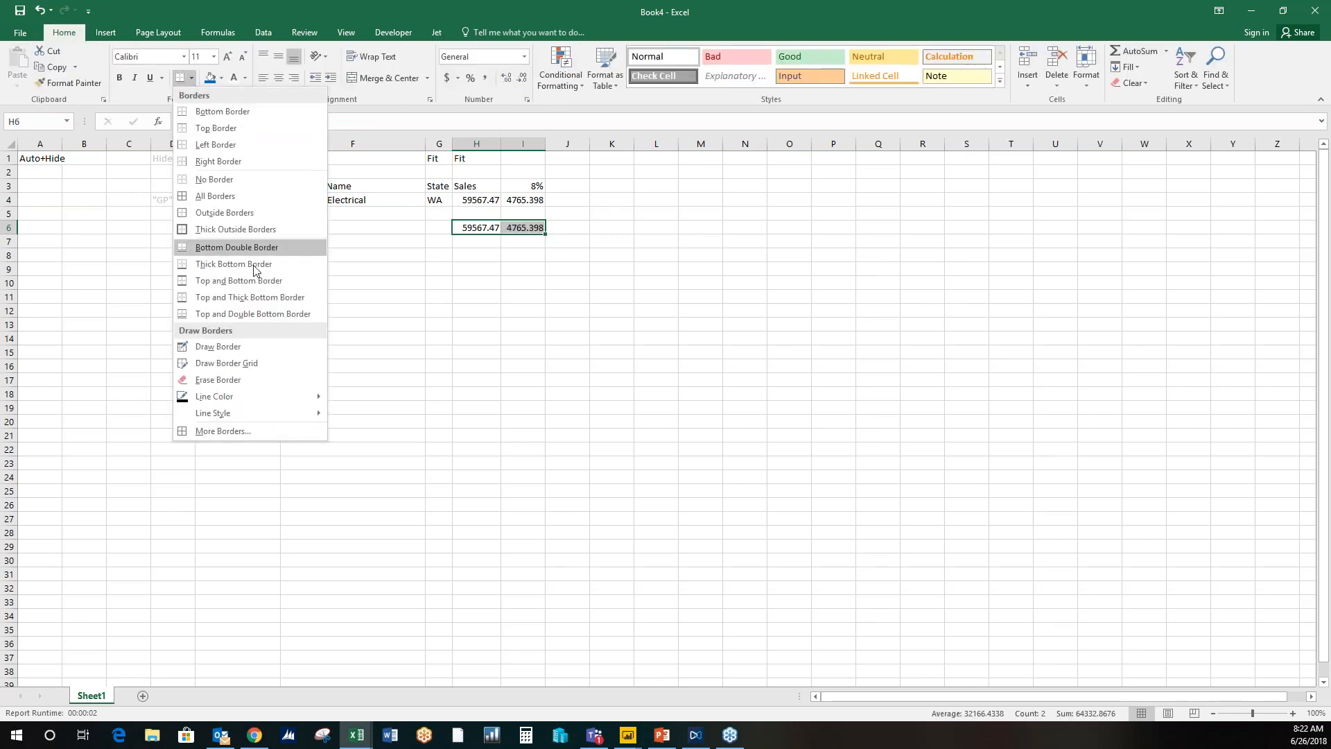
click(260, 312)
click(119, 77)
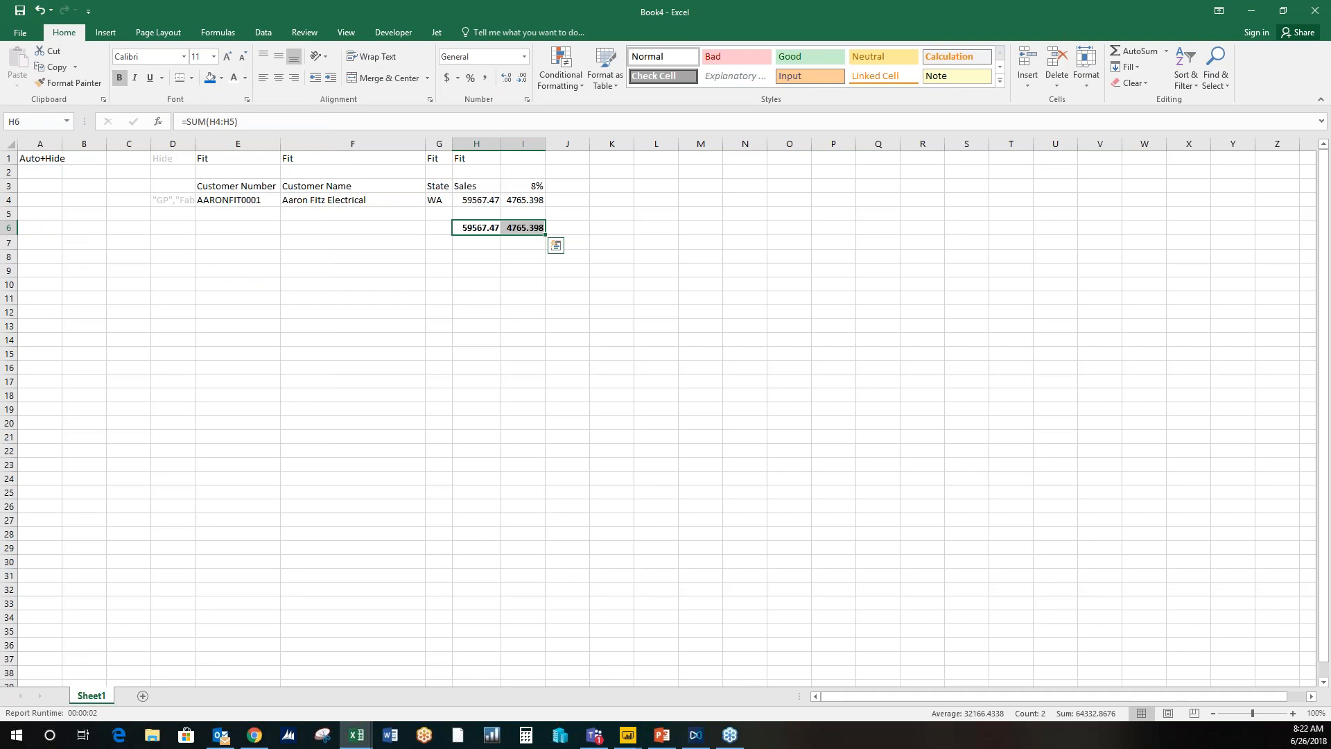
Step: Apply the dollar accounting format to H4:I6, and copy the Fit tag from H1 to I1
click(486, 200)
drag(512, 213, 527, 228)
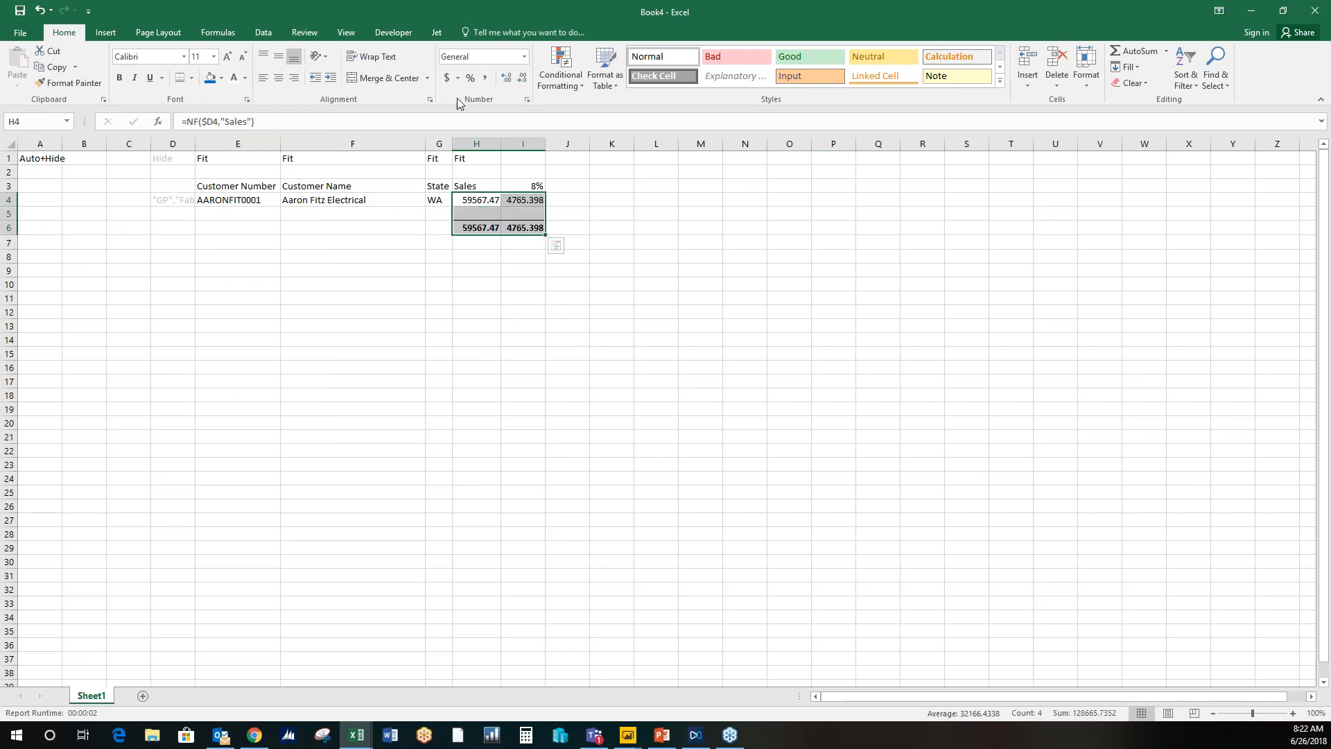
click(447, 78)
drag(497, 158, 530, 160)
Step: Format the header cells E3:I3 with a blue fill and white font
drag(276, 186, 529, 184)
click(211, 81)
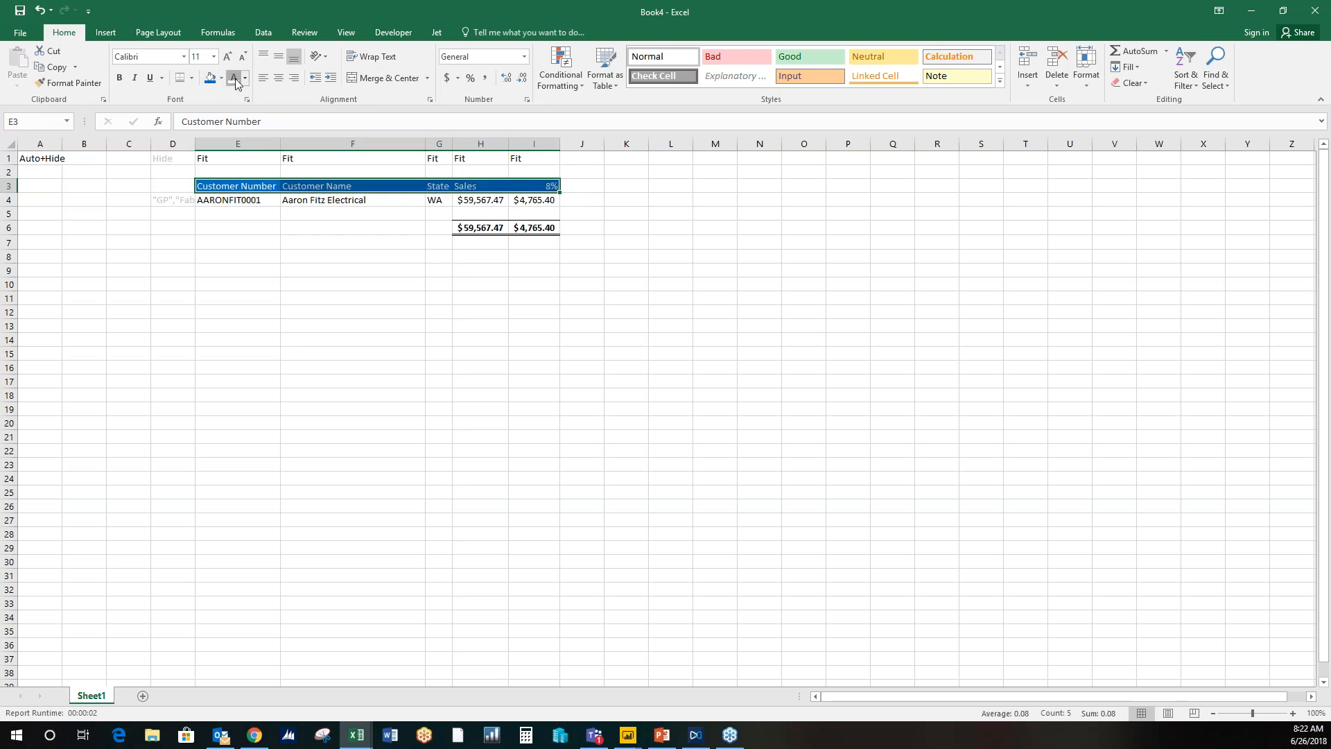
click(651, 229)
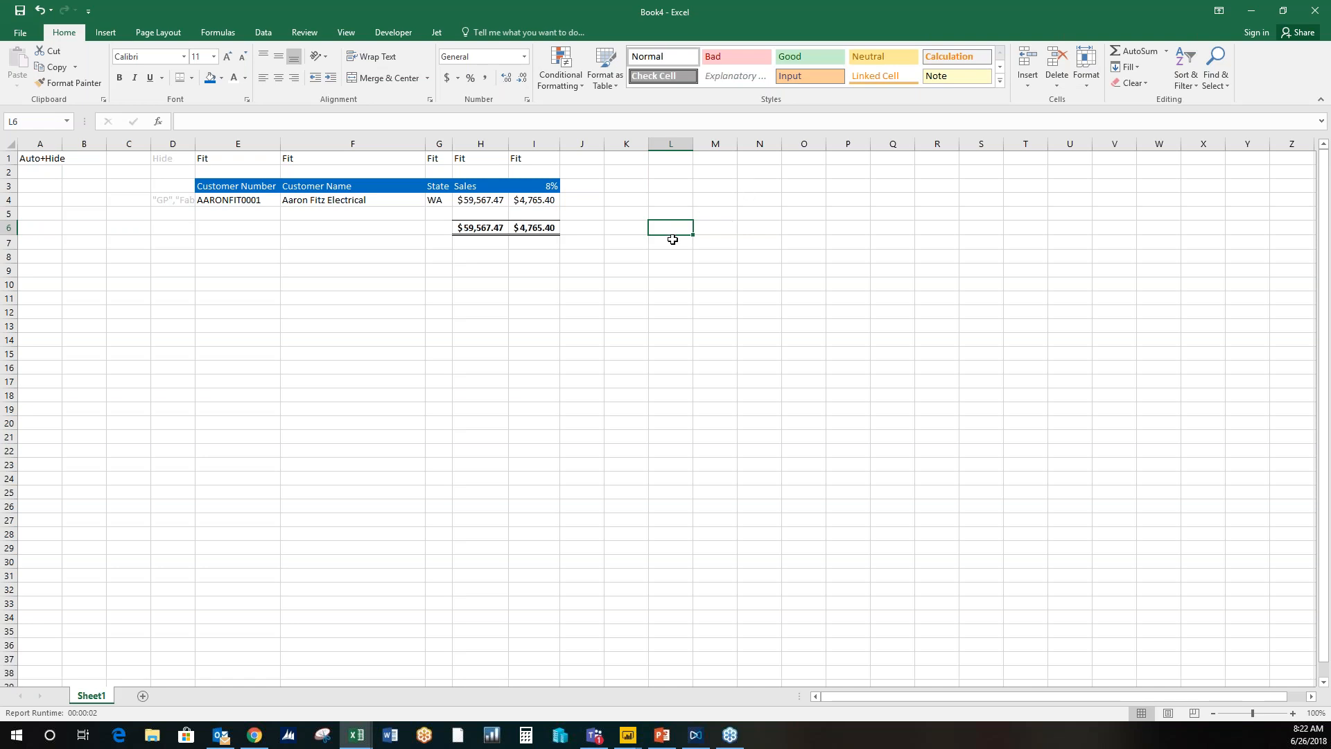
Step: Edit the NL function in cell D4 with the Jet Function Wizard and choose State as the first filter field
click(164, 199)
click(436, 32)
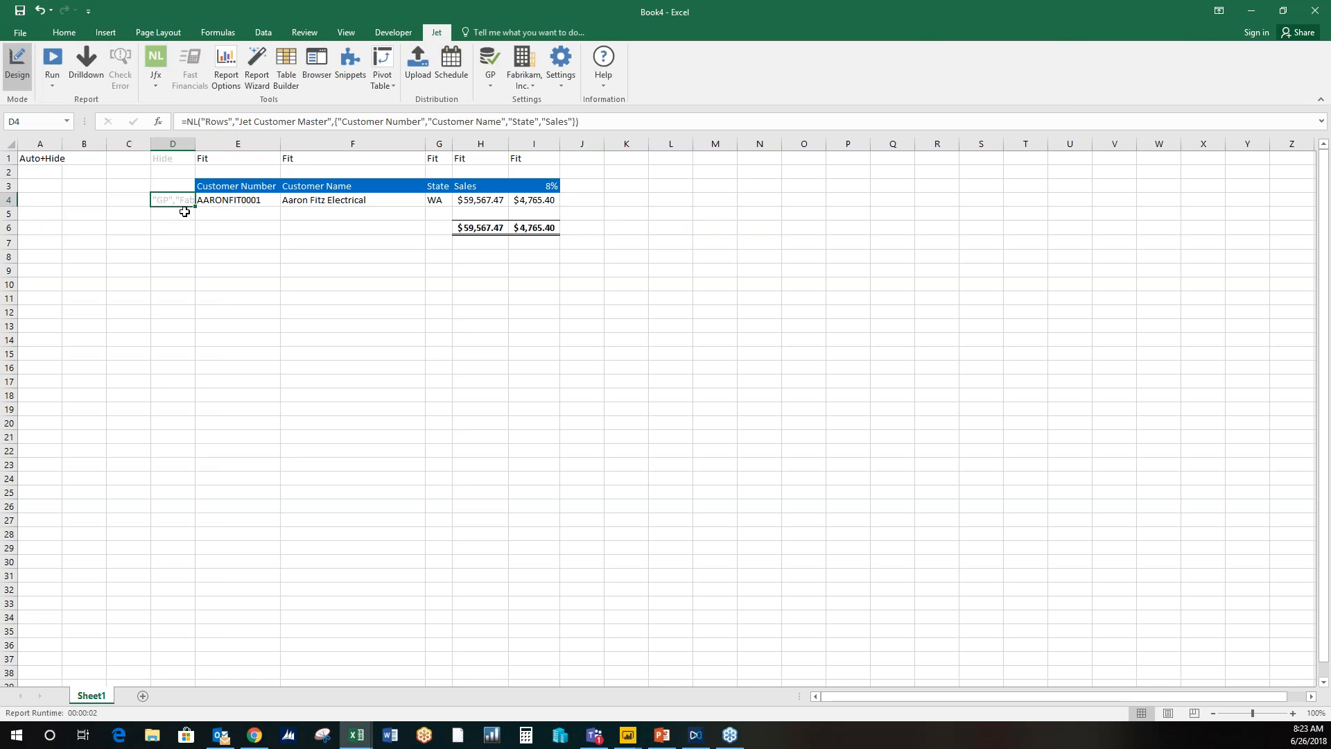
click(156, 59)
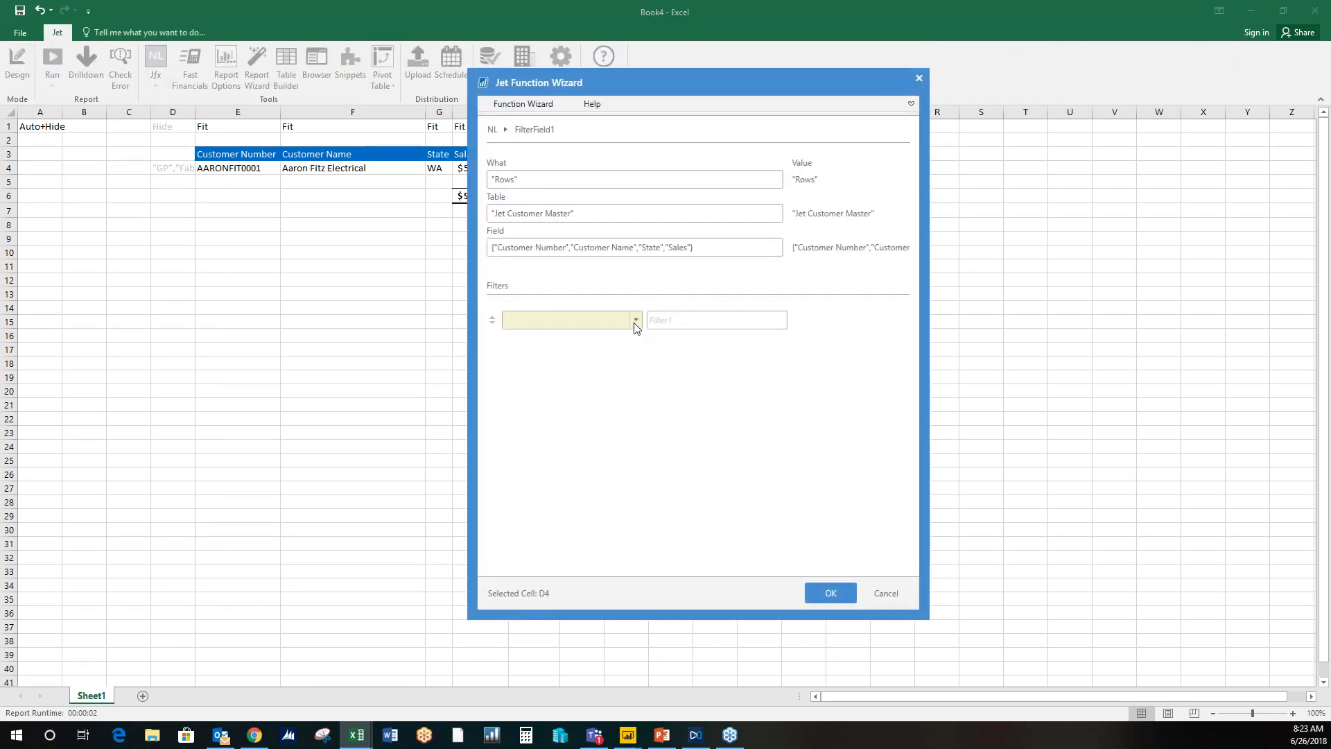
drag(684, 90, 830, 87)
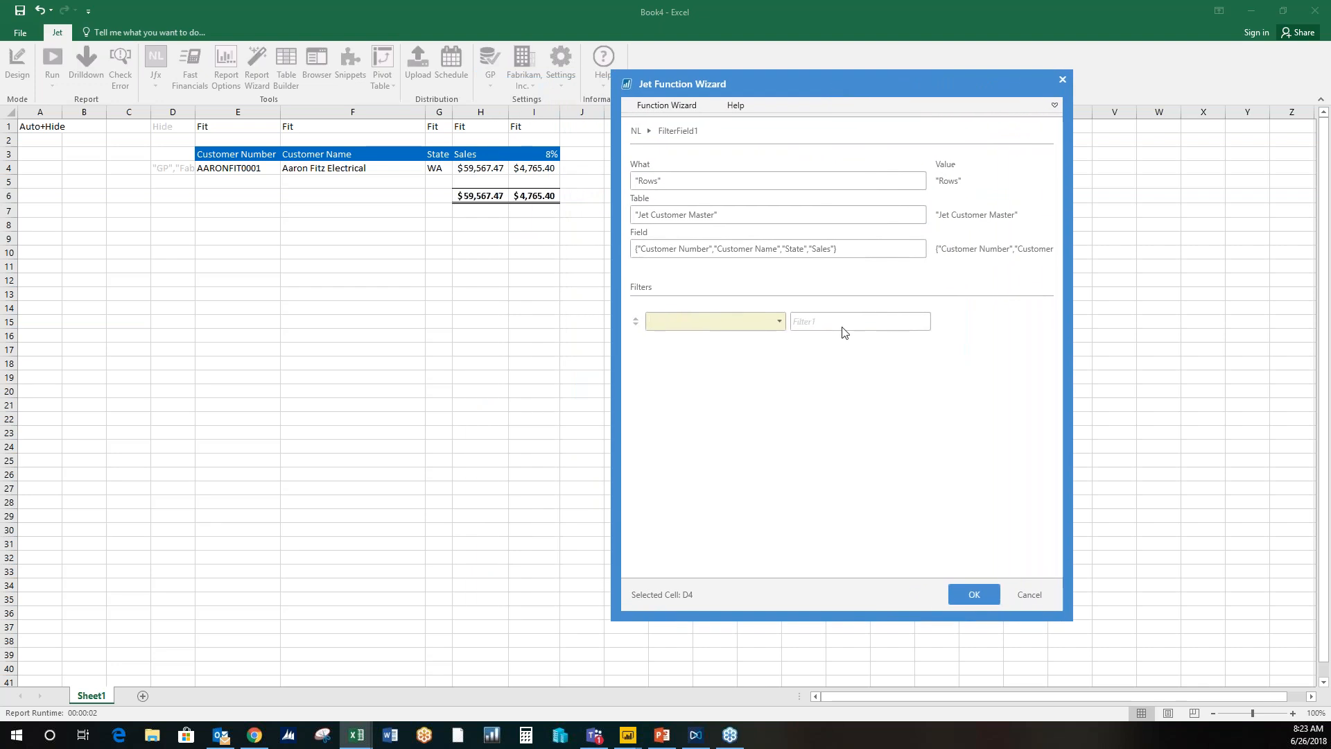
click(779, 322)
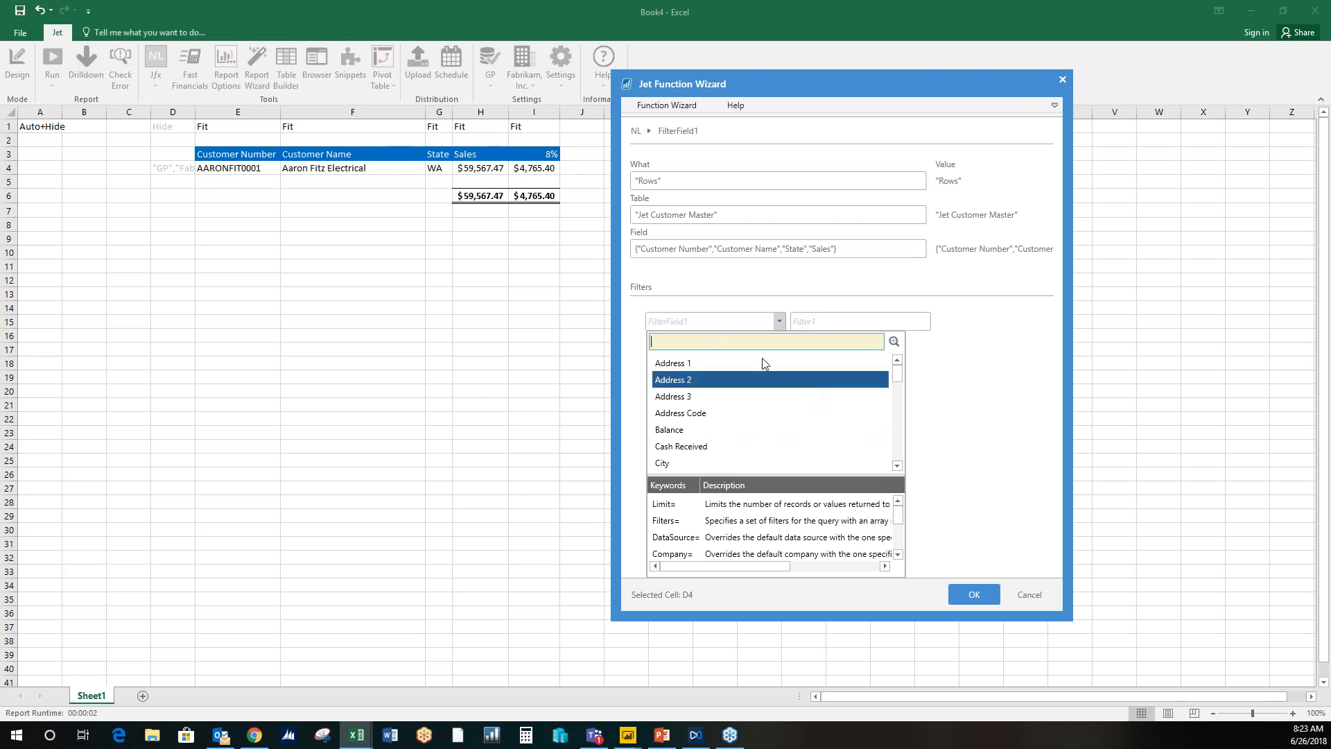
text(stat)
click(724, 363)
click(855, 324)
Step: Set the State filter to the range IA..IN using the list of stored values
click(924, 322)
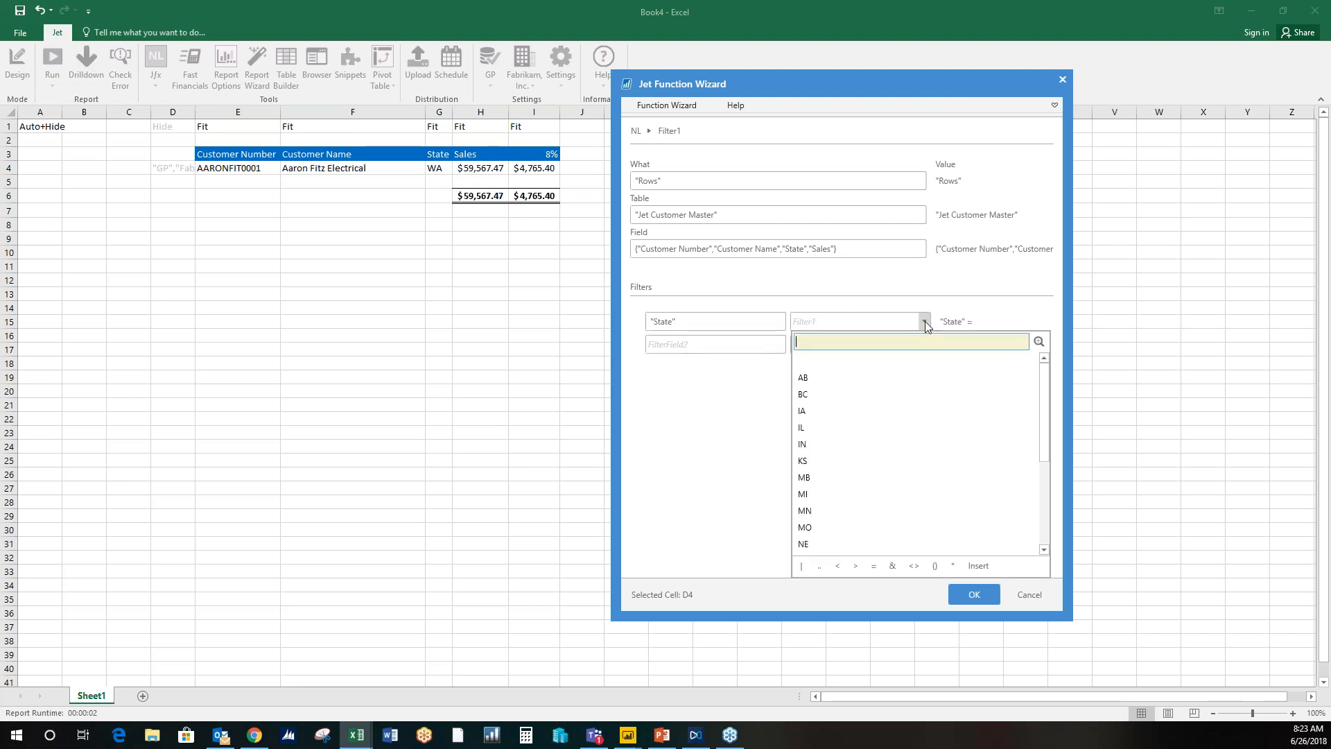
scroll(911, 414, down, 3)
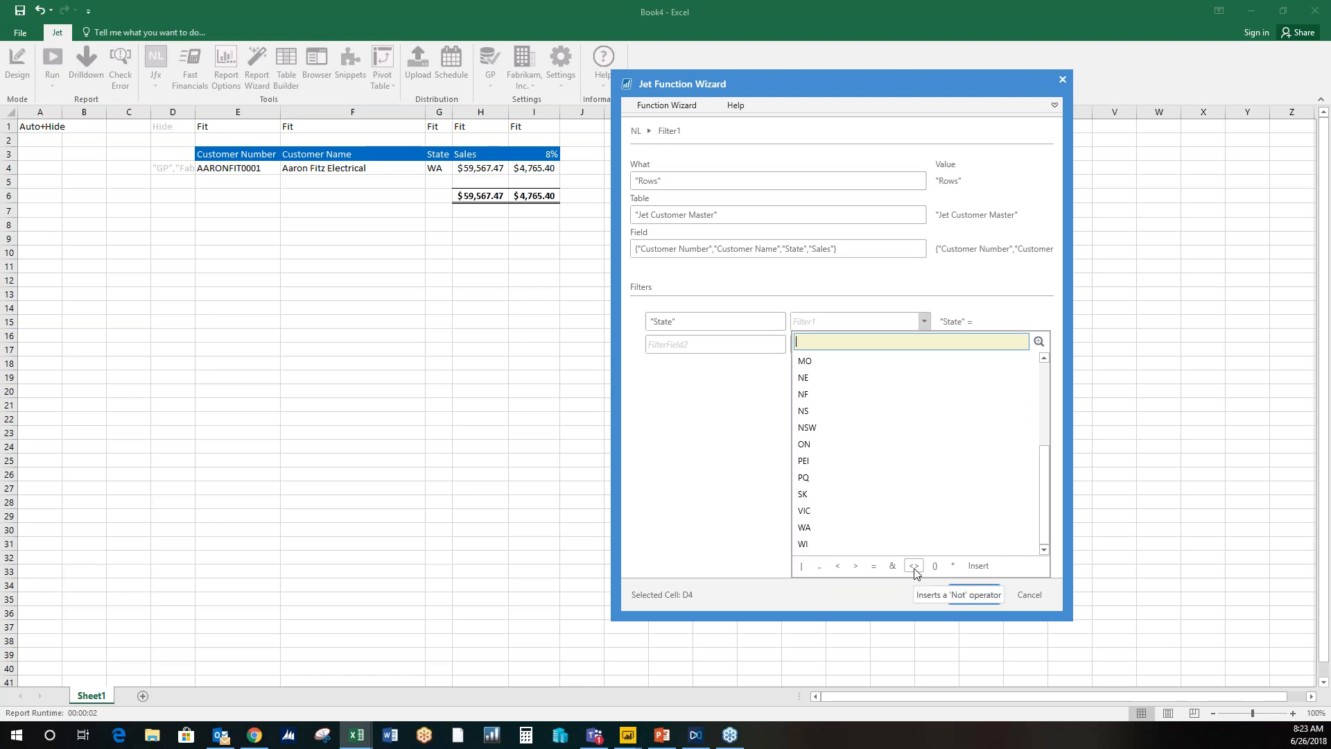
scroll(896, 478, up, 4)
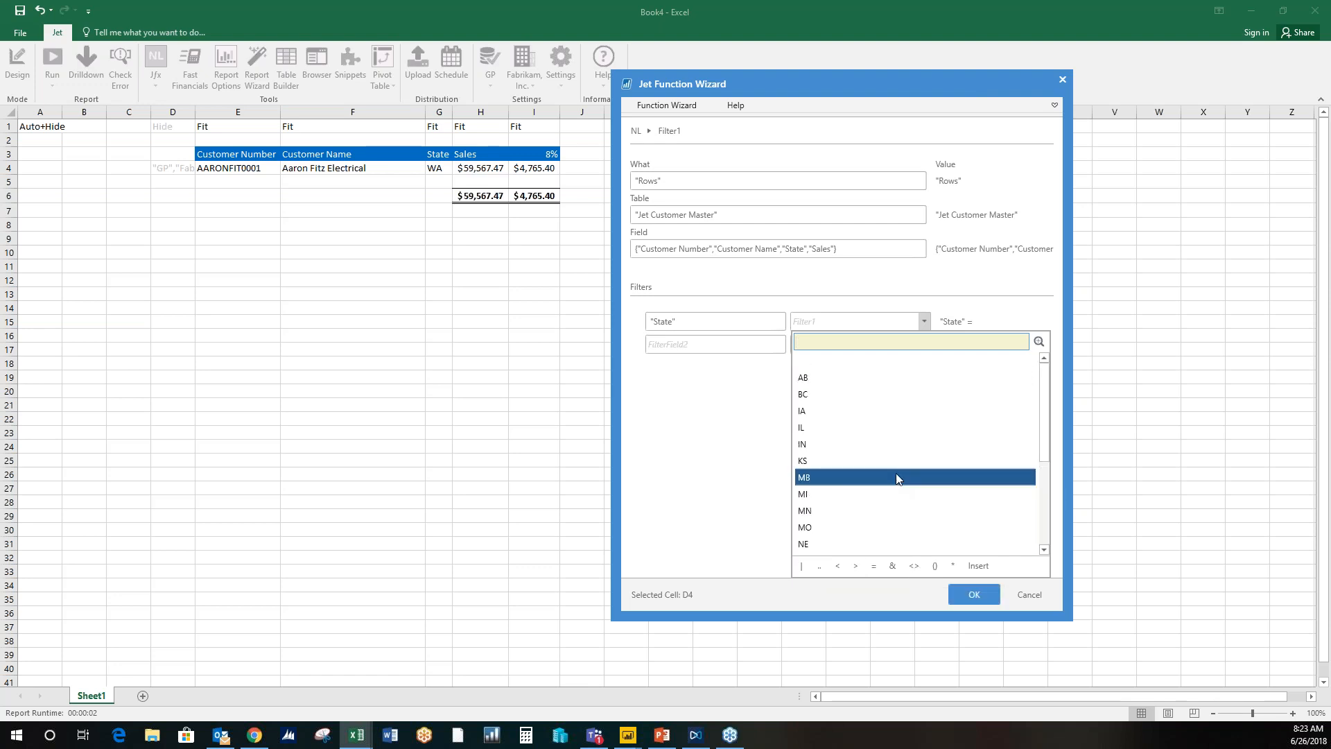
click(869, 412)
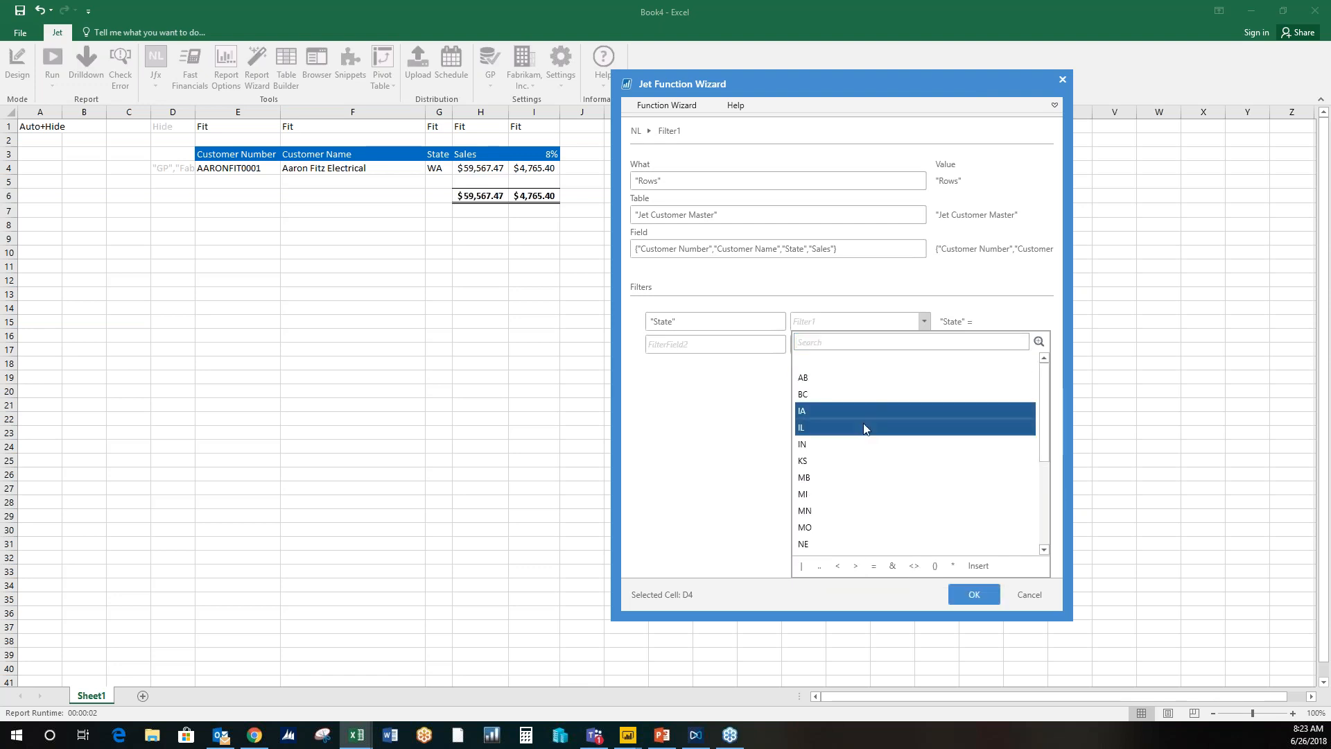
click(976, 596)
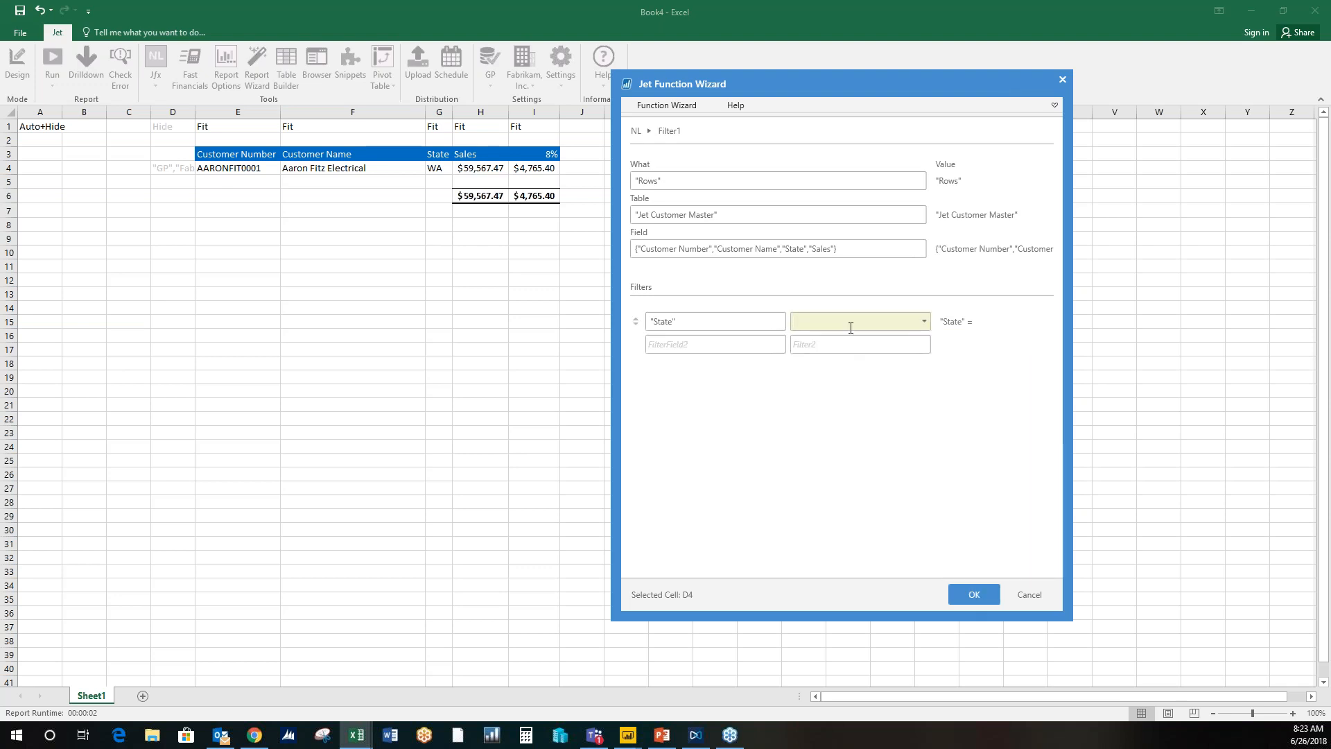
click(880, 322)
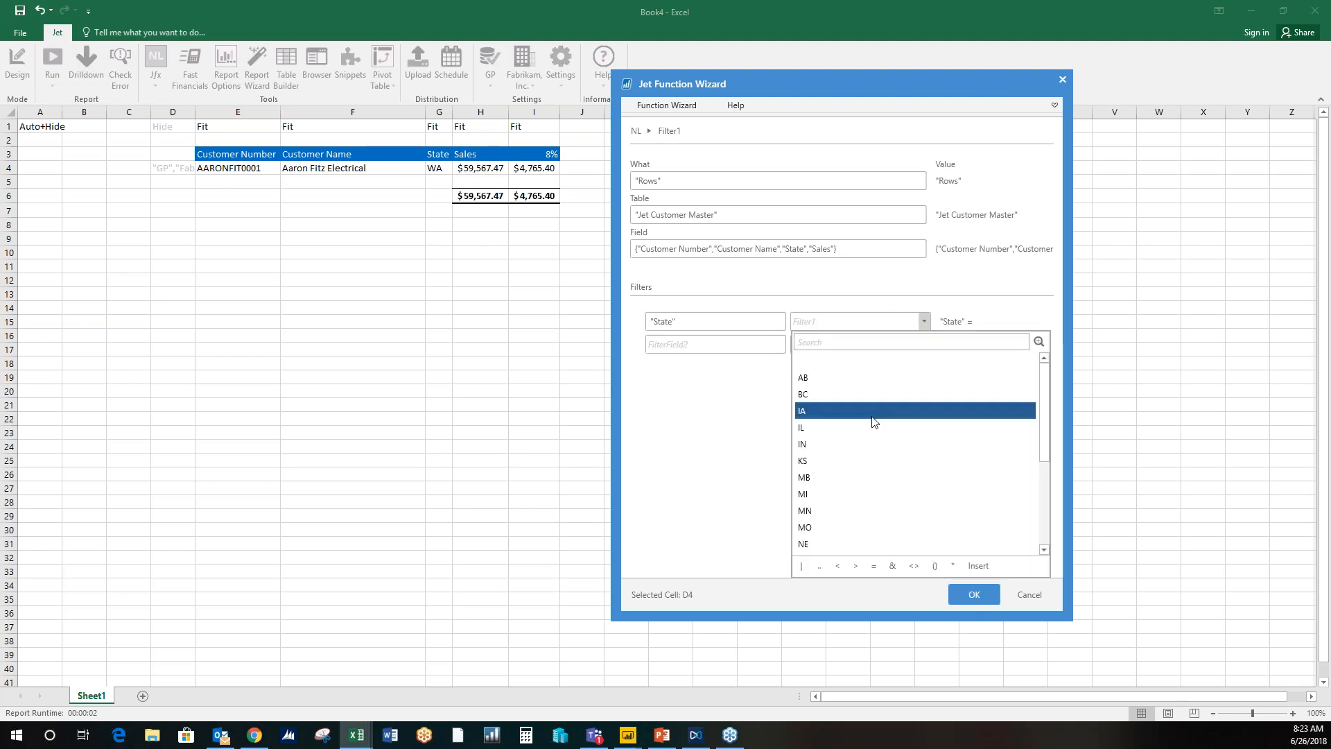
shift+click(865, 445)
click(975, 565)
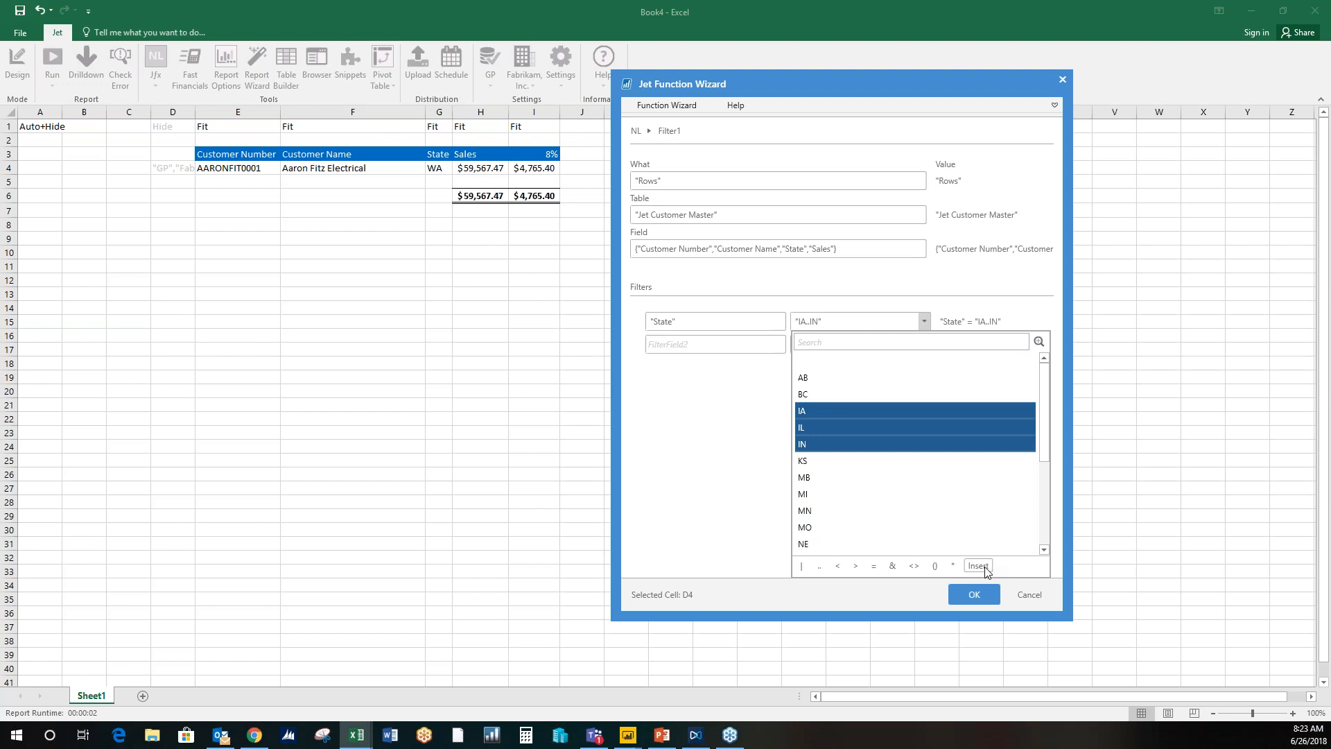
click(690, 369)
Step: Add a second filter on Sales with the value ">20000", and apply the function changes
click(743, 342)
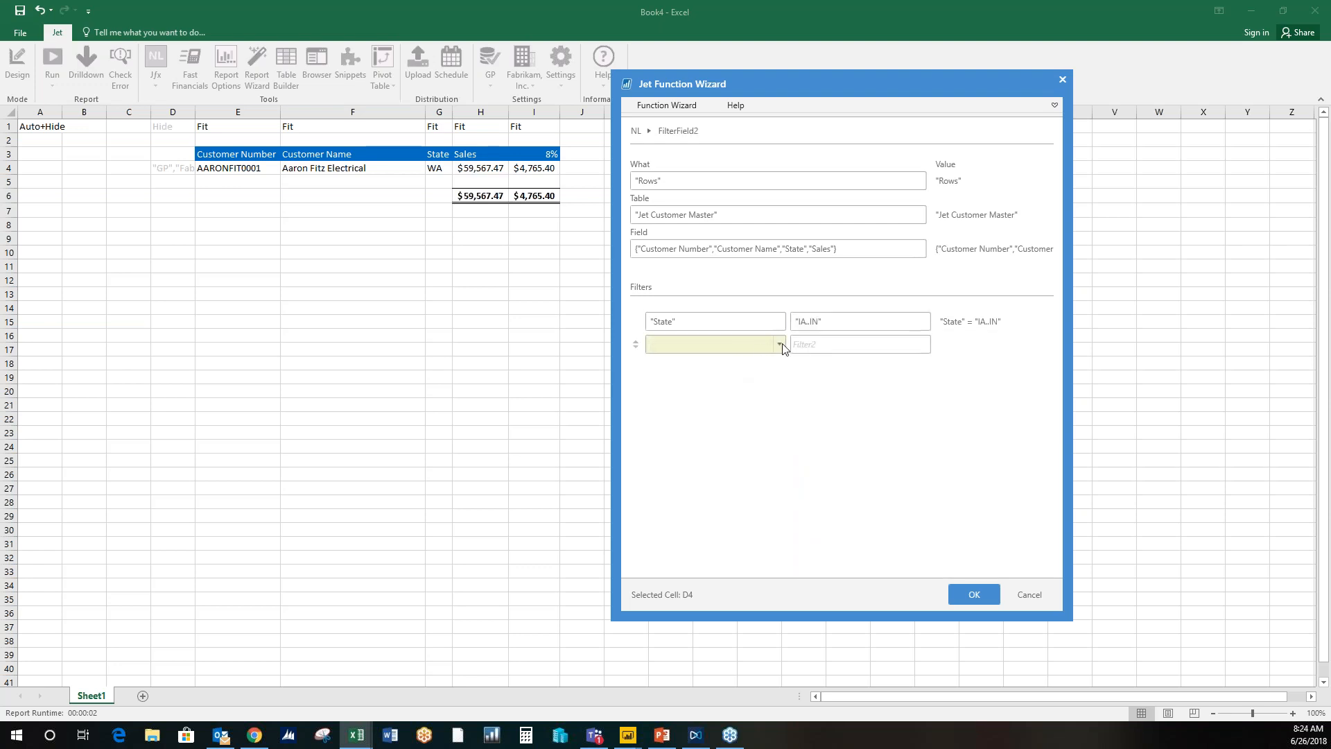
click(781, 346)
text(sales)
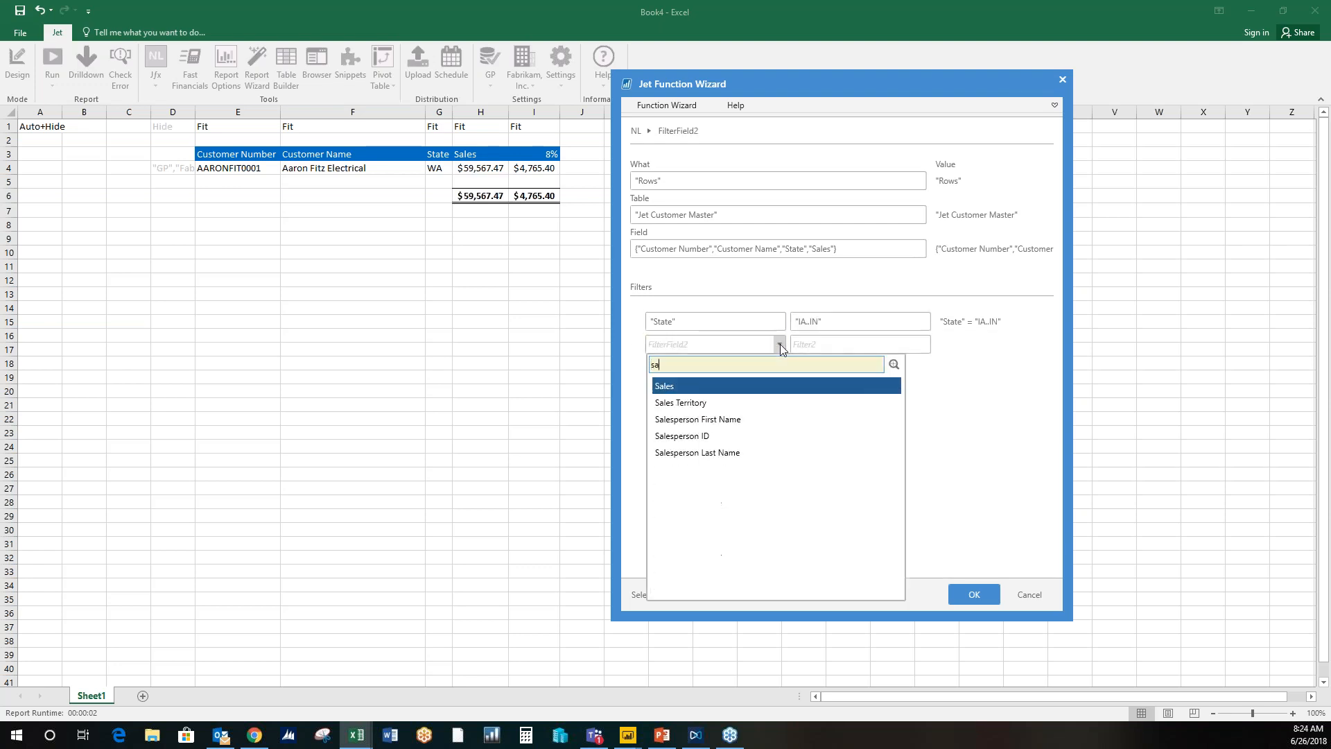
click(769, 388)
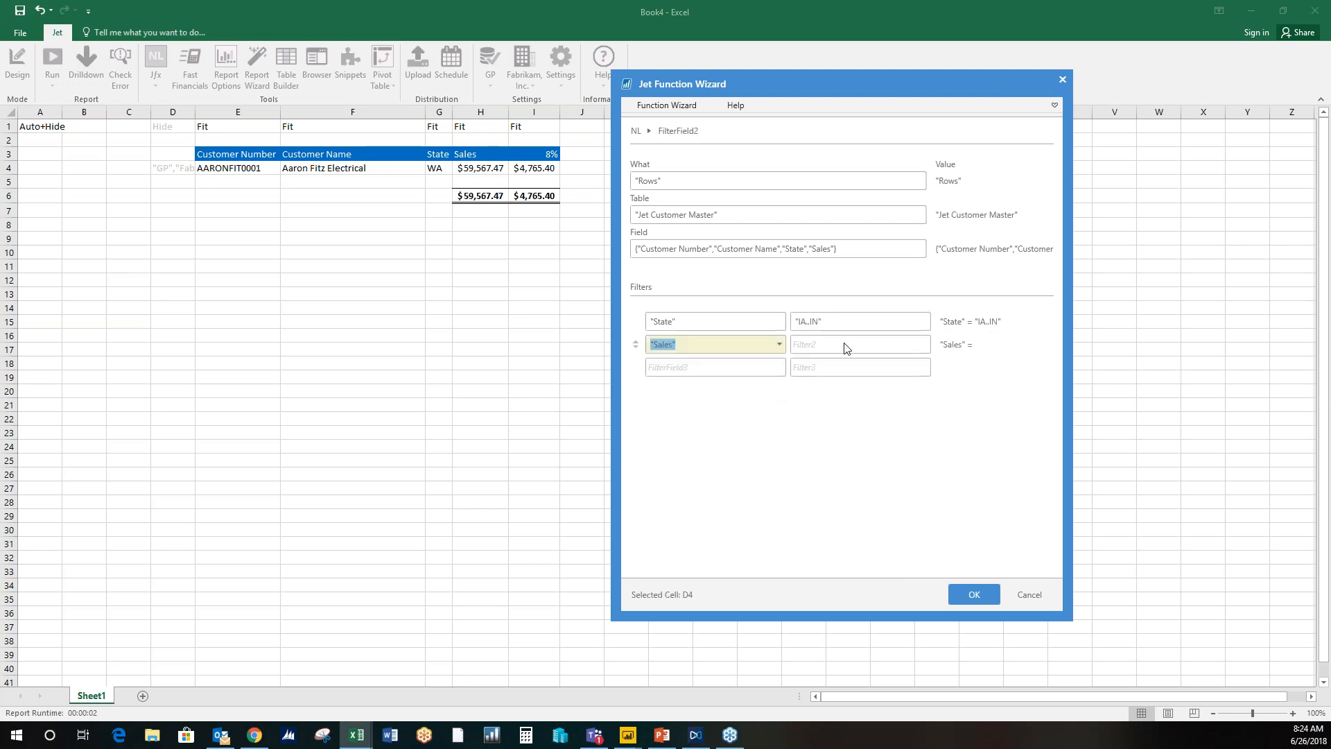
click(925, 345)
scroll(920, 460, down, 4)
scroll(901, 457, down, 2)
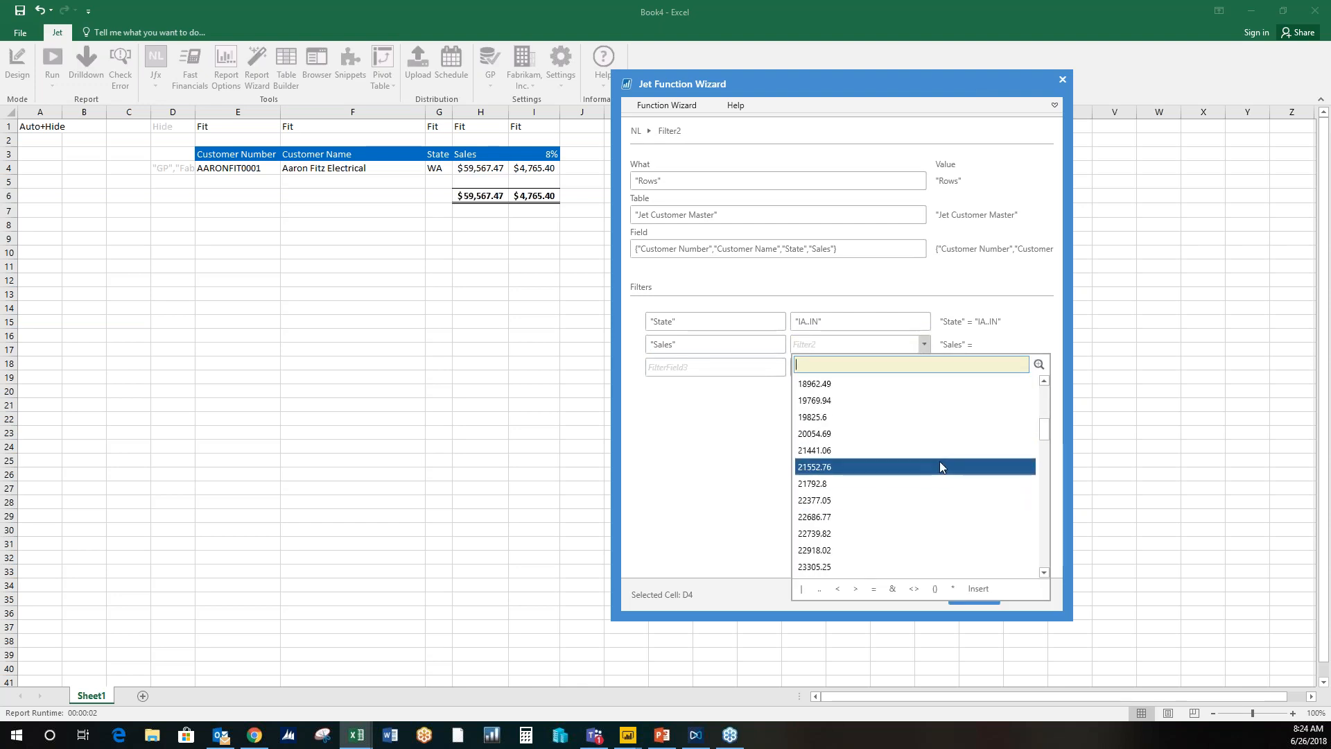
click(832, 345)
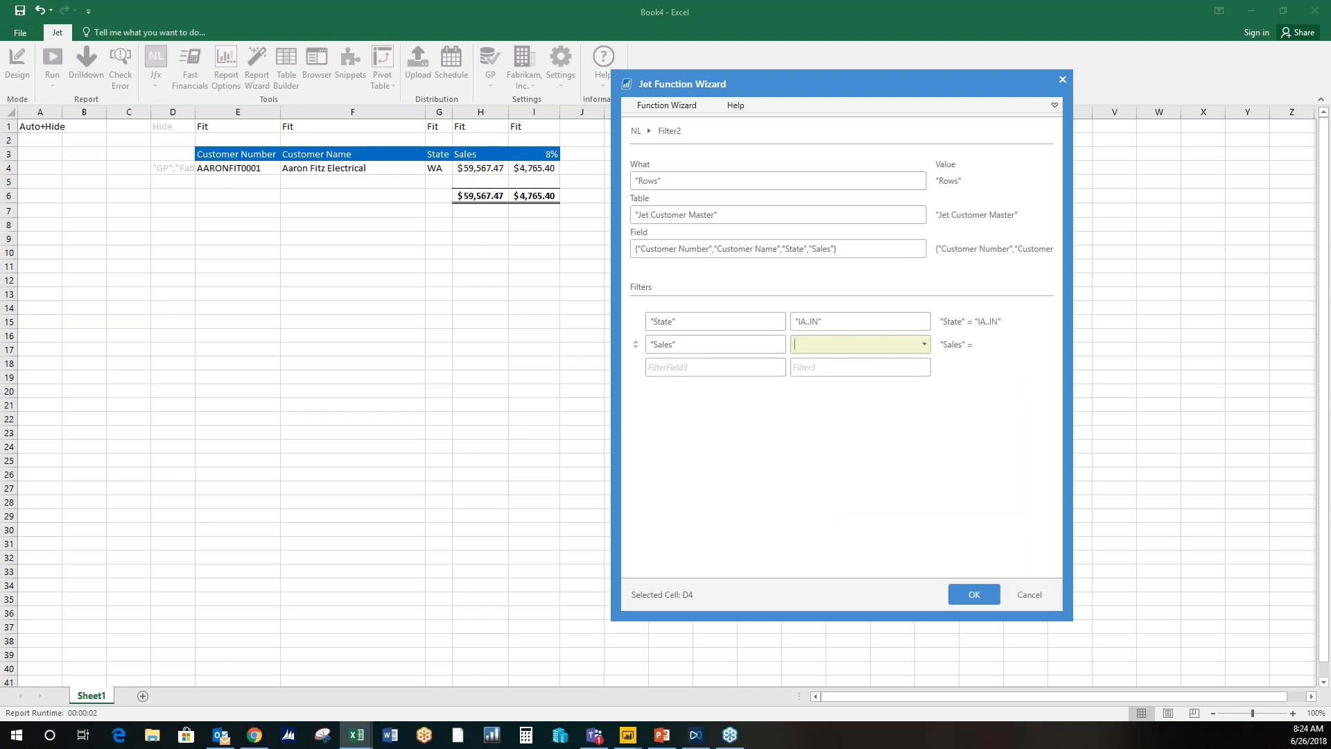
text(">20000")
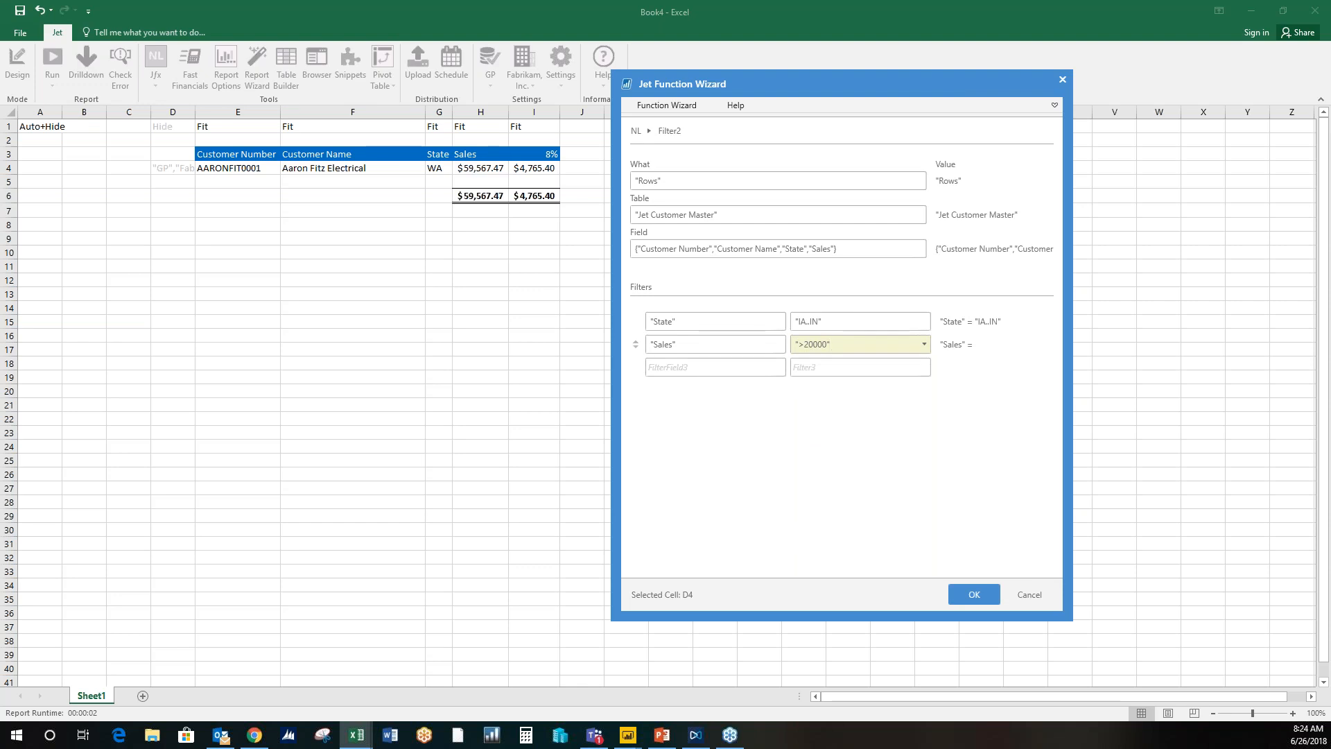
click(987, 596)
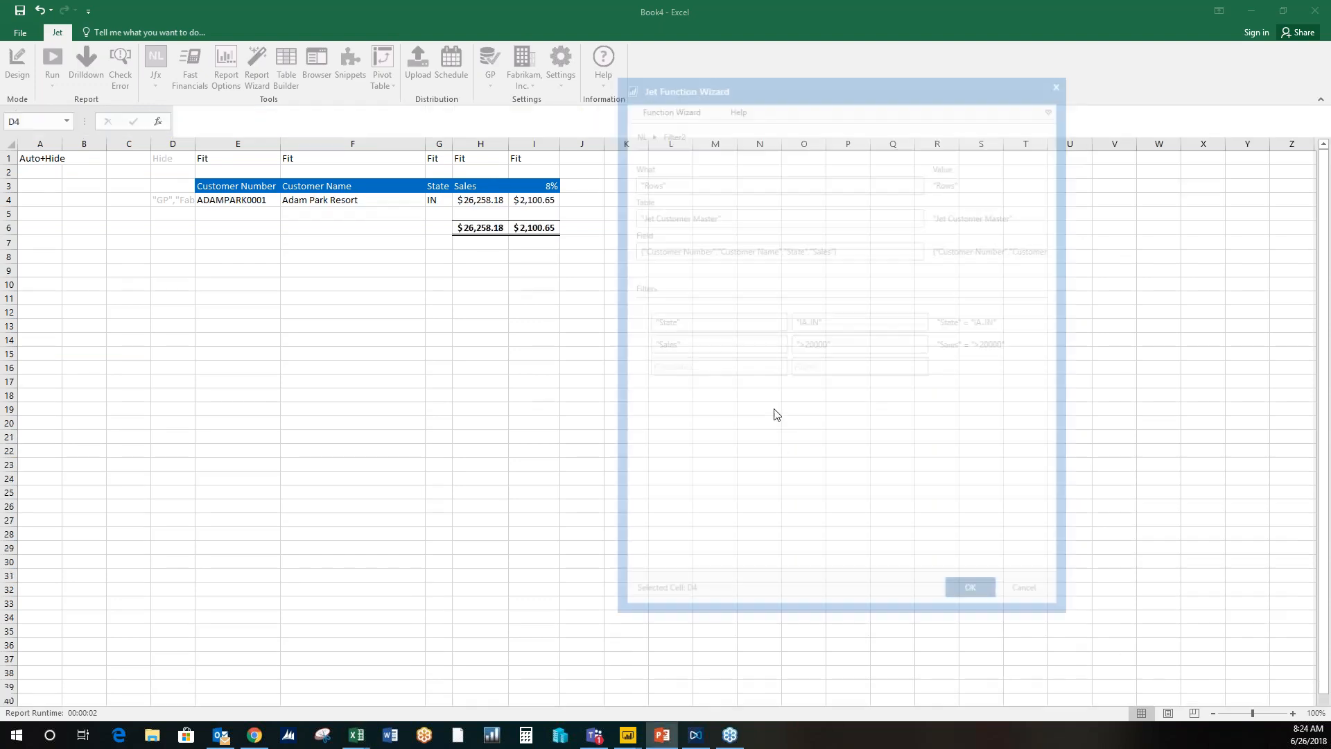
Step: Insert a clustered column chart of Sales by Customer Name, based on the cells F3:F5 and H3:H5
click(627, 215)
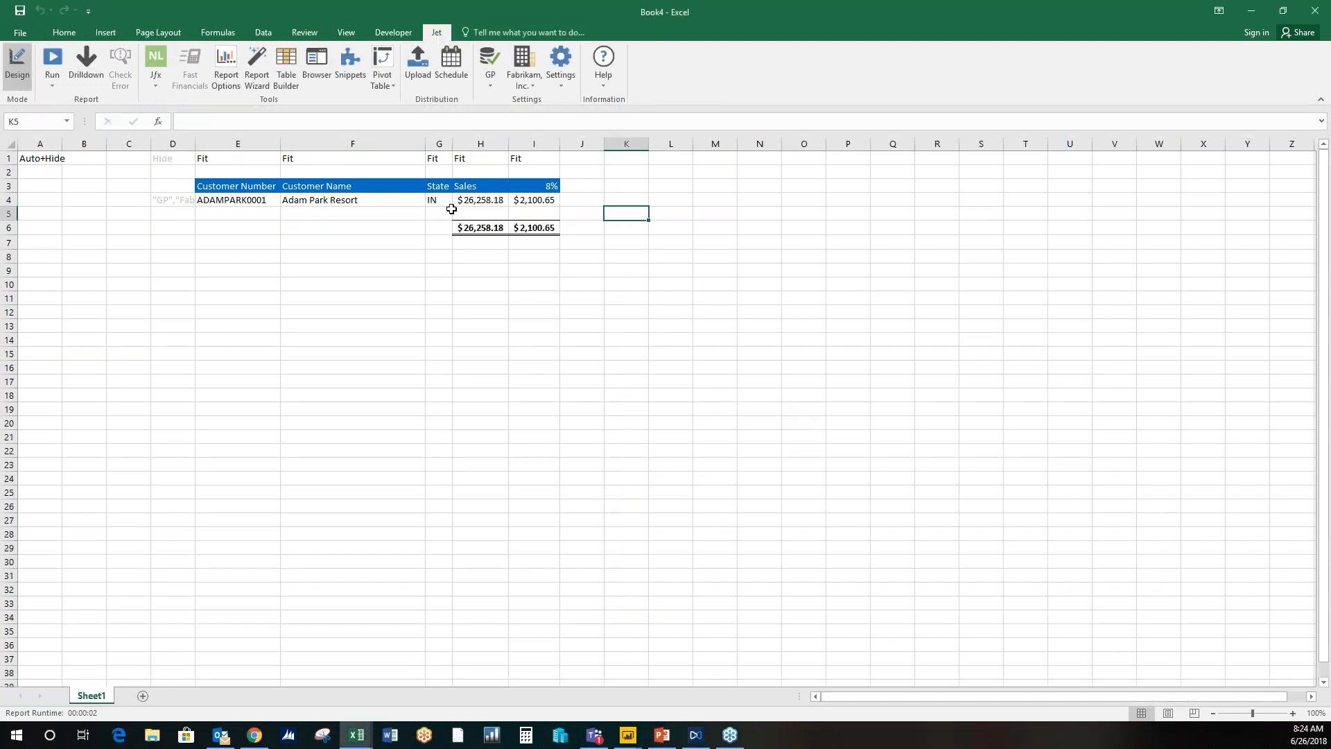
drag(371, 184, 378, 210)
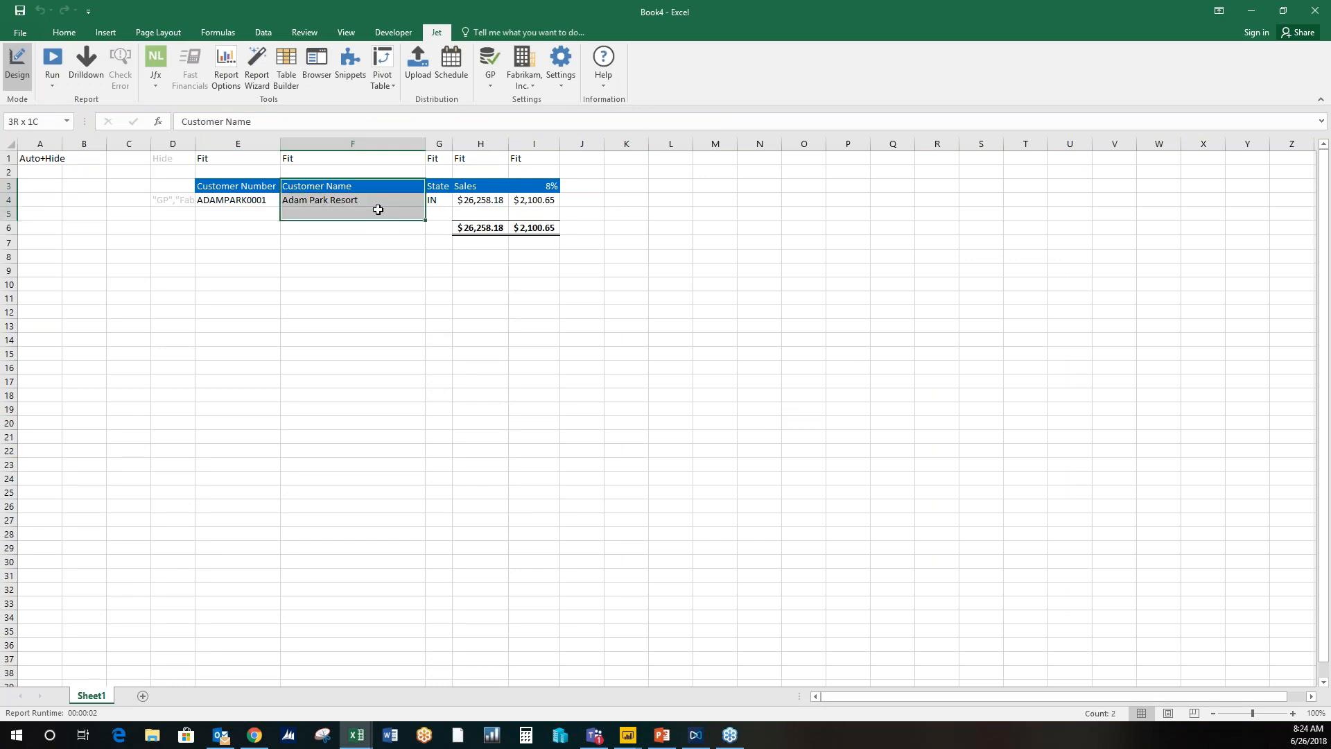
ctrl+drag(475, 186, 489, 214)
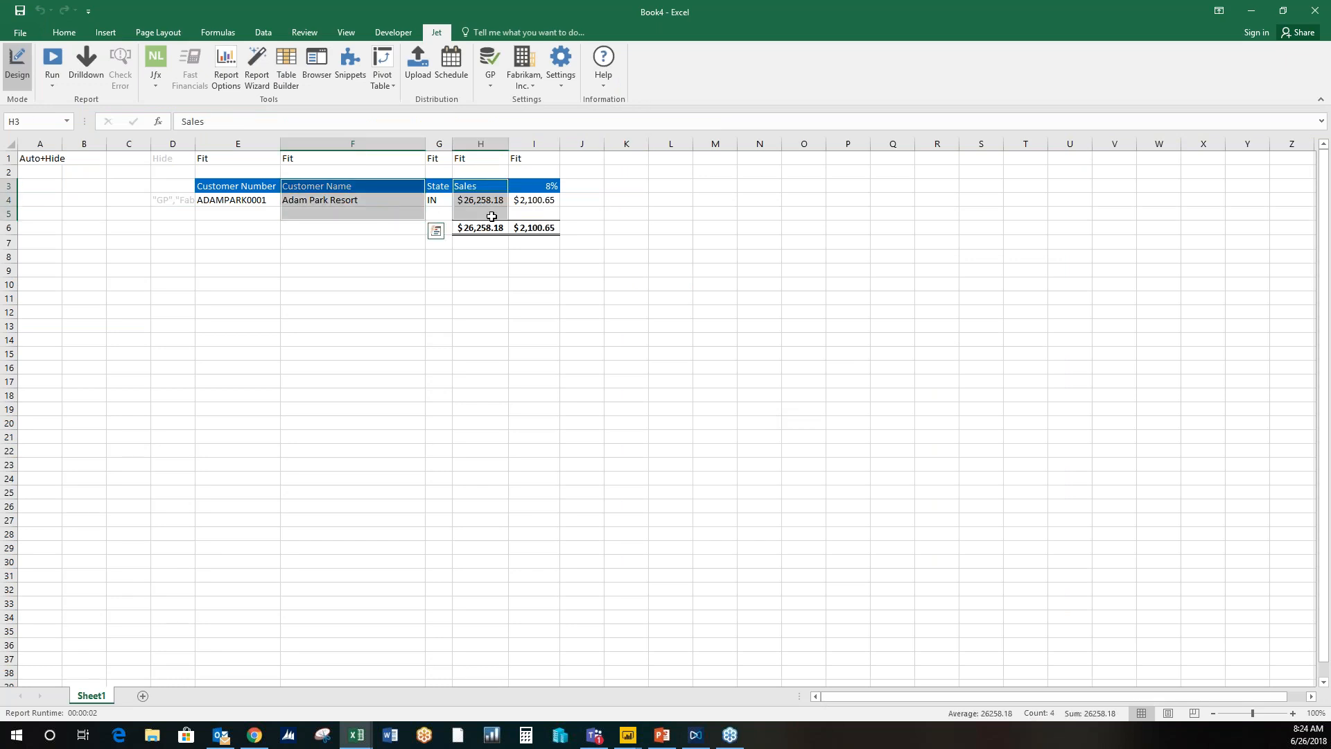
click(105, 32)
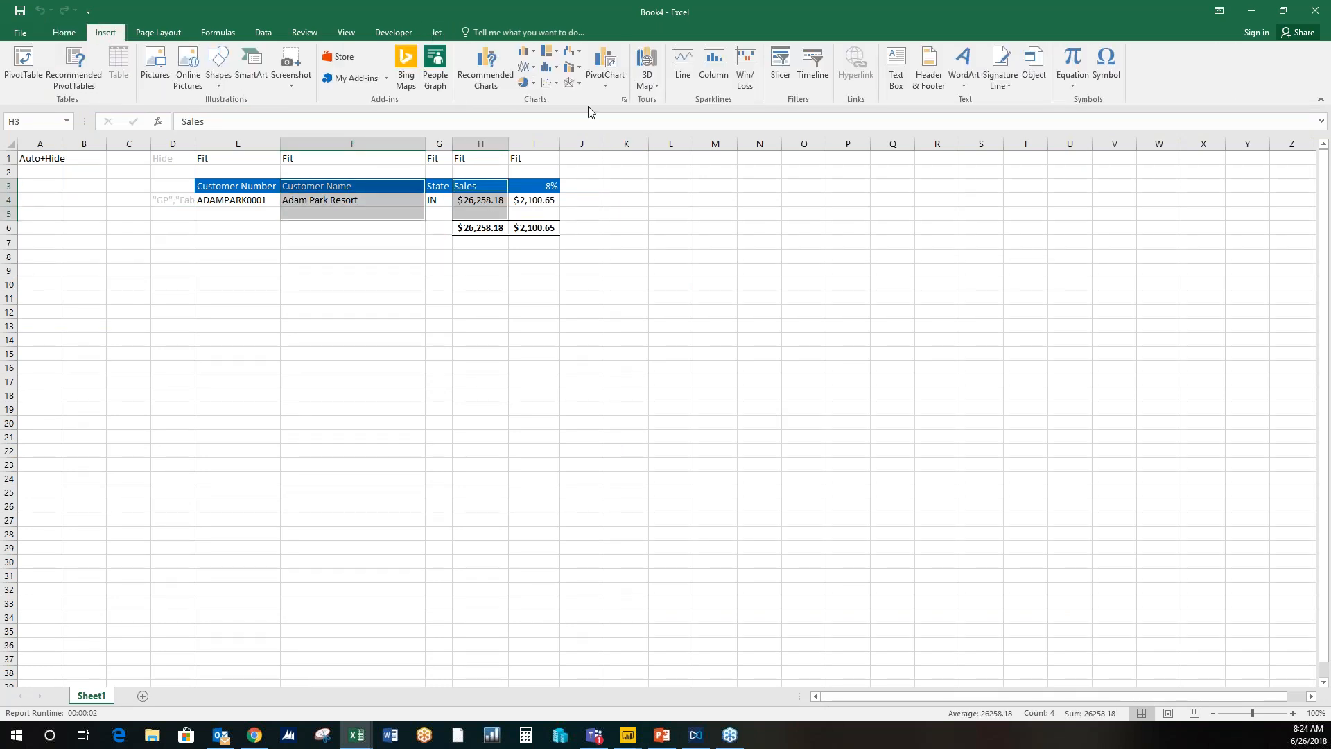
click(525, 53)
click(536, 94)
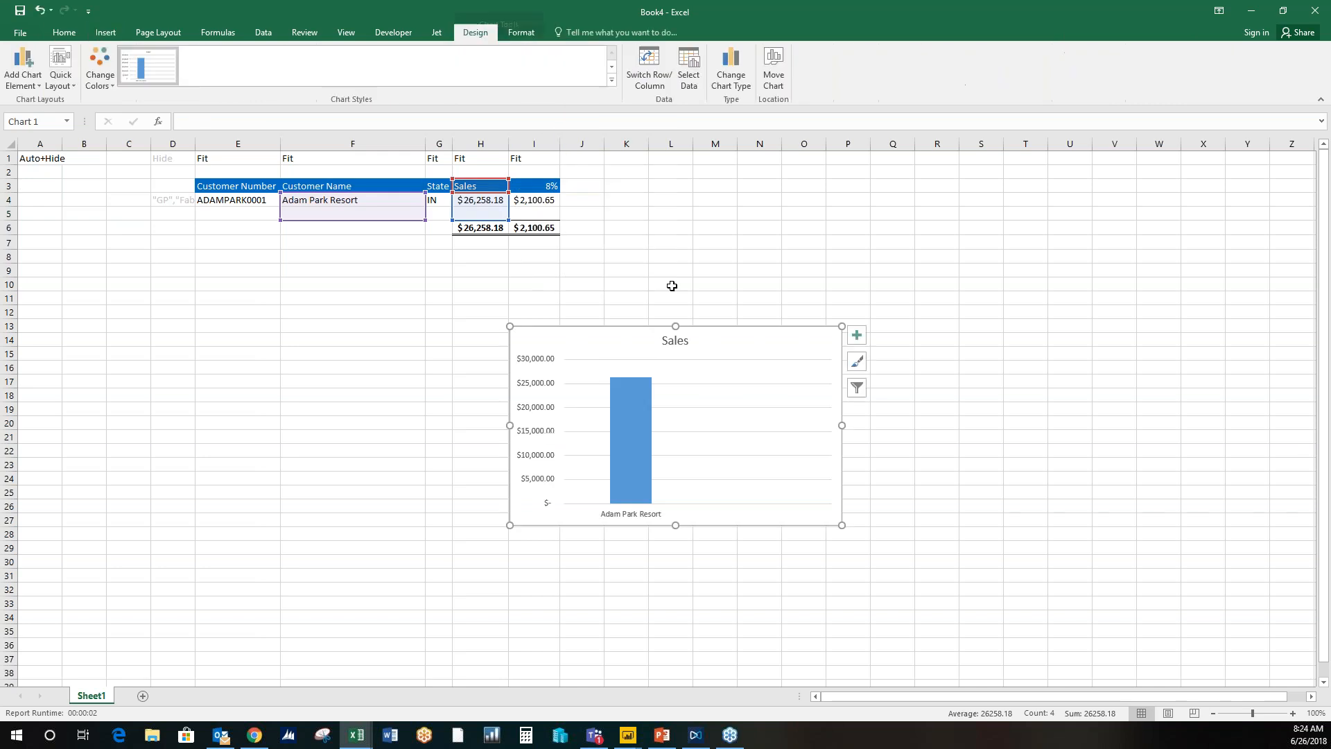
Step: Move the Sales chart below the totals to start at row 9, and enlarge it to reach about column K and row 25
drag(722, 324, 414, 270)
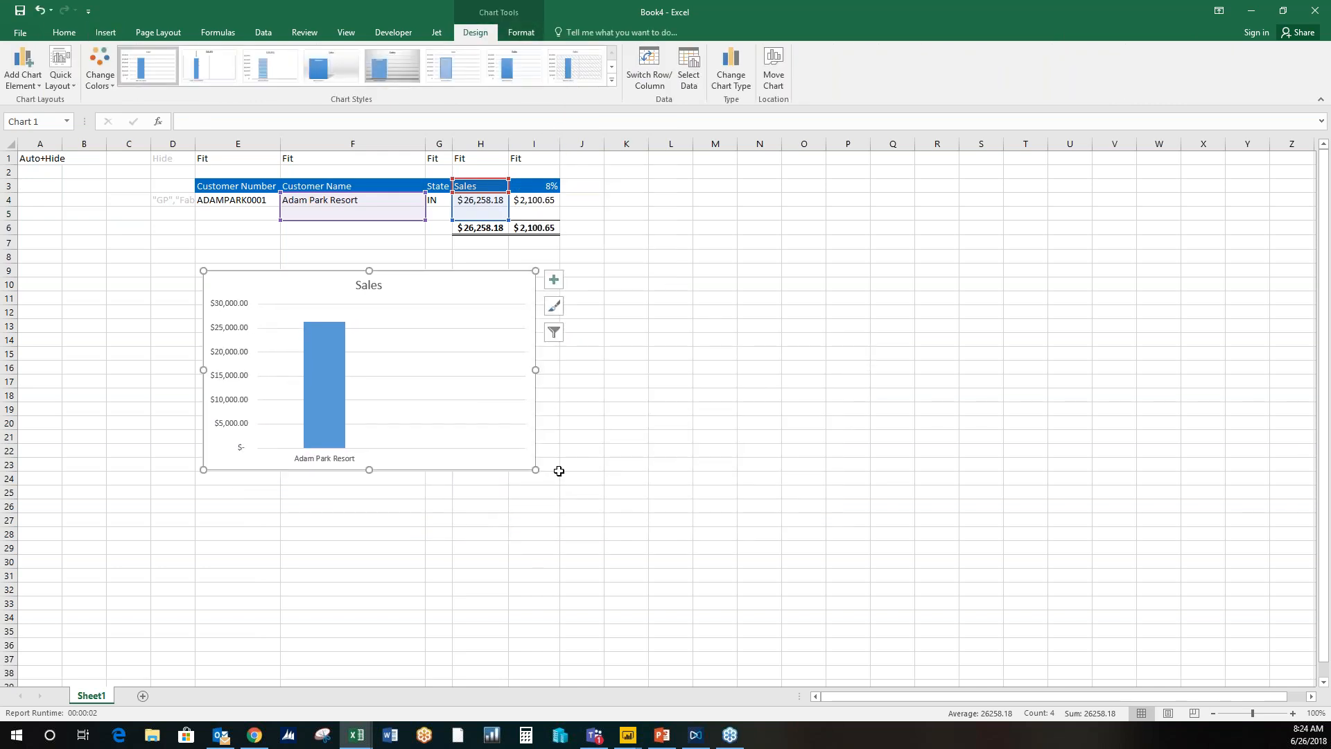
drag(535, 469, 621, 499)
click(715, 449)
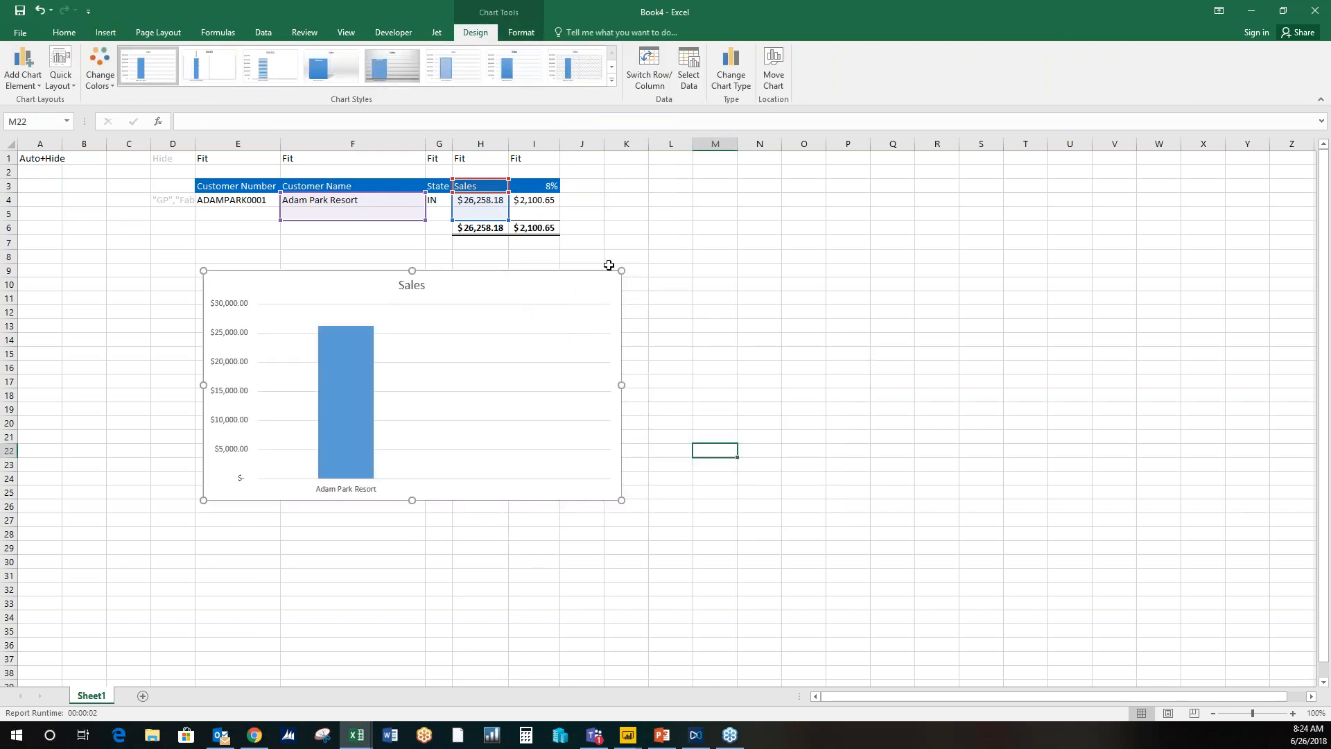
Step: Hide the worksheet gridlines, run the Jet report, and check the listing and its Sales chart
click(346, 33)
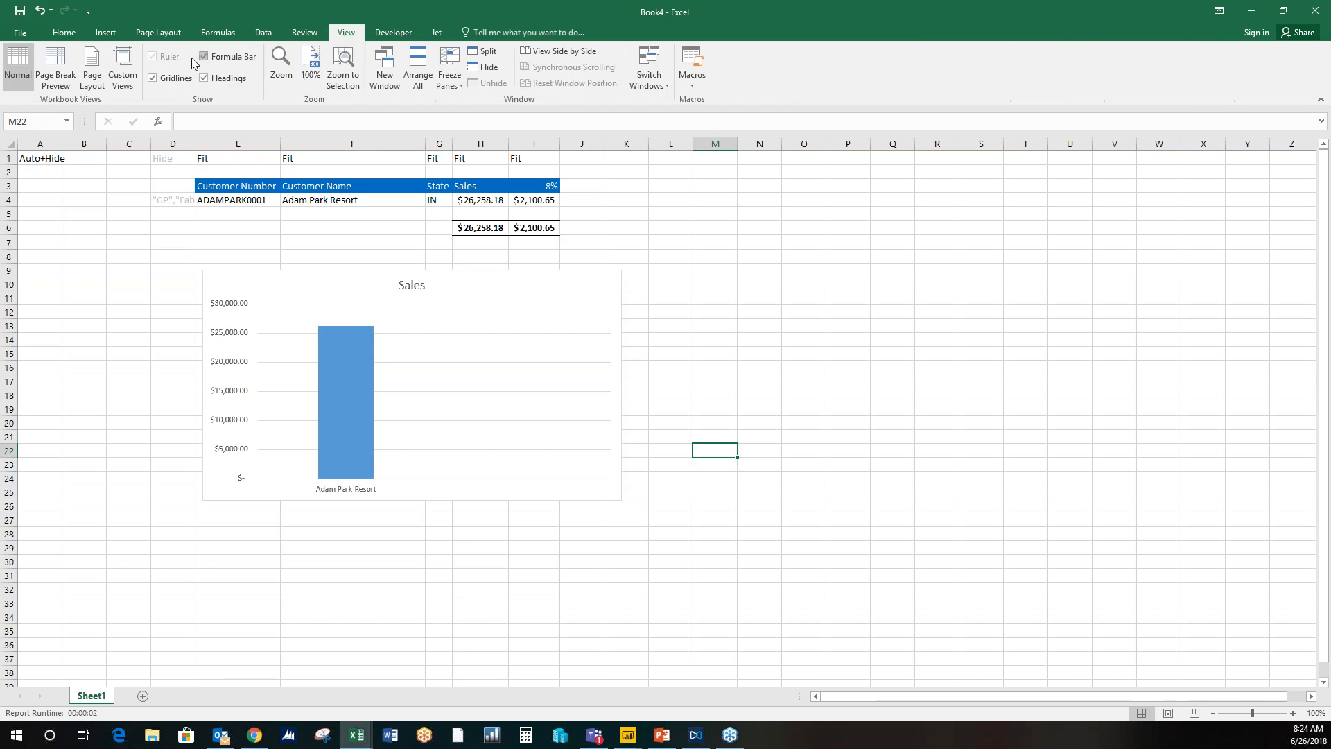
click(168, 78)
click(436, 32)
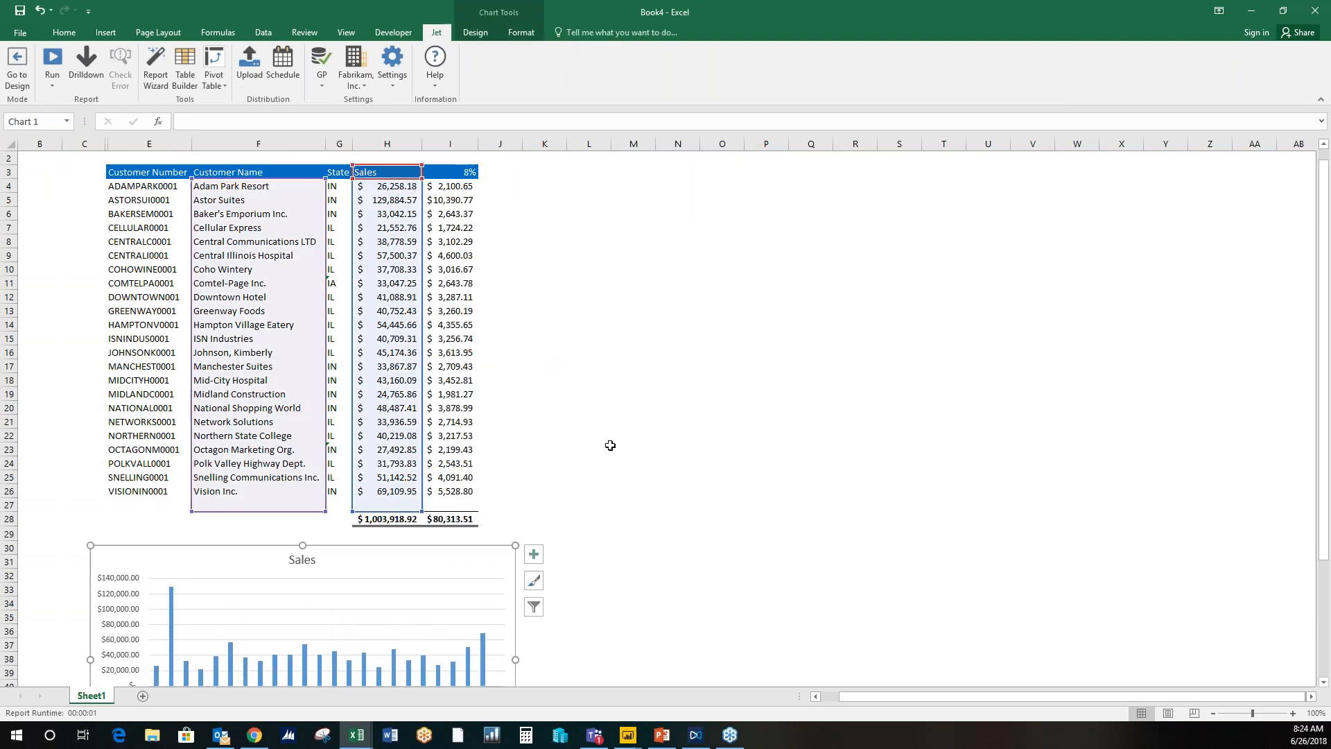
scroll(615, 443, down, 3)
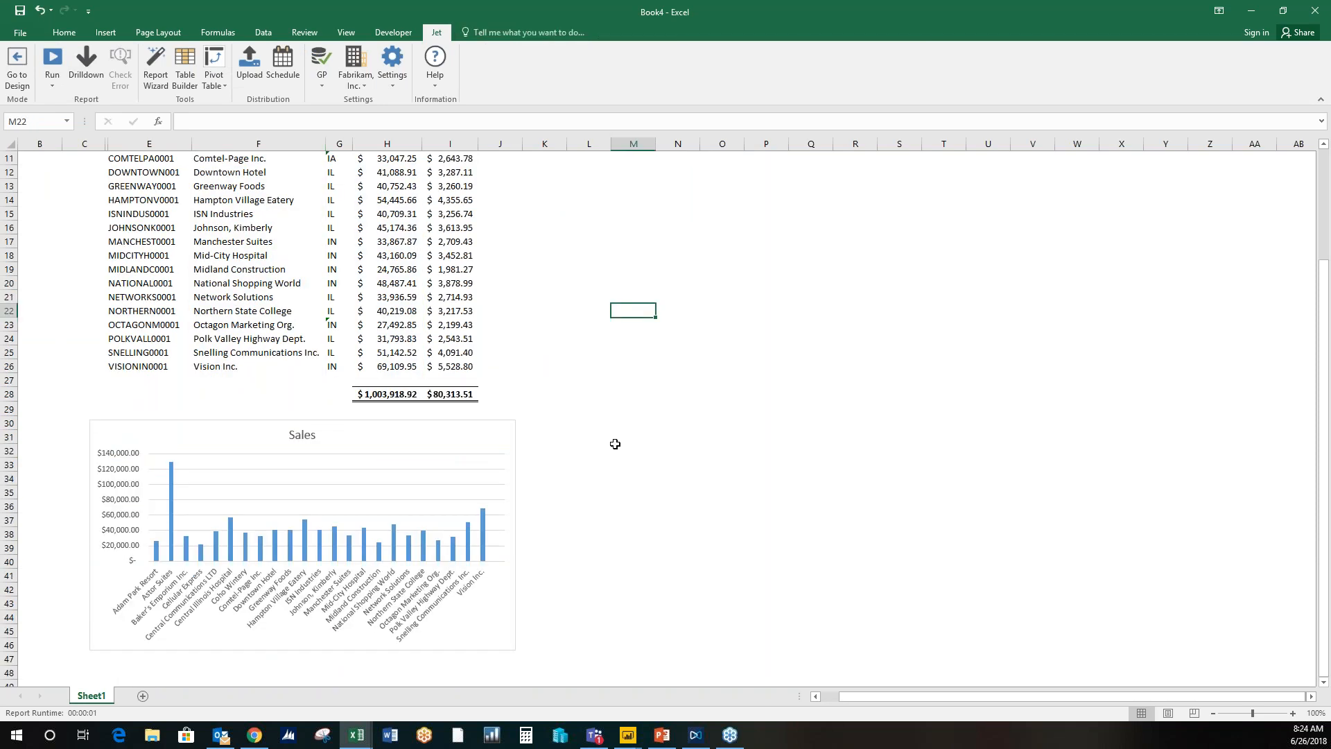
scroll(615, 443, up, 3)
Step: Increase the height of row 2 to leave a blank heading area above the customer listing
drag(7, 165, 7, 284)
drag(60, 229, 380, 228)
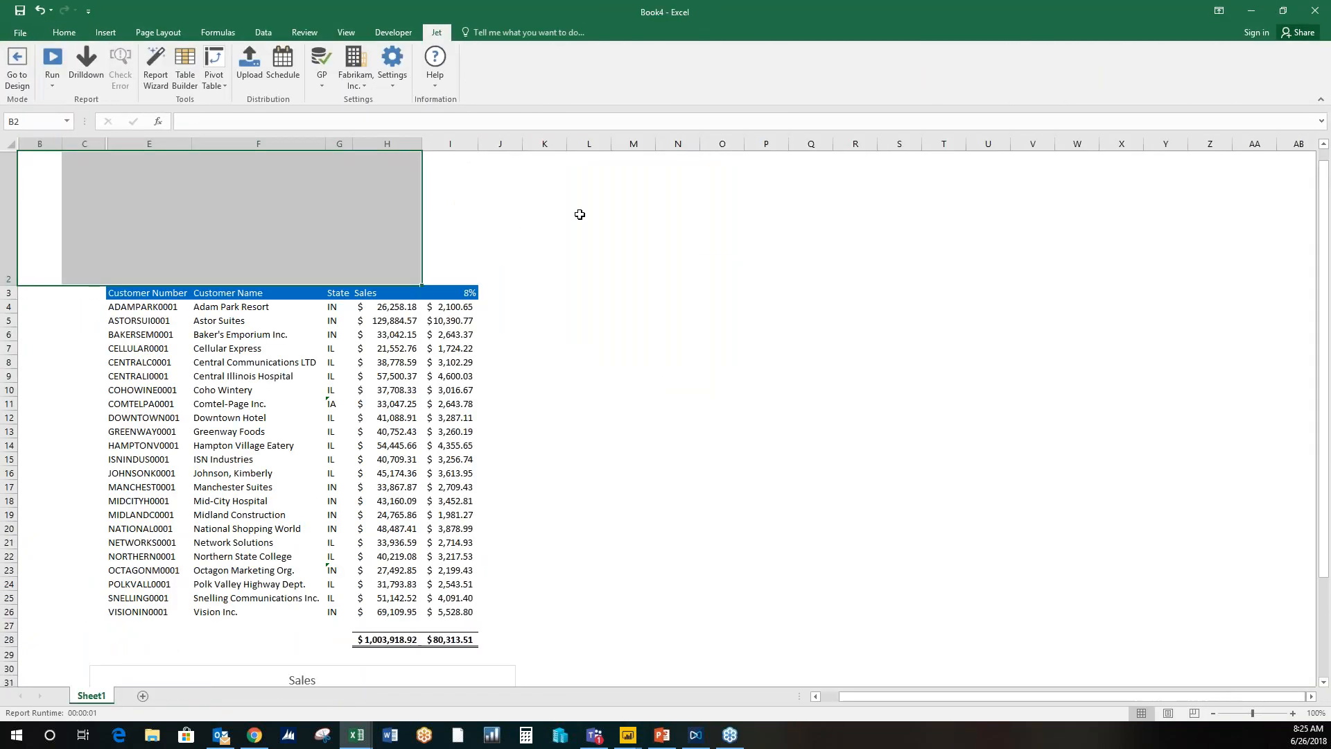
click(551, 219)
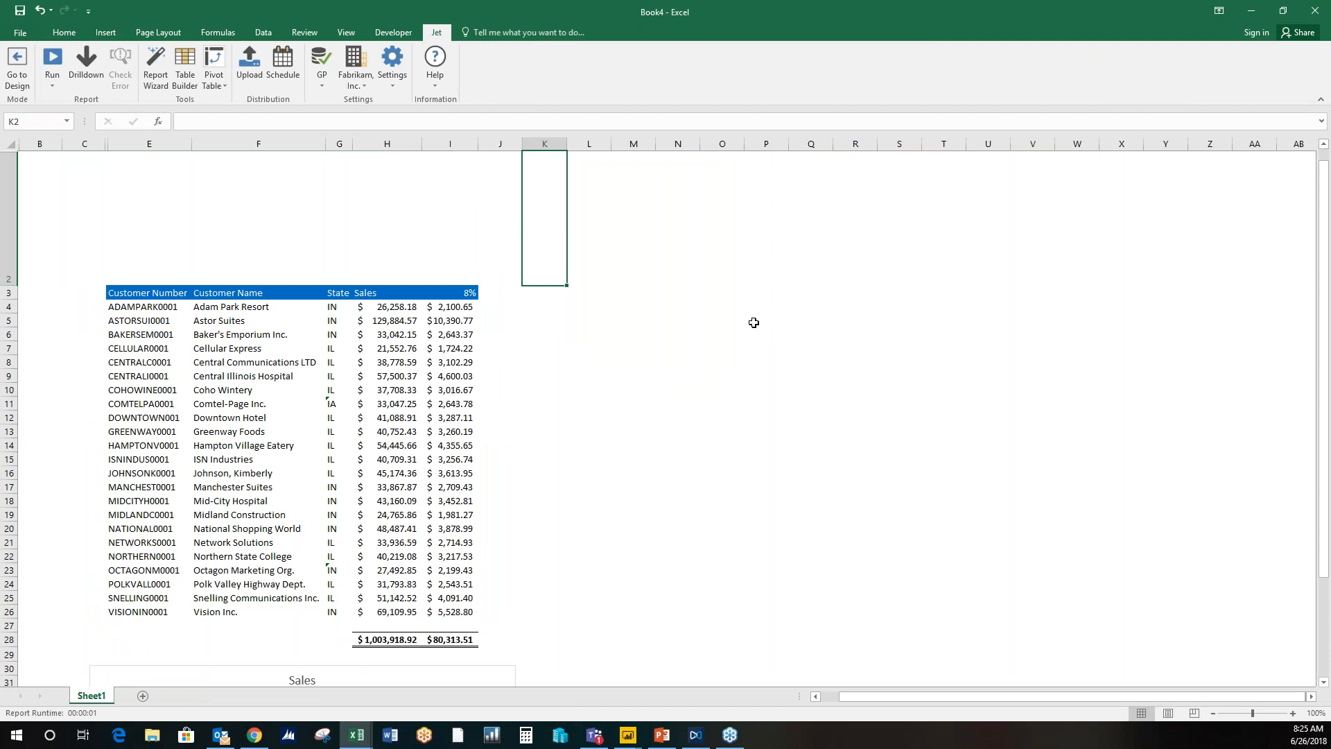
click(560, 346)
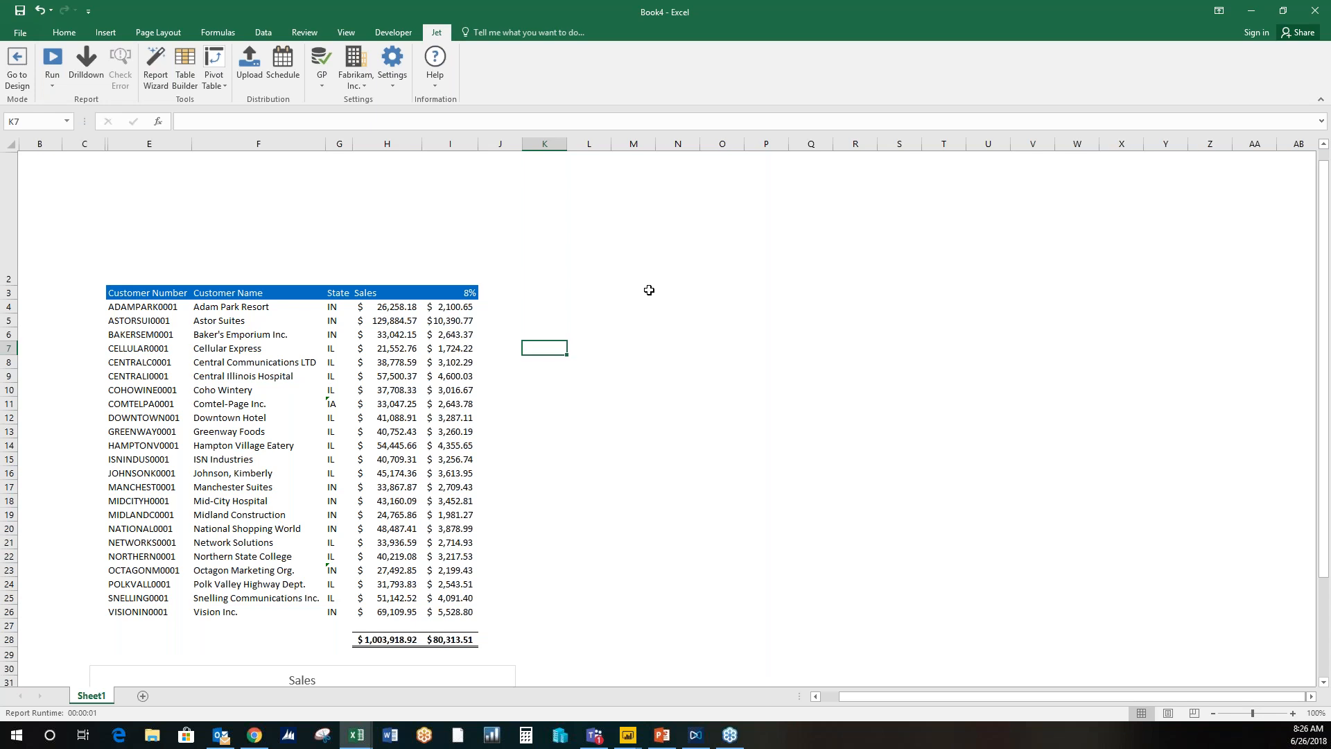
Step: Draft a new scheduled Jet task that runs weekly on Monday
click(281, 69)
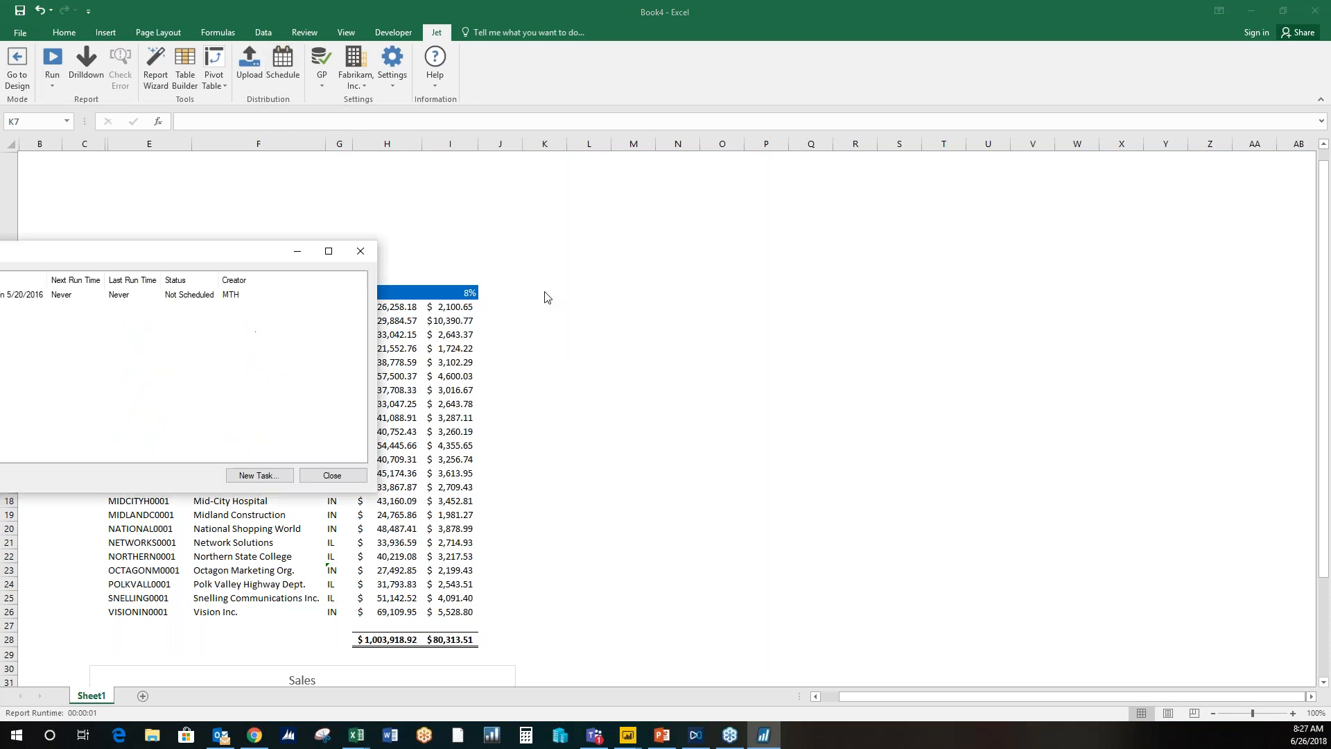
click(865, 393)
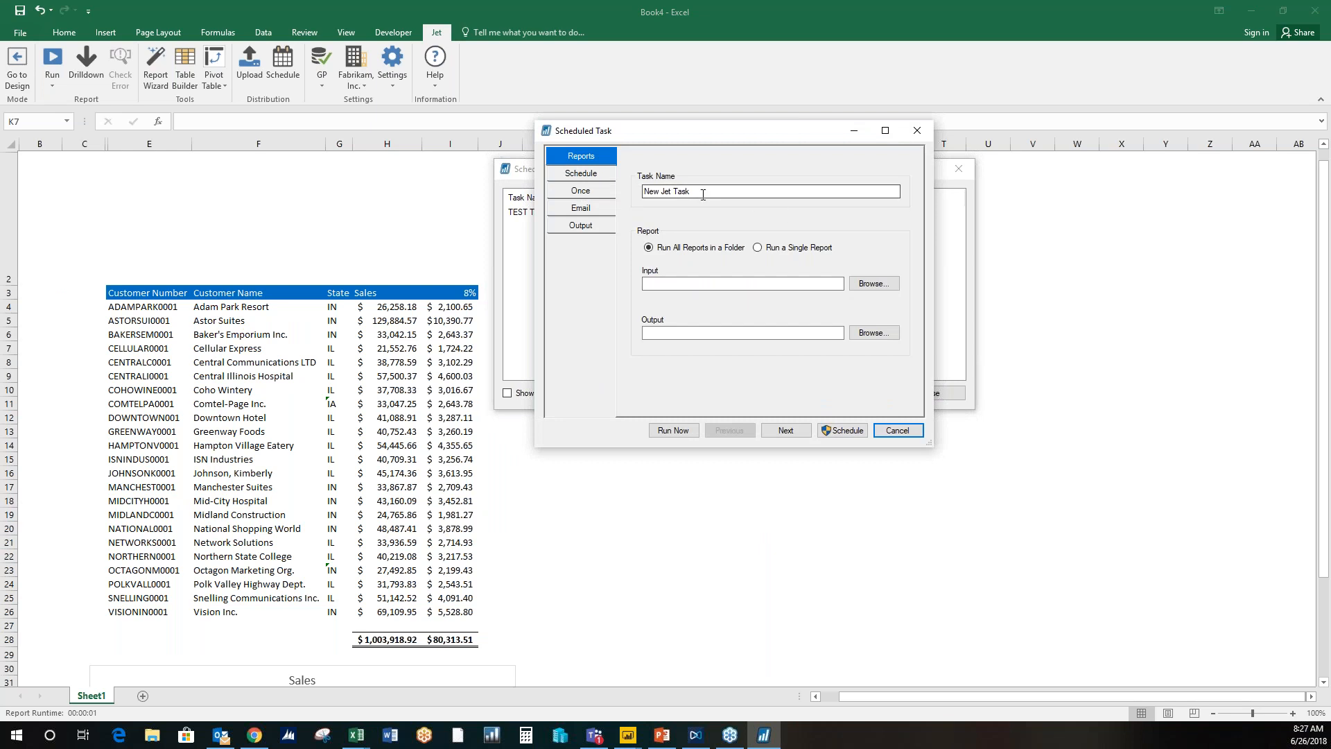
click(592, 175)
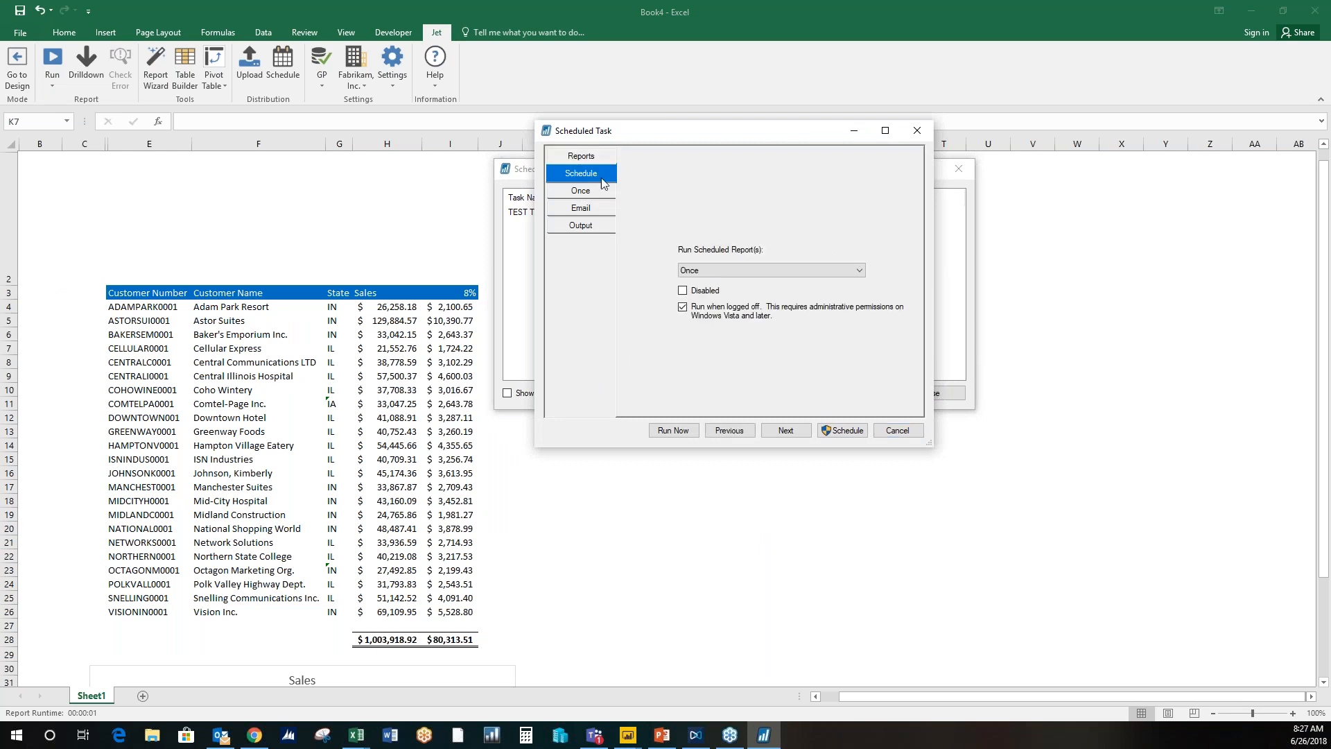
click(856, 272)
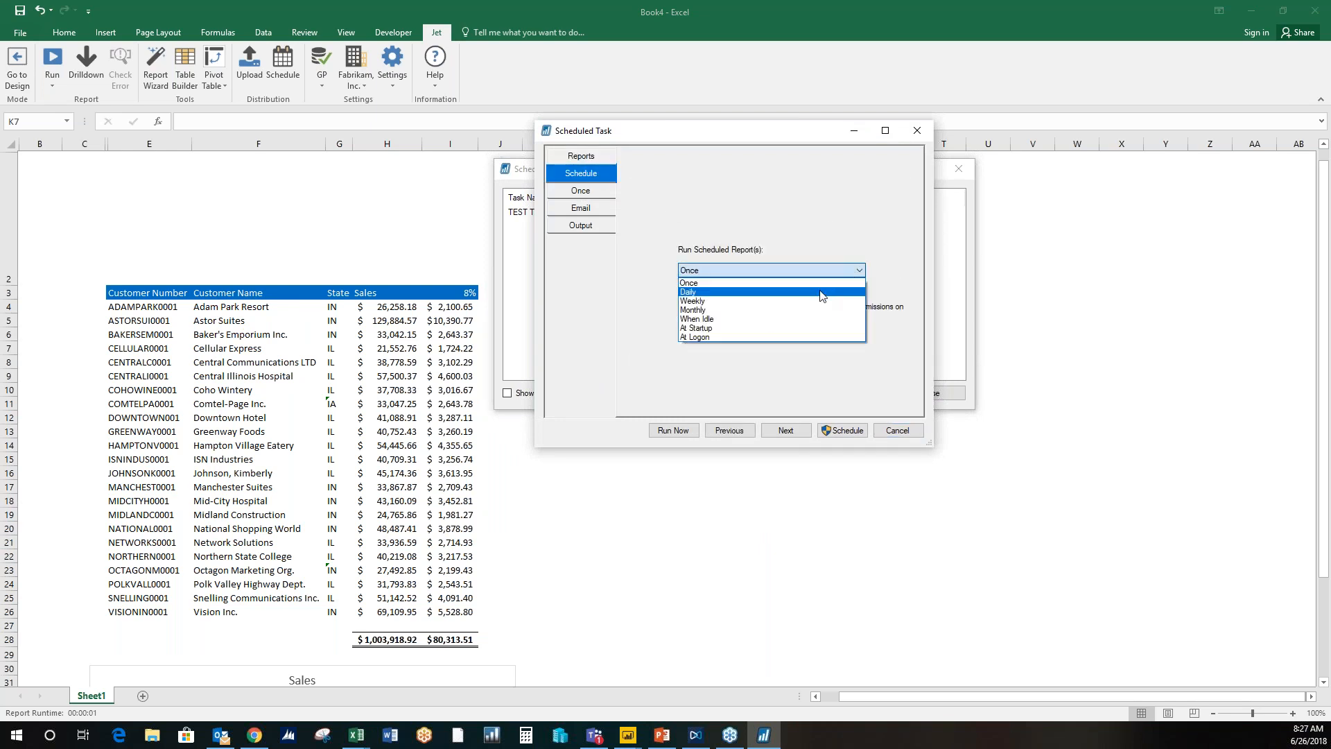
click(815, 303)
click(598, 195)
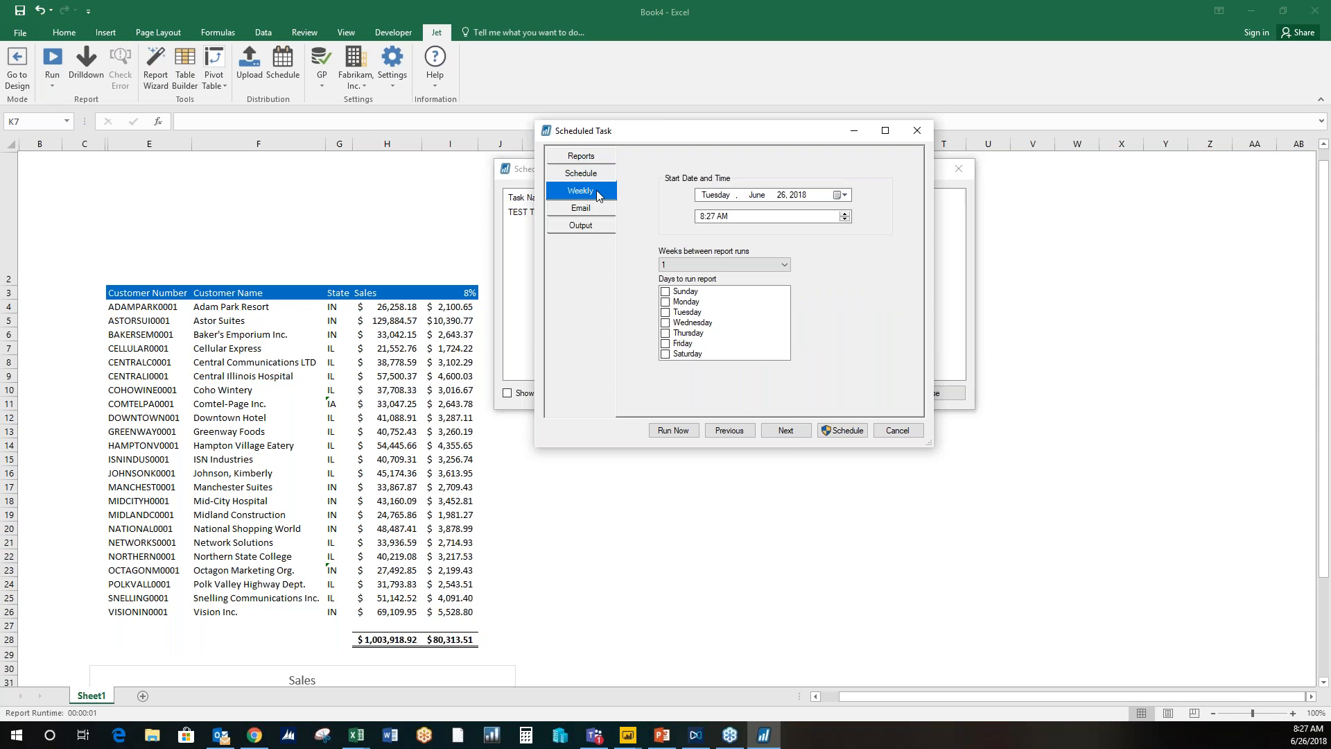
click(666, 303)
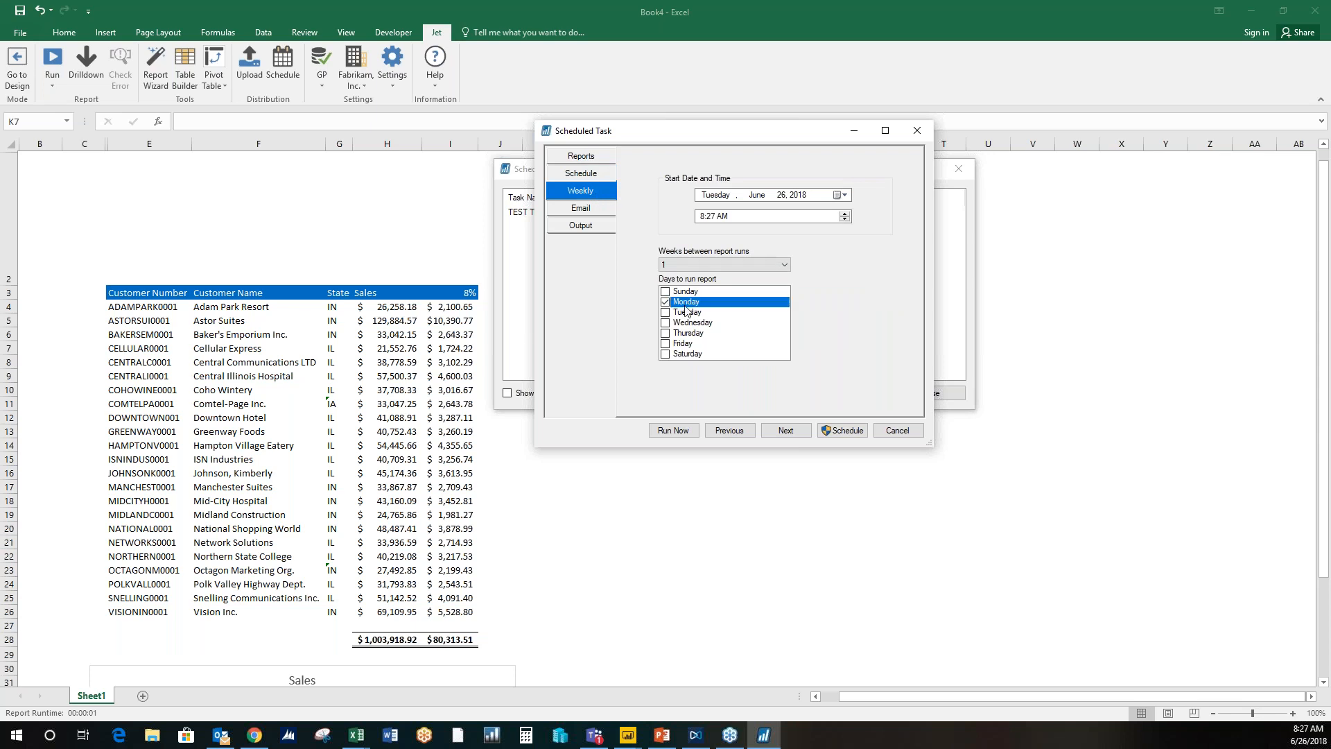
Step: Examine the scheduled task's email settings and output formats, then discard the task and close the scheduler
click(588, 207)
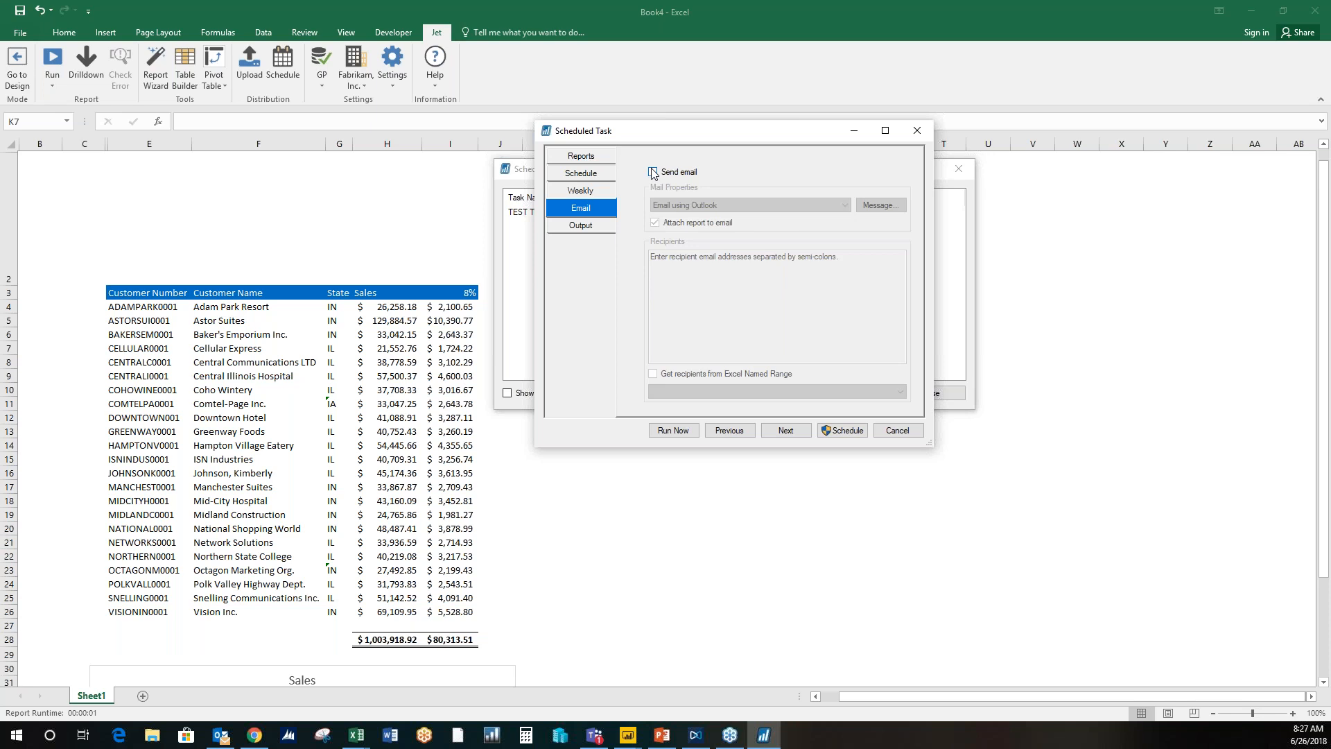
click(601, 226)
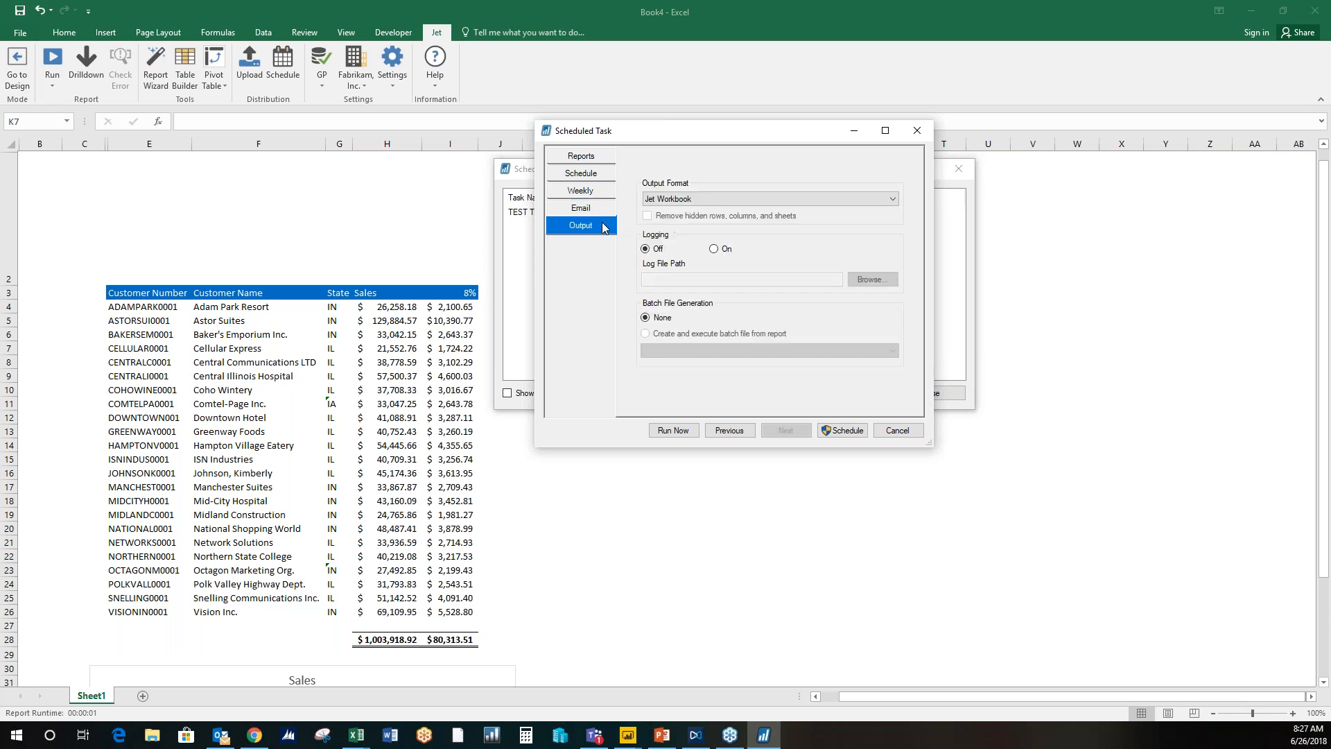
click(783, 205)
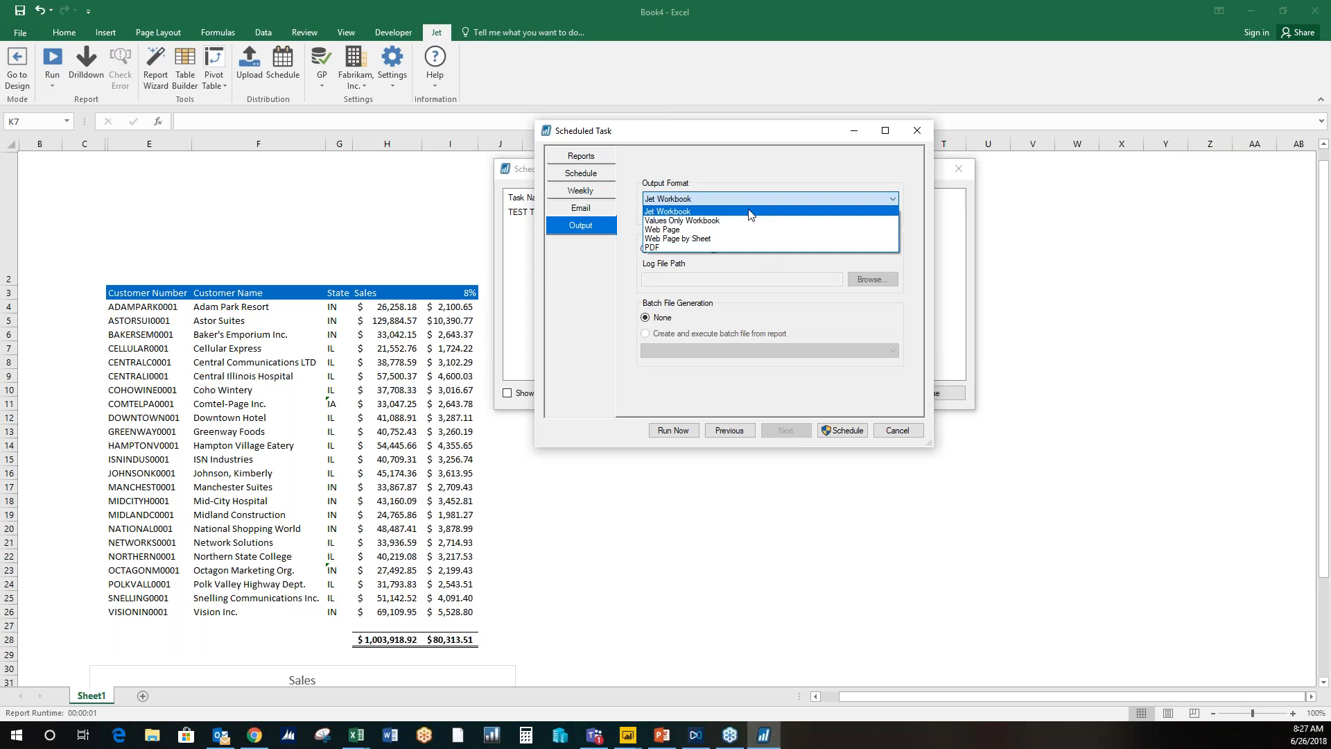
click(805, 323)
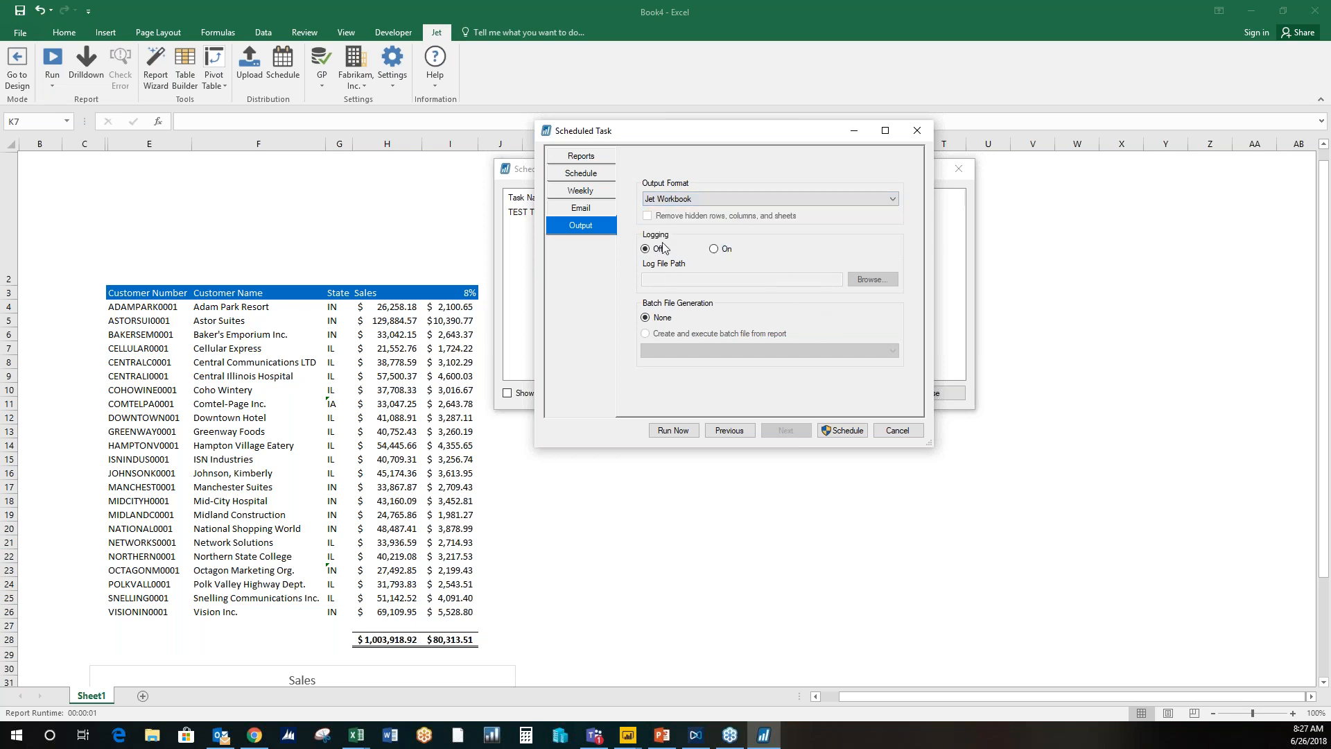
click(897, 430)
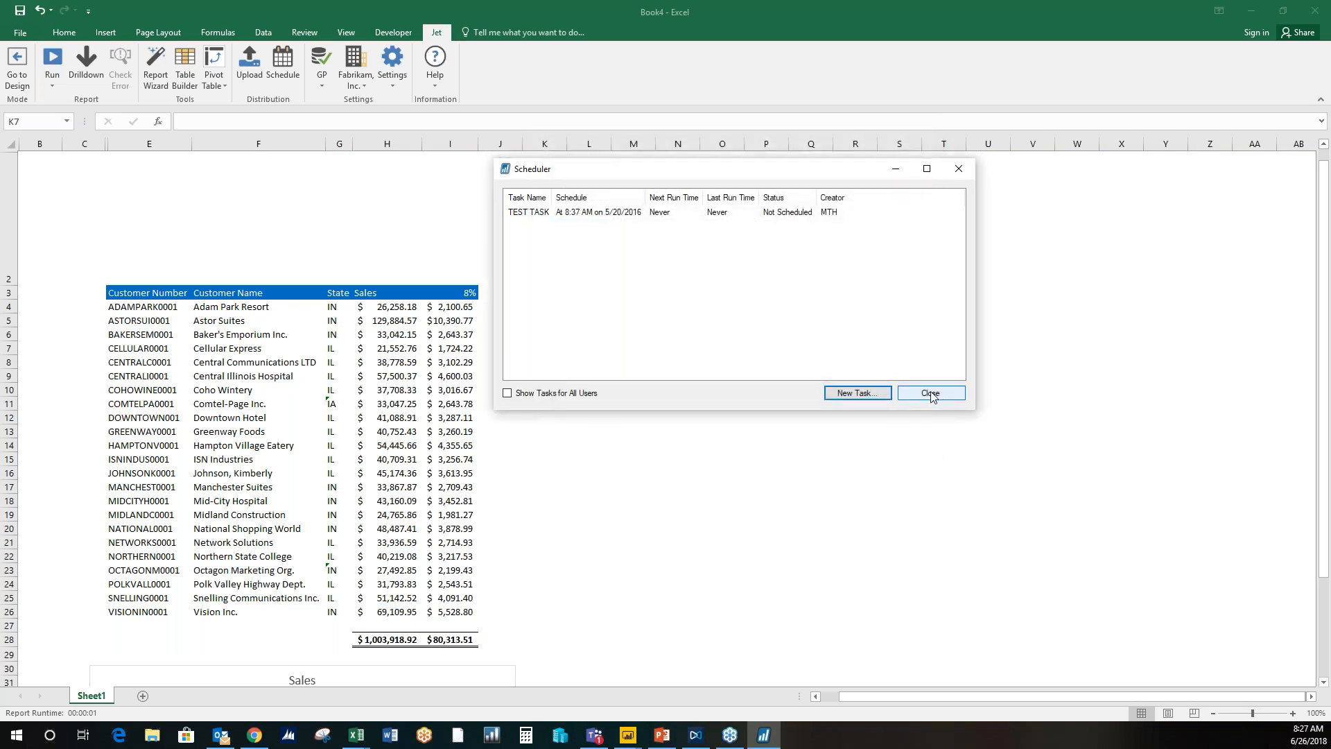
click(948, 393)
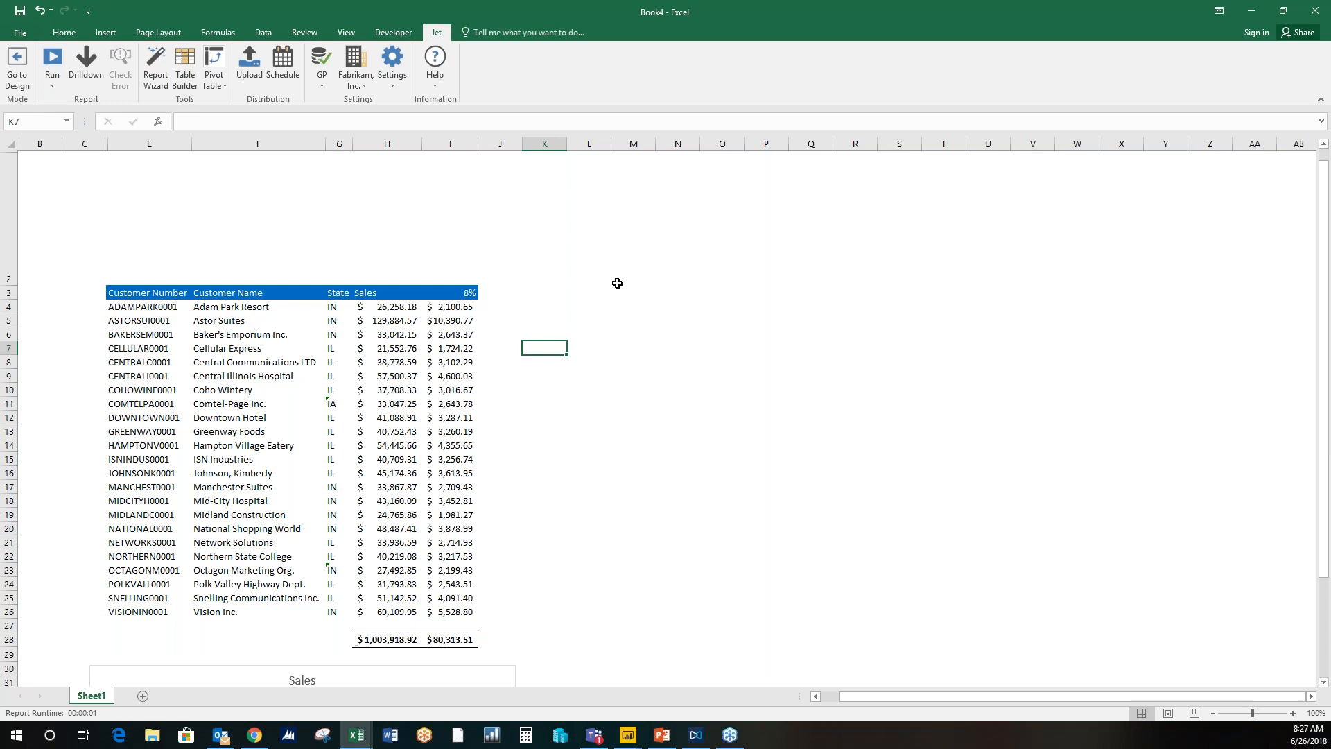
Step: Switch to the Jet Web Portal in Chrome and sign in with the prefilled credentials
click(254, 736)
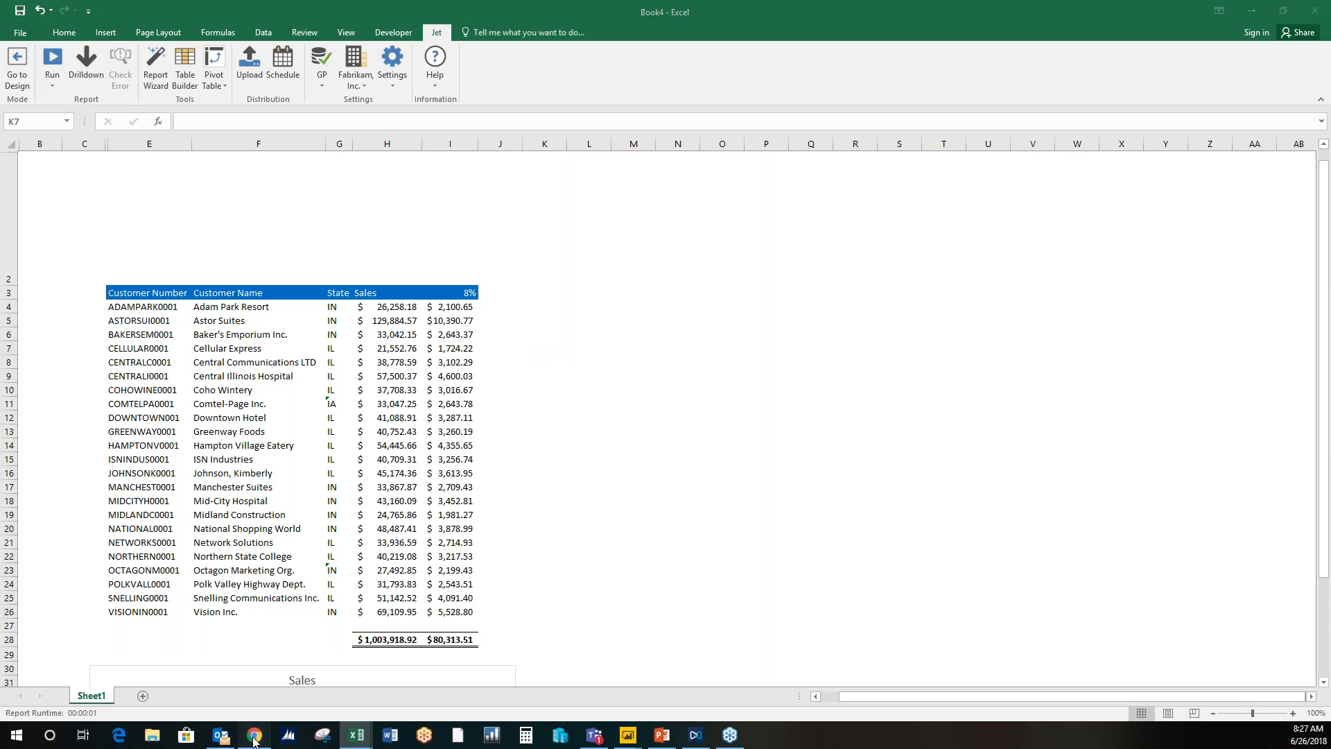
click(208, 9)
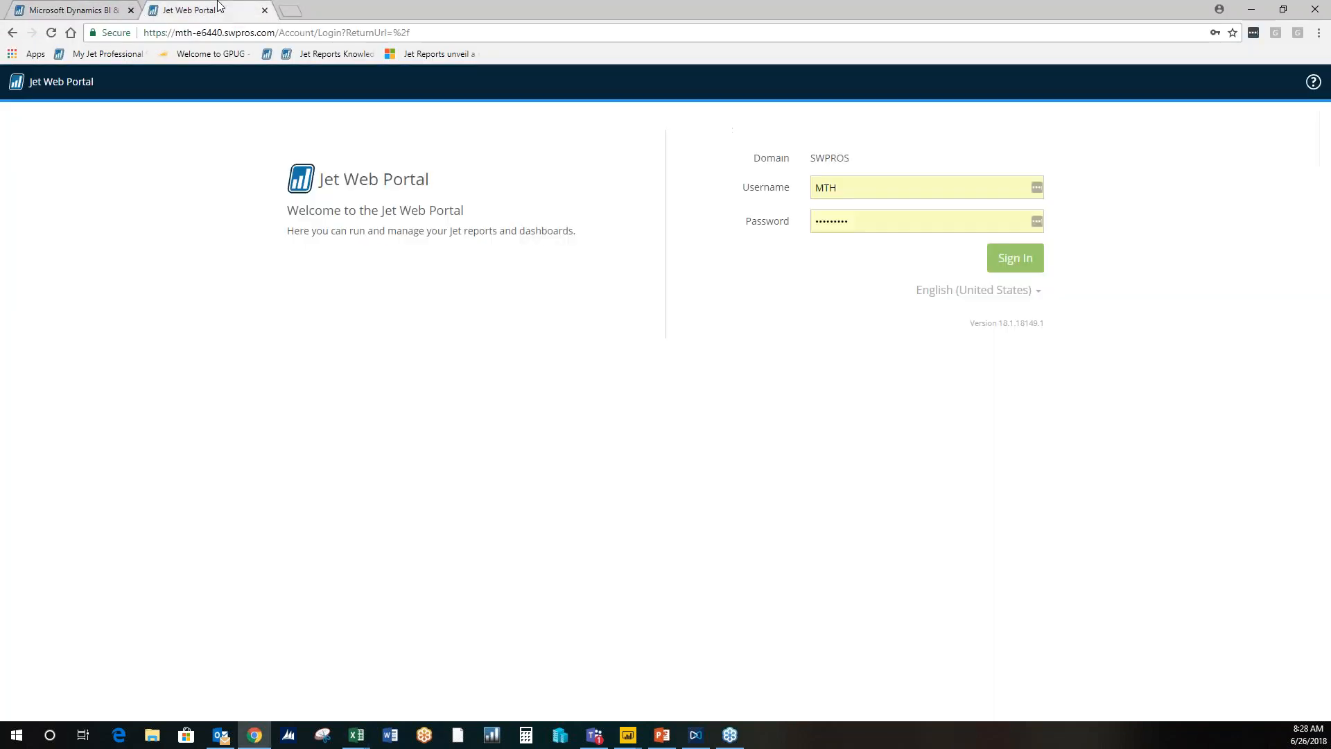
click(990, 263)
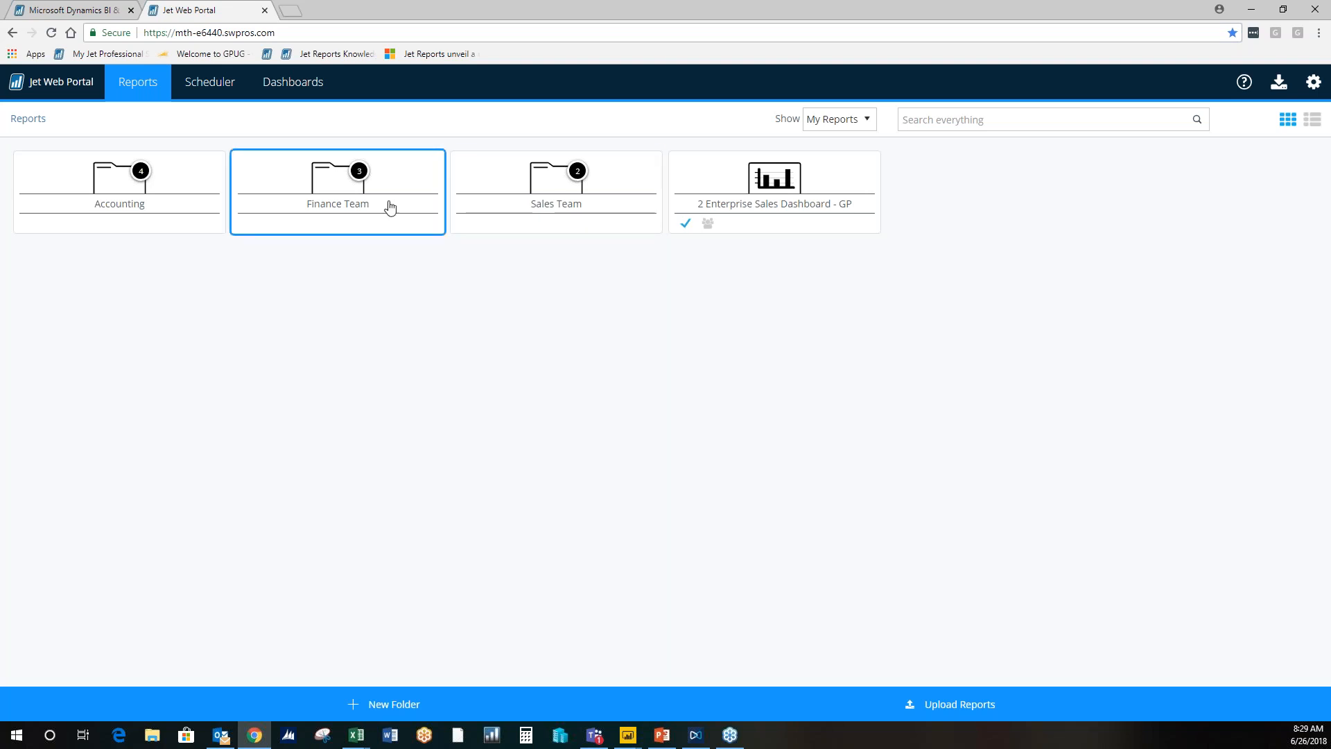
Step: Run the GP029 - Customer Balances and Credit Limits report from the Sales Team folder with Sales Territory *
double_click(541, 221)
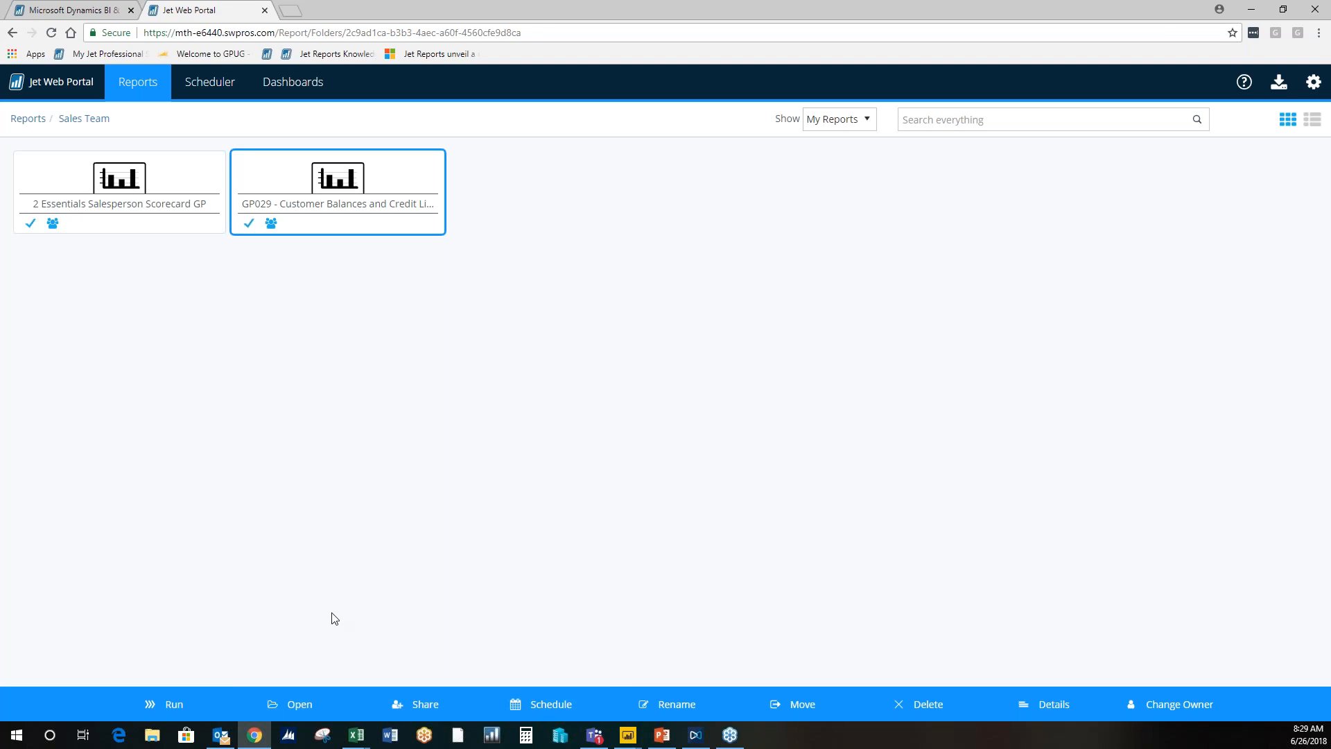
click(173, 703)
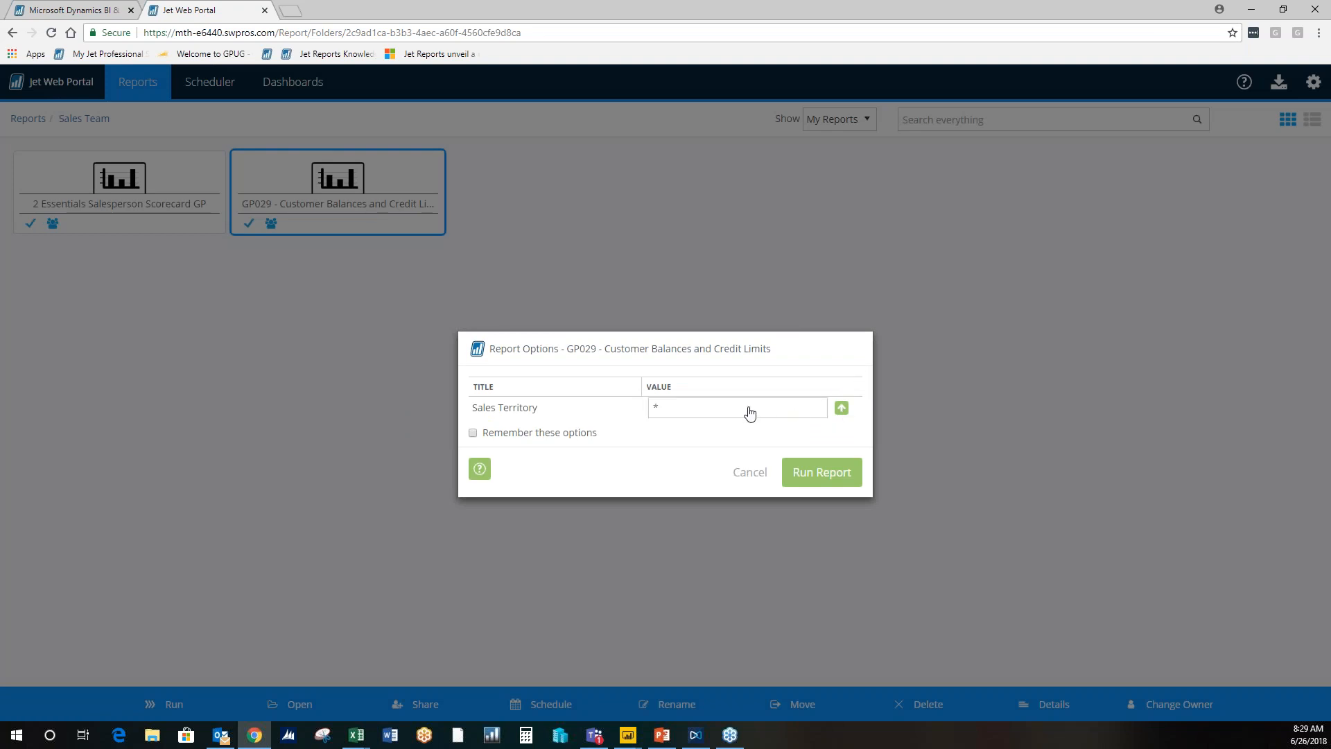
click(835, 485)
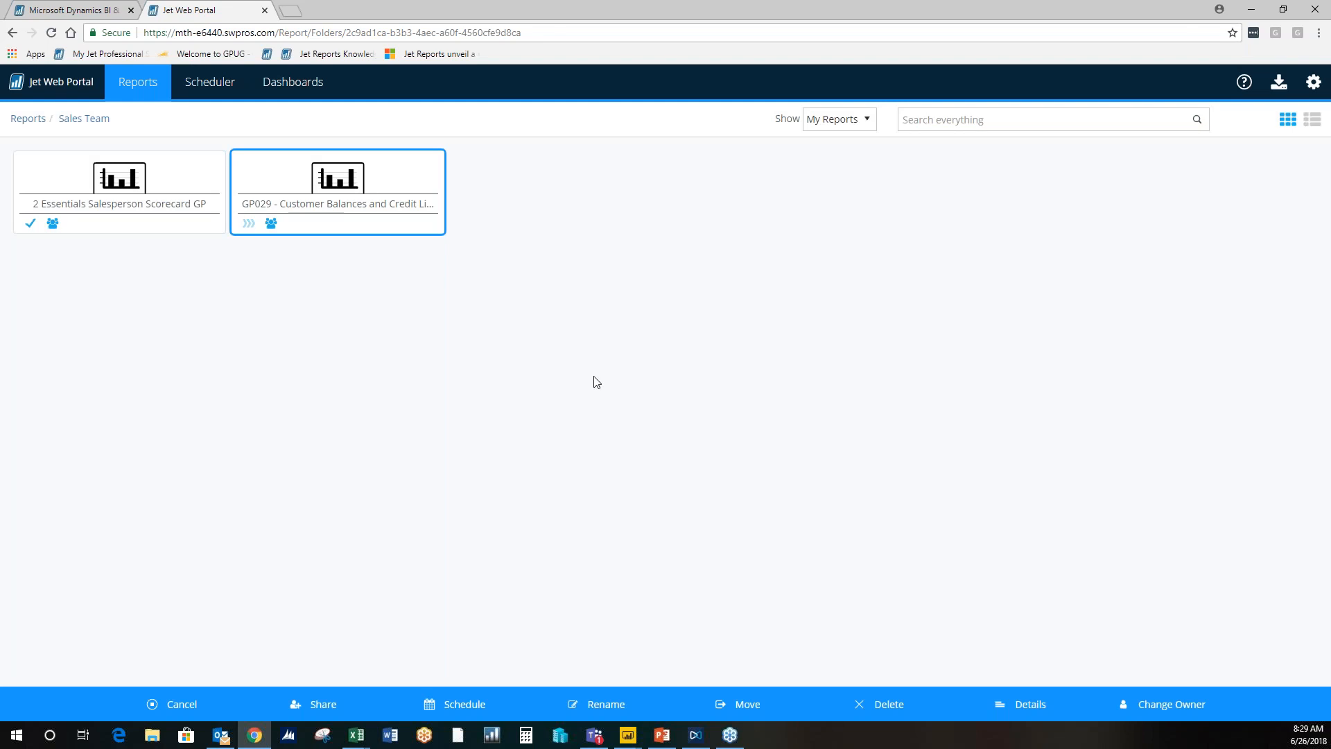
mouse_move(252, 227)
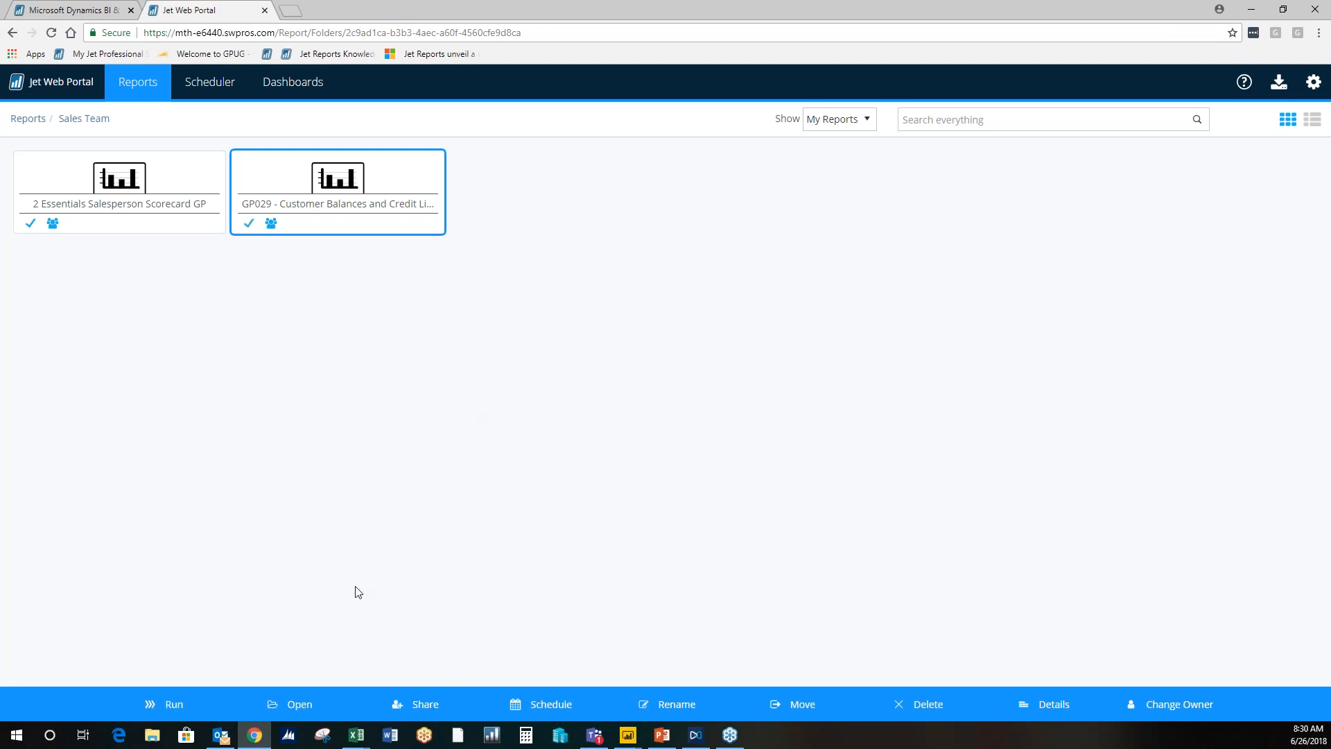
Step: Open the GP029 report in Excel Online and filter it to the four salespeople in the slicer's first two columns
click(296, 705)
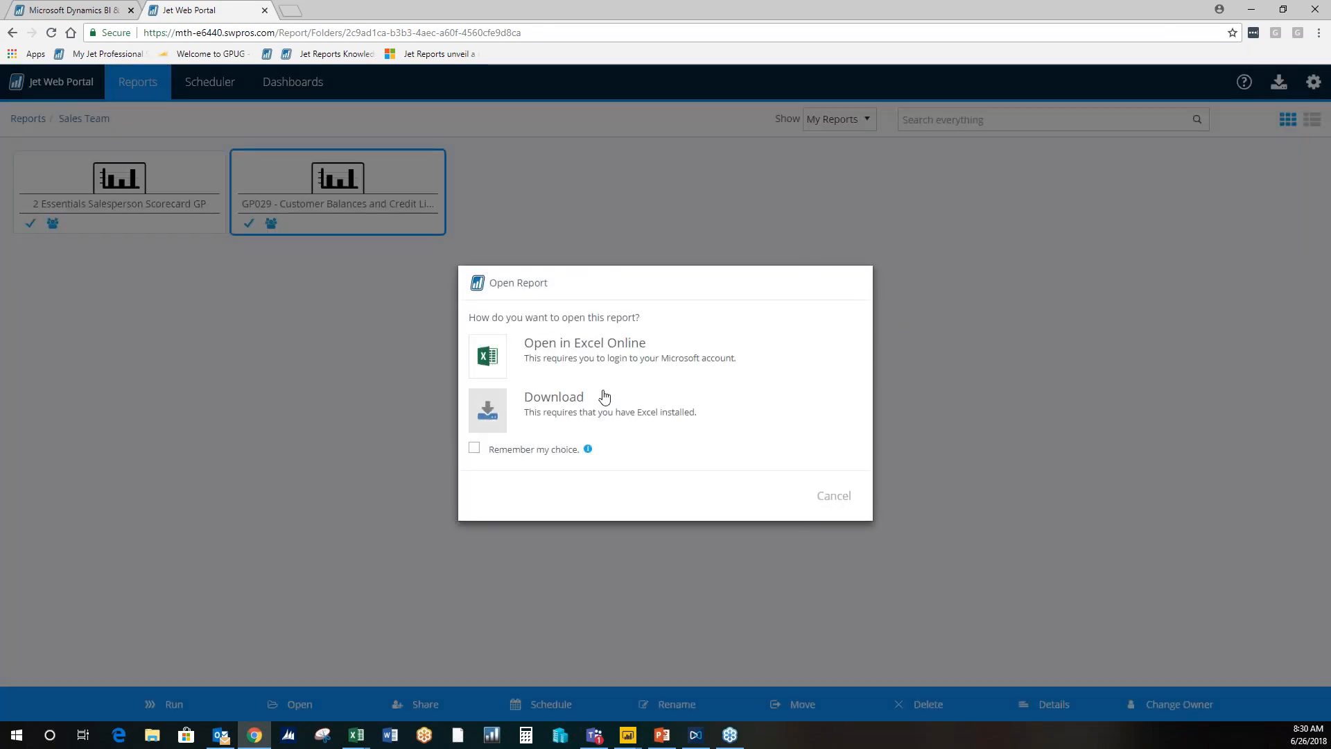
click(583, 358)
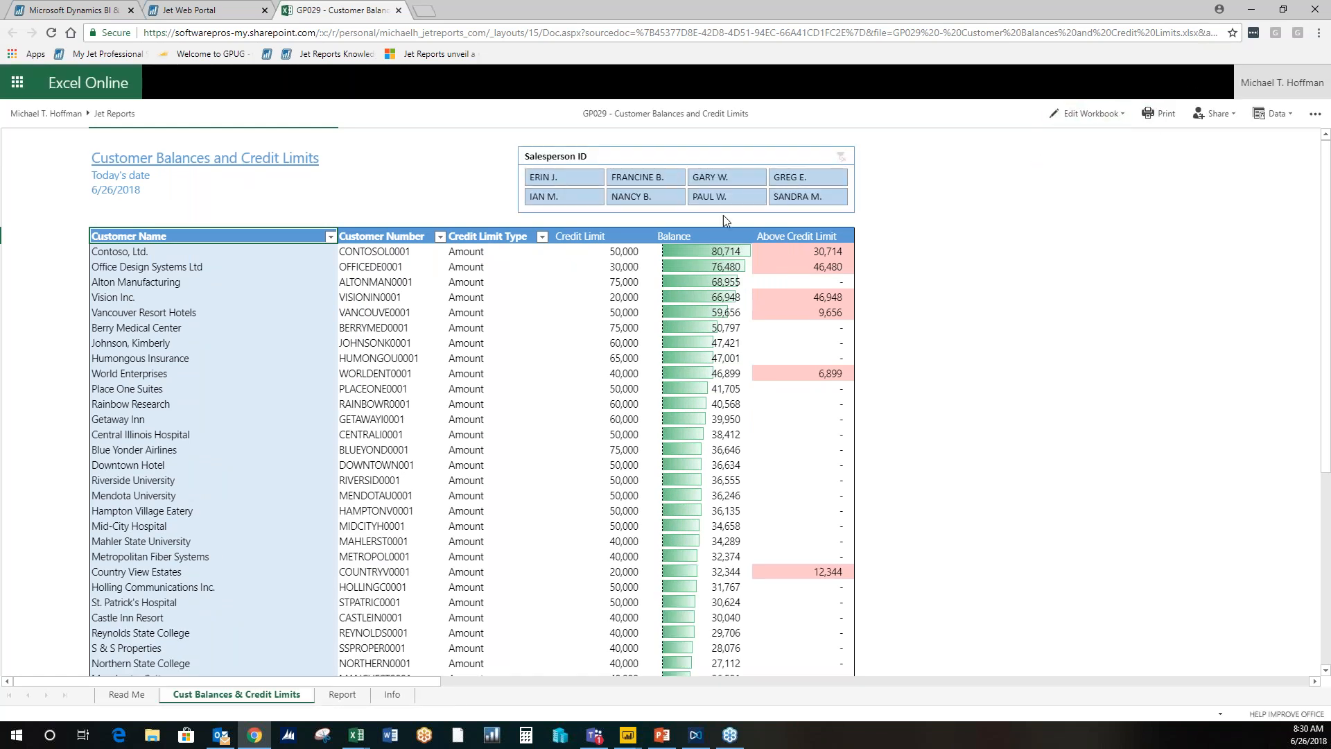
drag(573, 181, 630, 181)
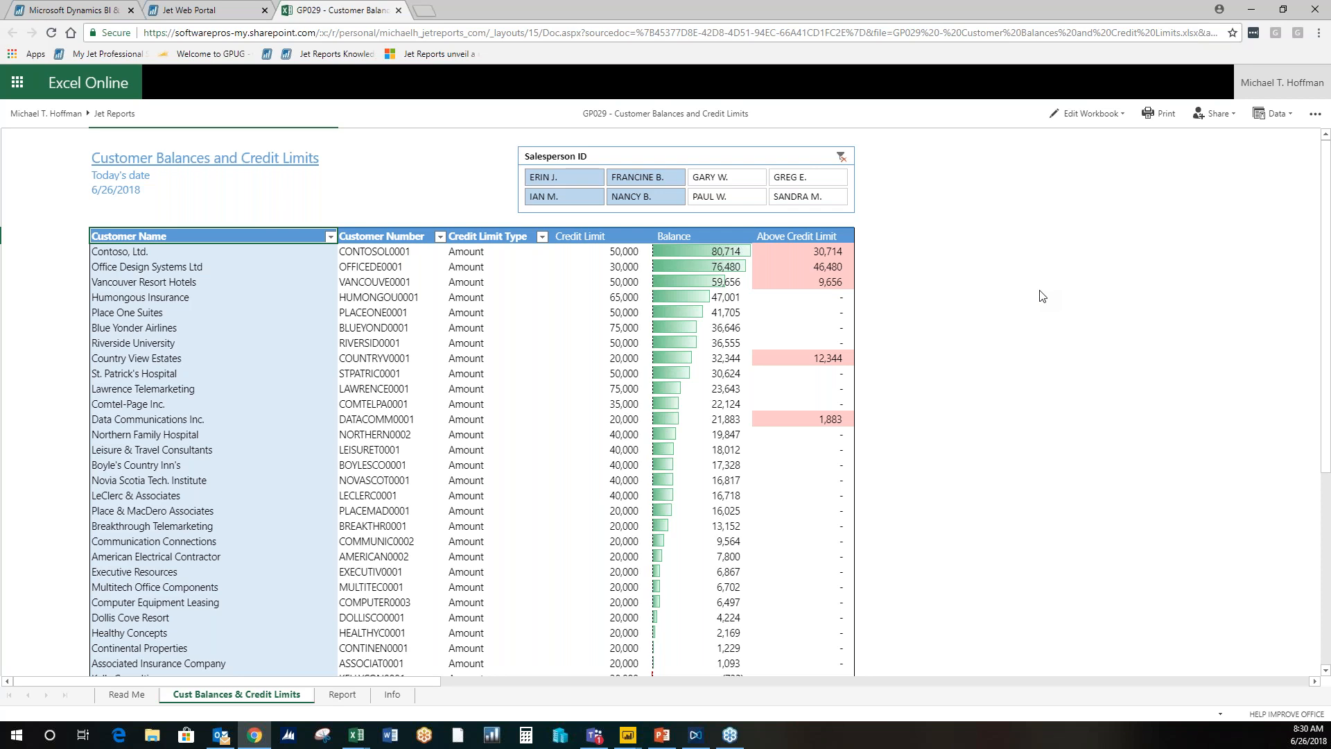
Step: Close the GP029 workbook and examine the GP029 report's details and sharing settings in the Jet Web Portal, leaving the sharing list unchanged
click(399, 11)
click(485, 361)
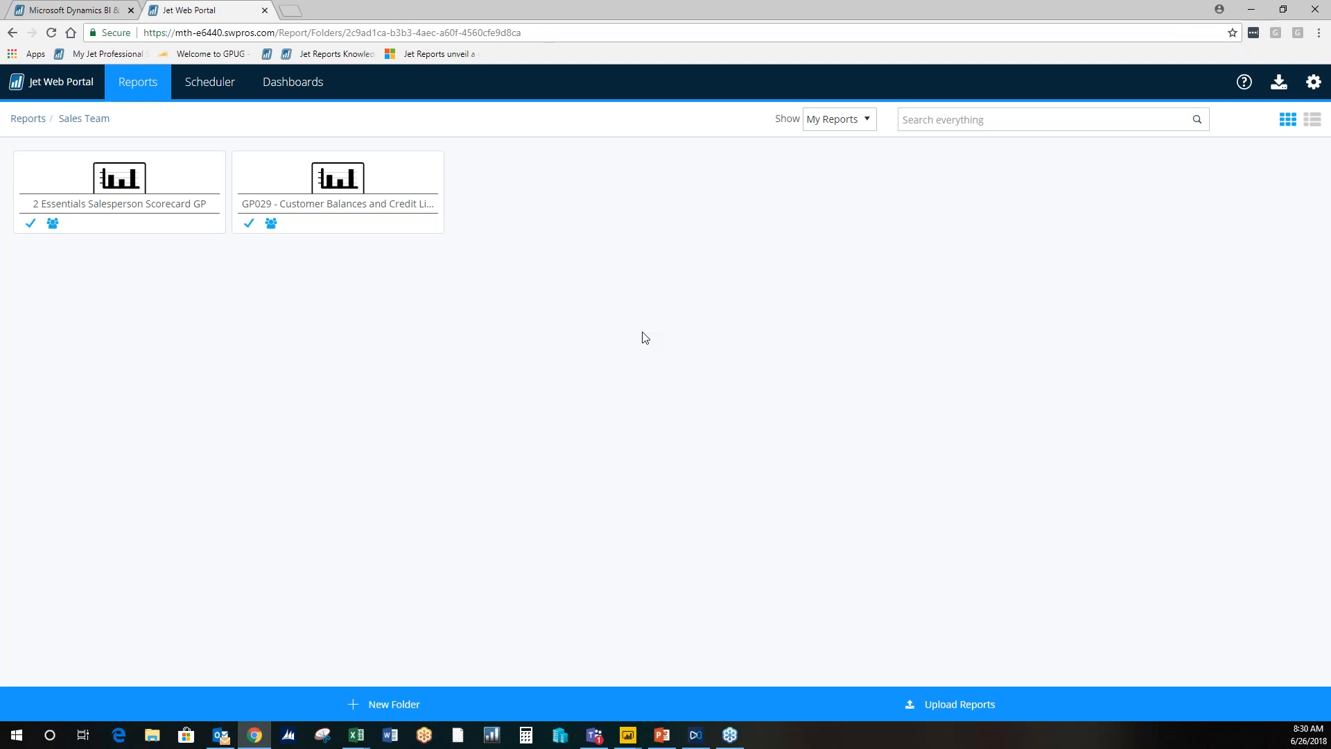
click(414, 221)
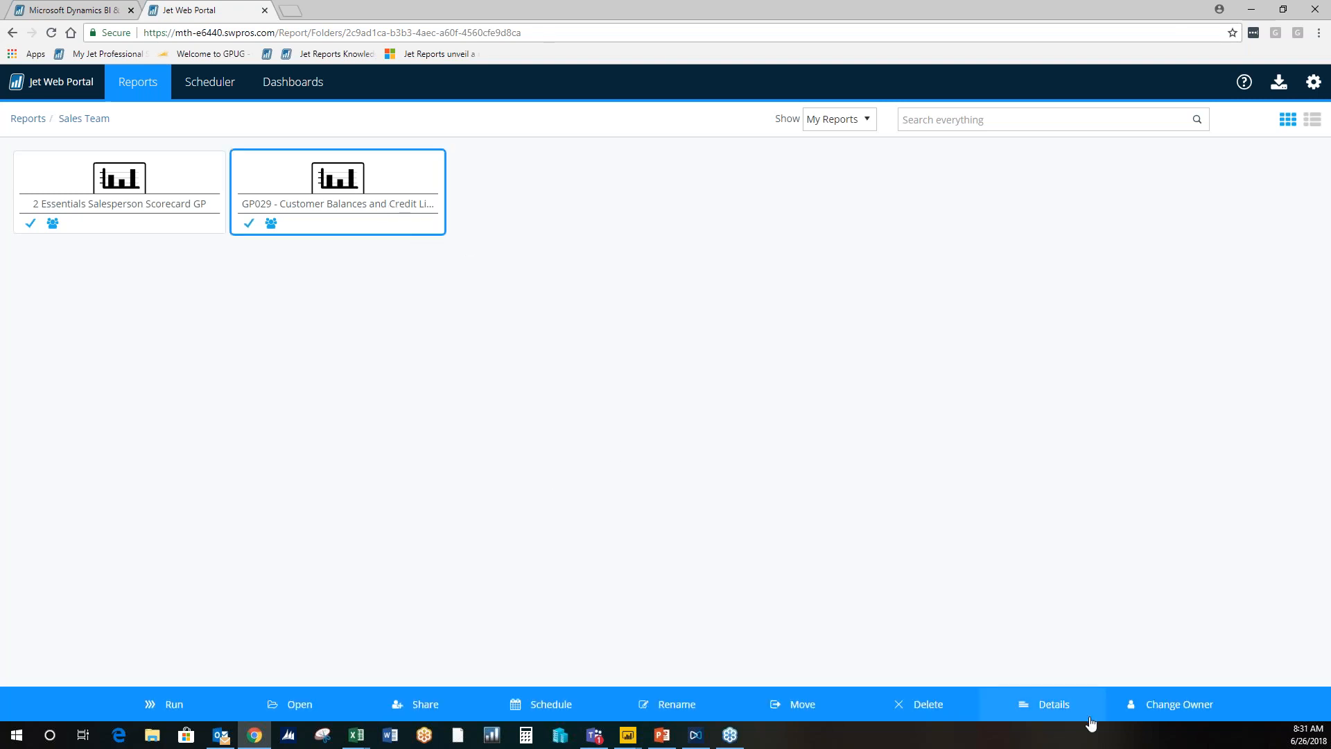
click(1054, 704)
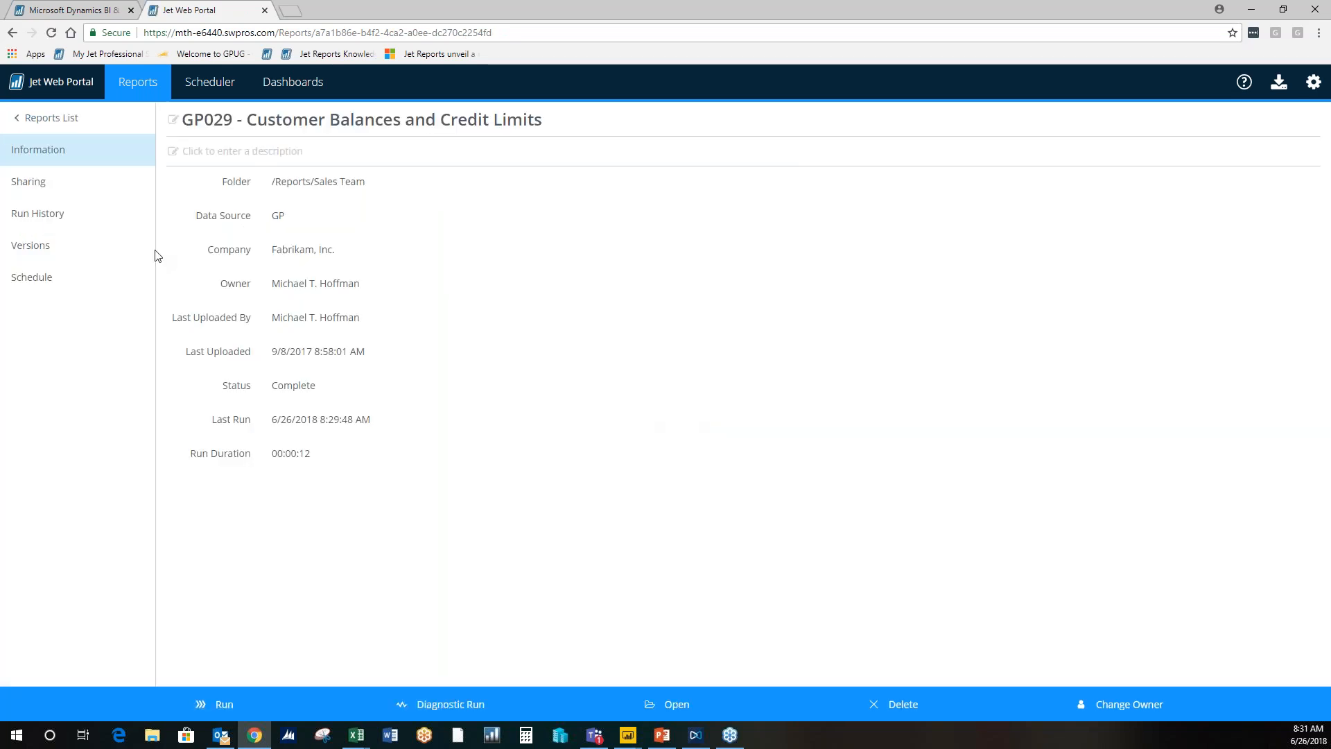
click(85, 190)
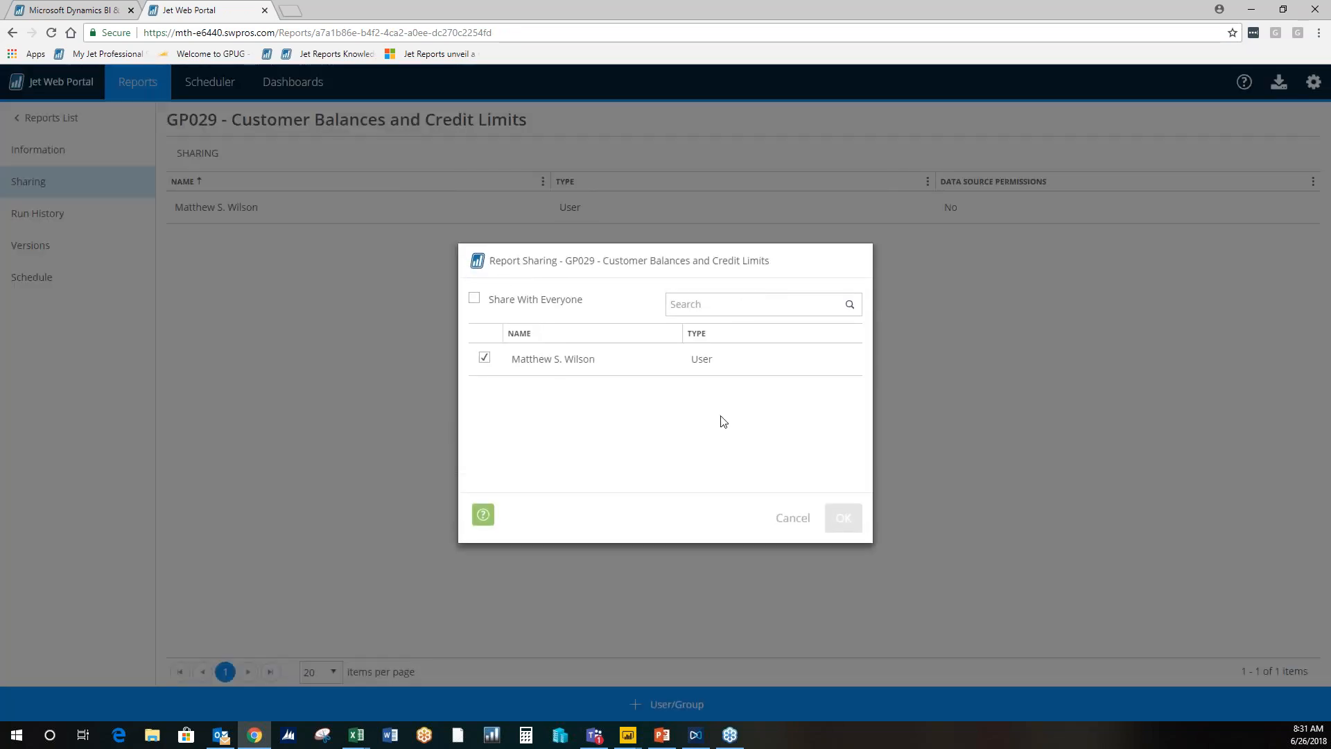
click(790, 518)
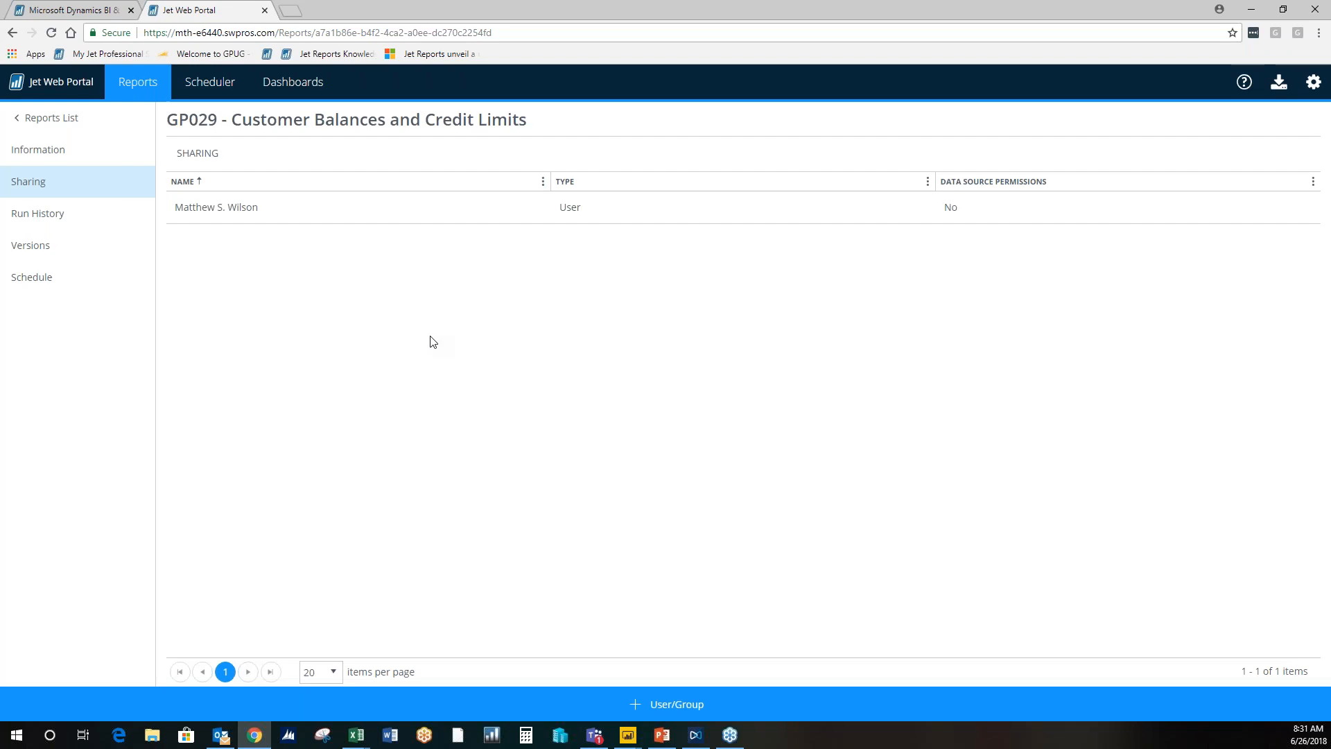
Step: Review the GP029 report's versions, run history and schedule
click(83, 249)
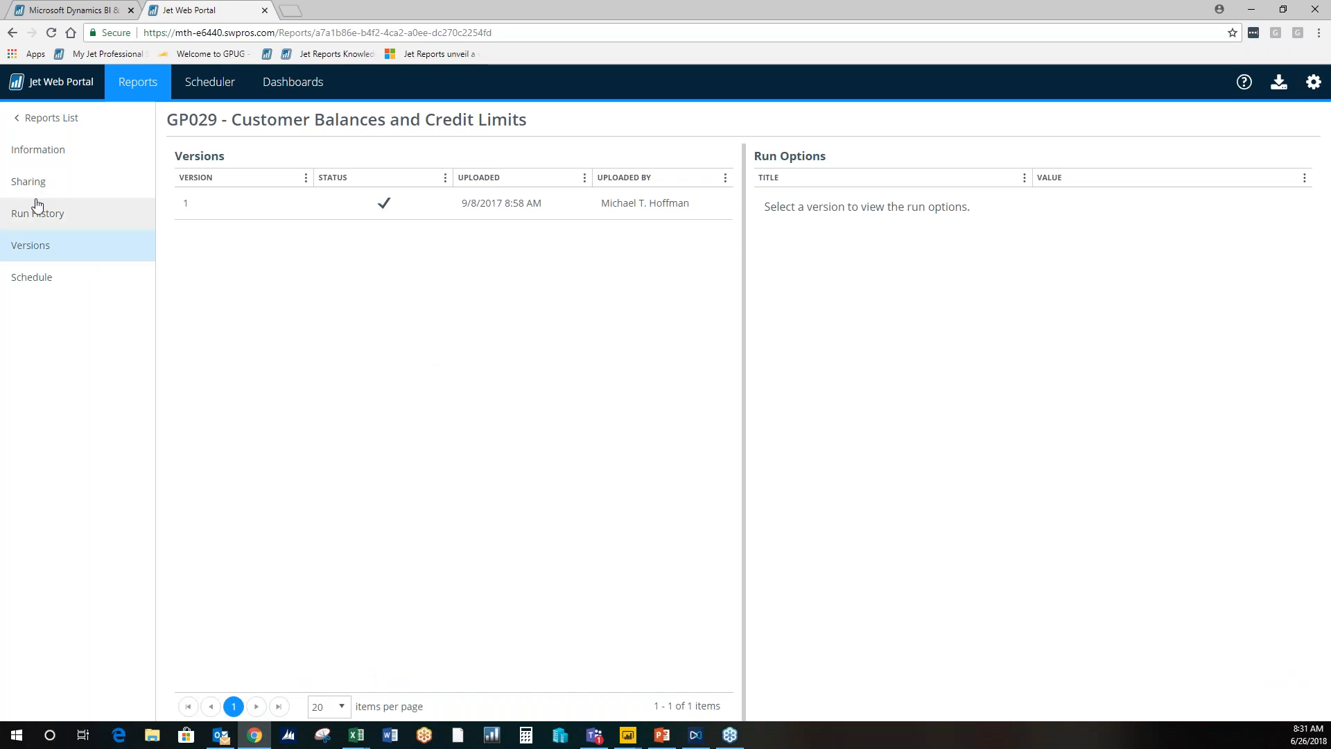
click(47, 215)
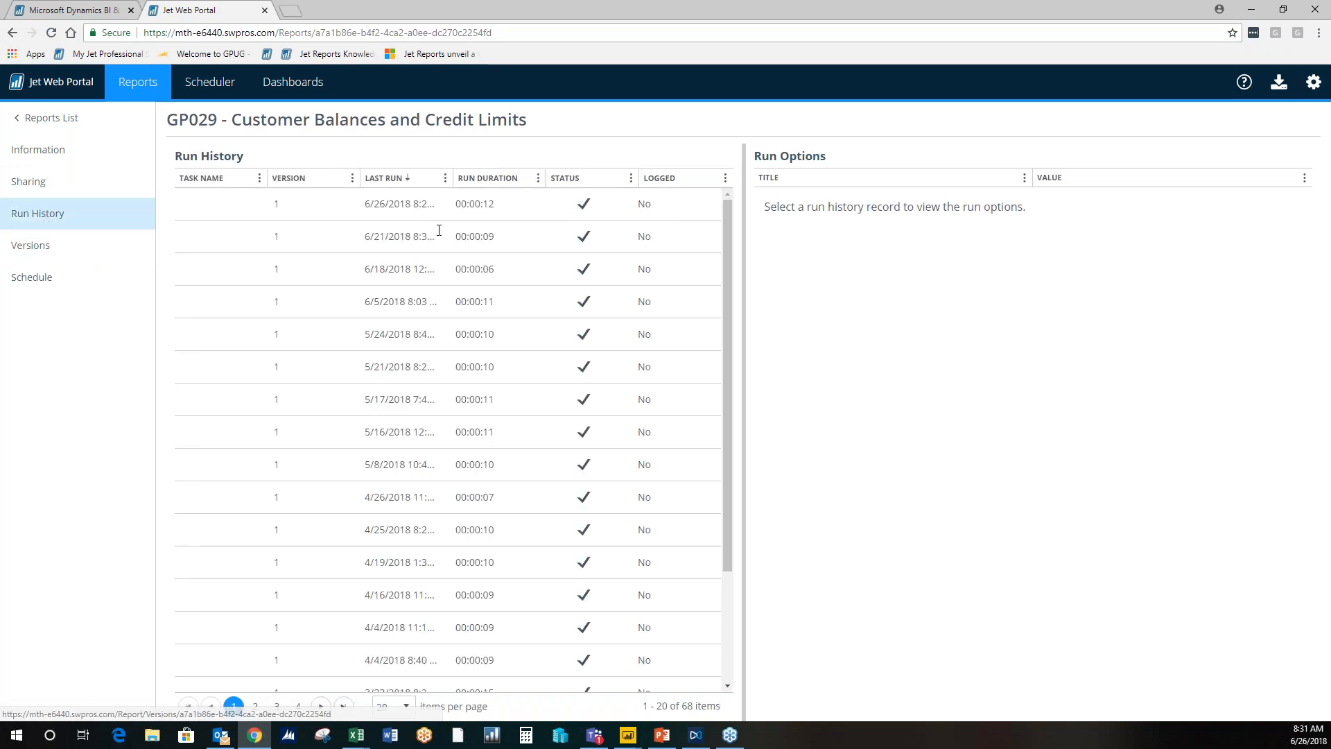
scroll(433, 496, down, 1)
scroll(433, 497, up, 1)
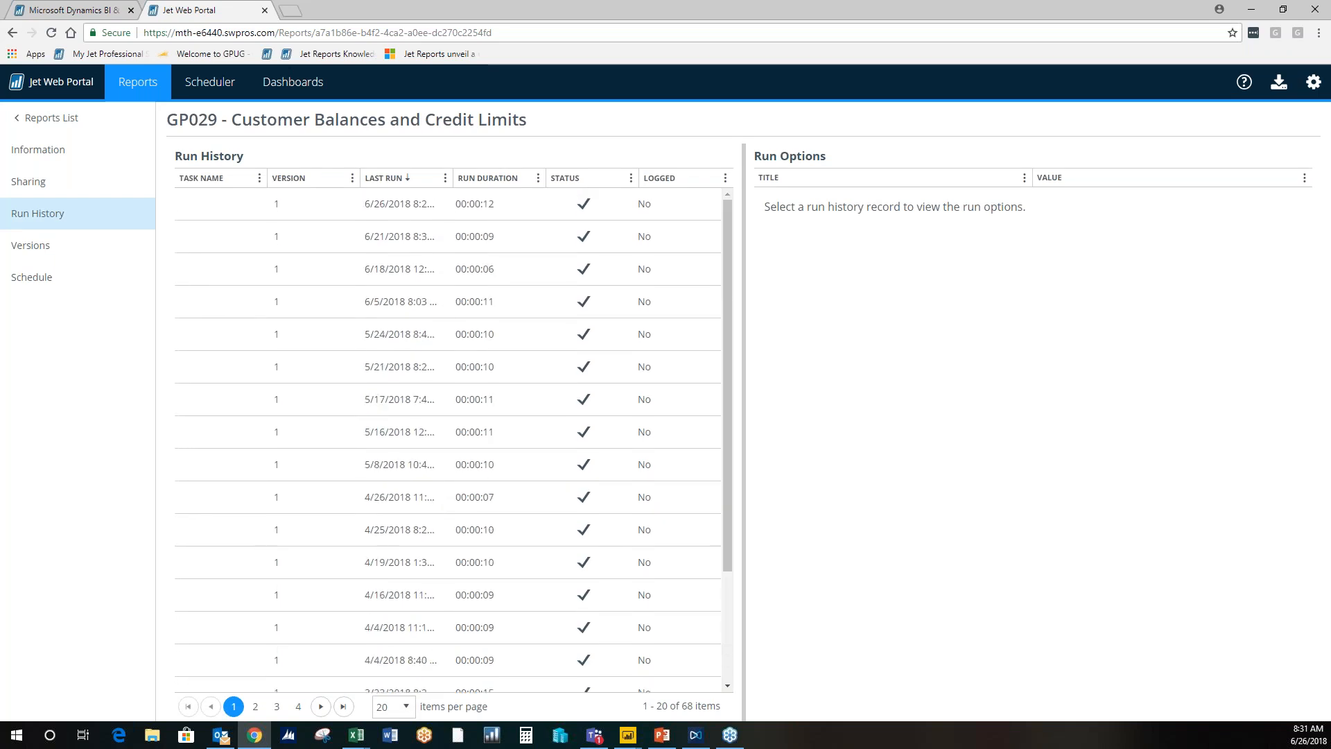
click(111, 253)
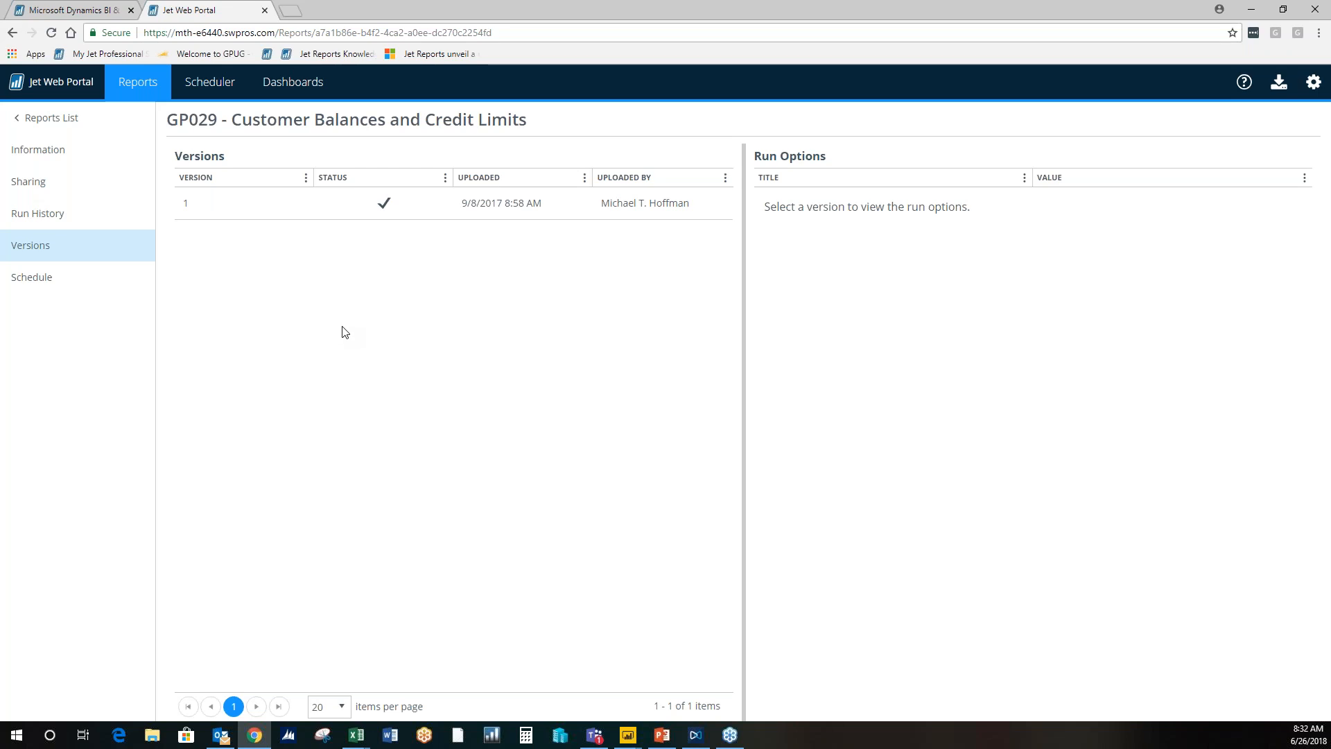
click(61, 284)
Step: Examine the schedule options of a new scheduled task, and return to the reports list without saving it
click(220, 90)
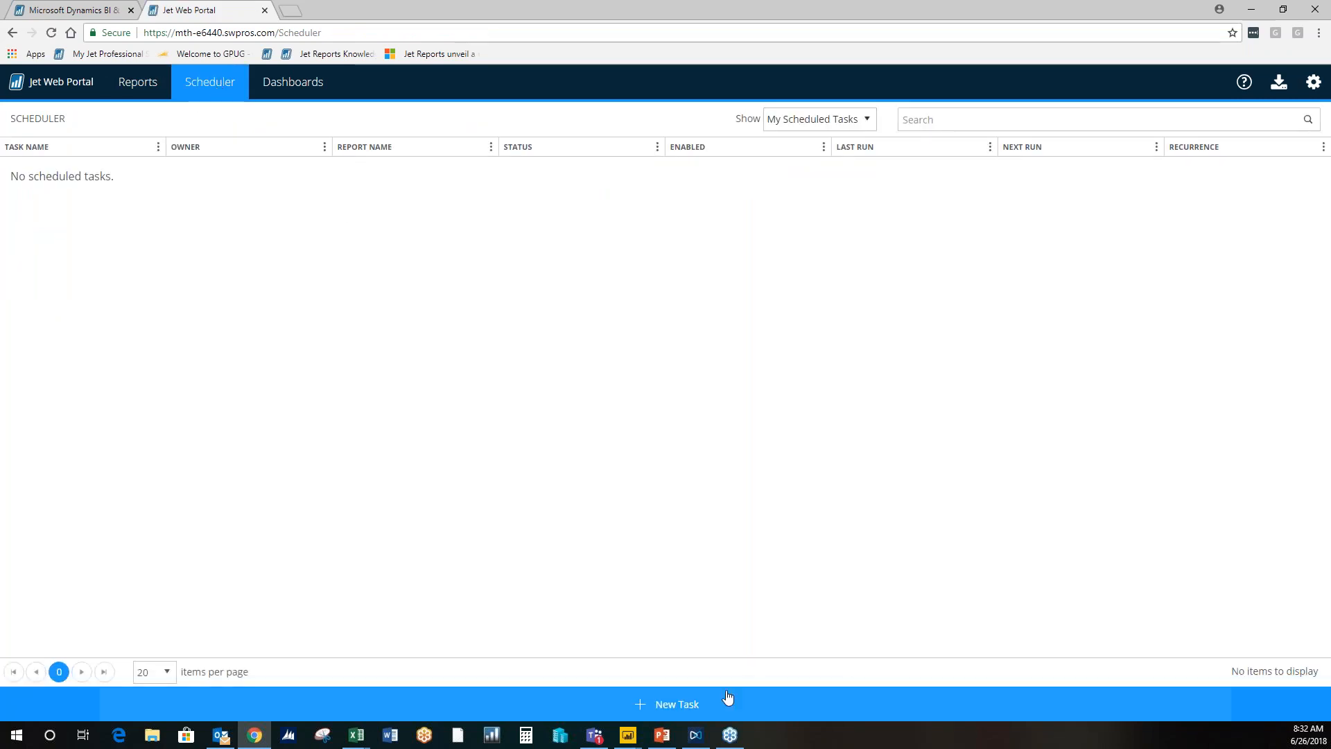
click(687, 704)
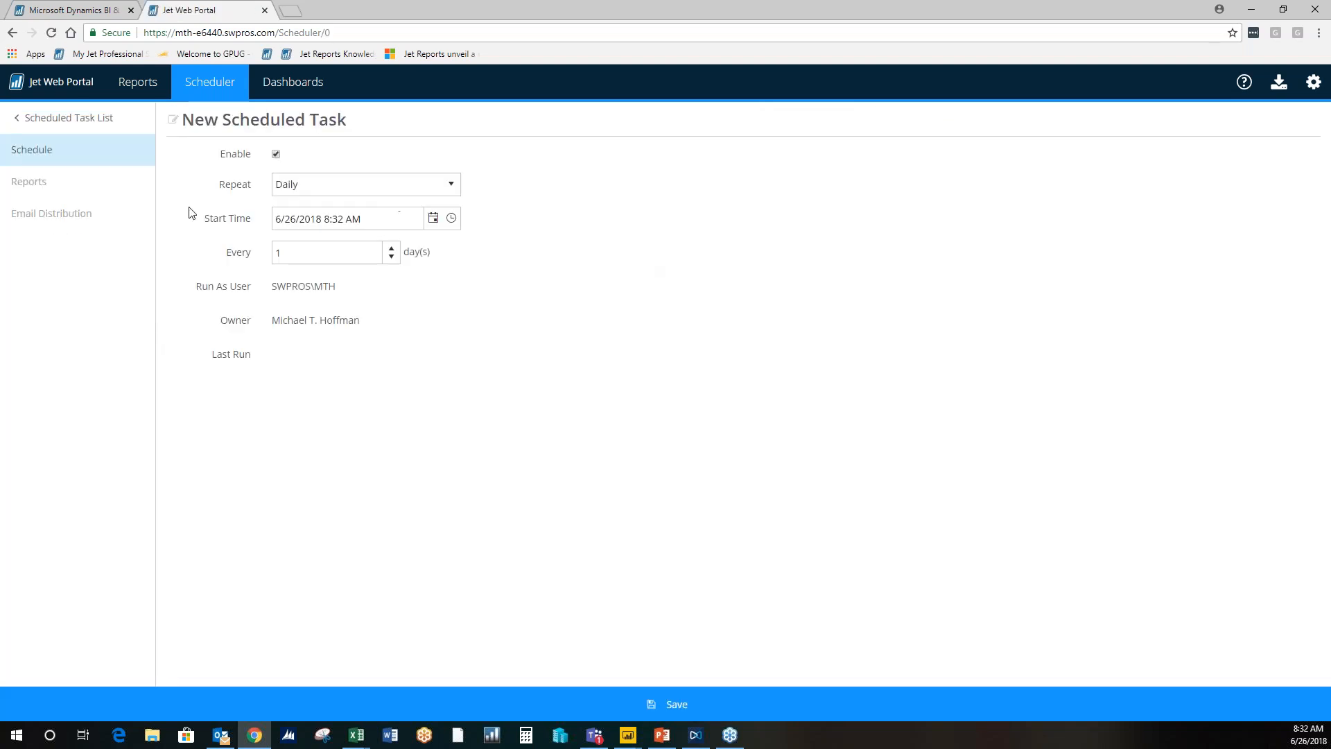
click(137, 84)
click(777, 436)
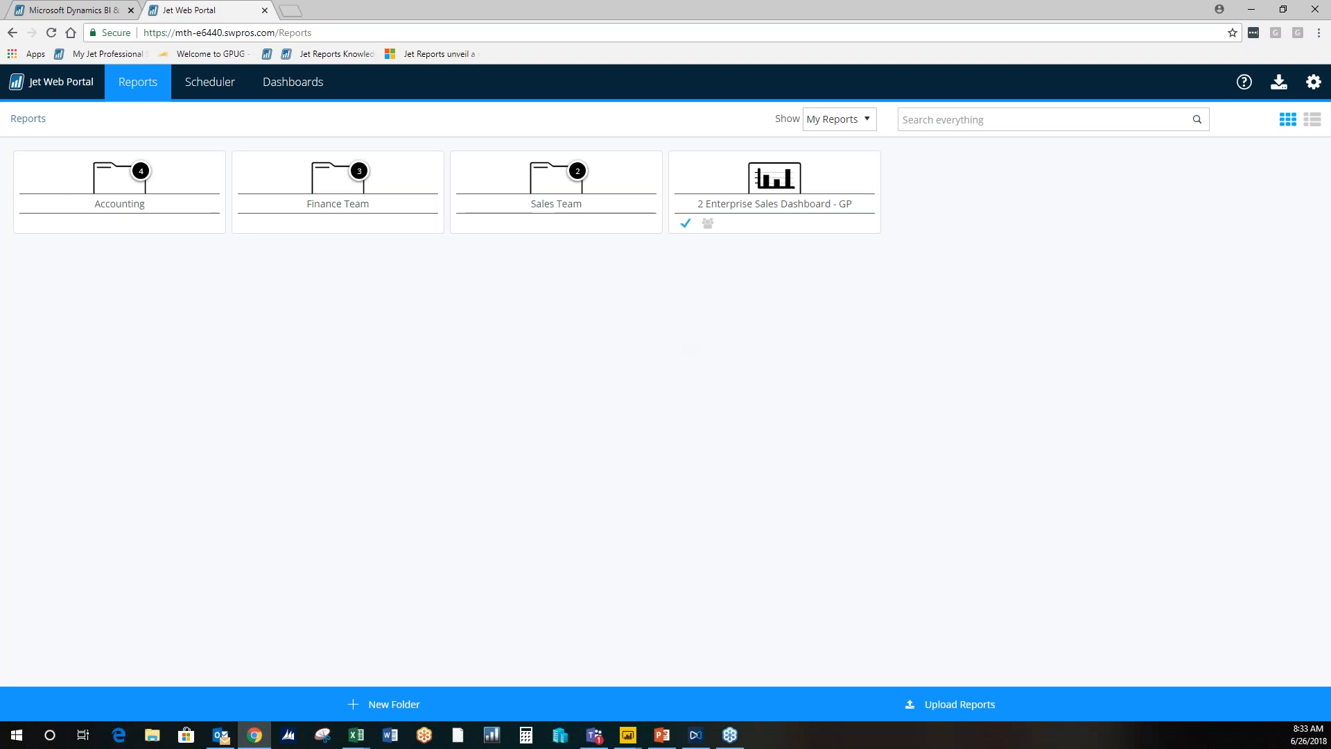
Step: View the Finance - Revenue dashboard and enlarge its Revenue reduced by COGS = Margin chart, then return to the reports list
click(296, 99)
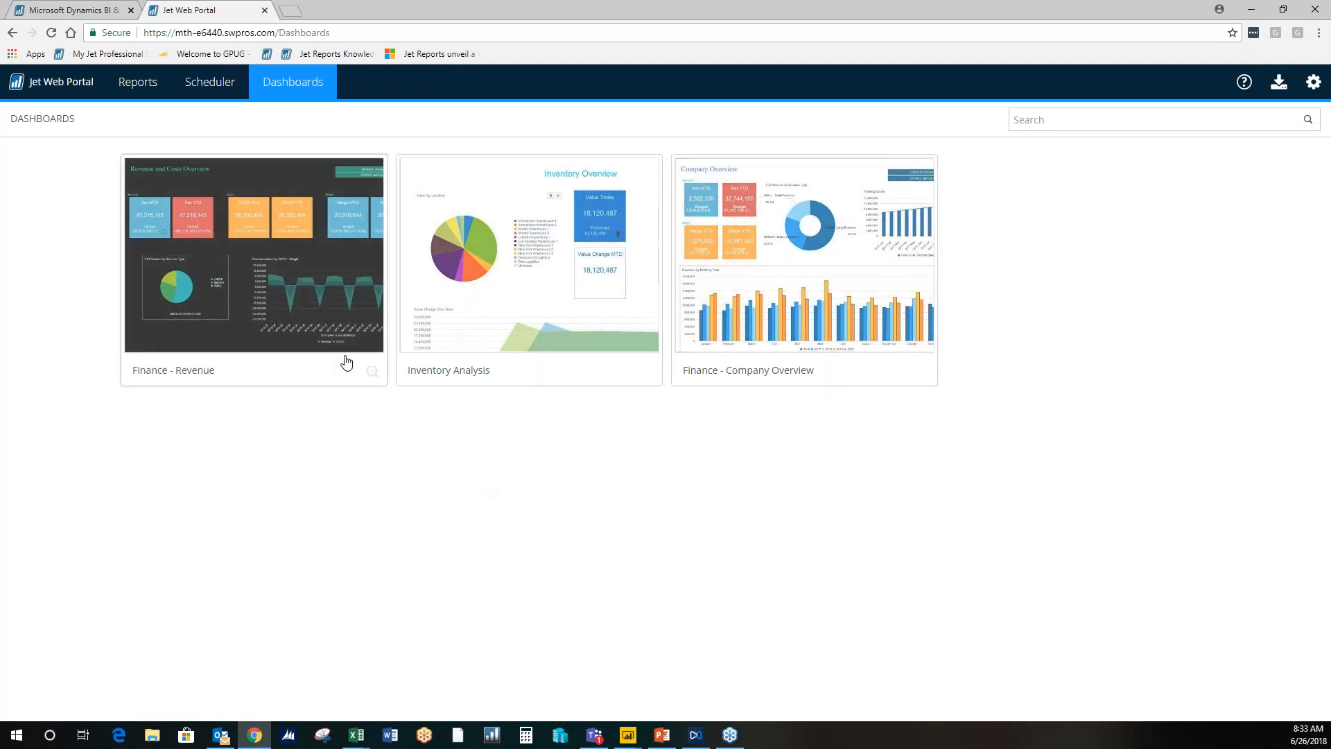
click(334, 347)
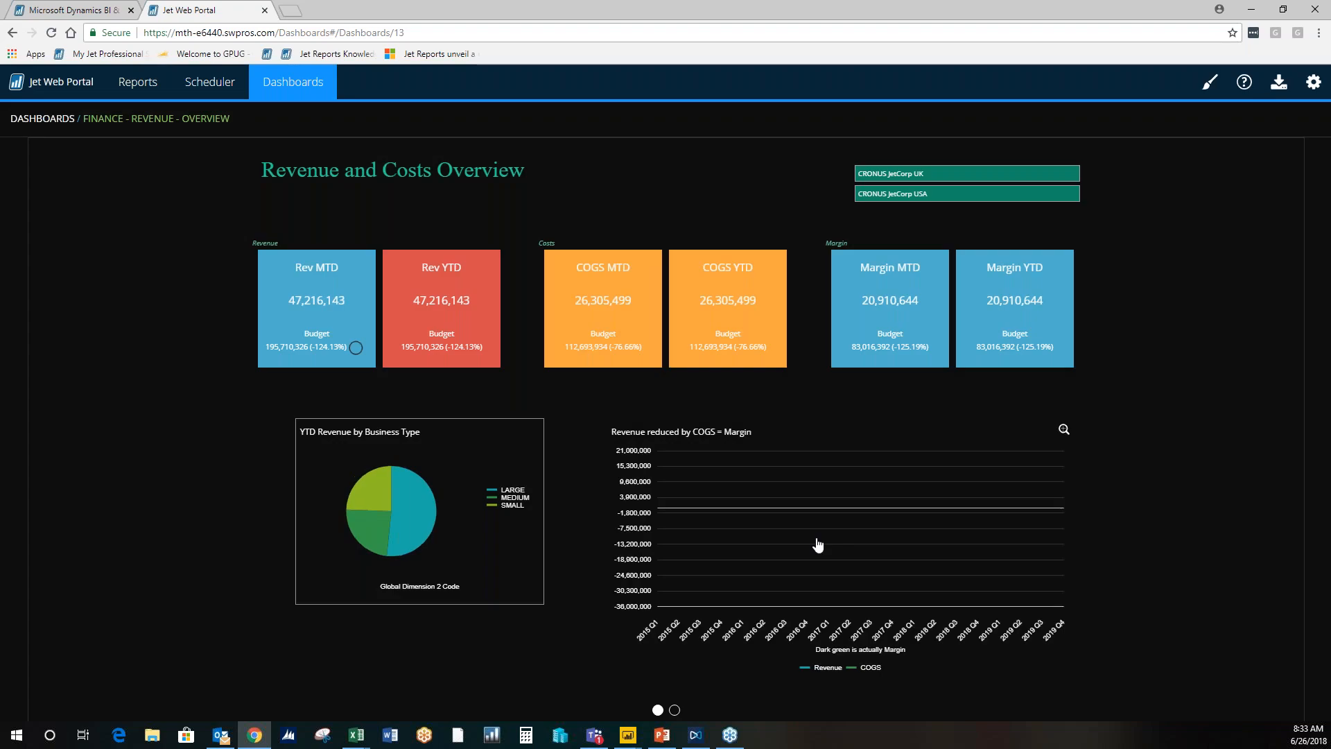
click(1063, 430)
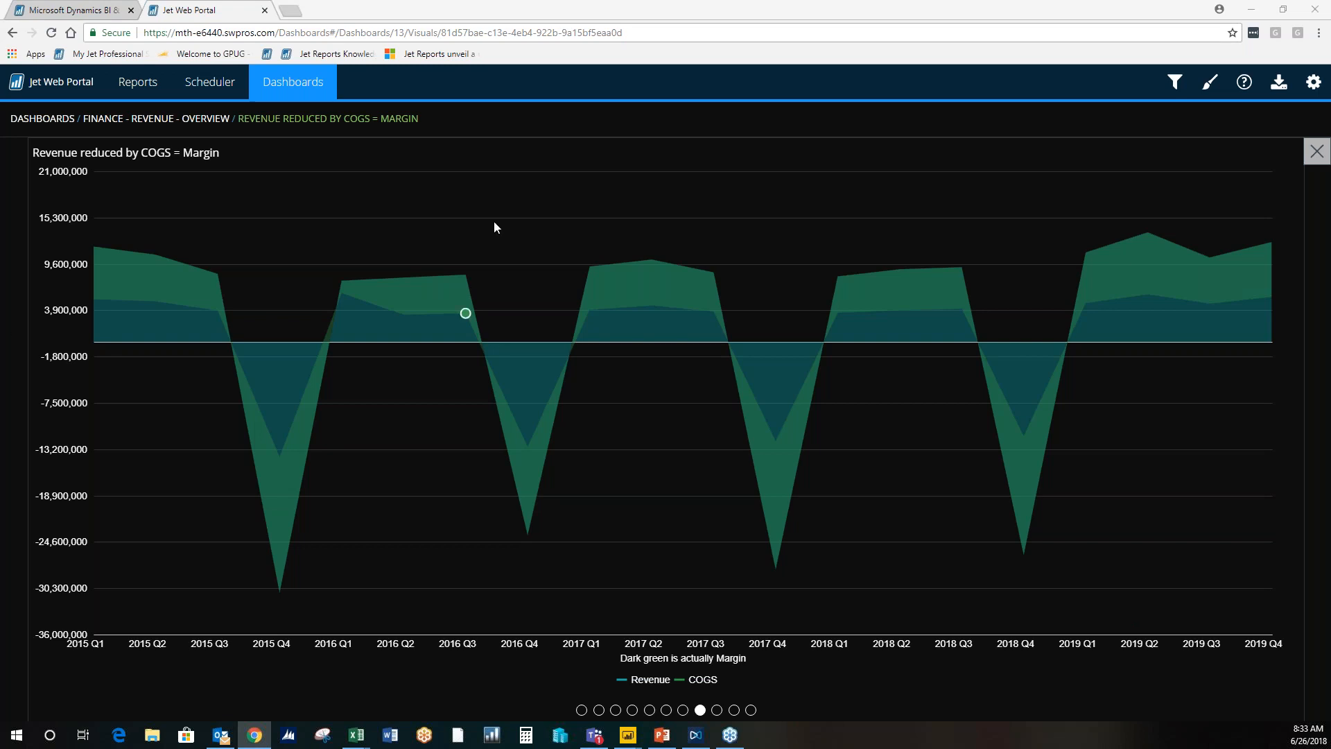
click(138, 82)
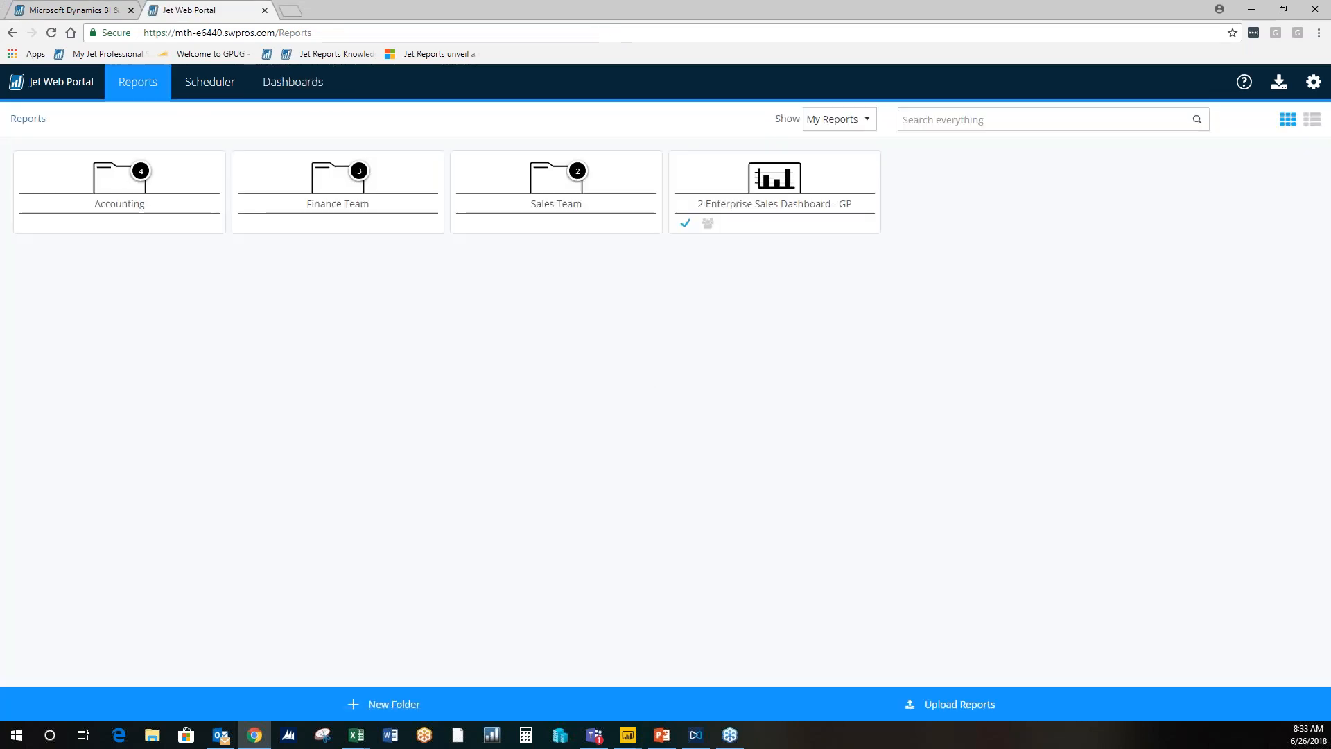
key(alt+Tab)
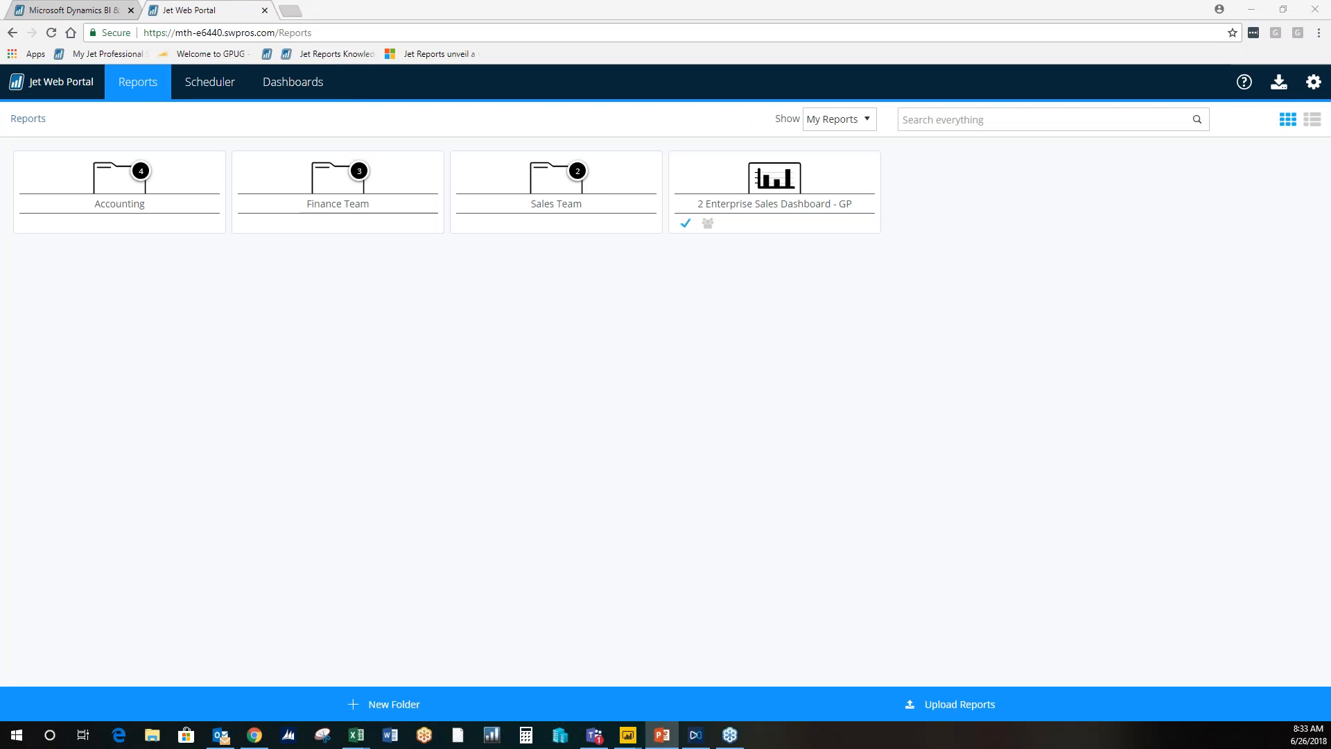
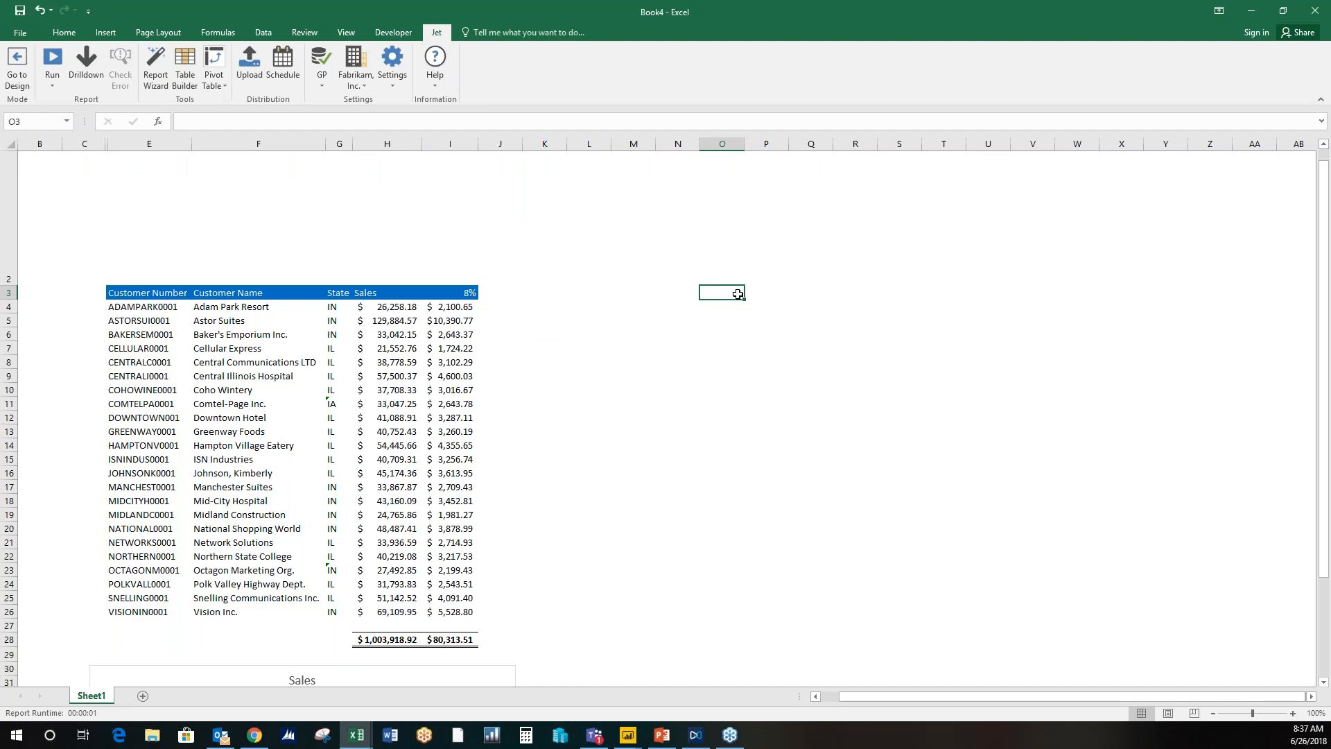
Step: In a blank Excel workbook, set the Jet data source to DEMO Cubes
click(435, 33)
click(497, 76)
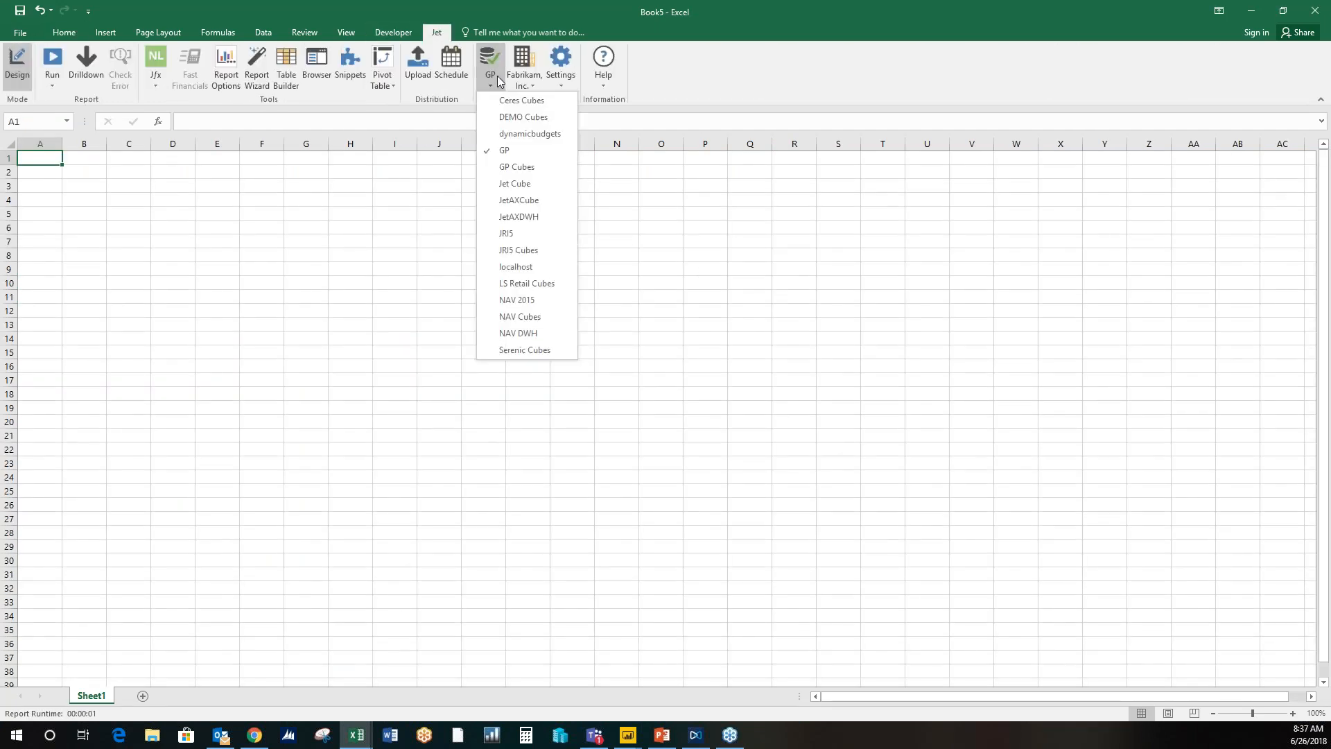
click(521, 116)
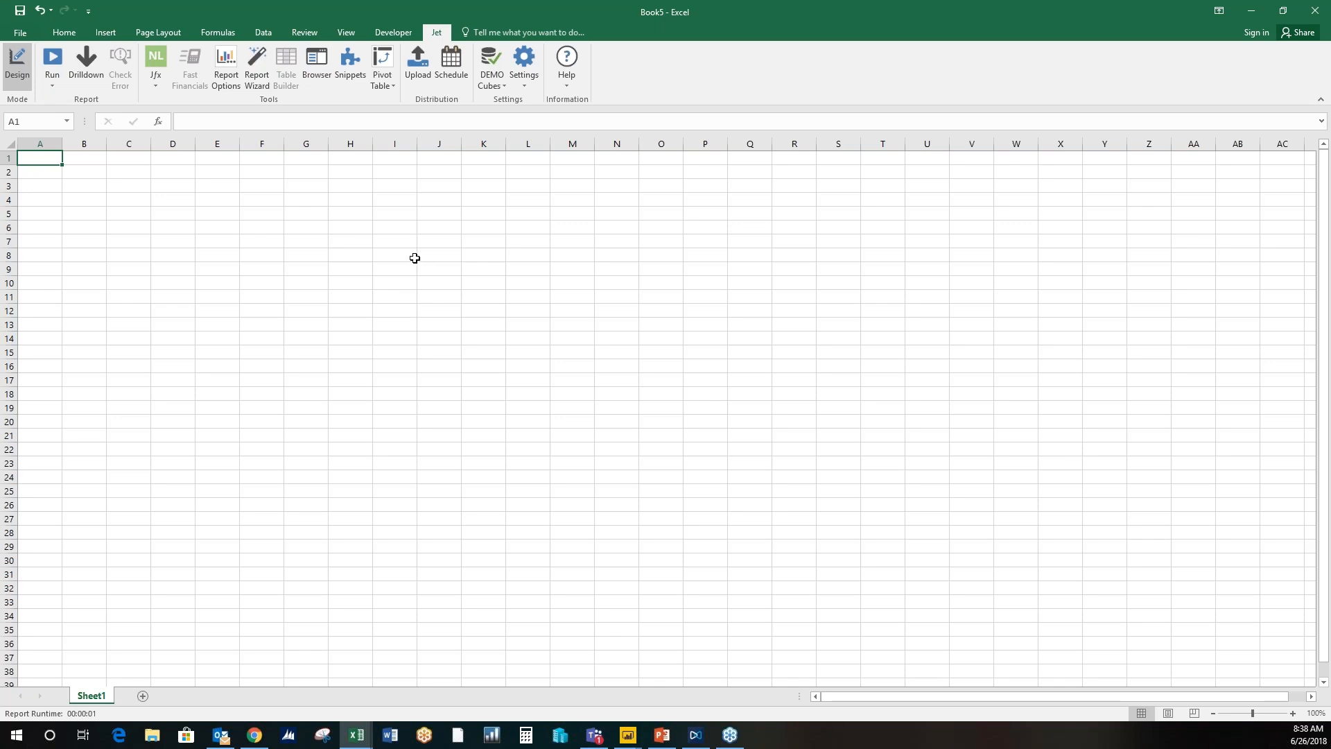
Step: Insert a Jet PivotTable based on the Sales cube at cell A1 of Sheet1
click(384, 61)
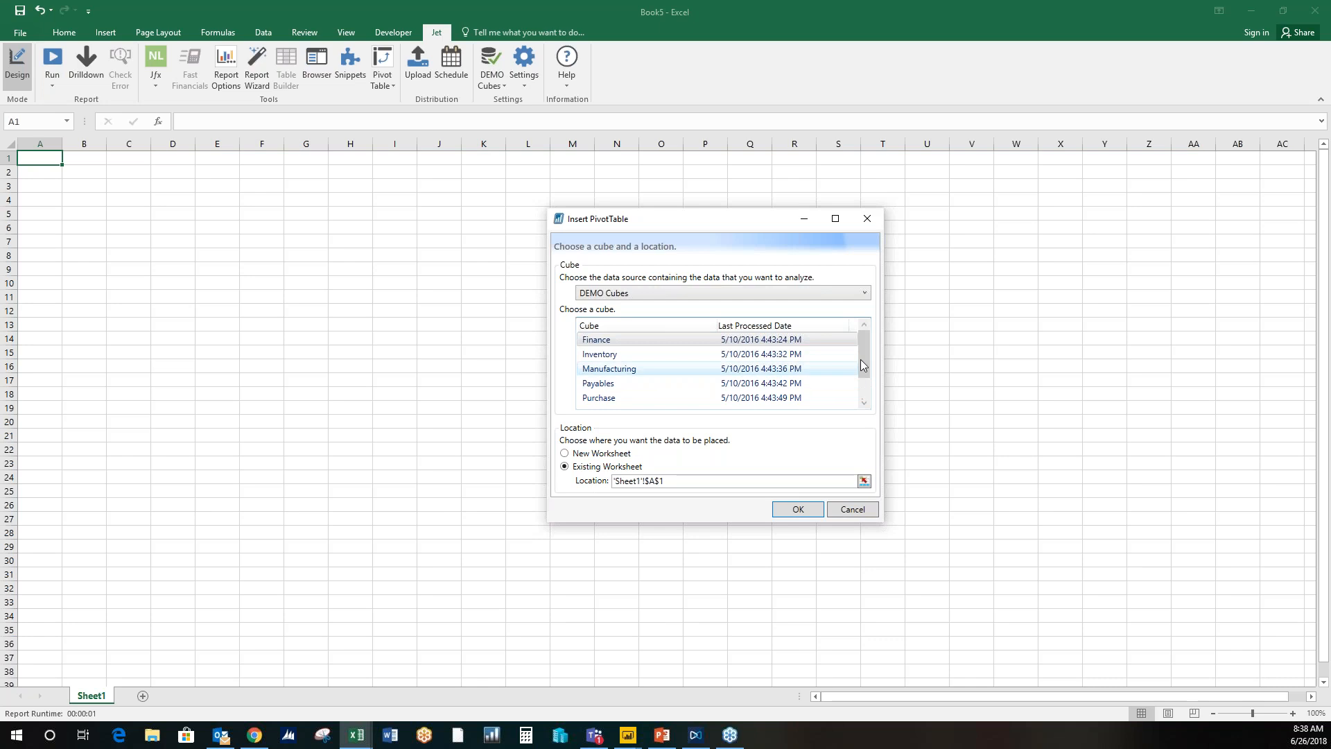
drag(860, 356, 841, 404)
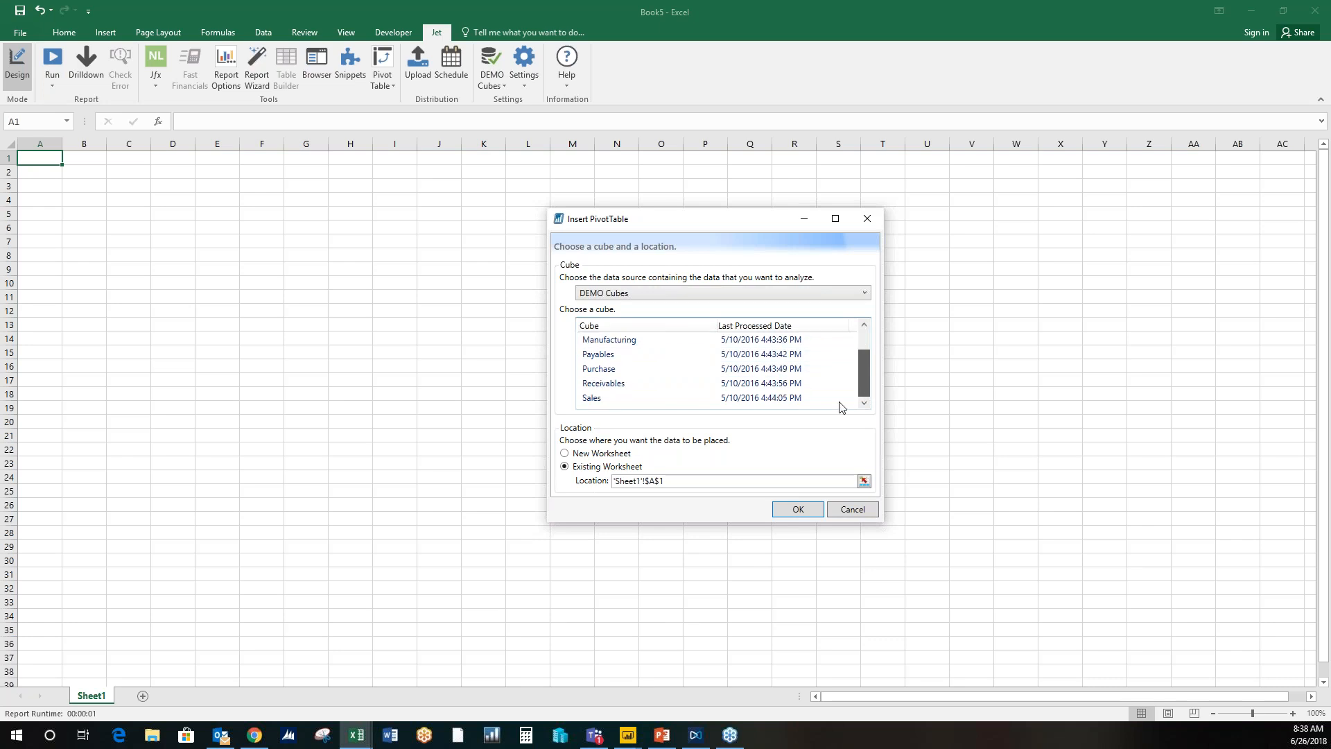
click(717, 399)
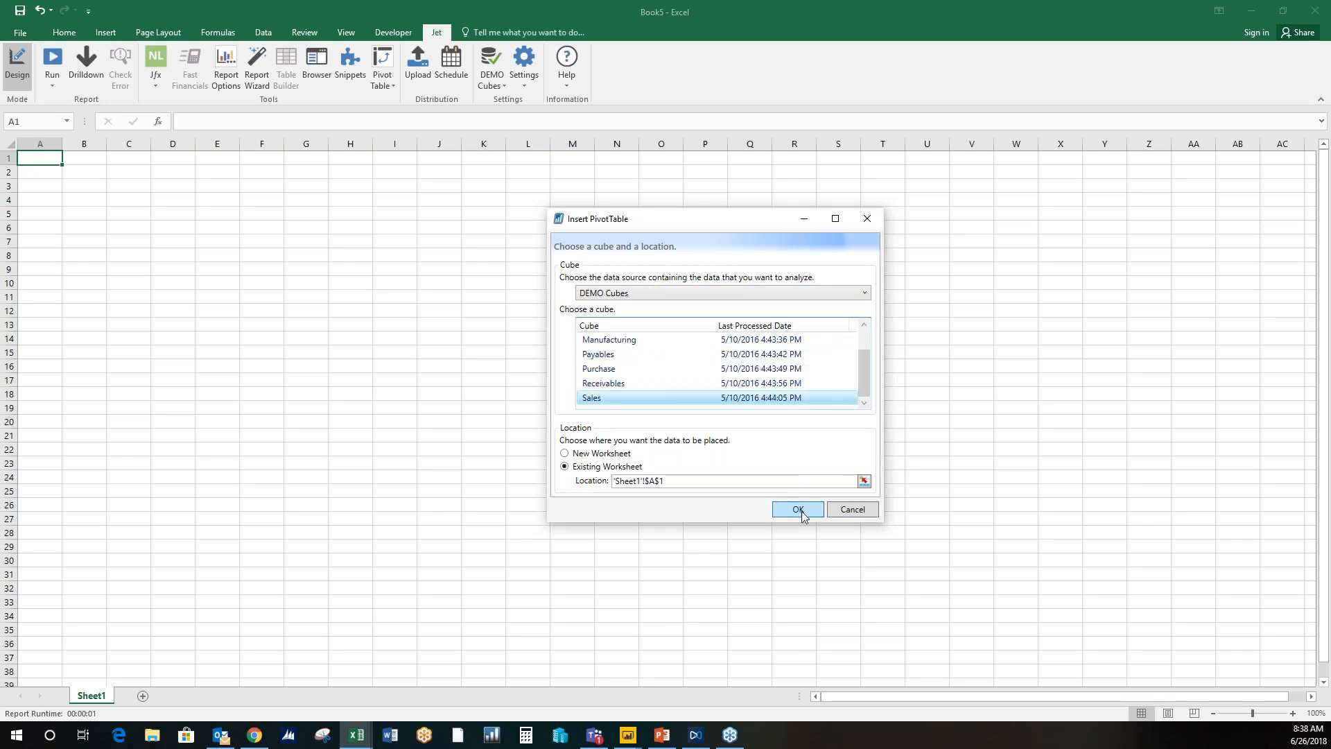
click(798, 509)
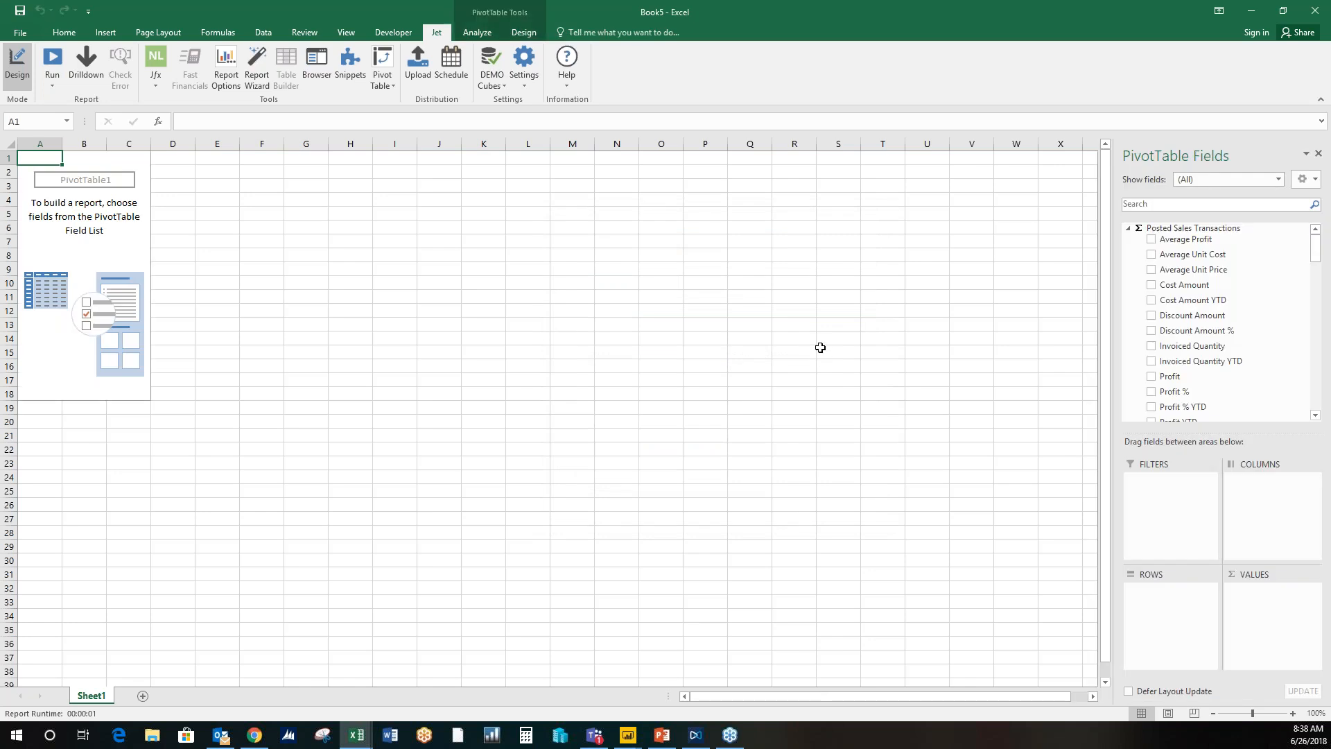
Step: Add Sales Amount, Cost Amount, Profit and Profit % from Posted Sales Transactions to the PivotTable's values
drag(1114, 367, 1075, 354)
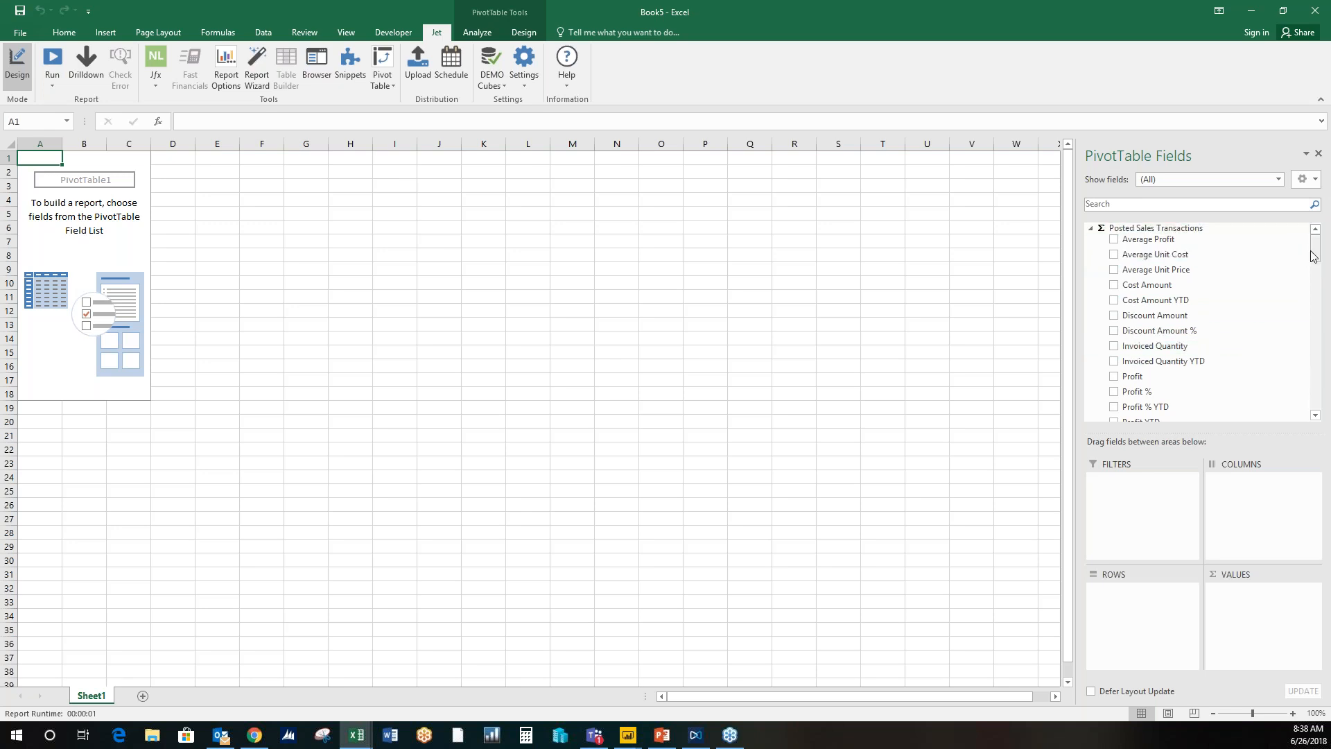
drag(1314, 256, 1312, 272)
click(1114, 319)
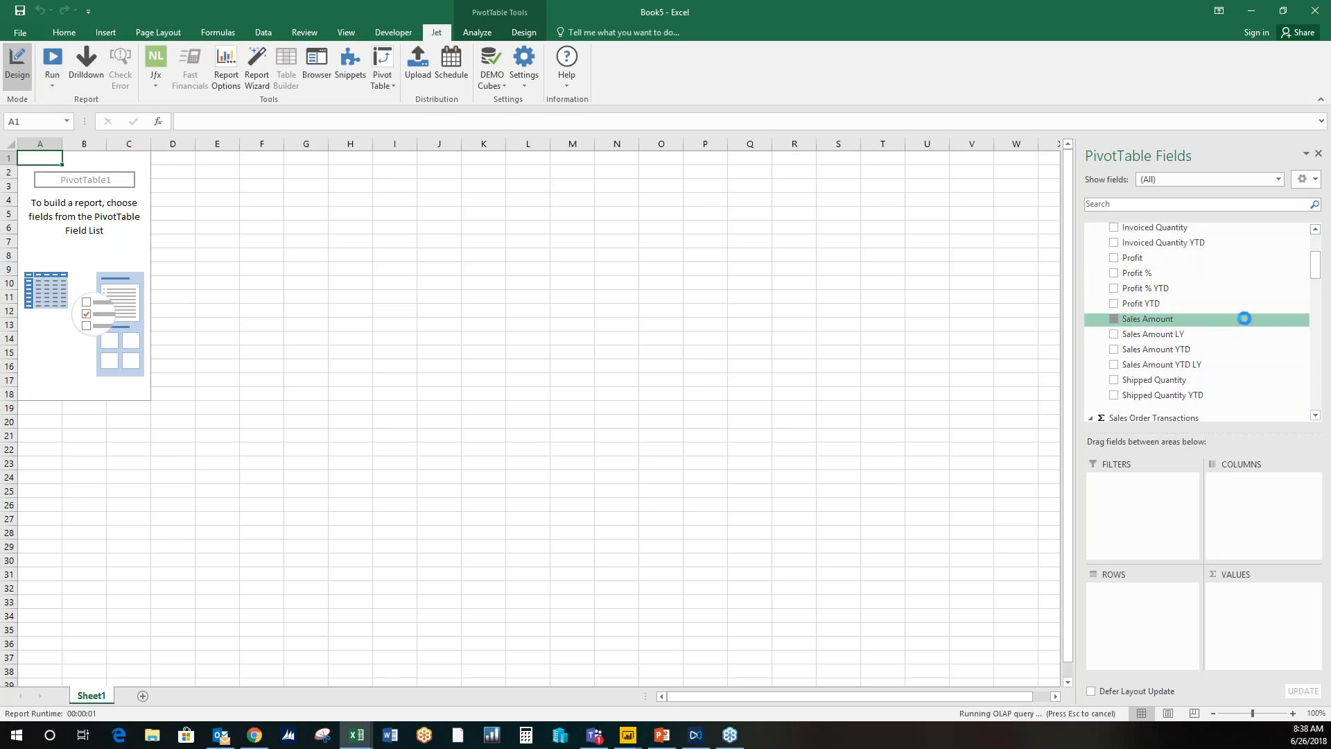
scroll(1116, 260, up, 2)
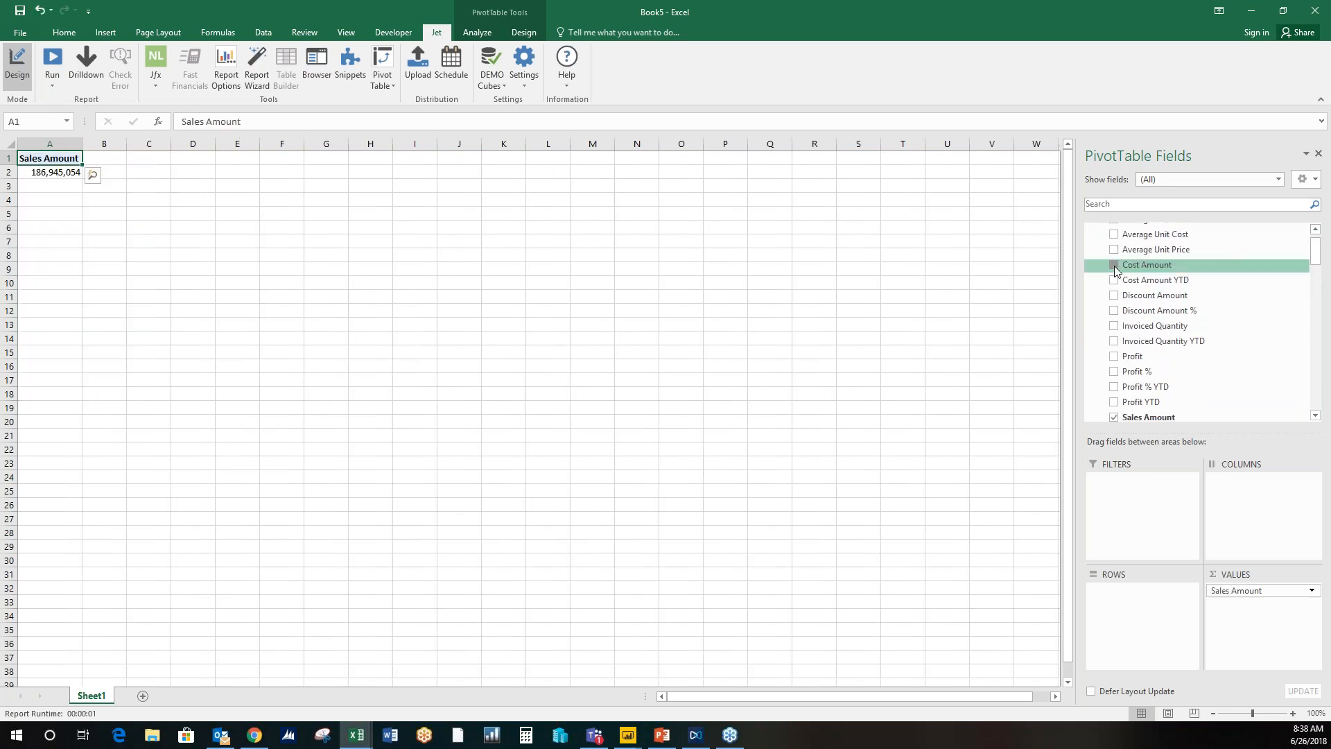
click(1114, 357)
click(1114, 372)
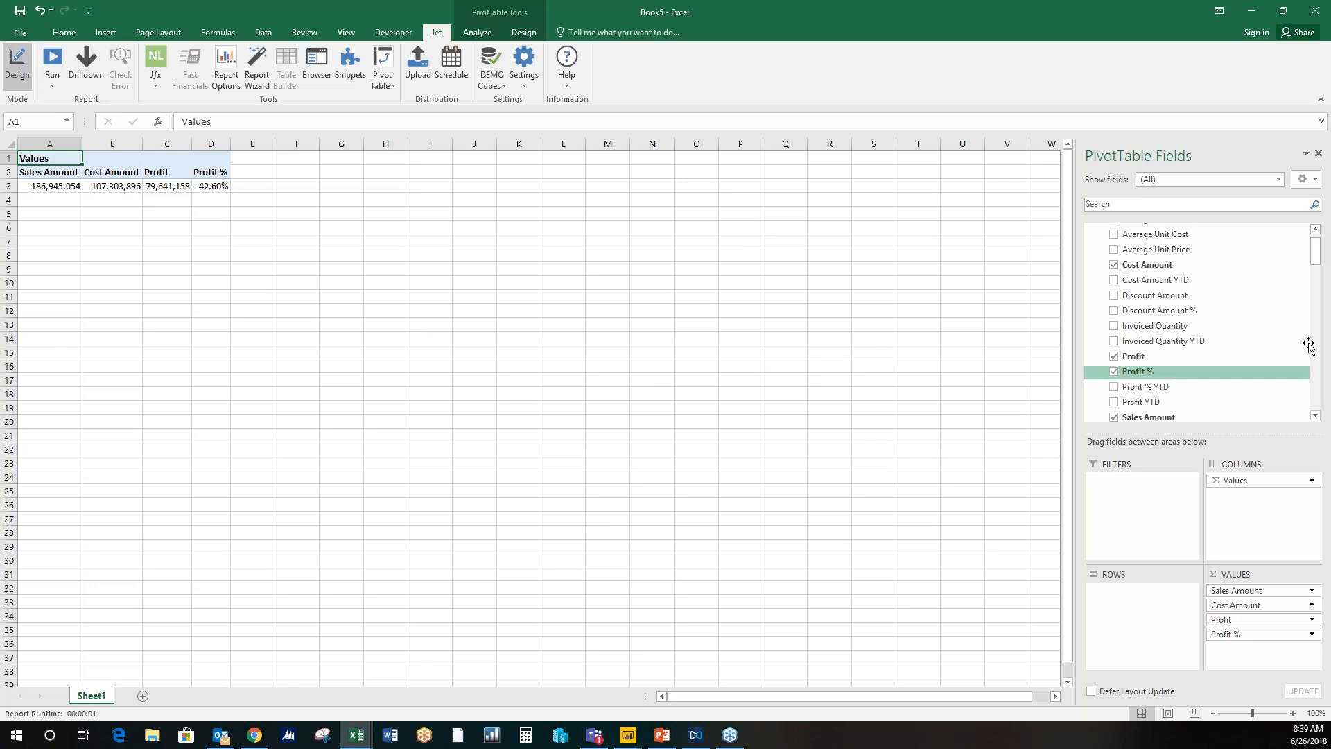
scroll(1312, 261, up, 1)
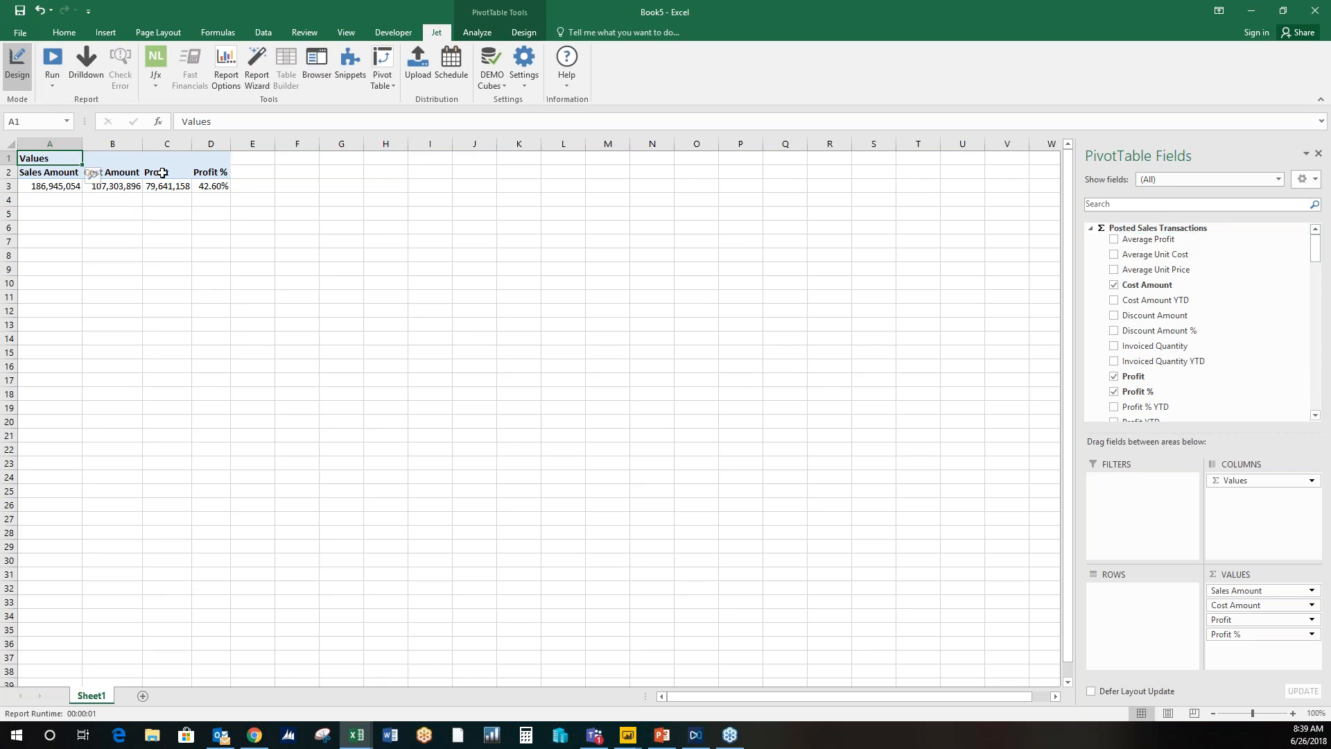
Step: Break the PivotTable rows down by the Item hierarchy "by Item Category by Product Group"
drag(1312, 257, 1325, 333)
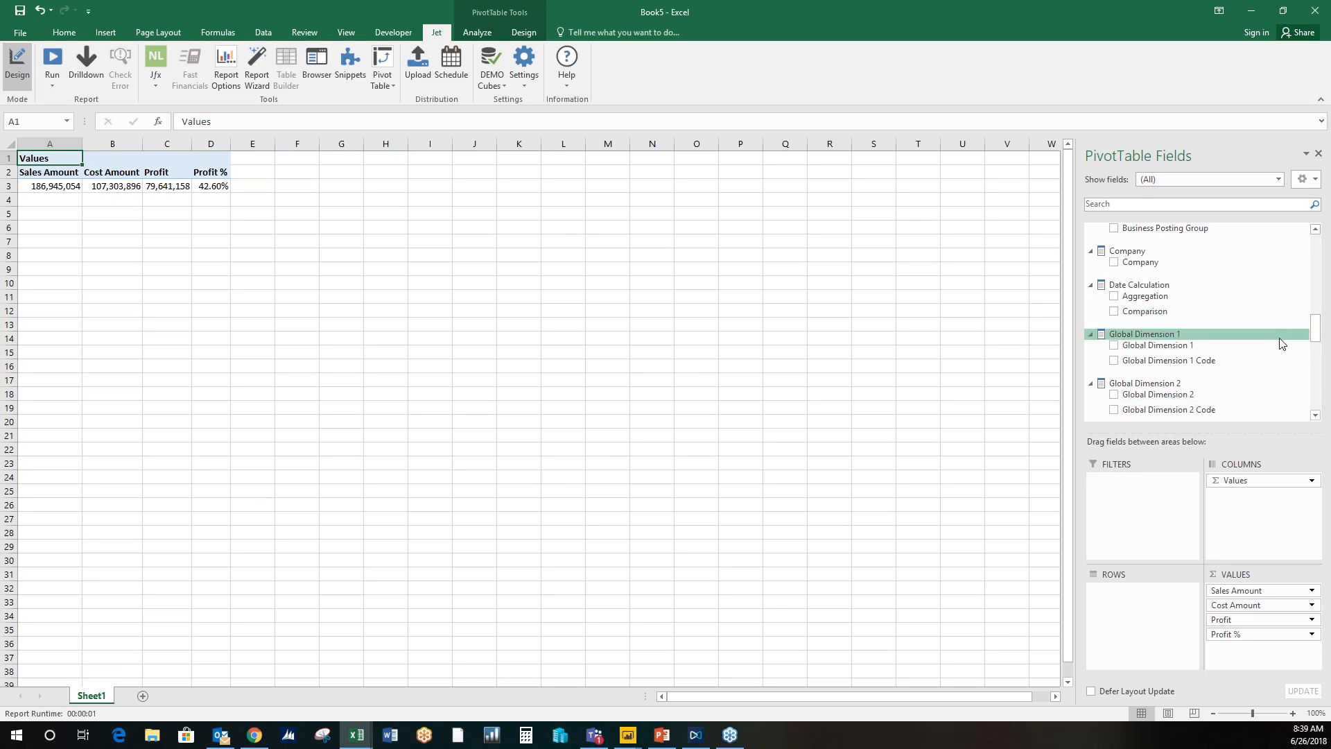
drag(1315, 333, 1312, 353)
scroll(1312, 352, down, 3)
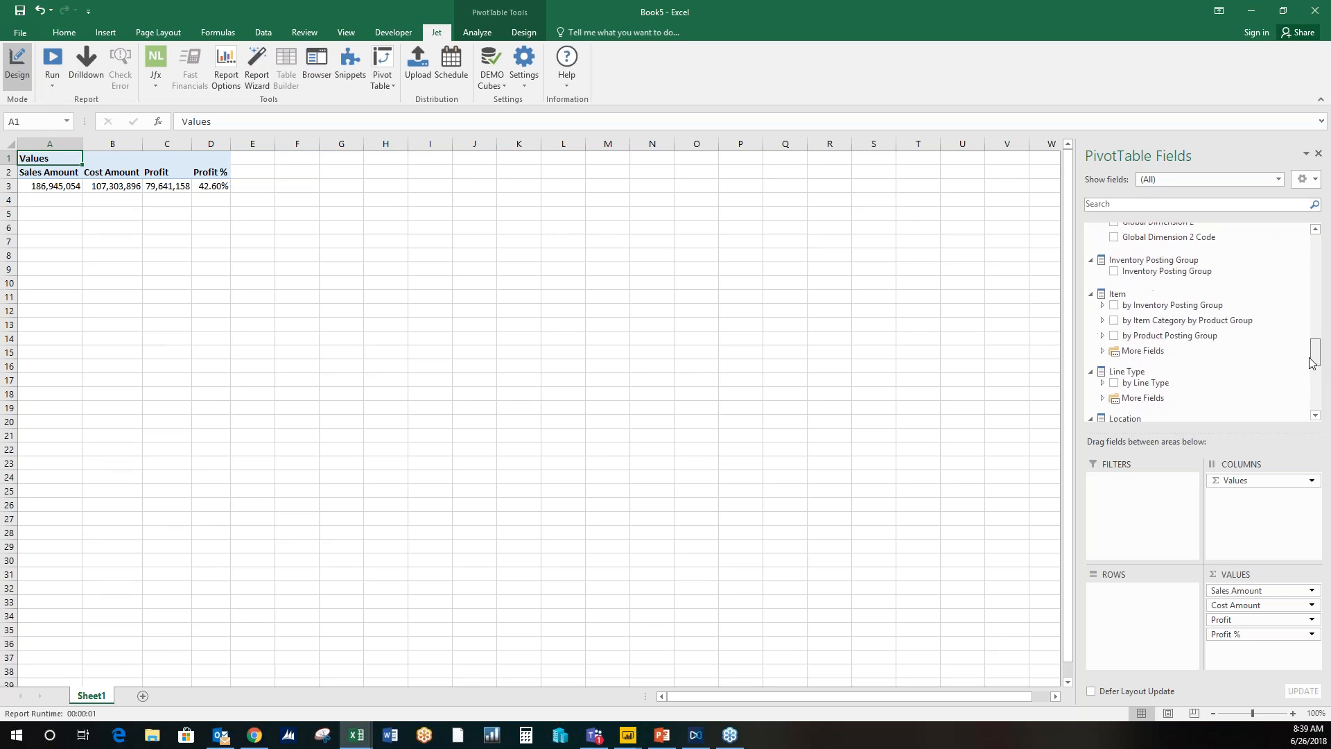
click(1114, 315)
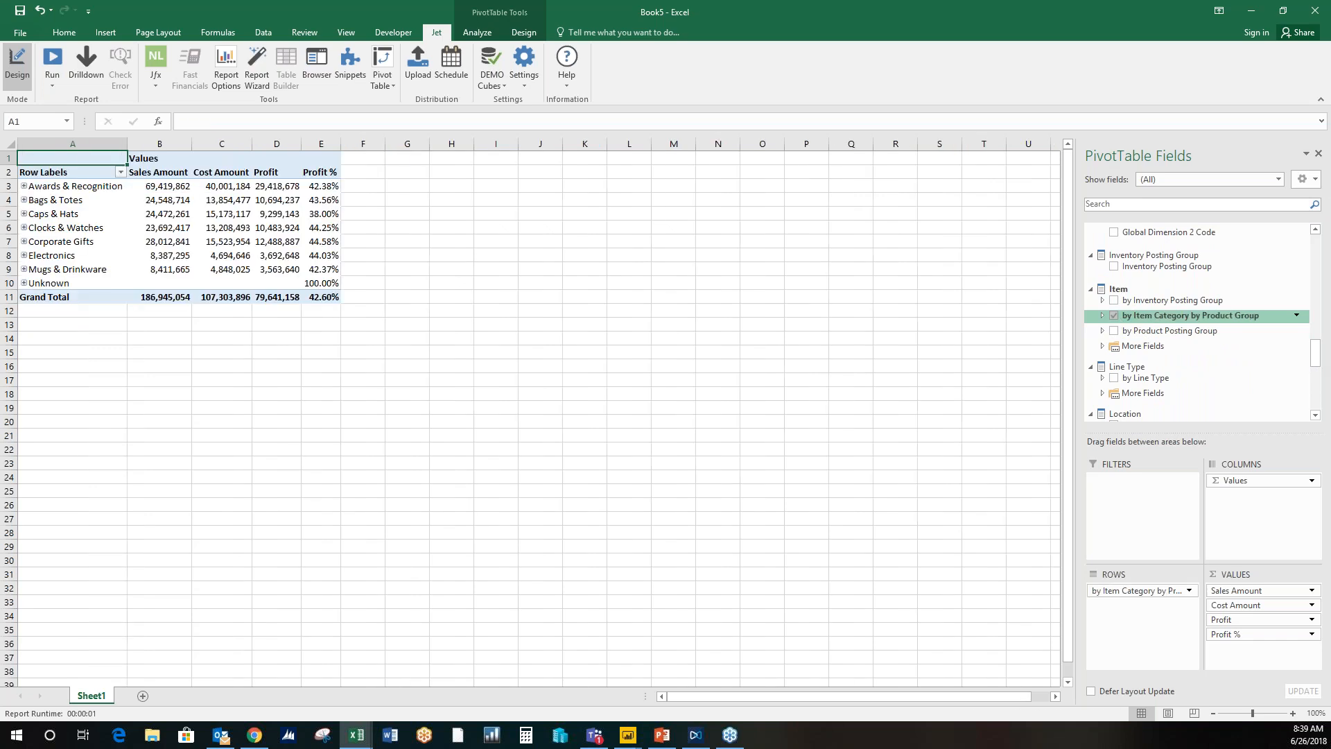
Step: Split the PivotTable columns by year using the Posting Date hierarchy Date YQMD
drag(1316, 359, 1317, 374)
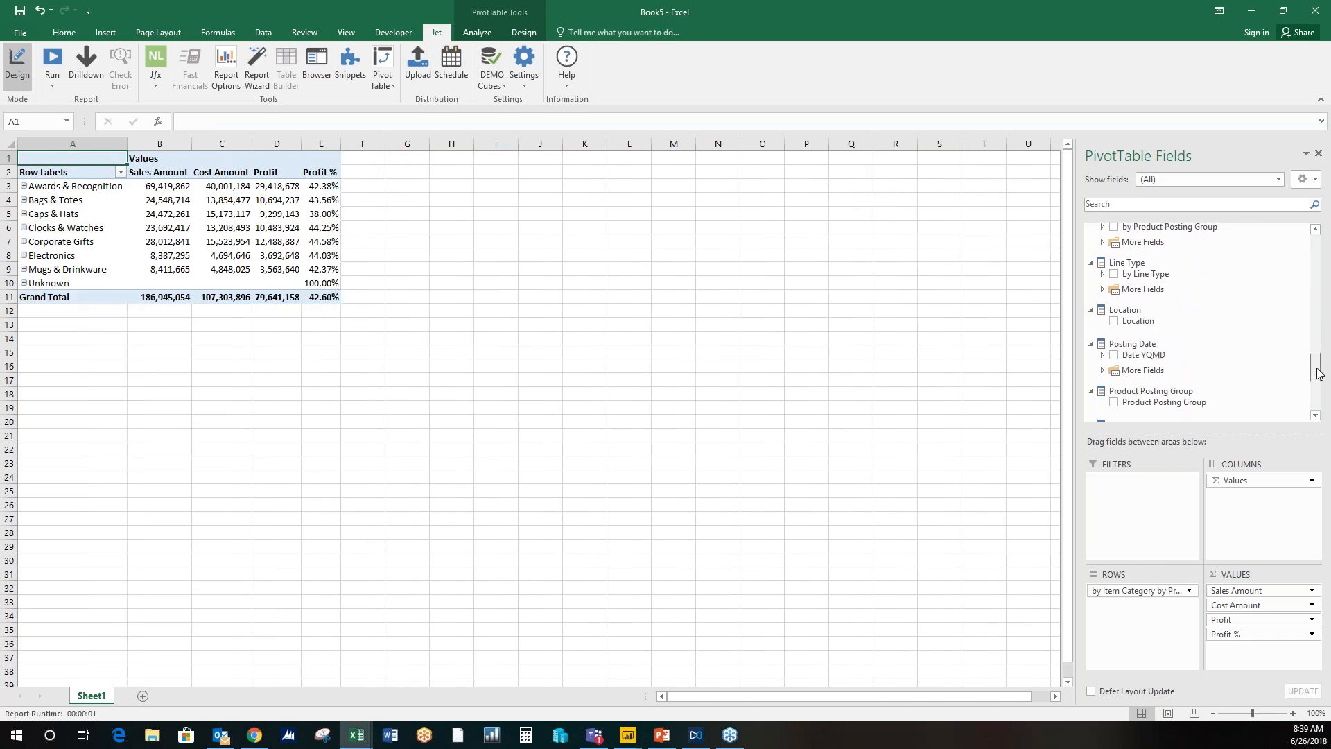
click(1114, 354)
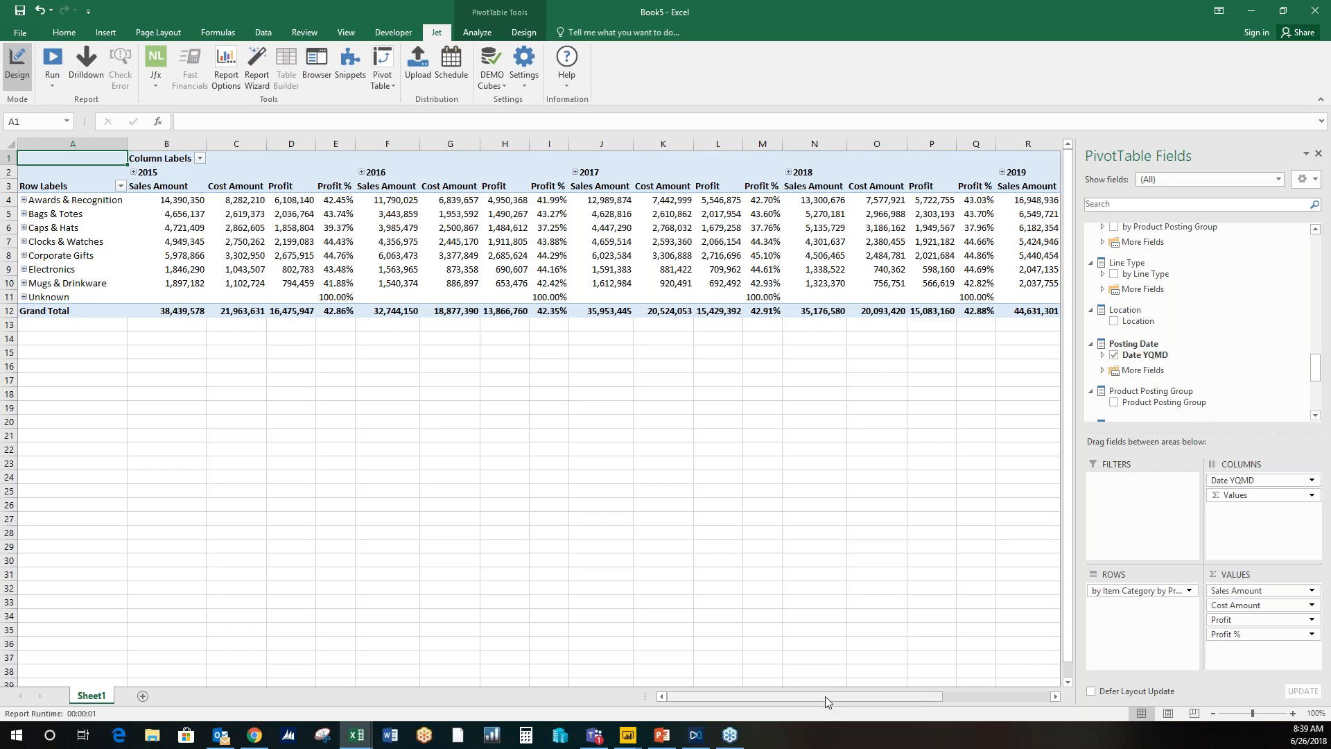
drag(824, 696, 654, 534)
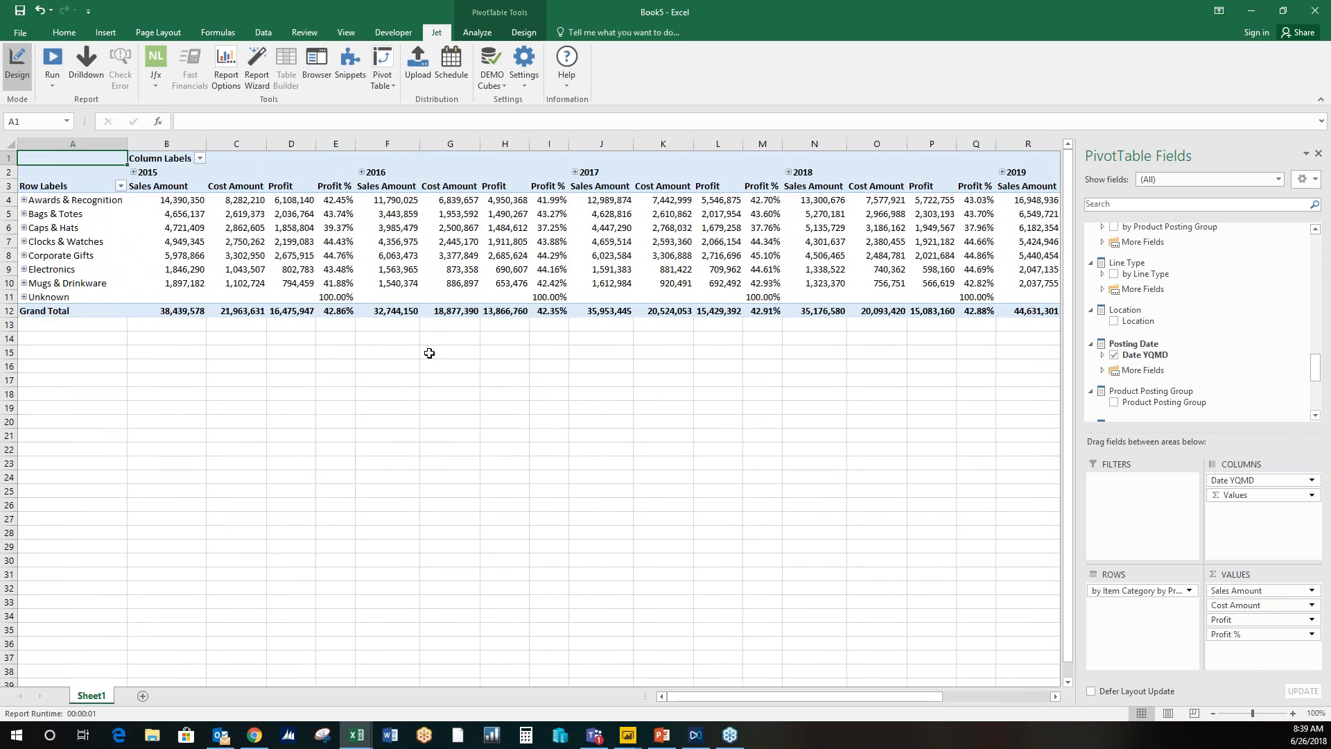
Step: Expand Bags & Totes down to Sports Bags and drill through to the transactions behind Black Duffel Bag's 2015 Sales Amount
click(27, 218)
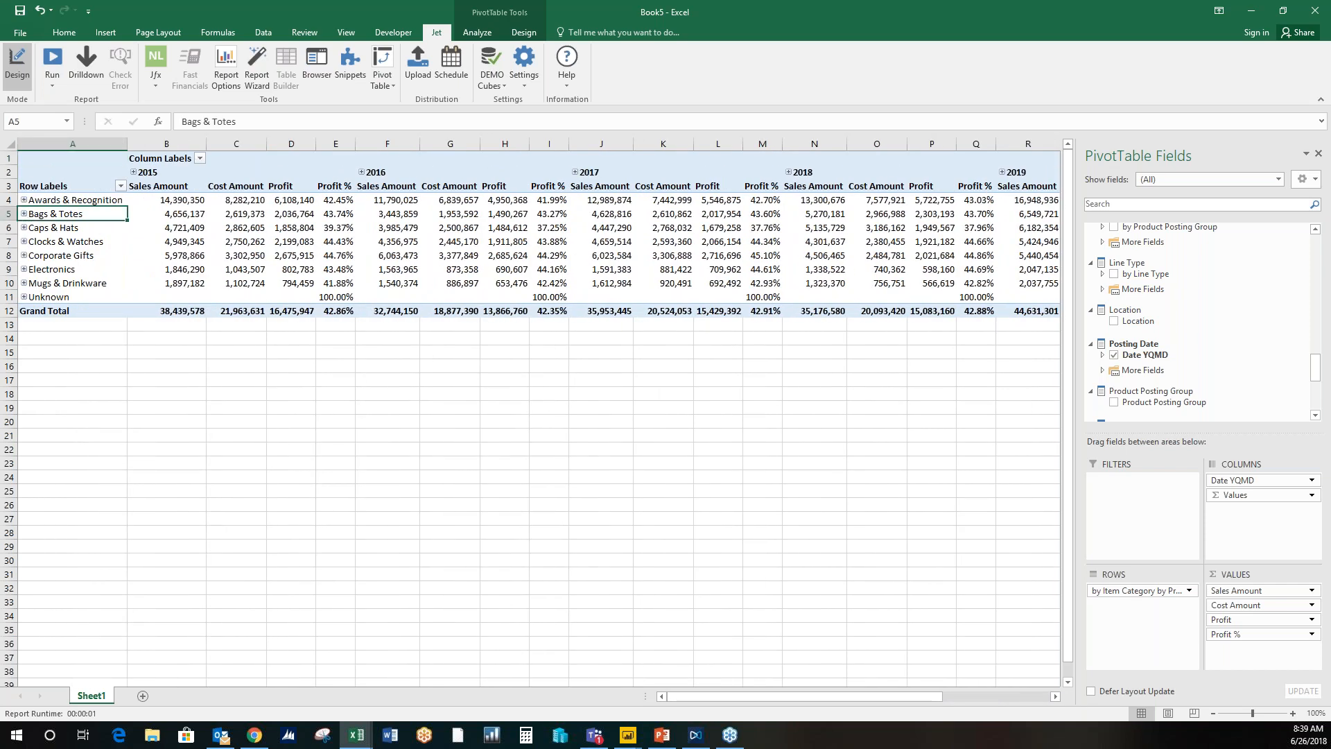
click(23, 213)
click(38, 256)
click(32, 255)
double_click(239, 298)
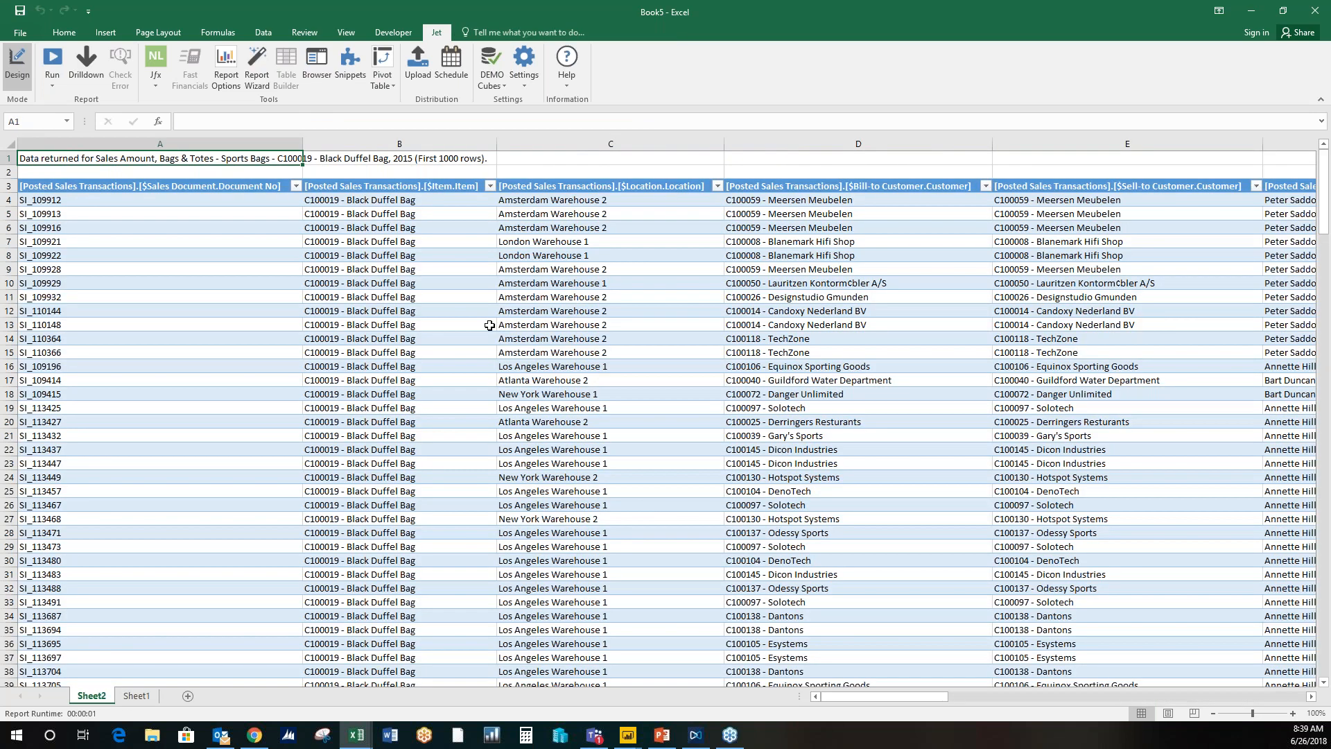
drag(176, 208, 261, 547)
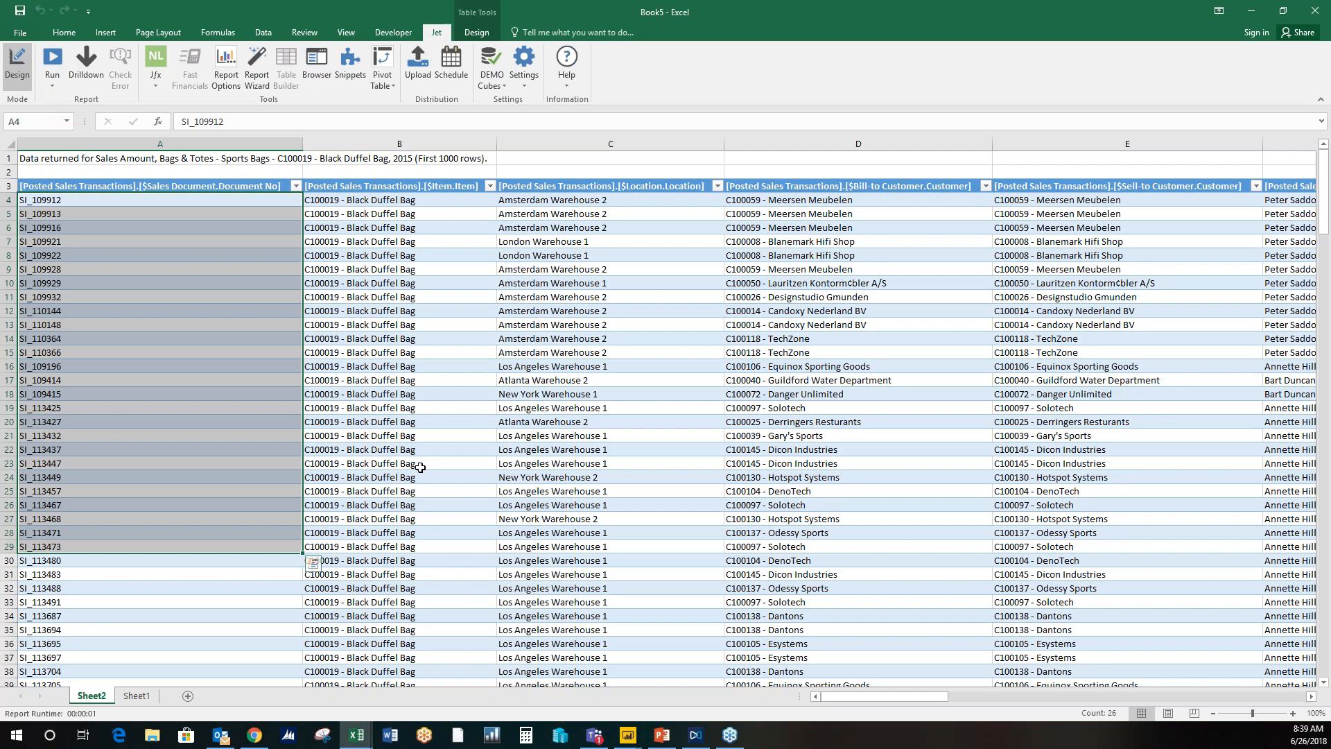
scroll(420, 467, down, 5)
scroll(420, 467, up, 5)
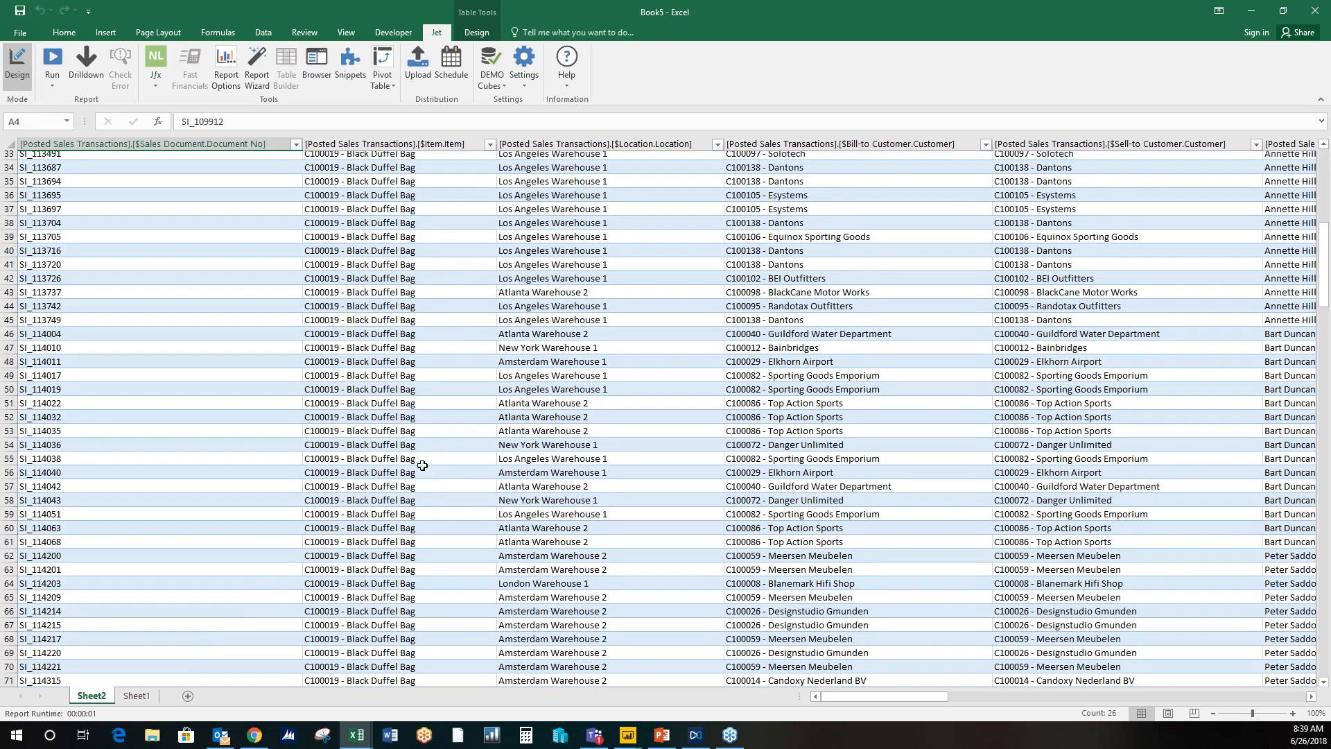
Step: Return to the PivotTable on Sheet1 and collapse the Sports Bags and Bags & Totes groups
click(136, 696)
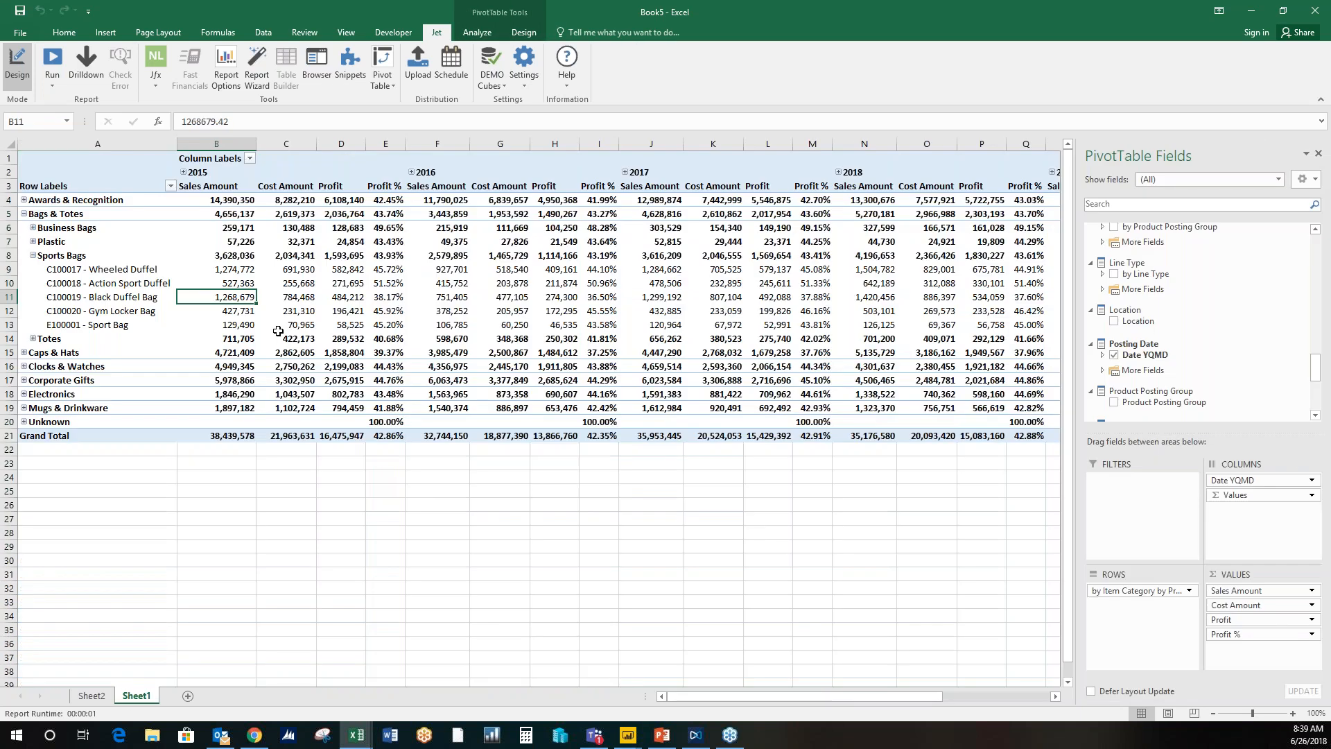
click(32, 257)
click(24, 214)
mouse_move(1235, 480)
mouse_down()
mouse_move(1177, 610)
mouse_move(1159, 582)
mouse_move(1179, 606)
mouse_move(1259, 487)
mouse_up()
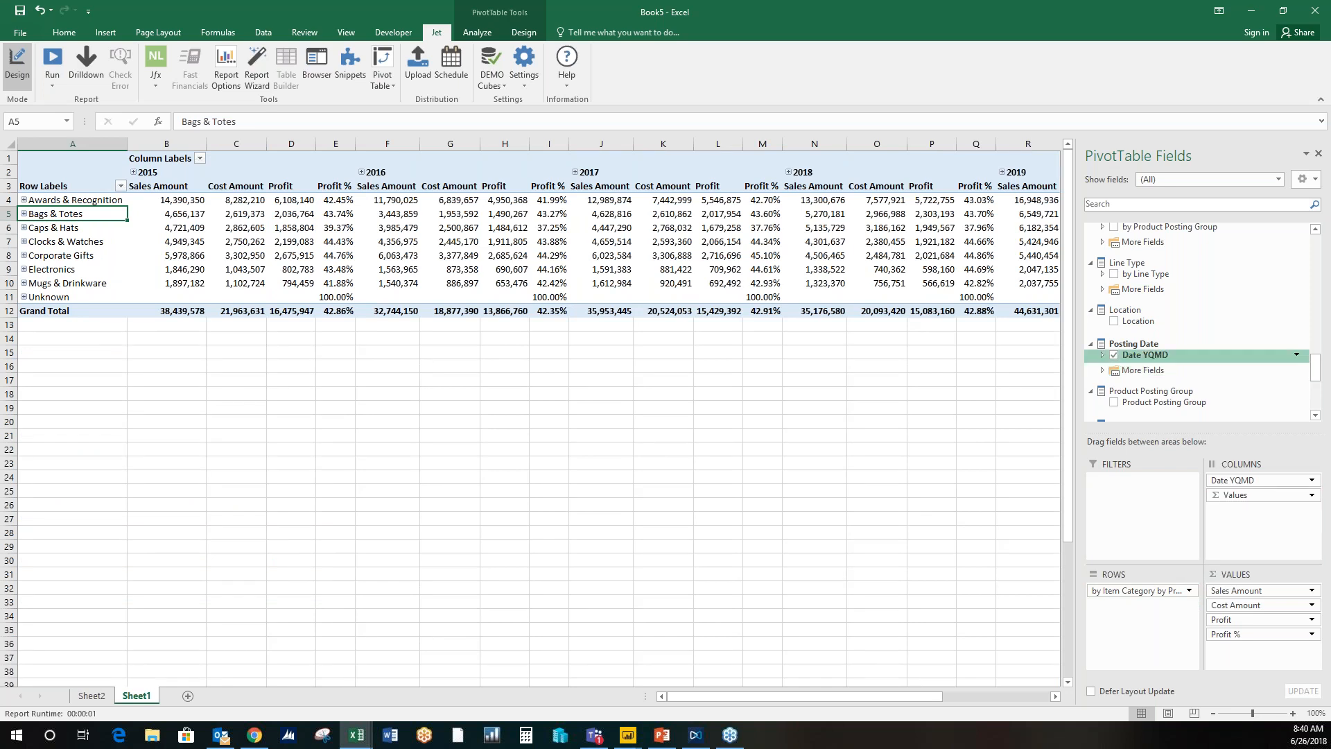
click(76, 159)
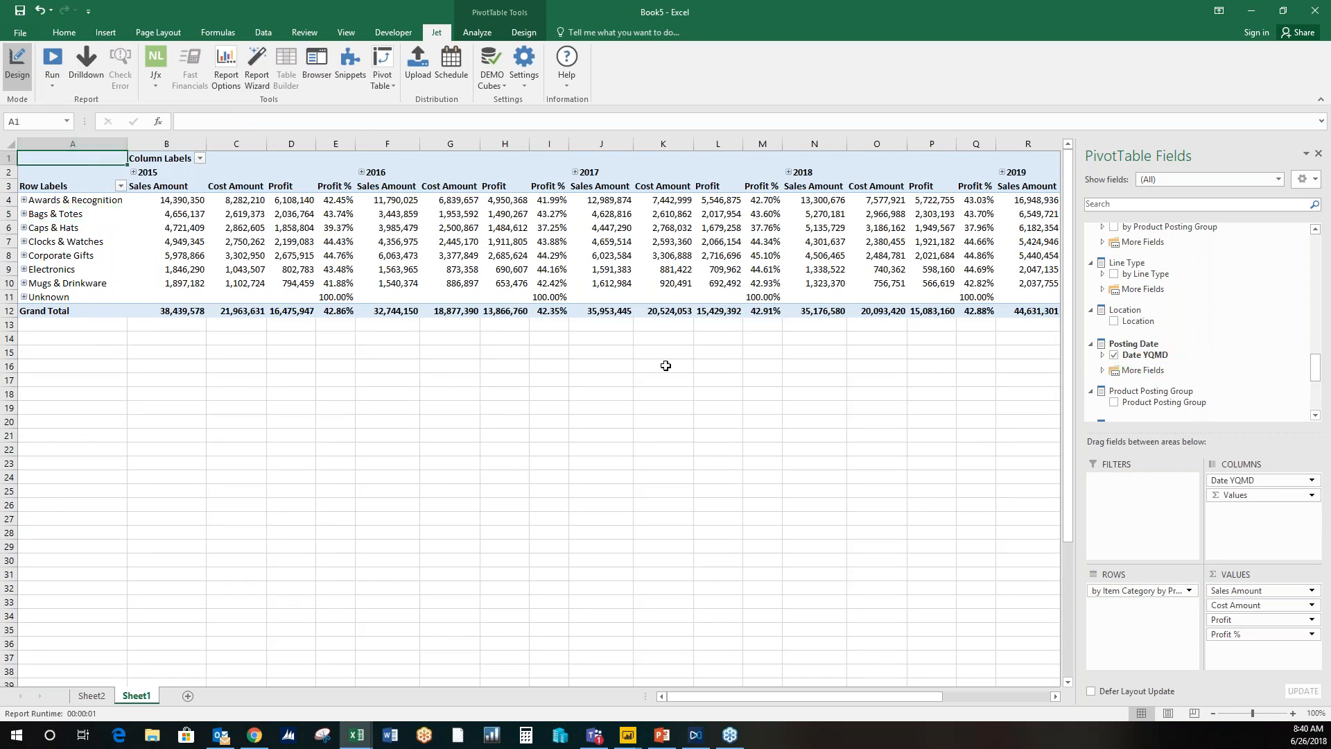
Step: Try the Date Calculation Aggregation breakdown in the PivotTable rows and remove it again
drag(1314, 375, 1306, 324)
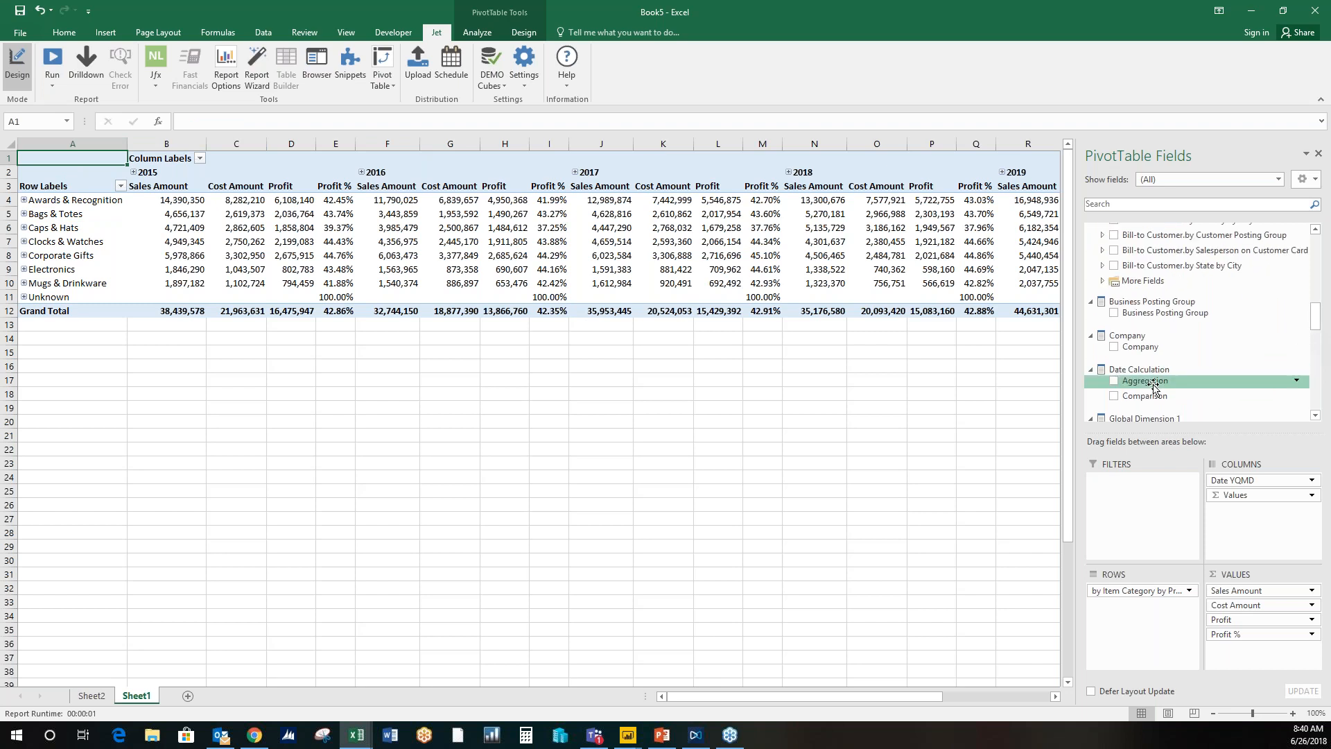
click(1114, 382)
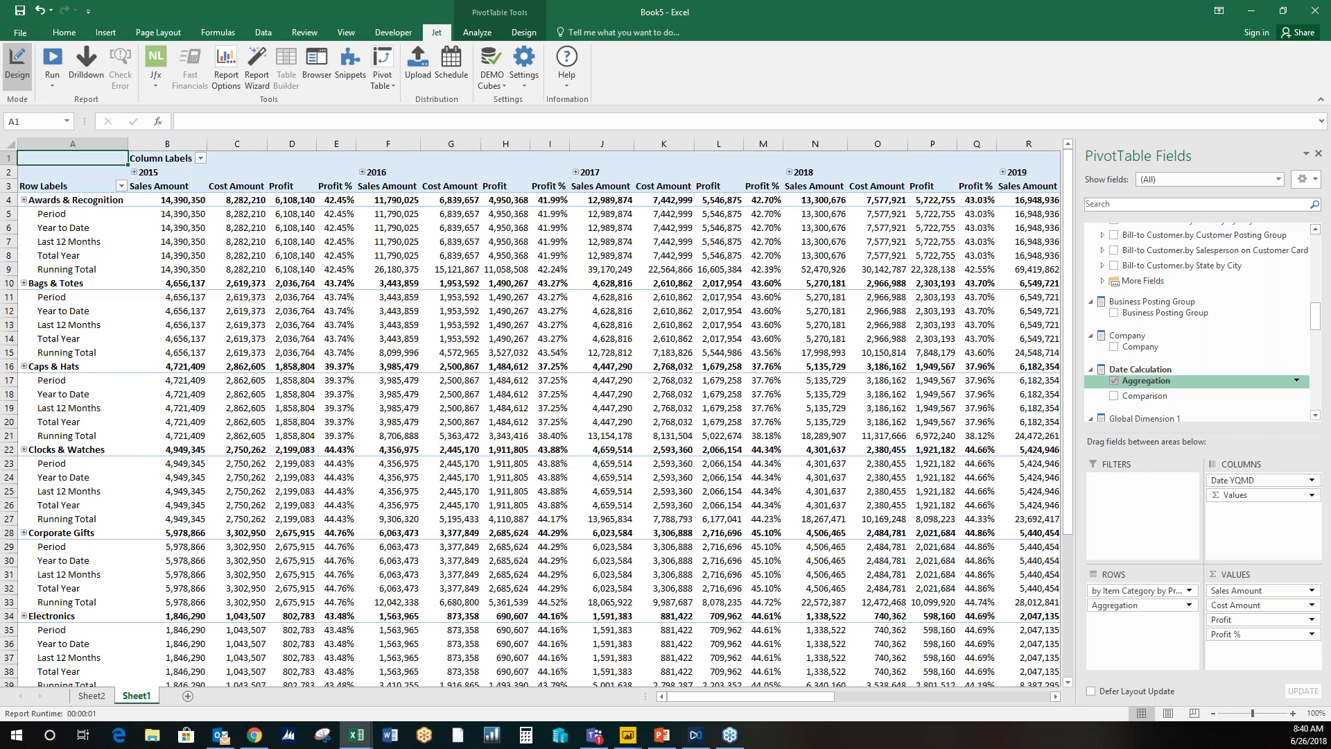
click(1114, 380)
Step: Add the Date Calculation Comparison breakdown to the rows, review it down to the grand total, and remove it
click(1114, 396)
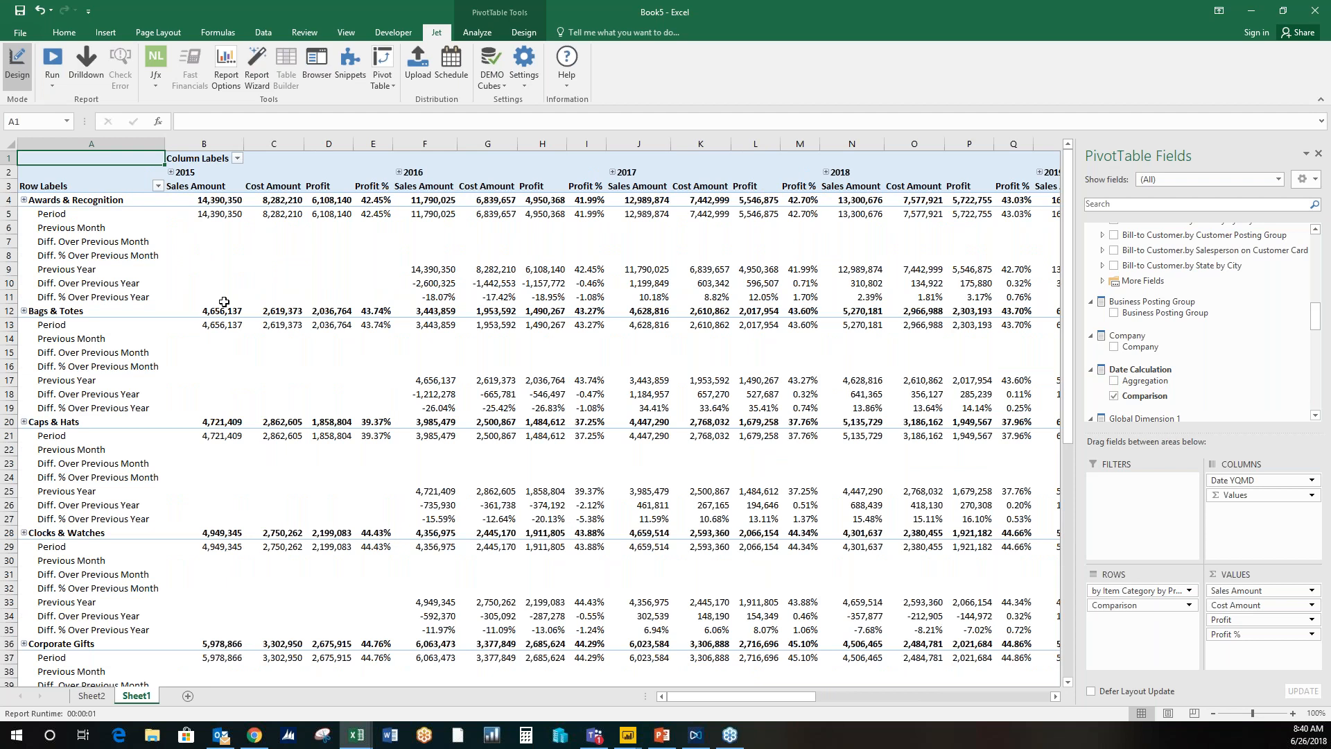
scroll(222, 379, down, 6)
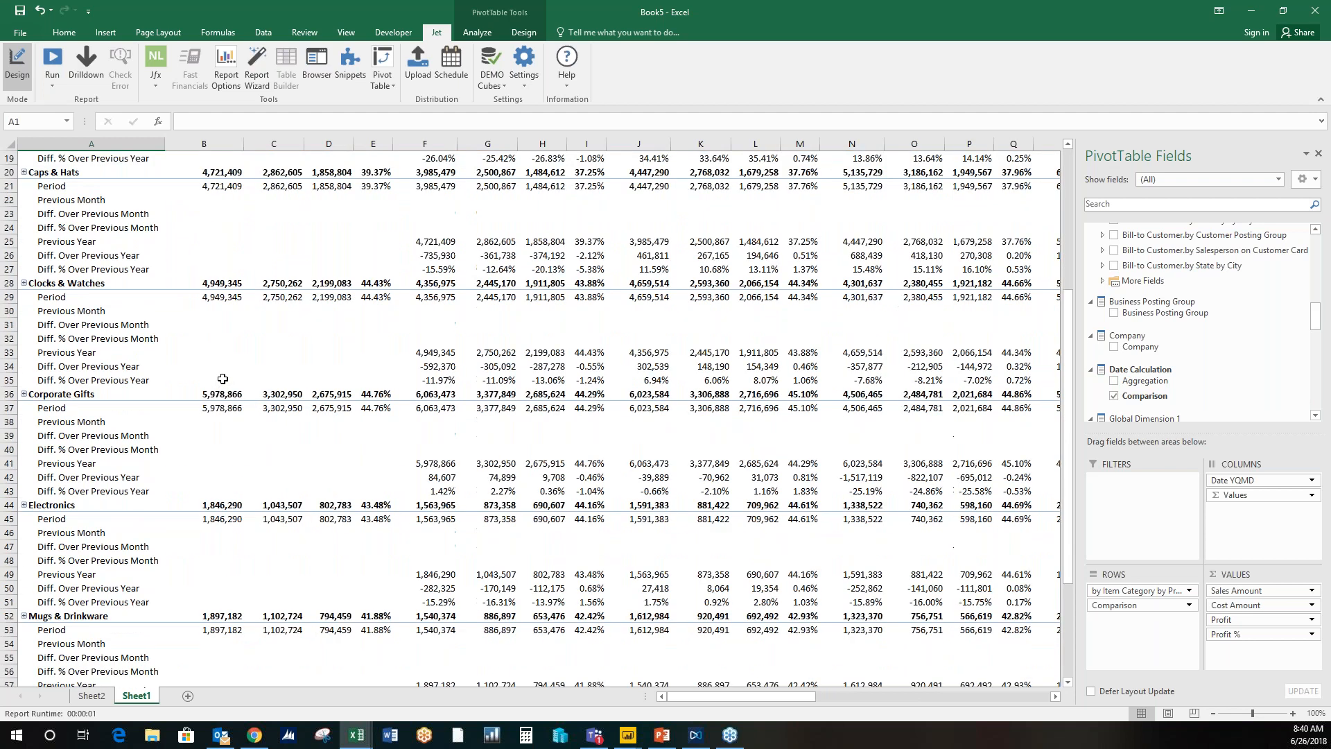
scroll(222, 379, down, 5)
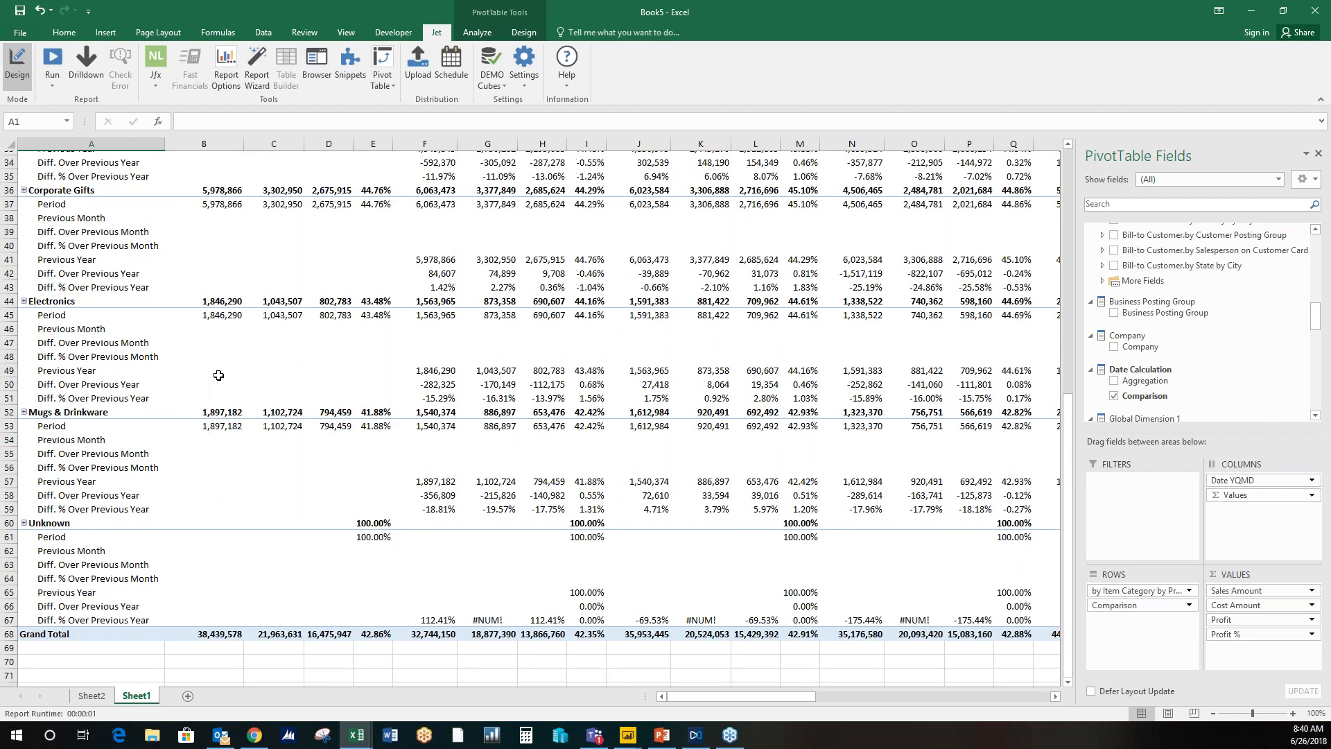
scroll(303, 377, up, 11)
click(1114, 396)
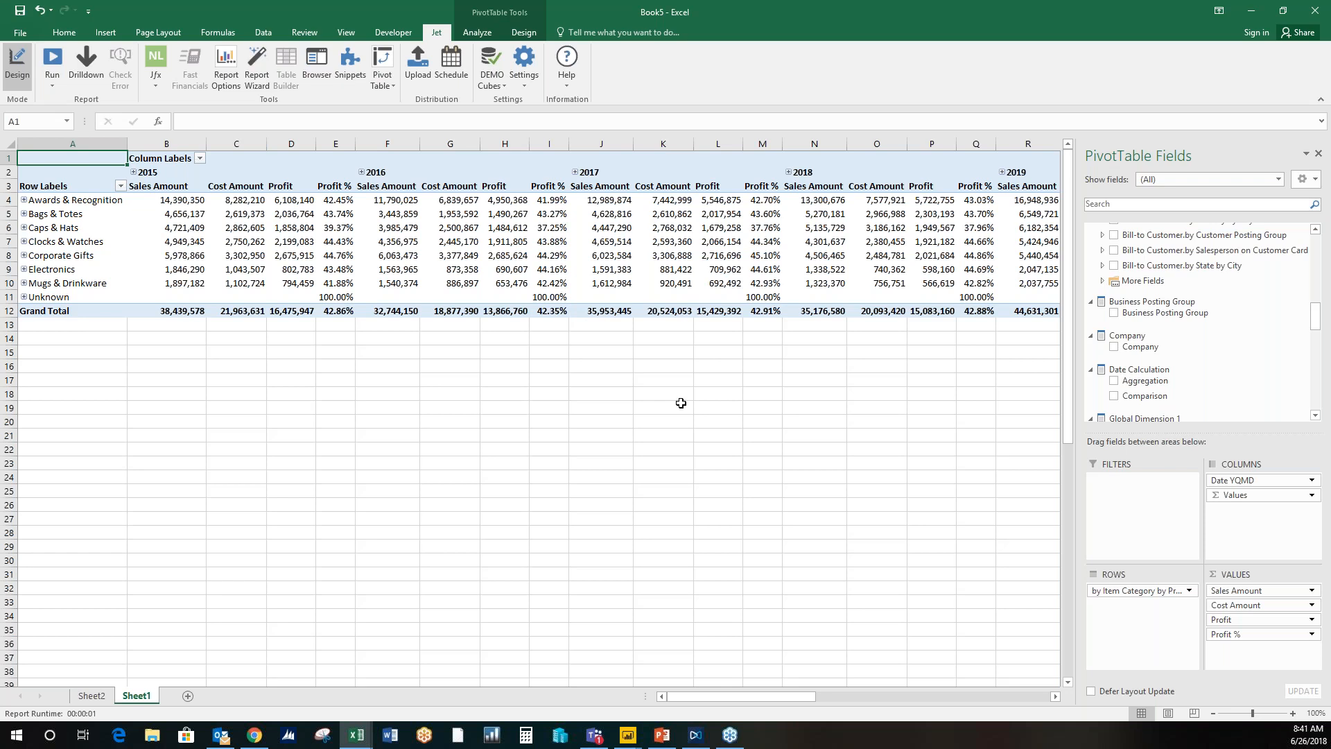
Step: Insert a column PivotChart from the PivotTable, place it directly below the table and enlarge it to about column H and row 34
click(105, 34)
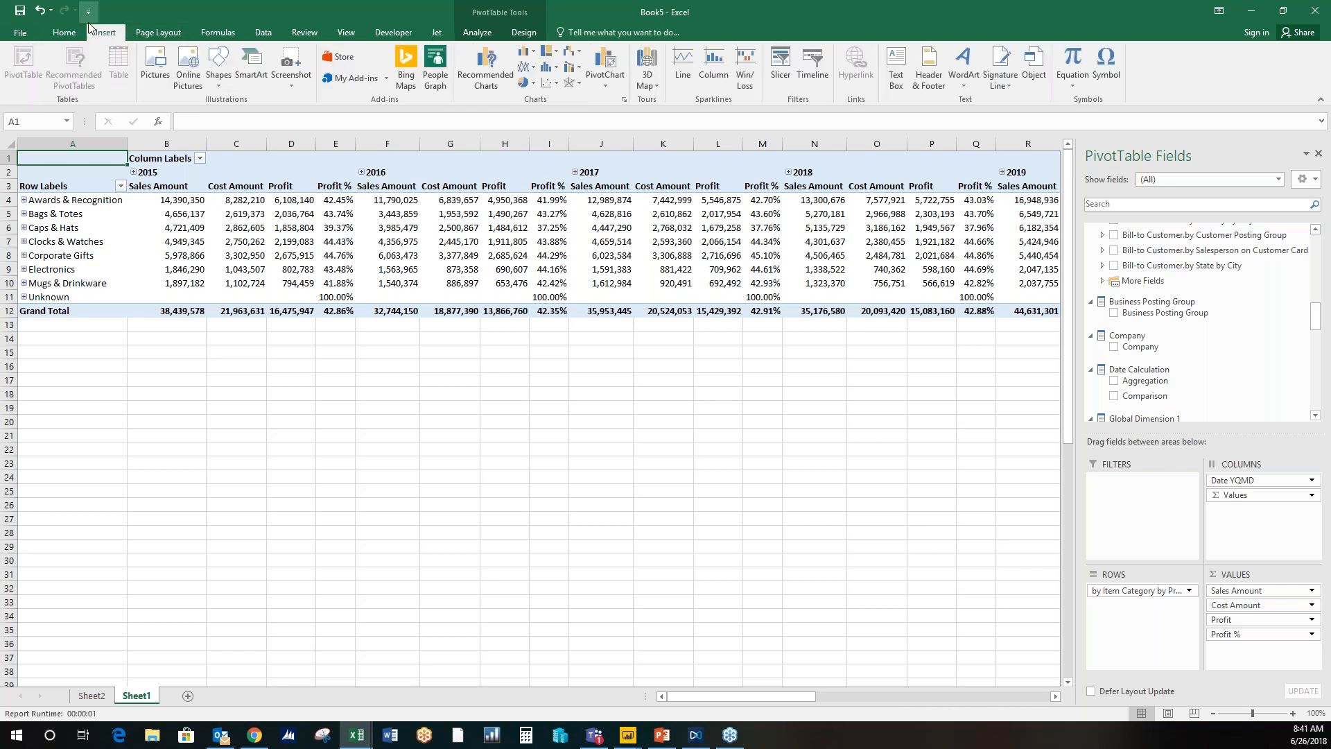
click(69, 33)
click(107, 33)
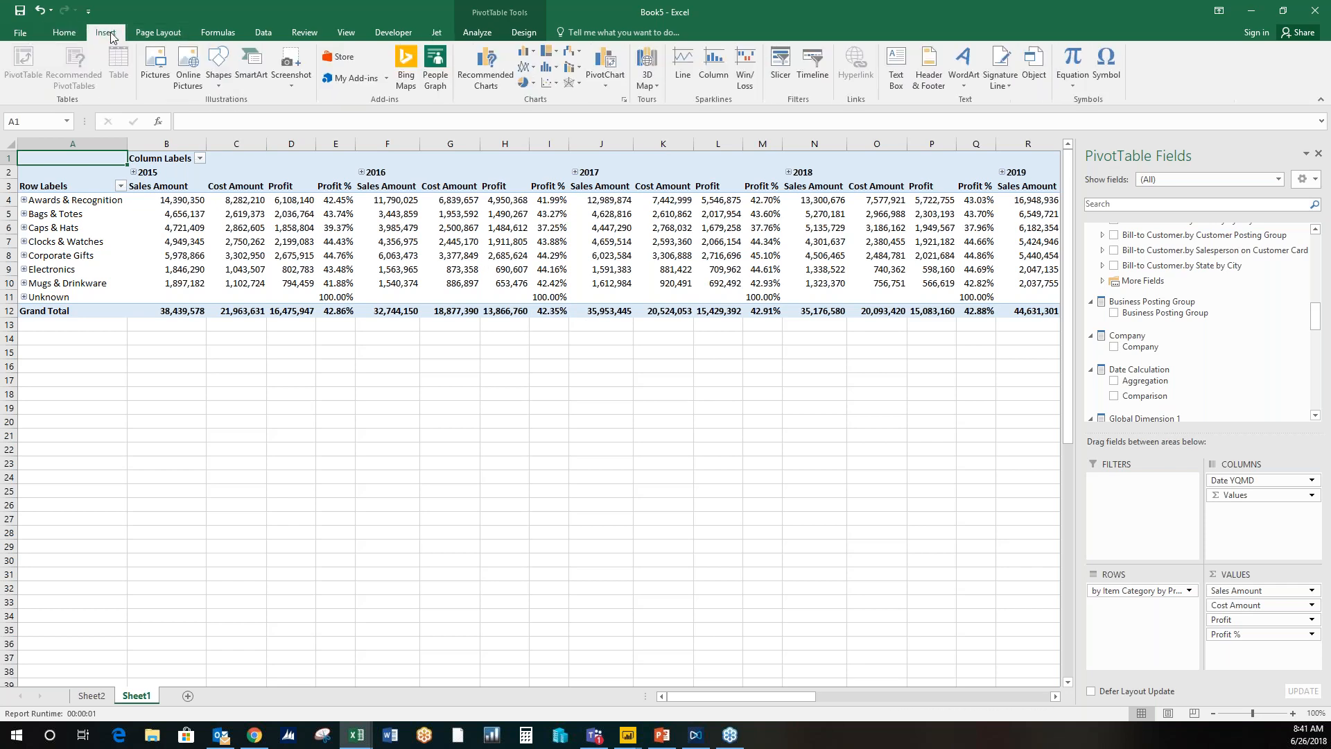
click(527, 53)
click(537, 95)
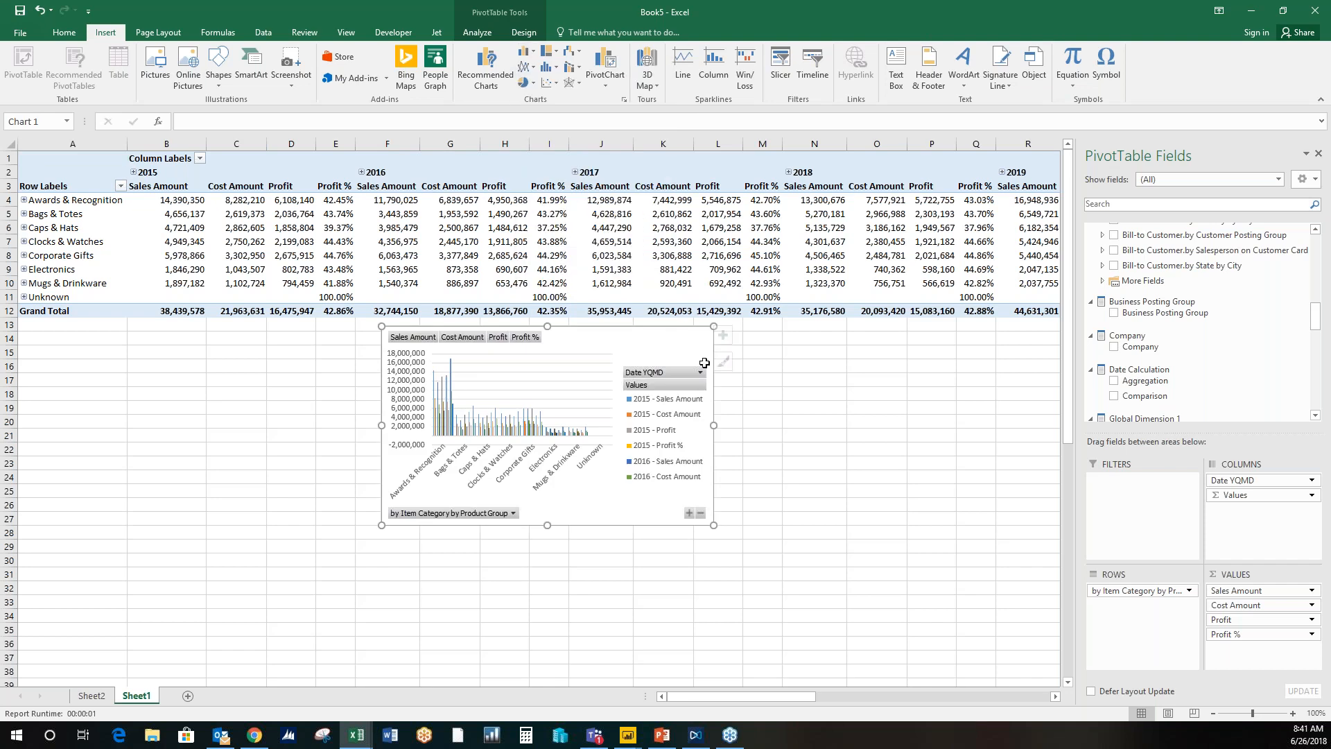
drag(632, 342, 269, 335)
drag(352, 521, 481, 617)
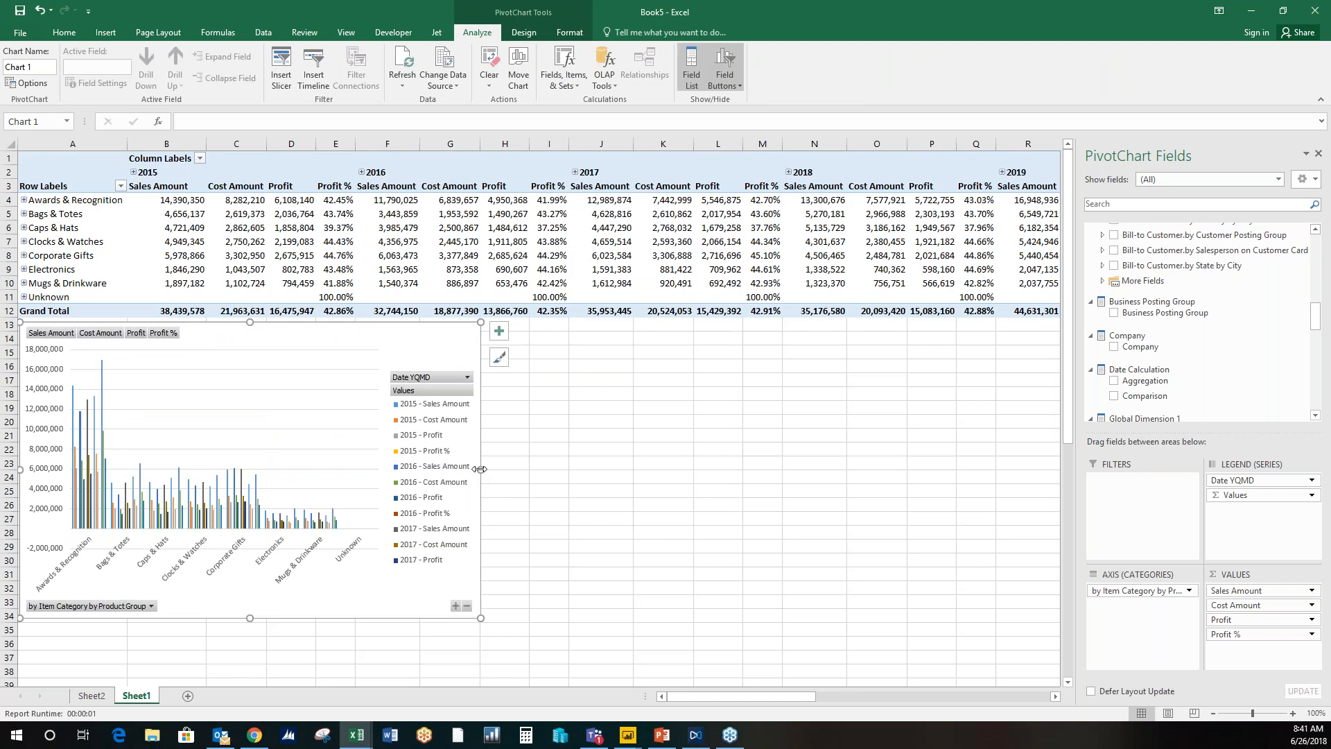
drag(524, 461, 525, 460)
Step: Add a slicer for the Location field to the PivotChart
scroll(1317, 346, down, 5)
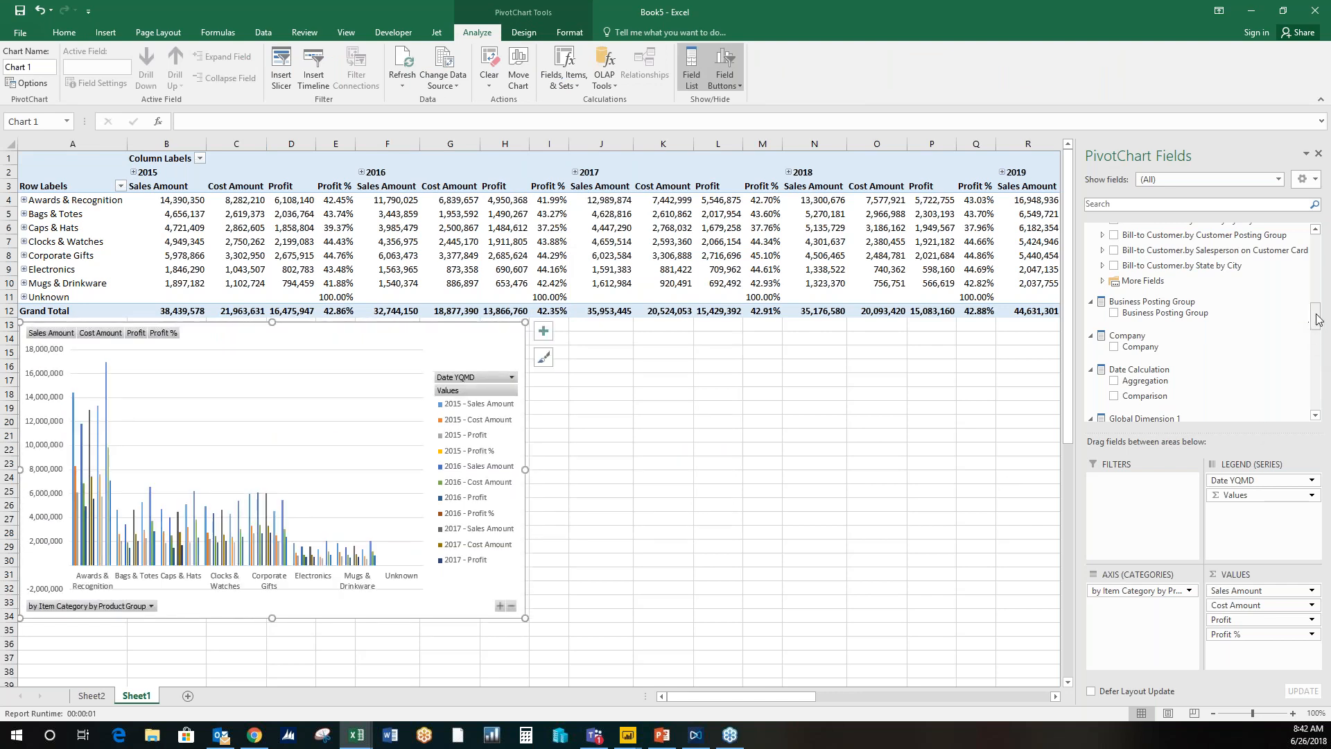
scroll(1328, 355, down, 3)
right_click(1291, 326)
click(1227, 398)
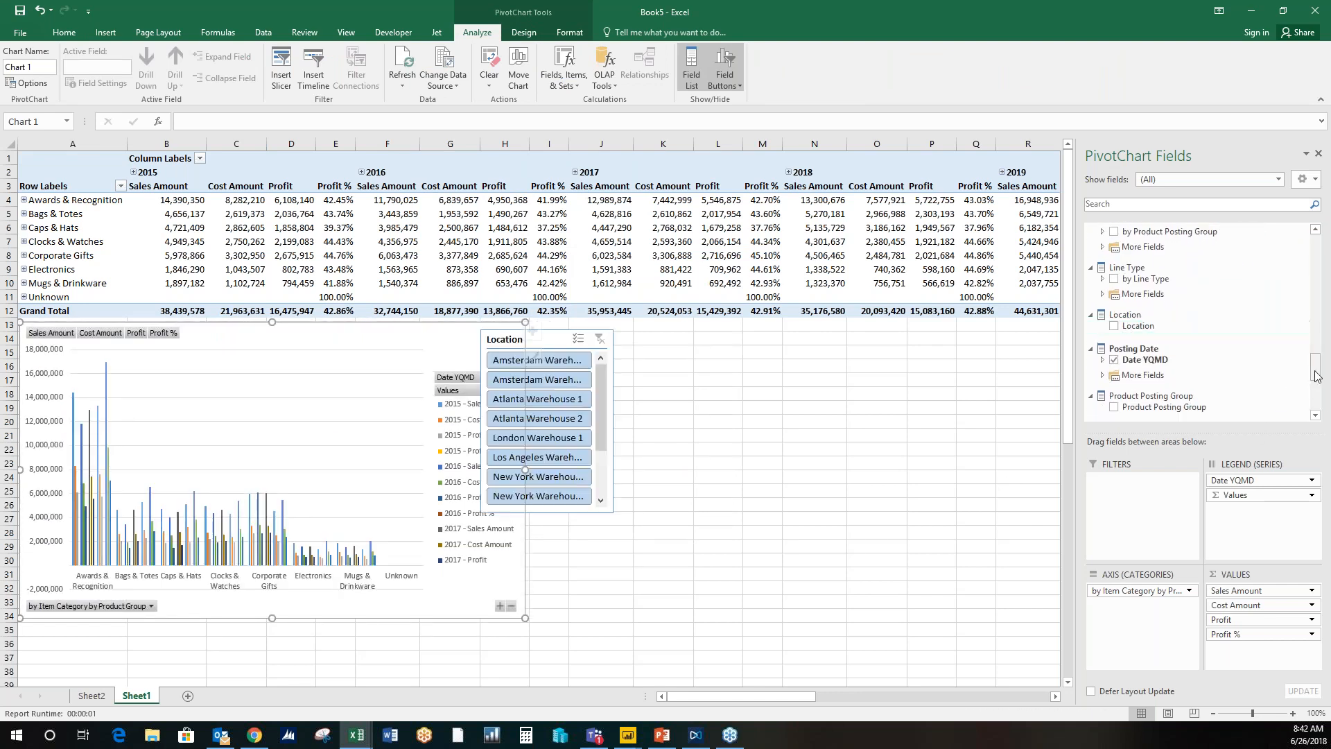
Step: Add a slicer for the Salesperson on Document field to the PivotChart
scroll(1317, 394, down, 3)
scroll(1316, 394, down, 2)
right_click(1291, 310)
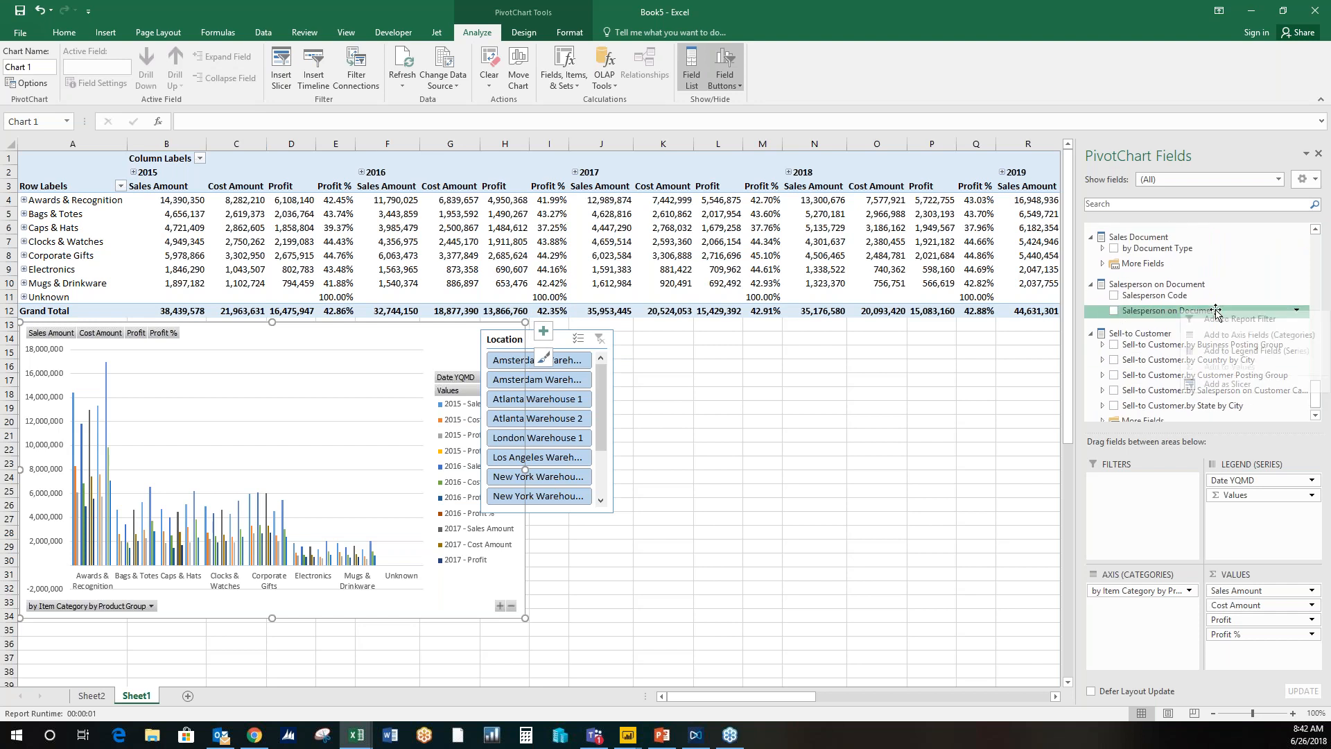
click(1254, 393)
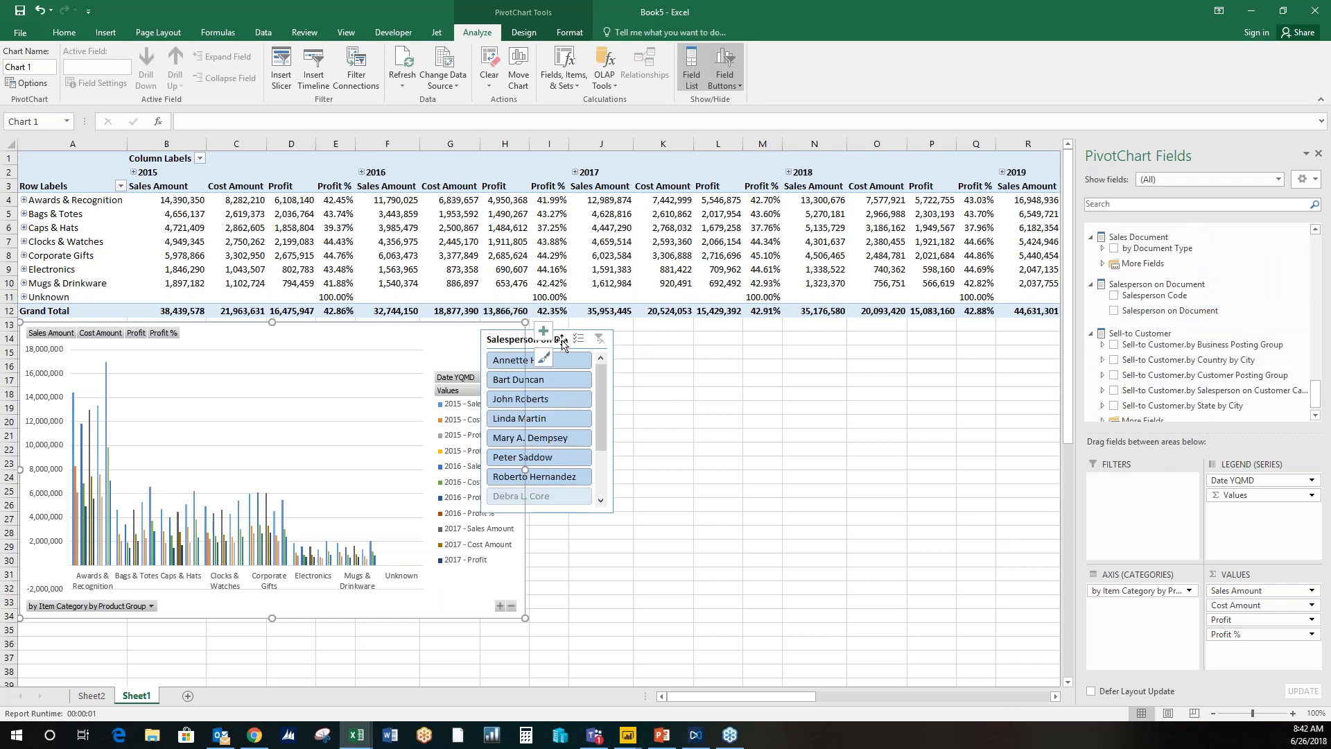
Step: Place the two slicers side by side next to the chart and filter the sales to the first four listed salespeople
drag(560, 340, 608, 335)
drag(722, 338, 722, 409)
click(721, 350)
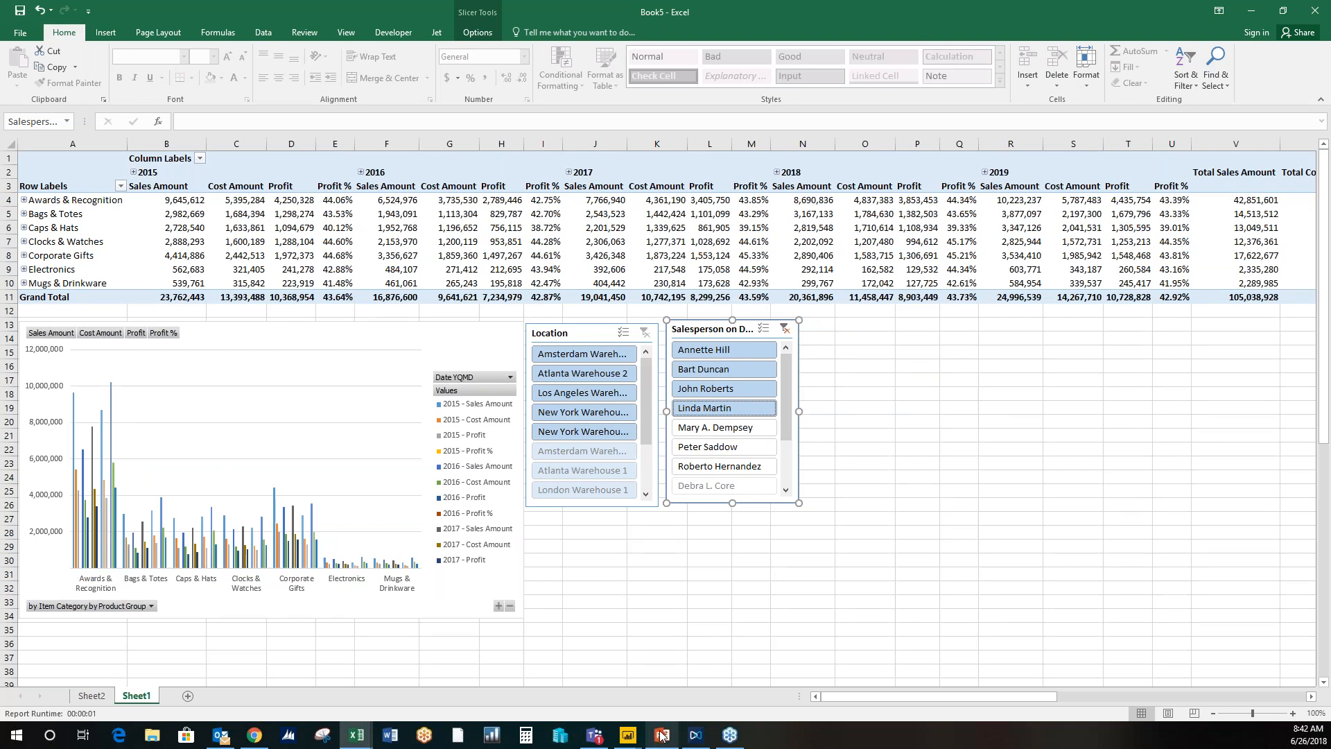
Step: Switch to the 2 Enterprise Sales Dashboard workbook, view the Chart 1 and Chart 2 sheets and return to Sales Dashboard
mouse_move(356, 735)
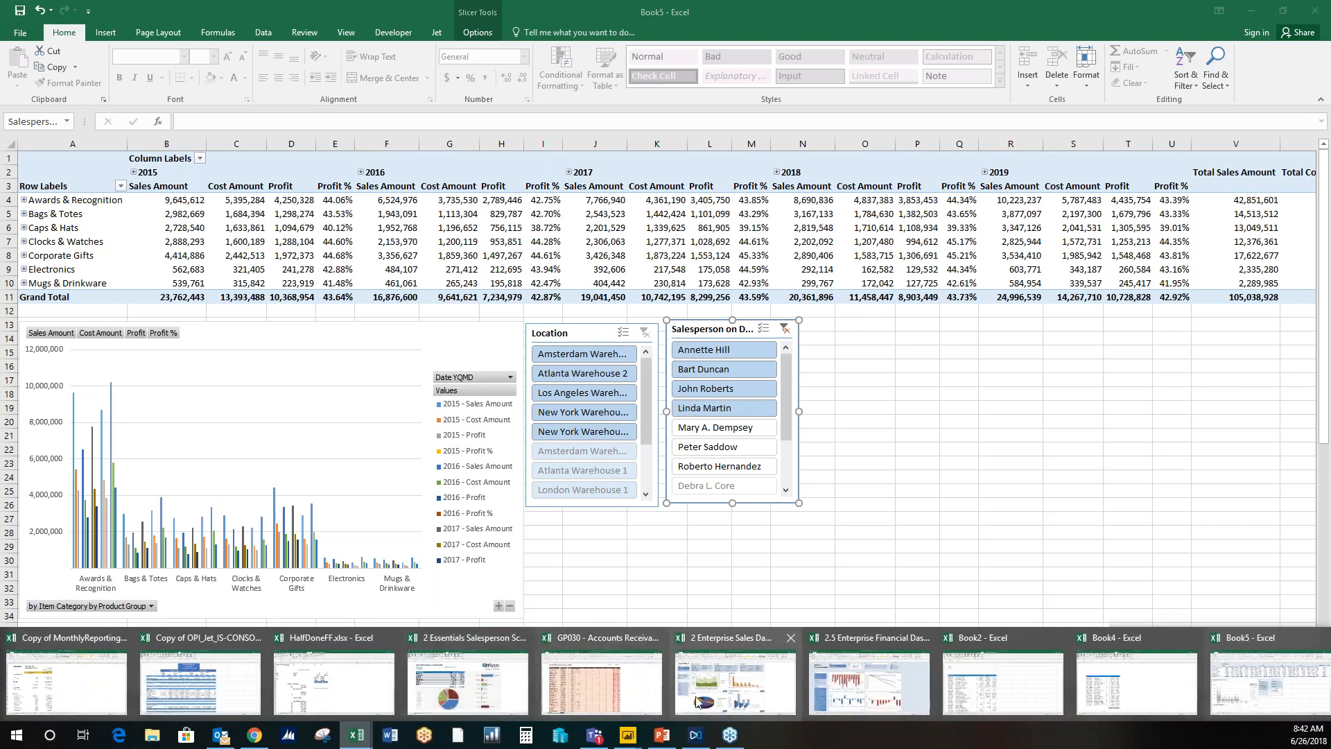
key(alt+Tab)
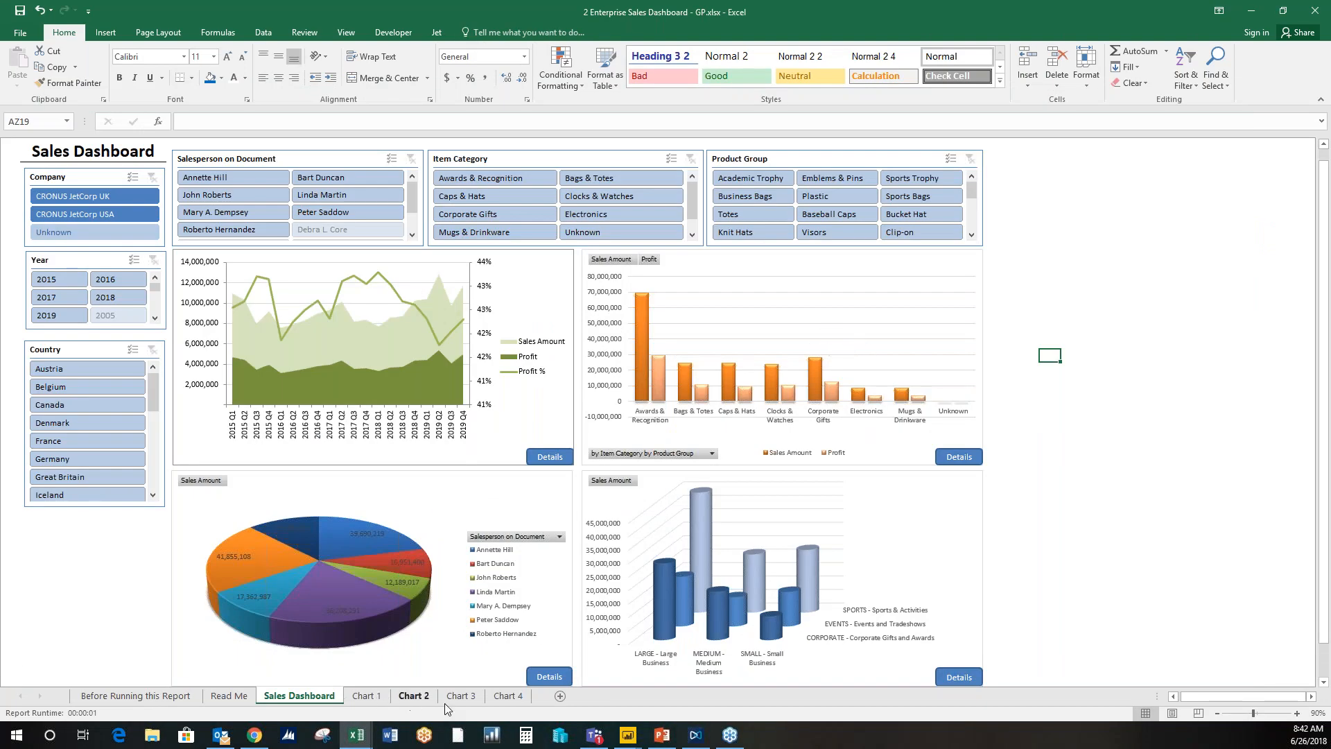
click(383, 695)
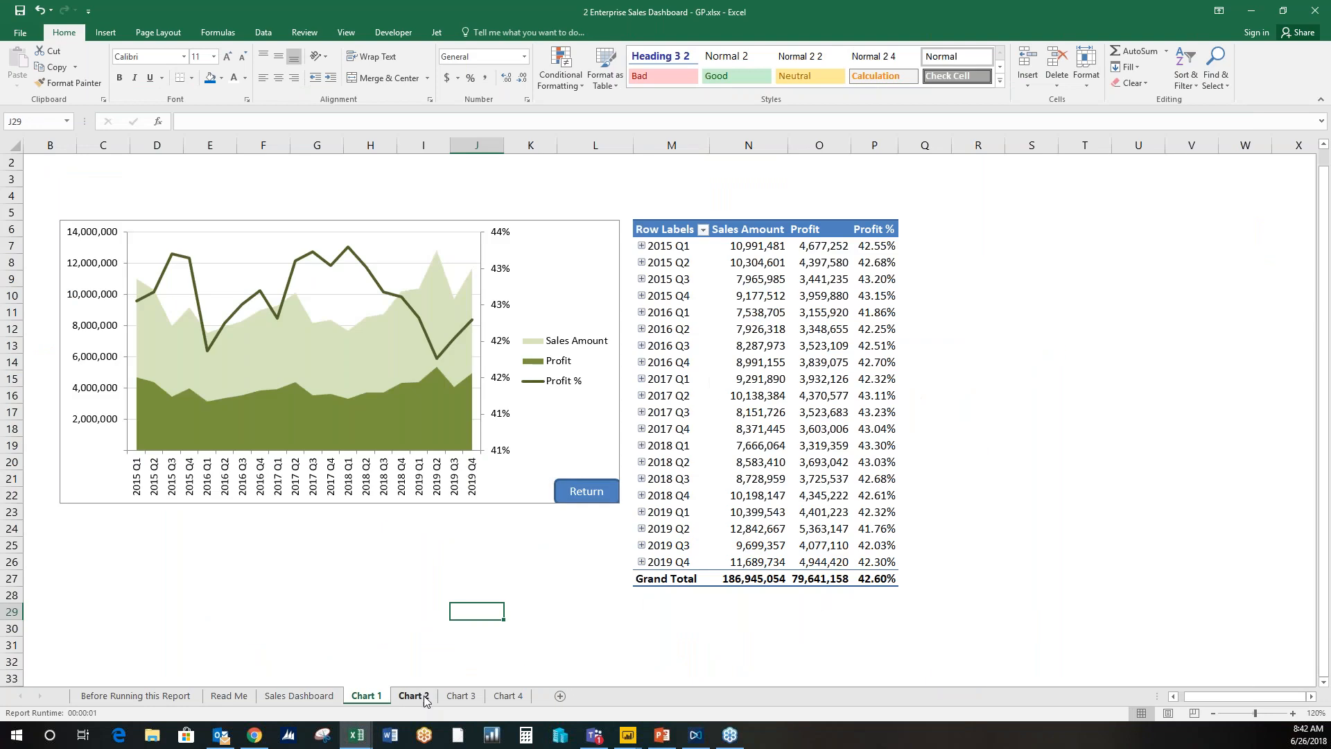
click(419, 697)
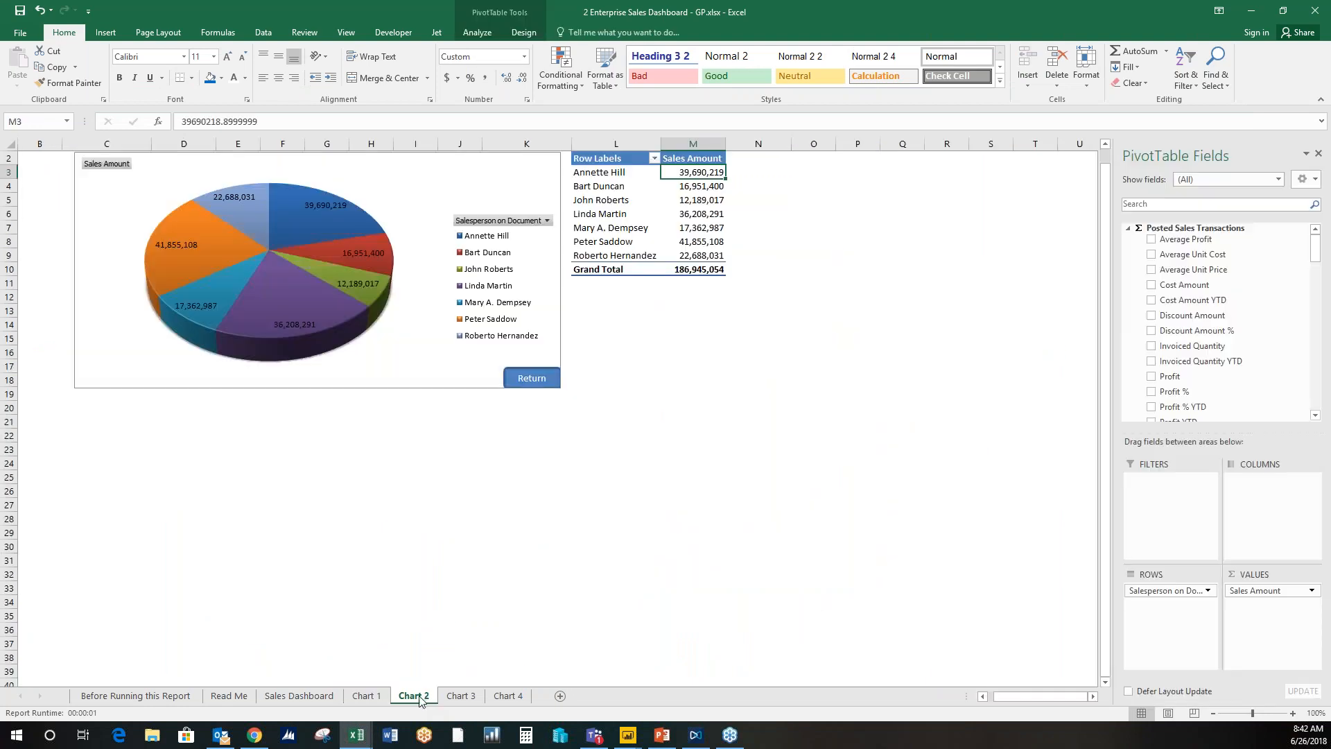
click(301, 695)
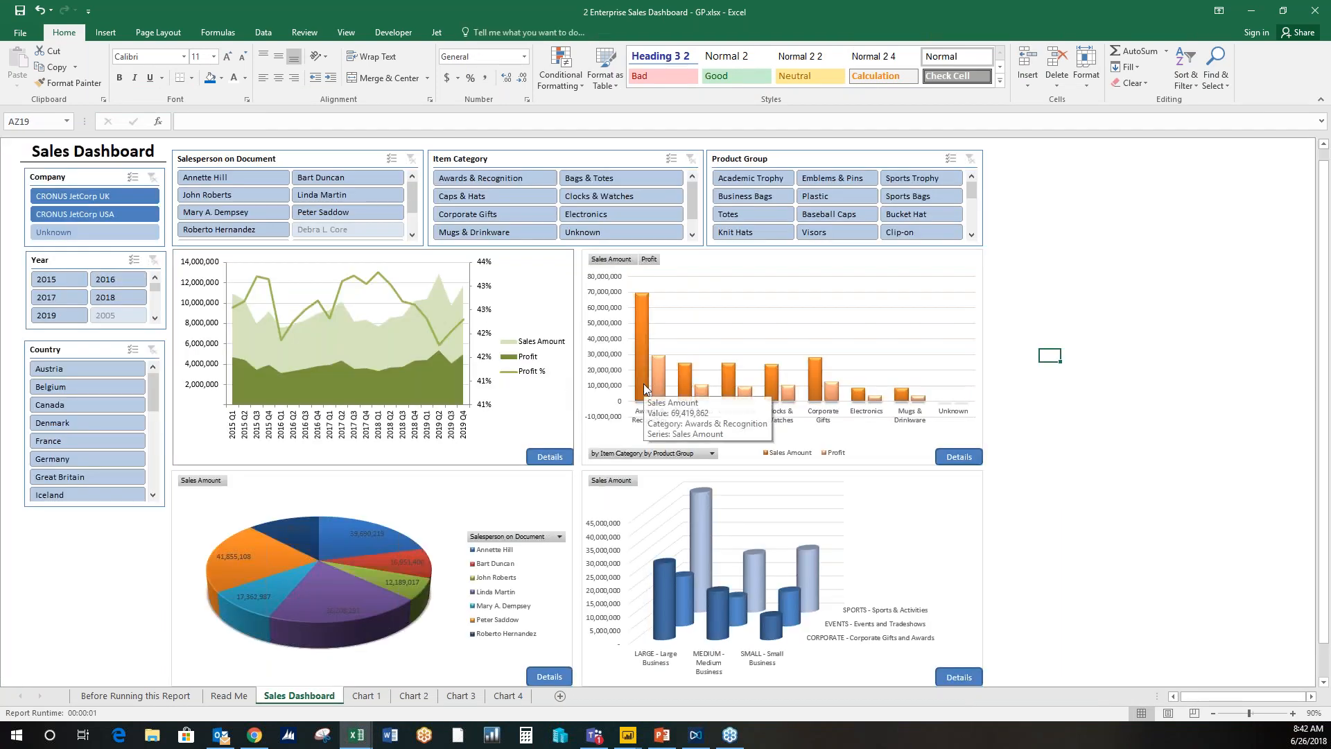
Step: Filter the Sales Dashboard to the four salespeople in the slicer's first column and the Bags & Totes item category, and review the charts
click(437, 32)
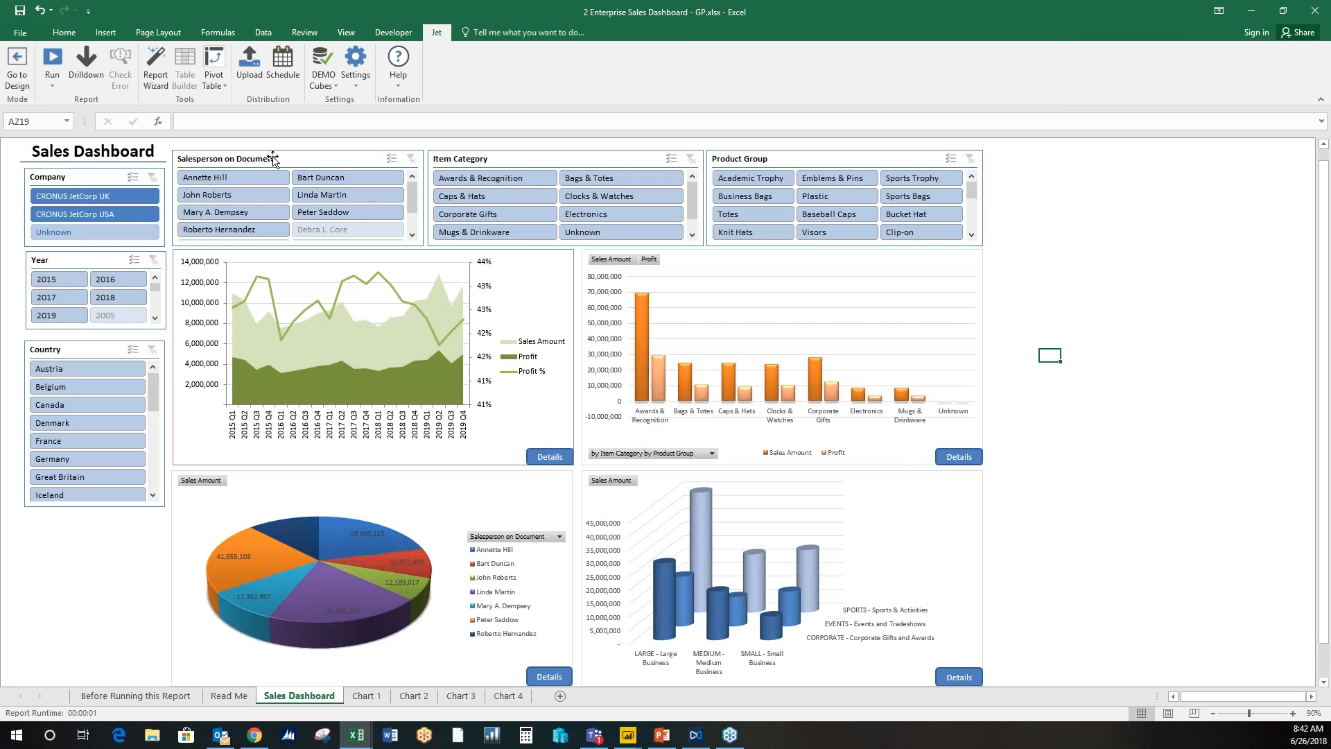
click(244, 177)
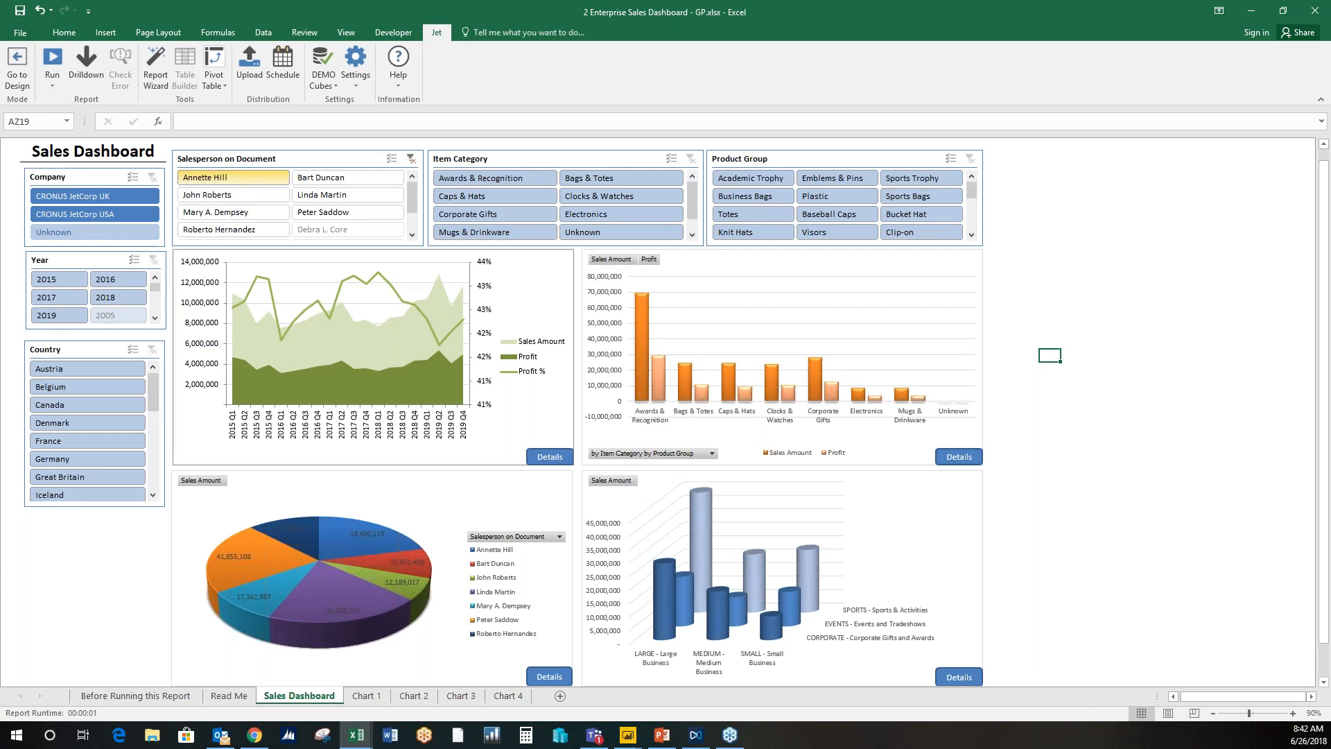
ctrl+click(247, 198)
ctrl+click(256, 212)
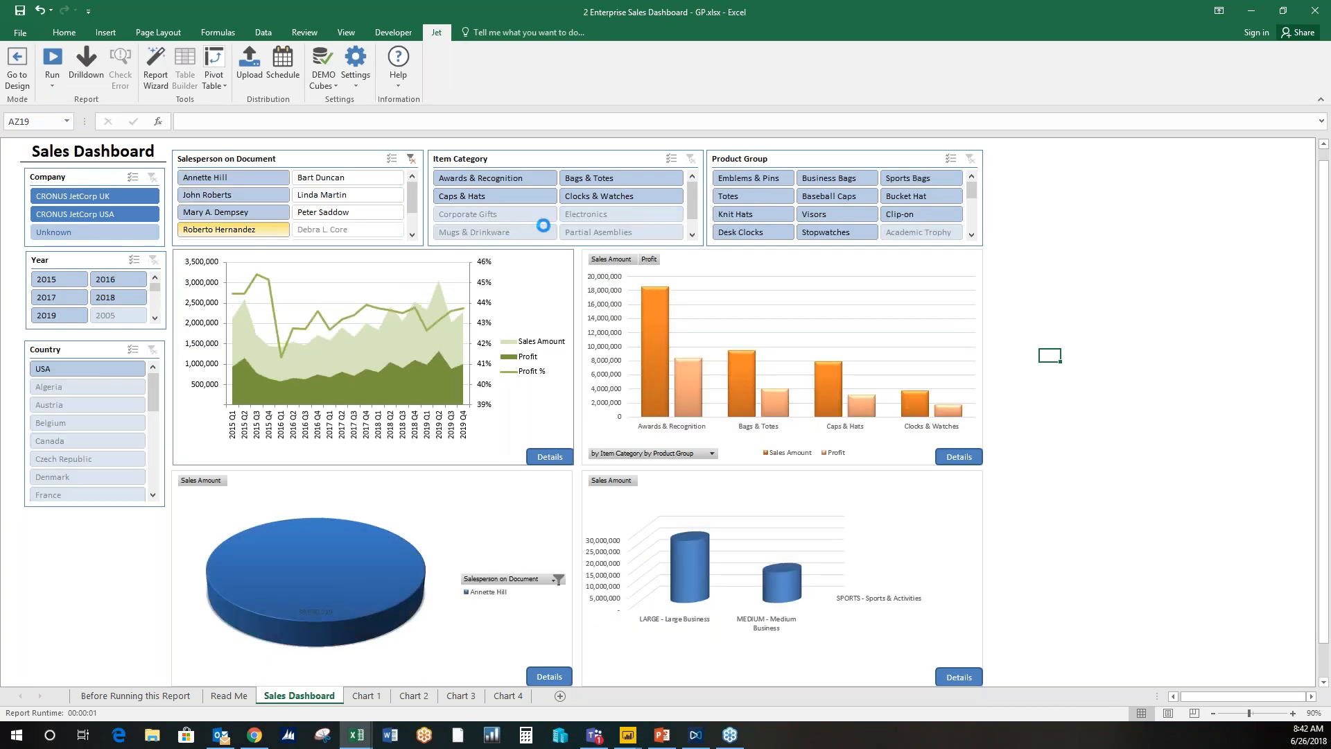
click(603, 179)
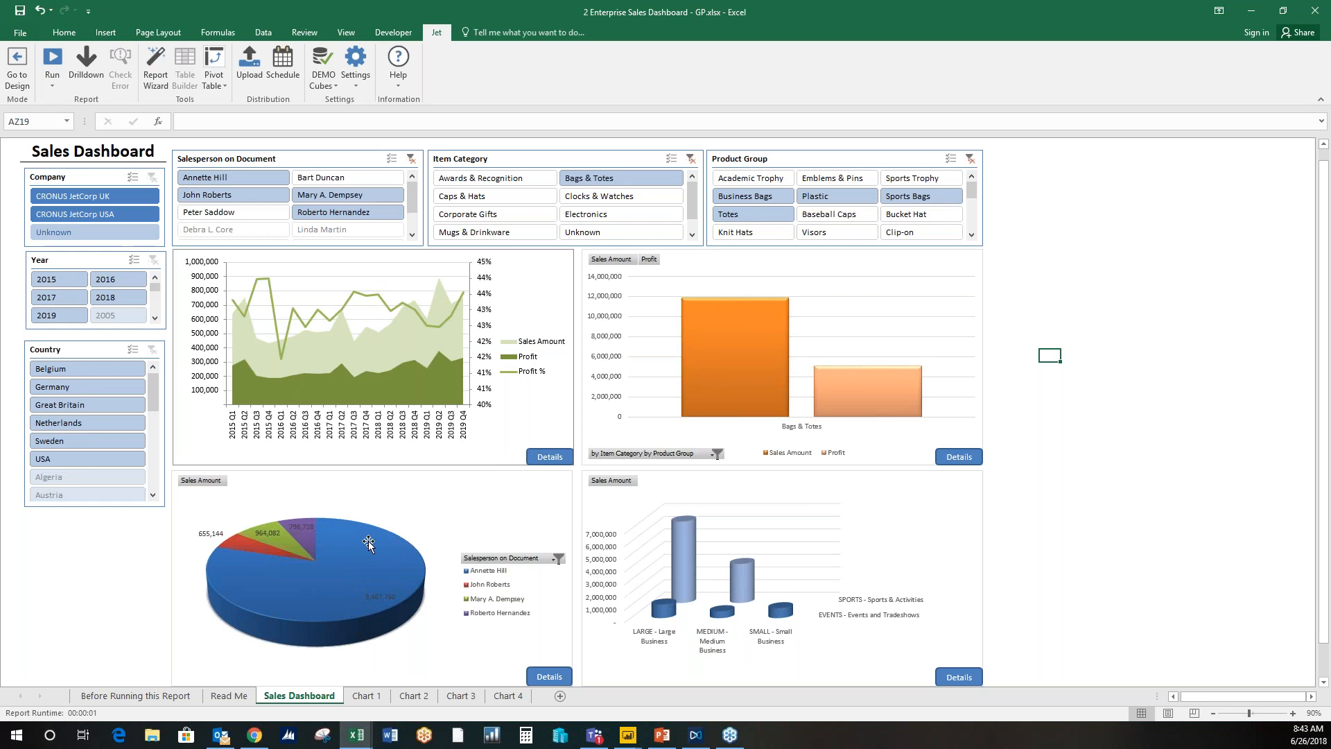
scroll(1162, 457, down, 2)
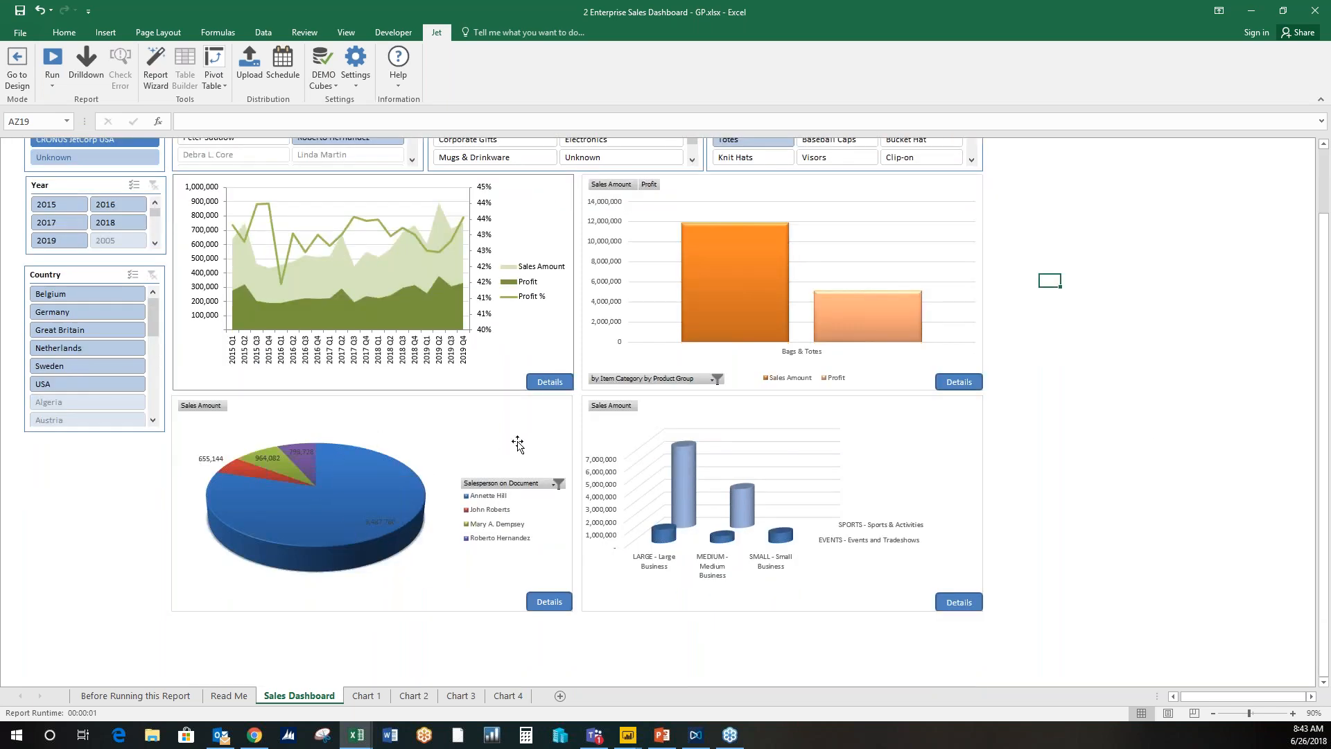
scroll(518, 444, up, 2)
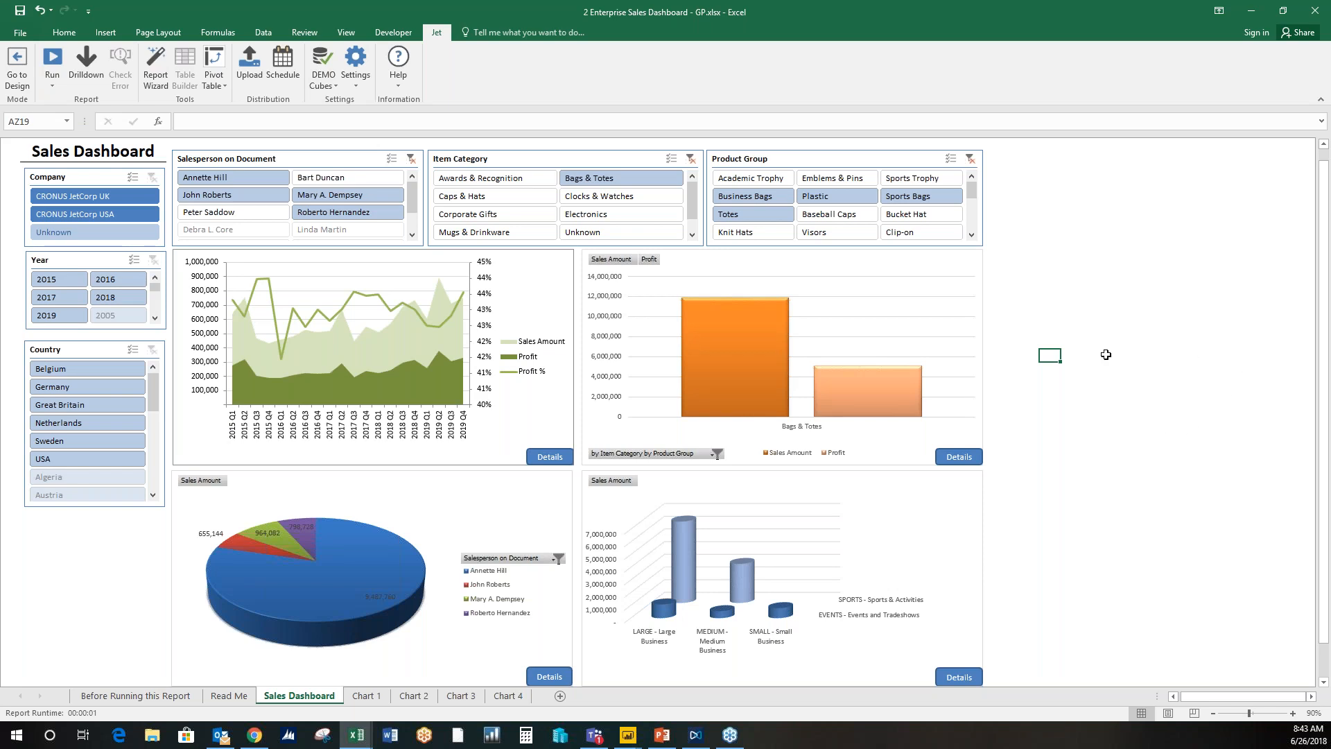
Step: Switch to the 2.5 Enterprise Financial Dashboard workbook to view its actuals-to-budgets dashboard
click(353, 740)
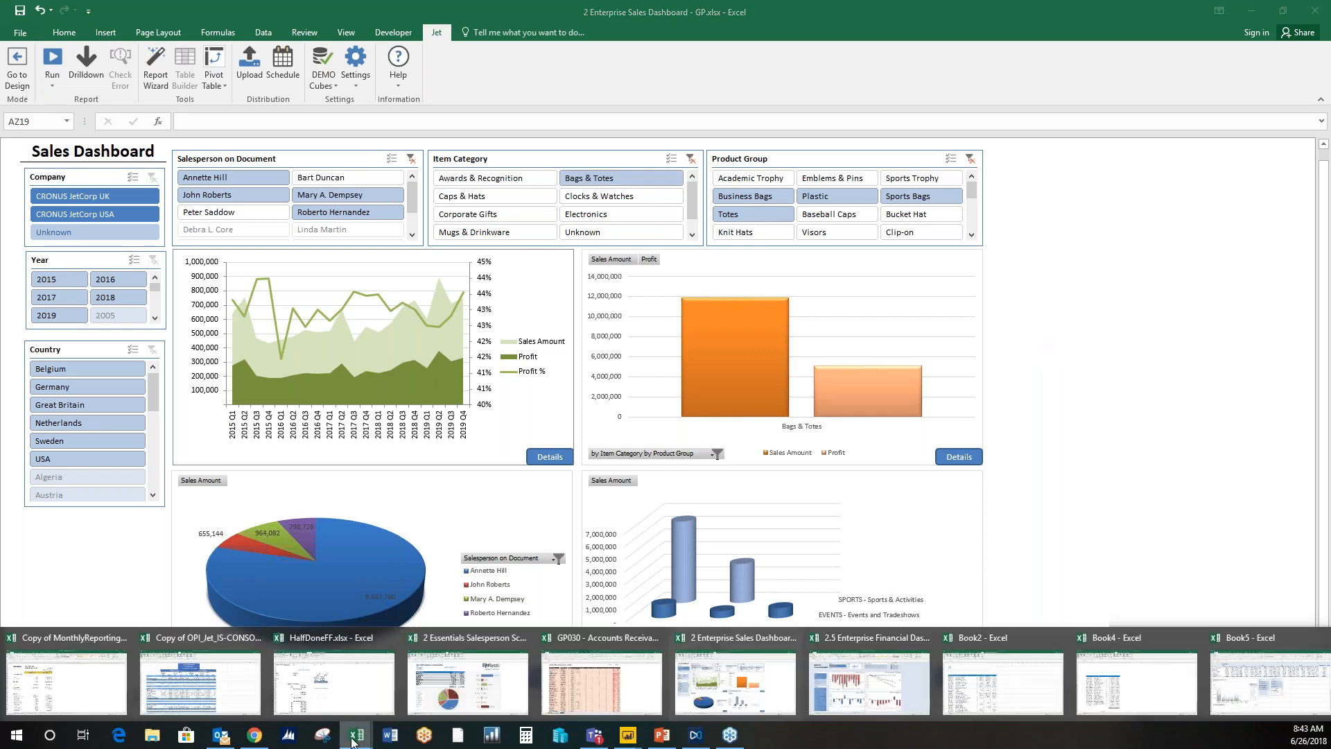
click(892, 698)
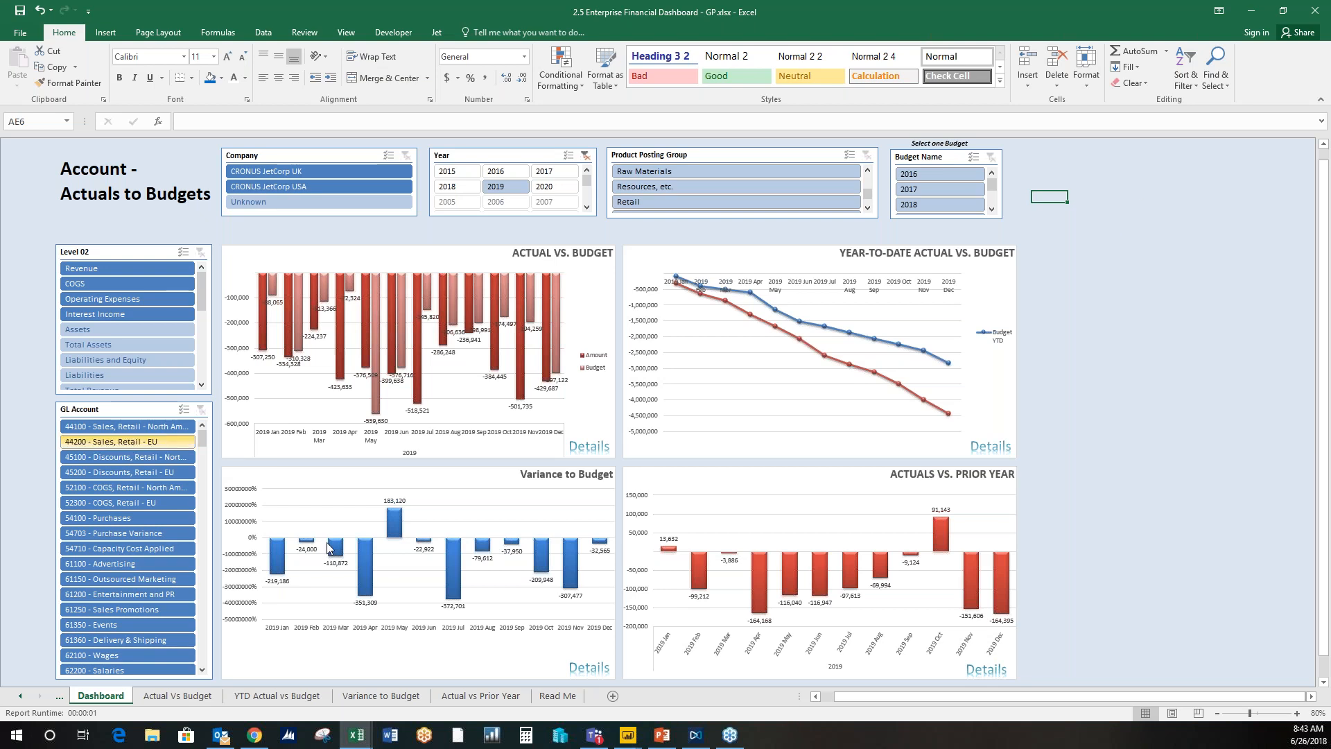
Step: View the Variance to Budget, YTD Actual vs Budget and Actual Vs Budget sheets and return to the Dashboard sheet
scroll(1061, 390, down, 1)
scroll(1063, 387, up, 1)
click(388, 696)
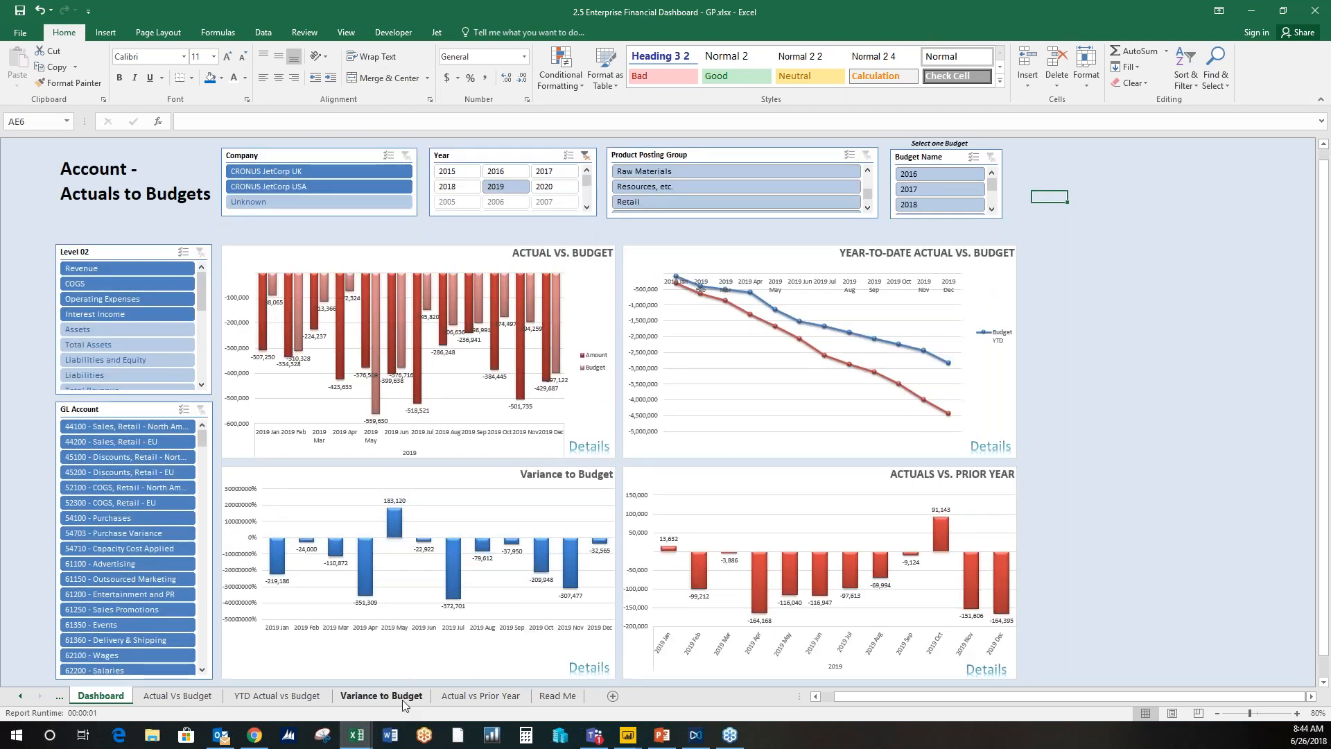
click(301, 698)
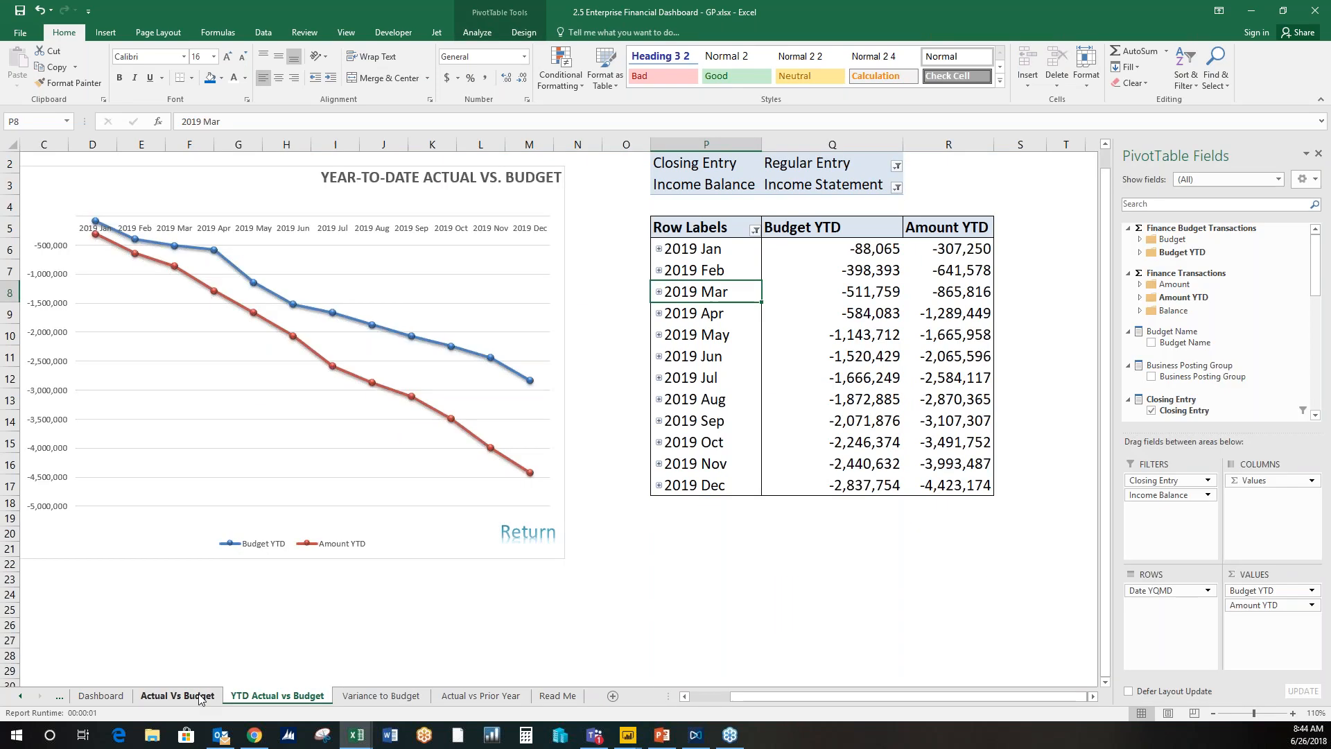
click(194, 695)
click(101, 696)
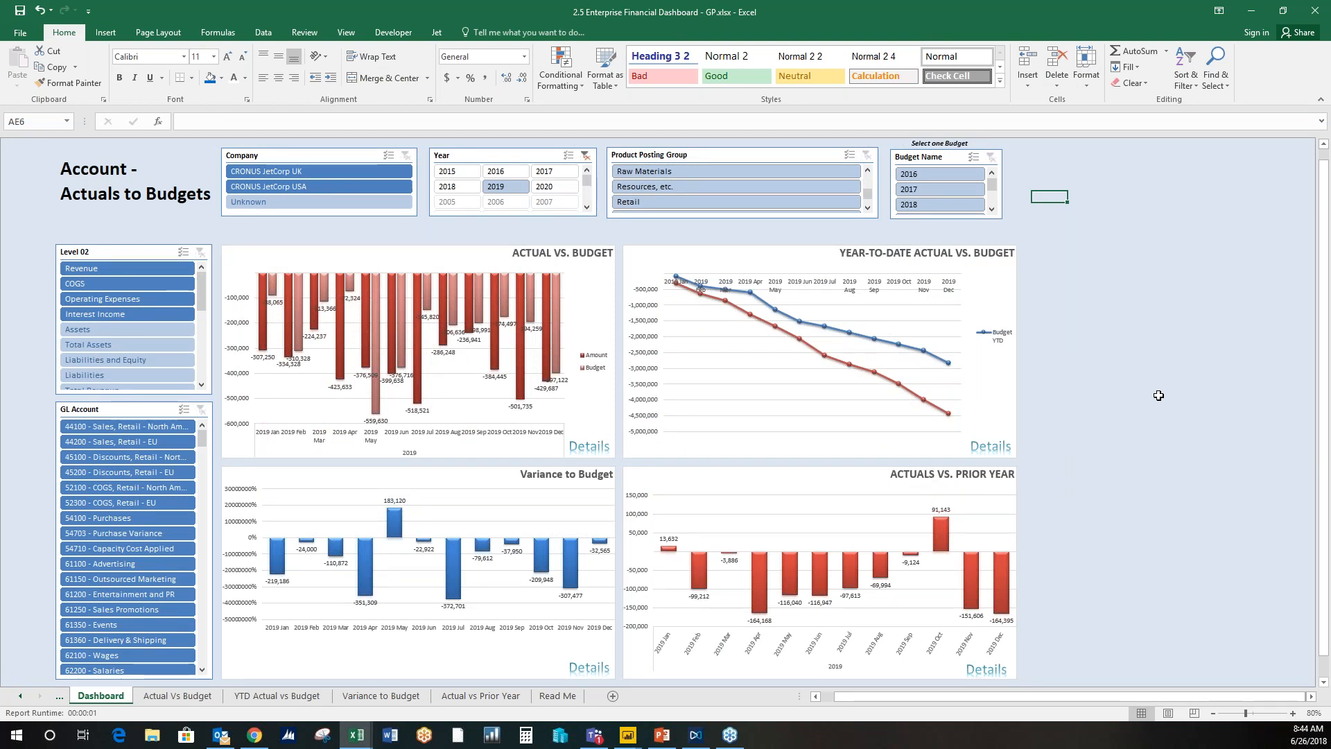
mouse_move(887, 344)
Step: Switch to Jet Dashboard Builder and create a new dashboard on the Sales cube of the DEMO Cubes data source
click(468, 735)
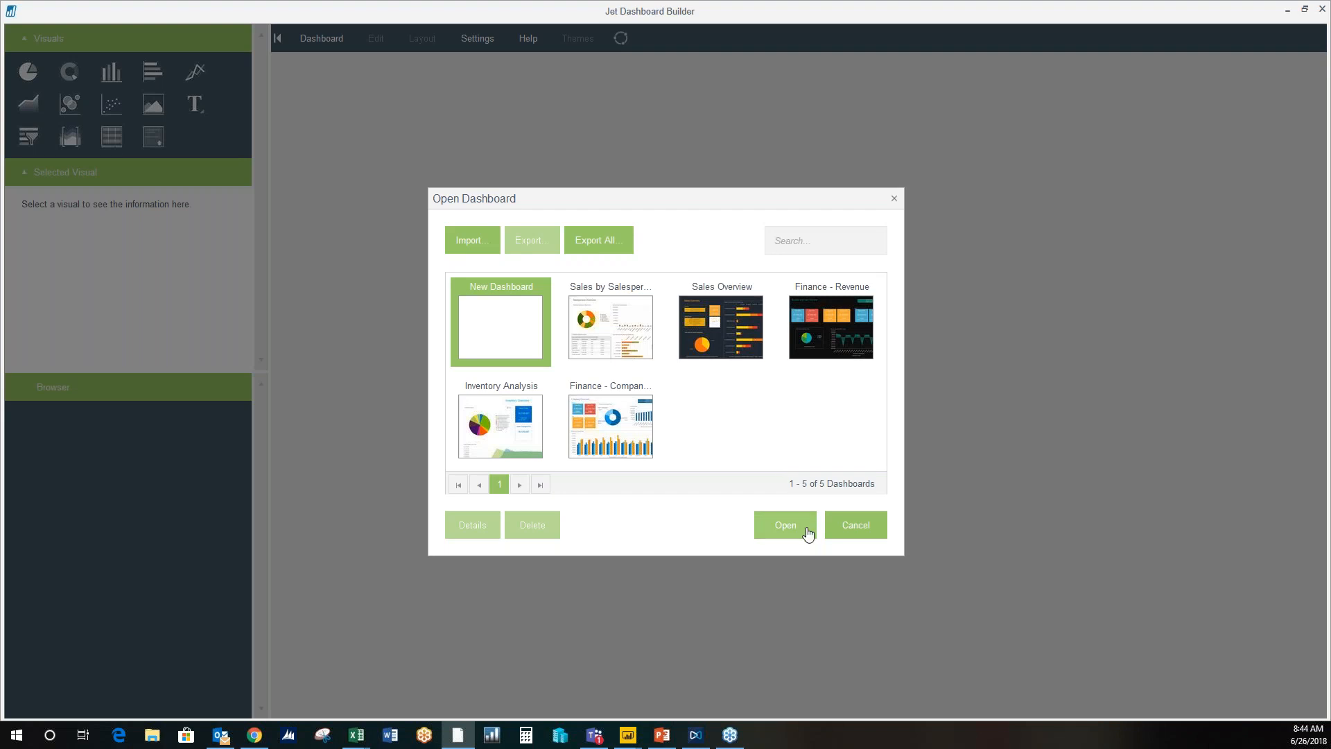
click(804, 533)
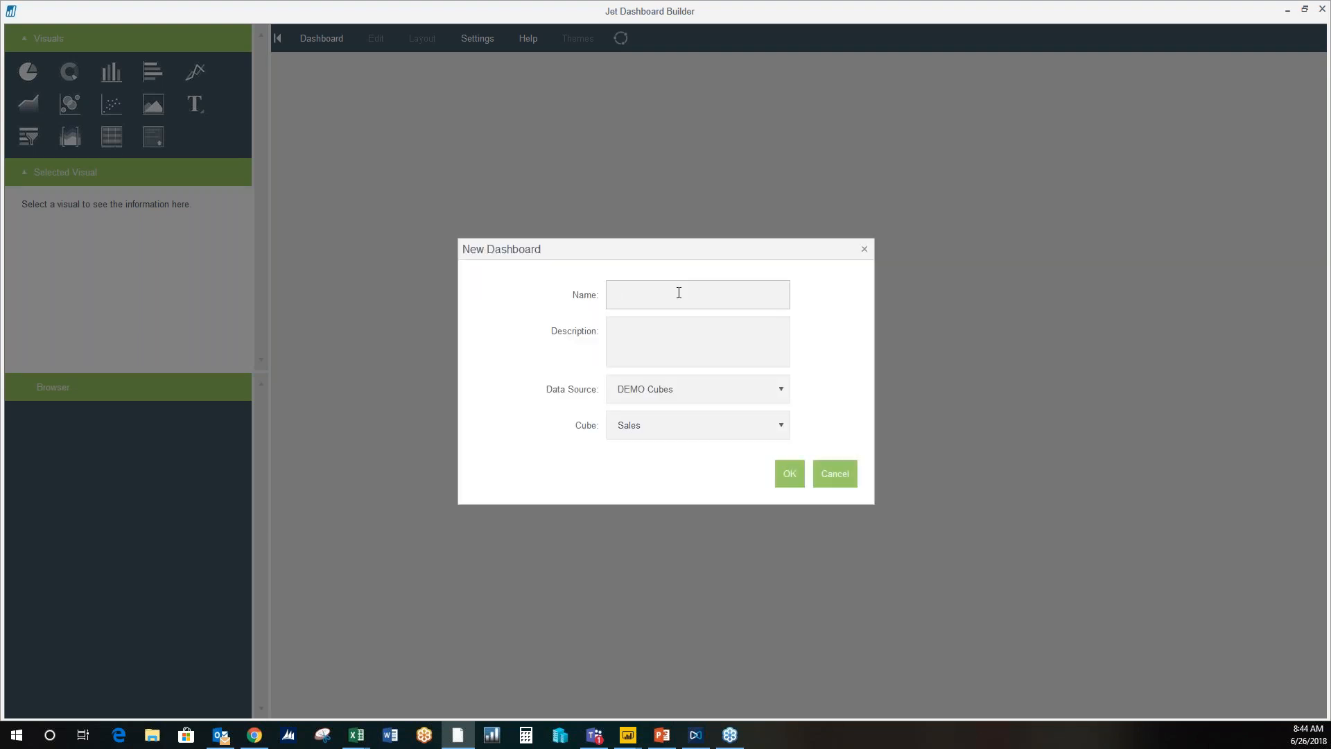
click(790, 480)
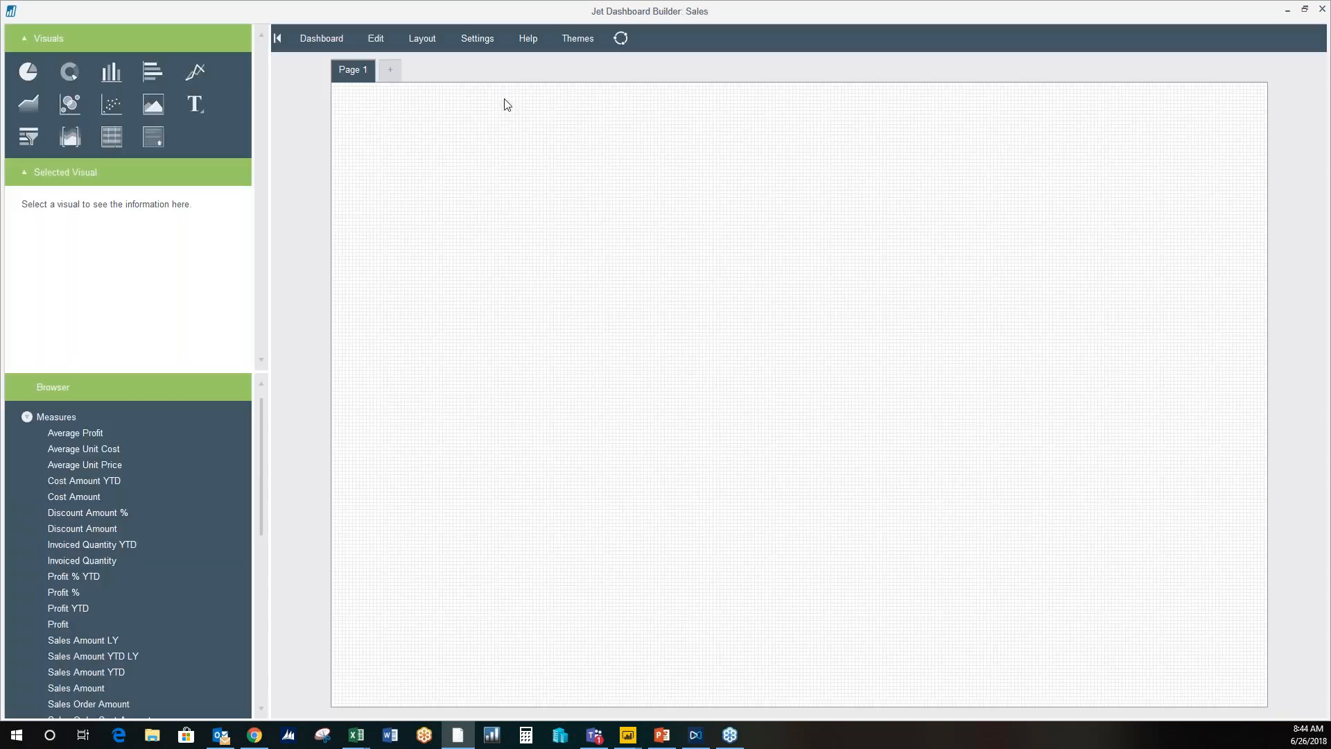
Step: Increase the layout grid size of the empty dashboard page
click(422, 38)
drag(465, 130, 475, 127)
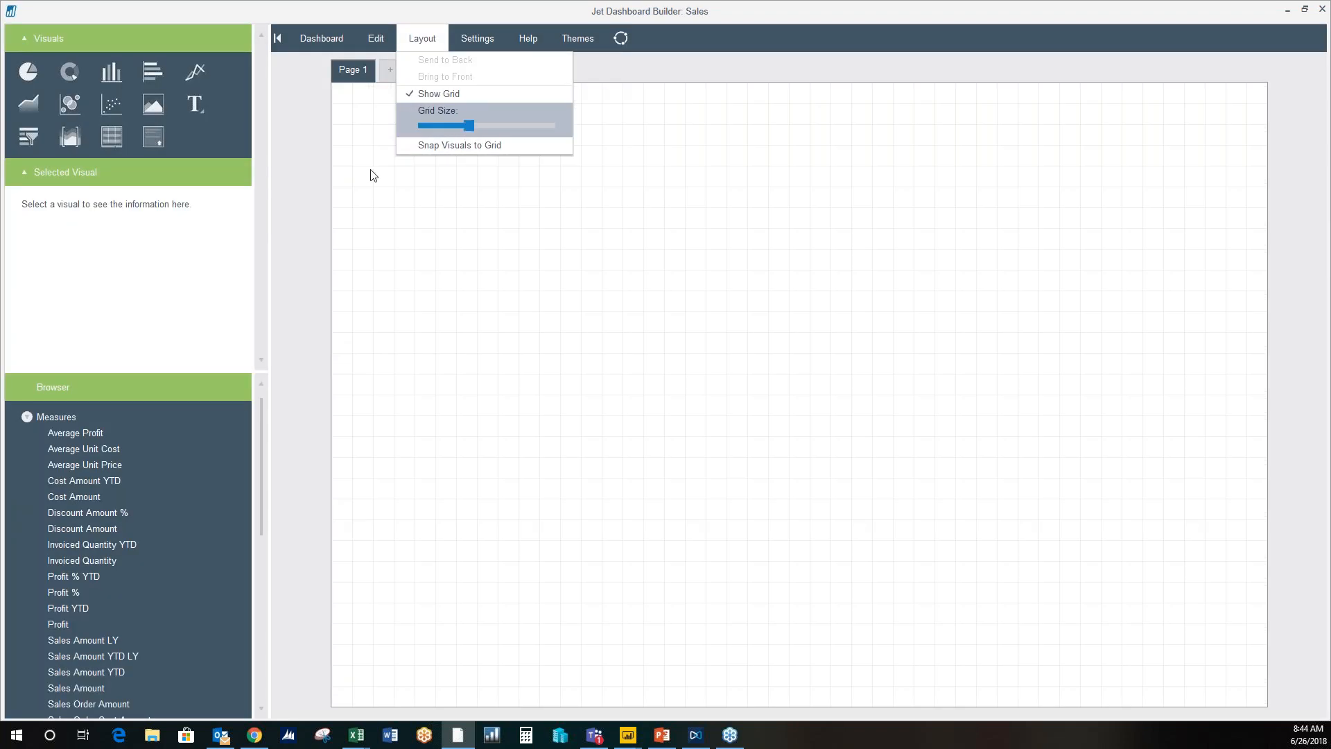
click(315, 173)
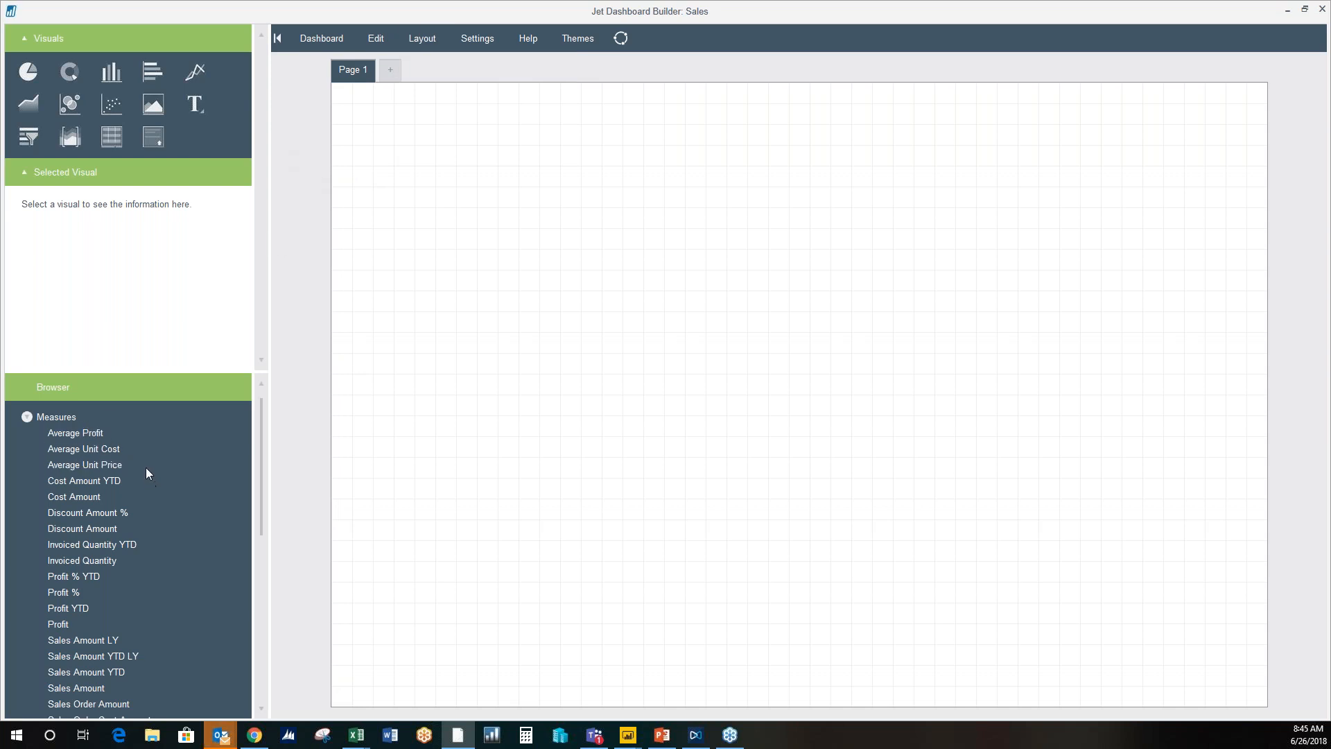
Step: Place a pie chart in the lower-left corner of the dashboard page and enlarge it by its upper-right corner
click(104, 429)
drag(27, 72, 402, 540)
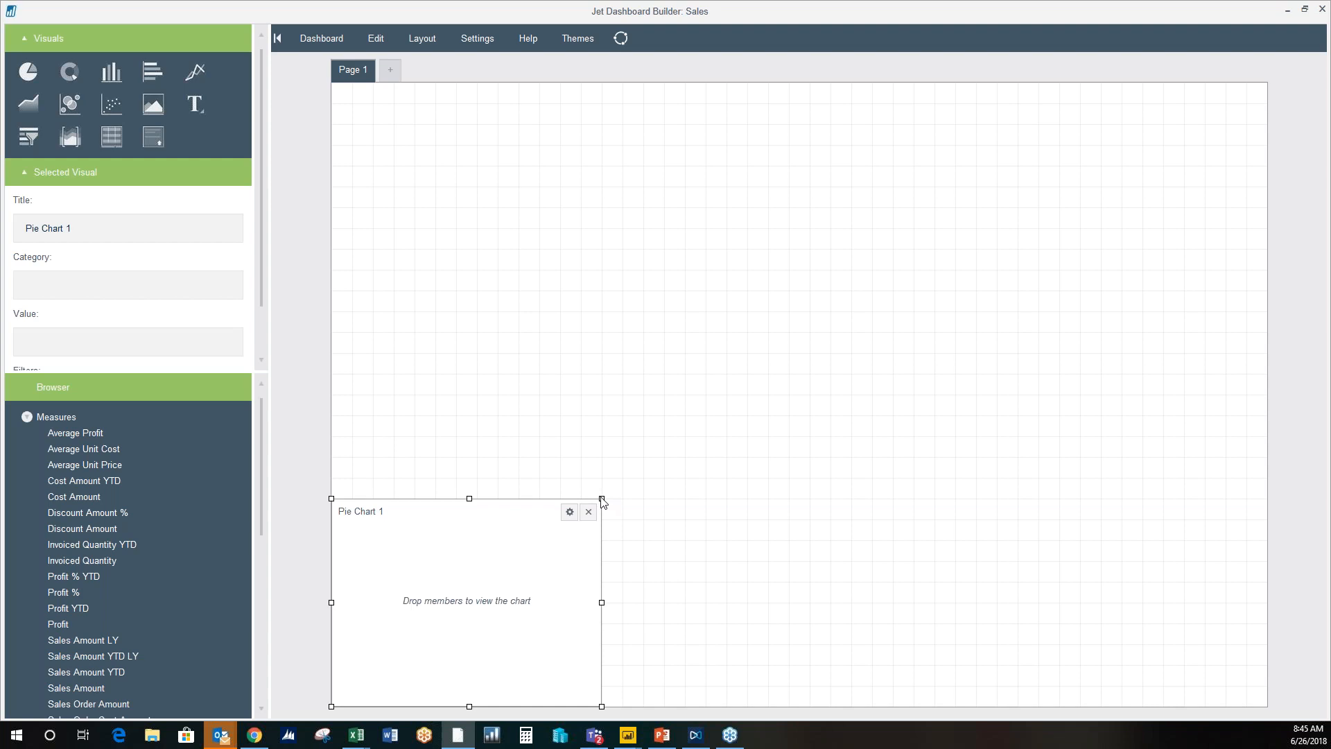
drag(603, 500, 622, 436)
Step: Fill the pie chart with Sales Amount by Salesperson on Document and title it Sales By Salesperson
scroll(136, 551, down, 3)
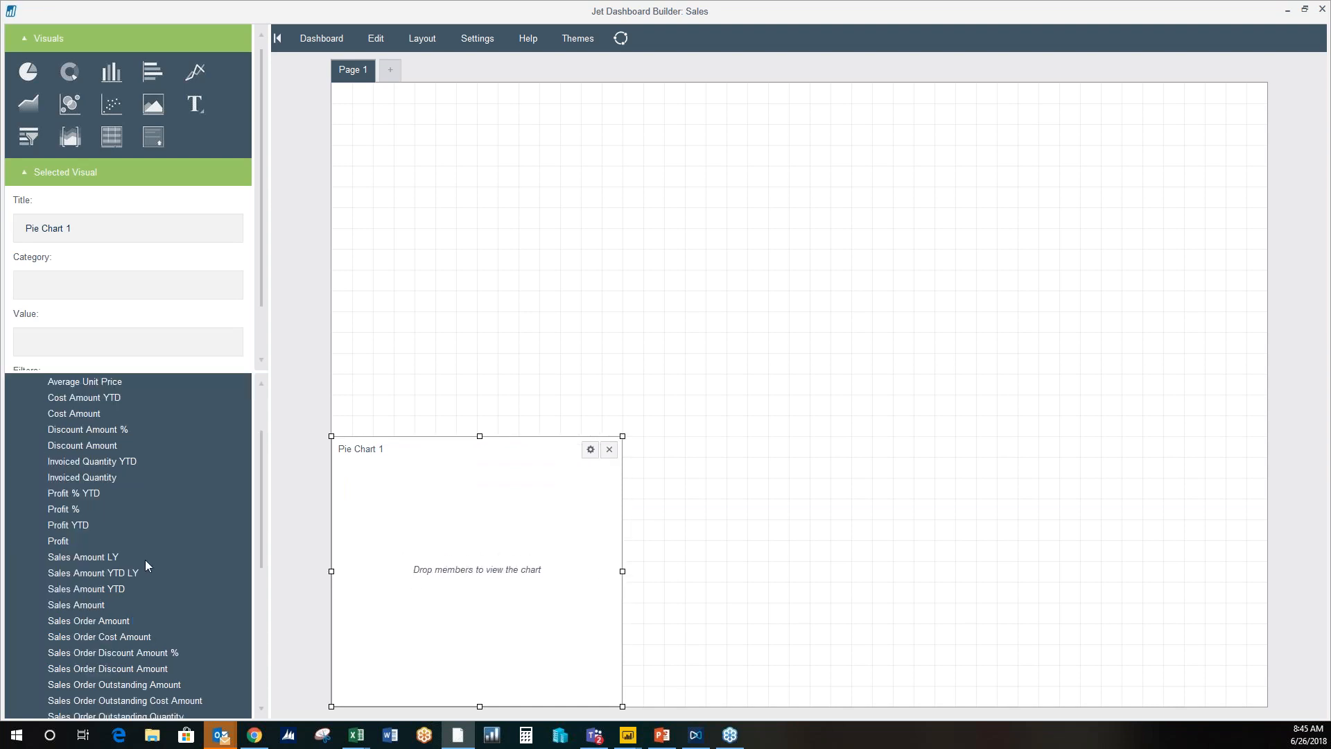
drag(89, 596, 464, 585)
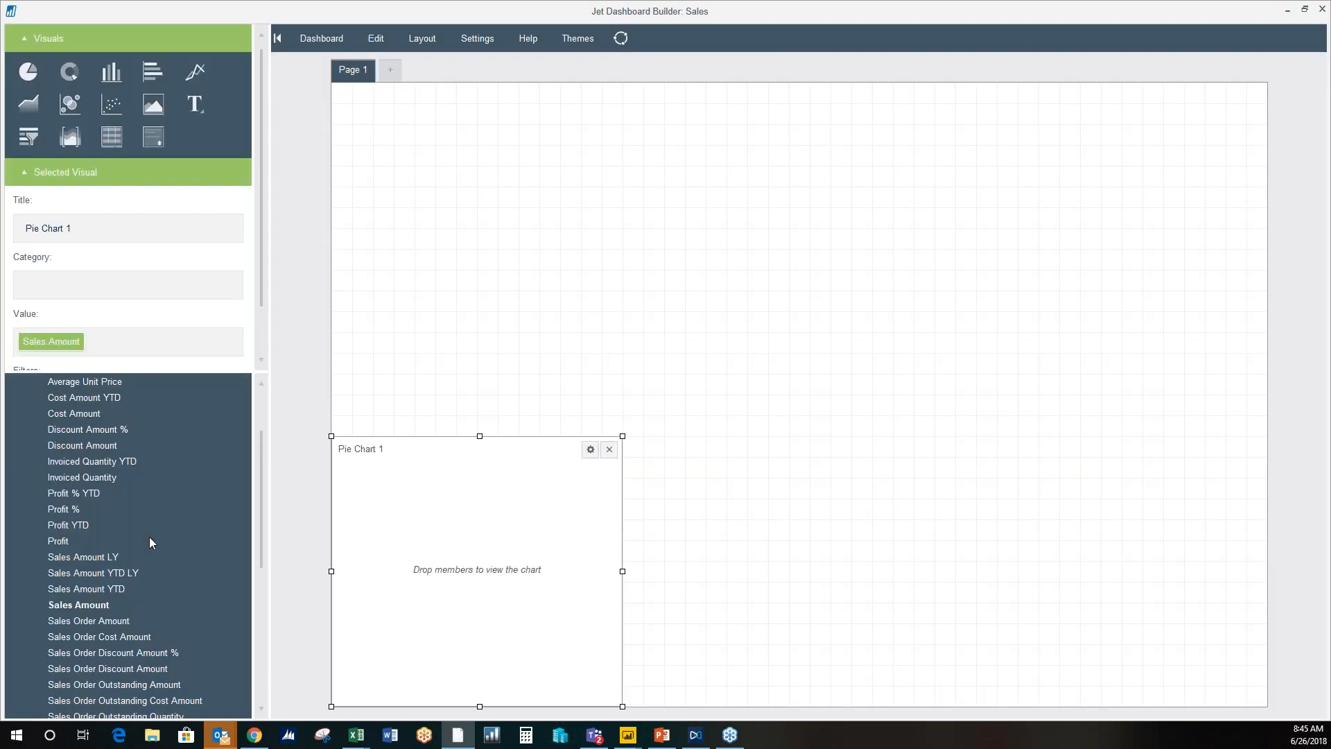
scroll(148, 537, down, 10)
click(38, 607)
drag(112, 639, 490, 597)
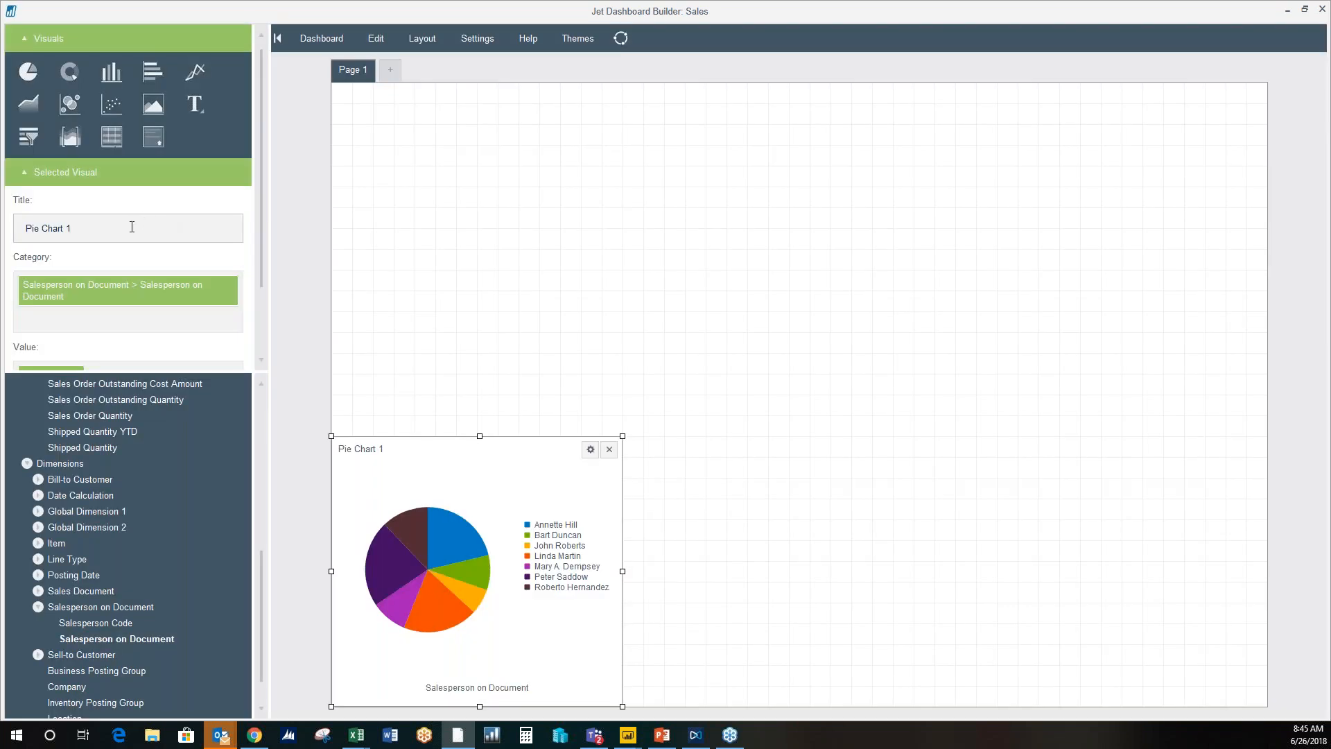
drag(131, 225, 7, 203)
text(Sales By Salesperson)
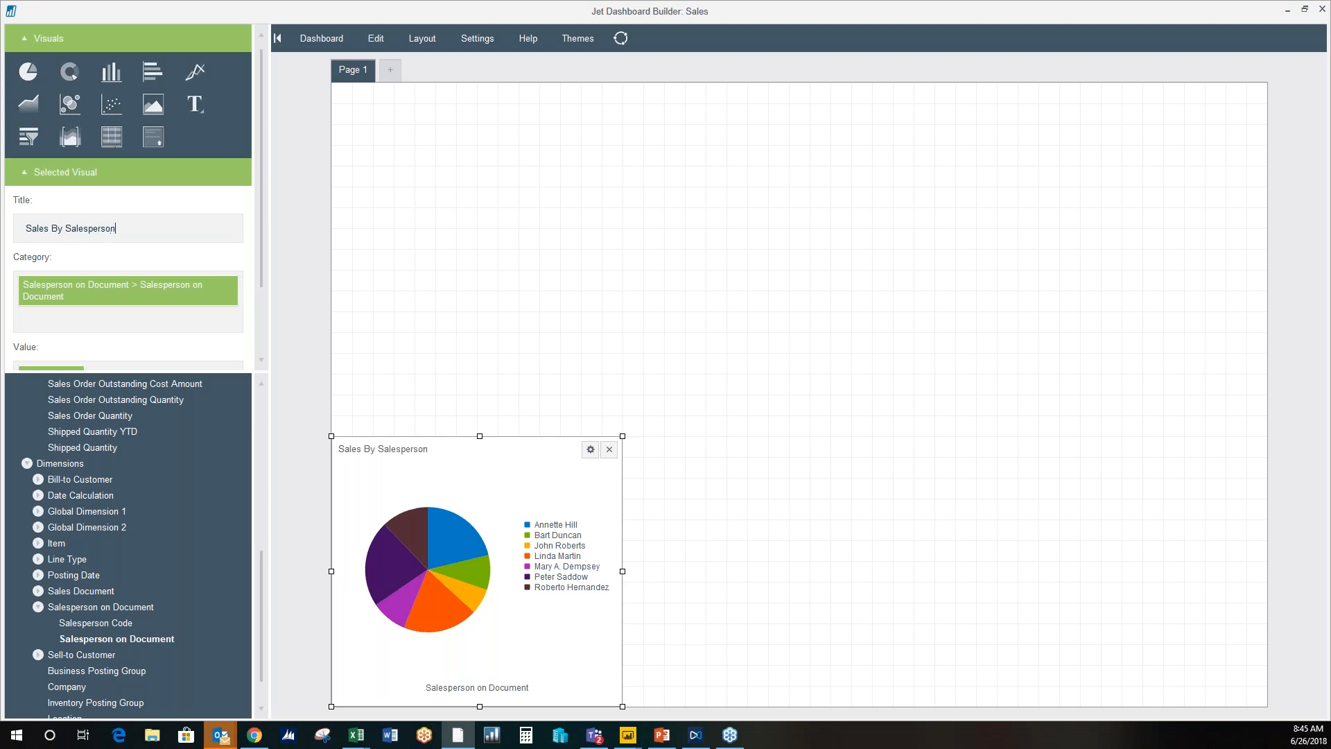
Step: Set the Sales By Salesperson chart's legend to Bottom and turn on percentage labels for its slices
click(590, 449)
click(485, 312)
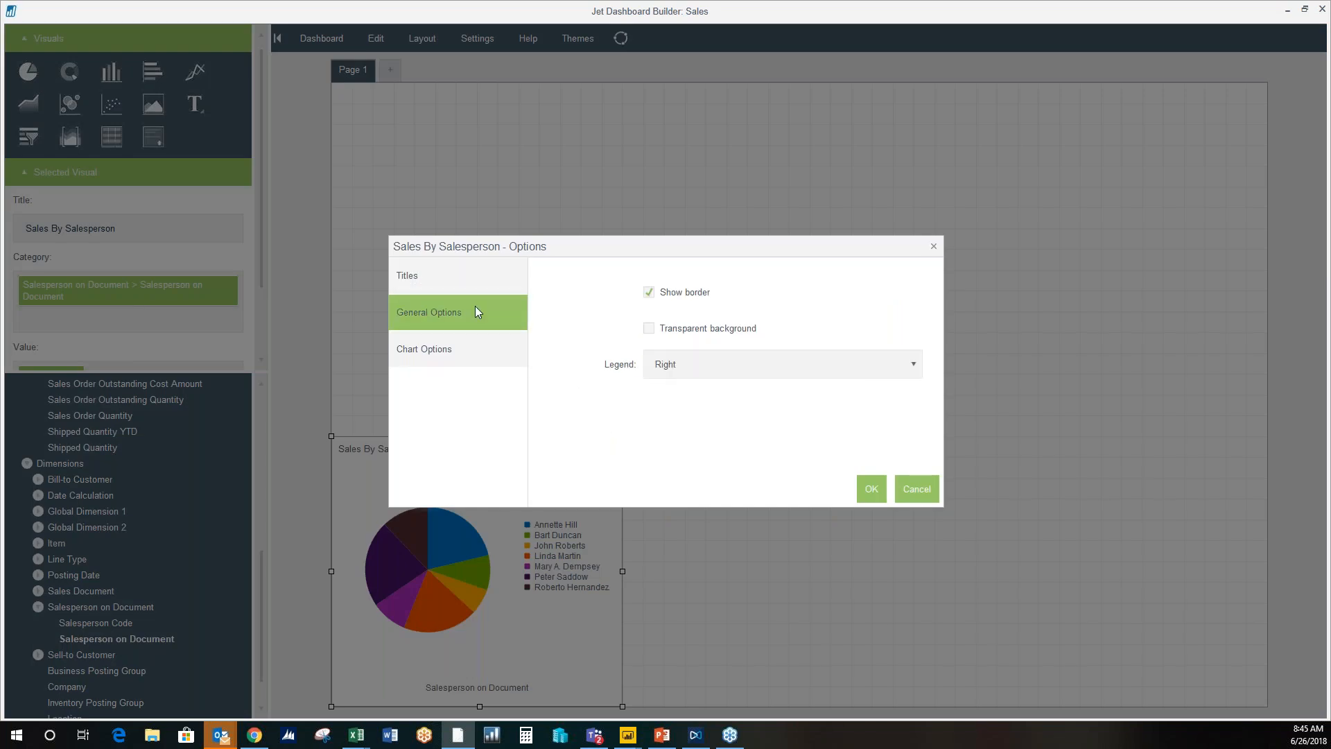
click(737, 373)
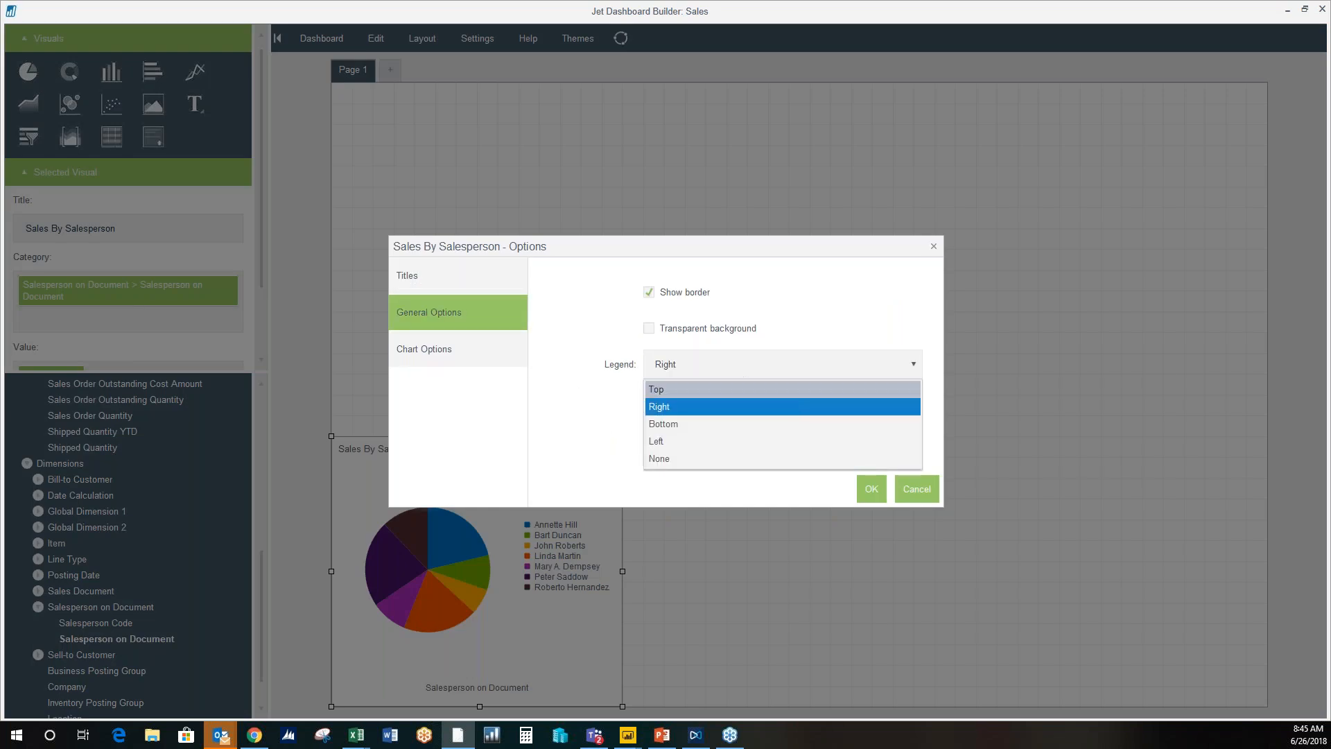
click(748, 426)
click(485, 350)
click(671, 401)
click(871, 488)
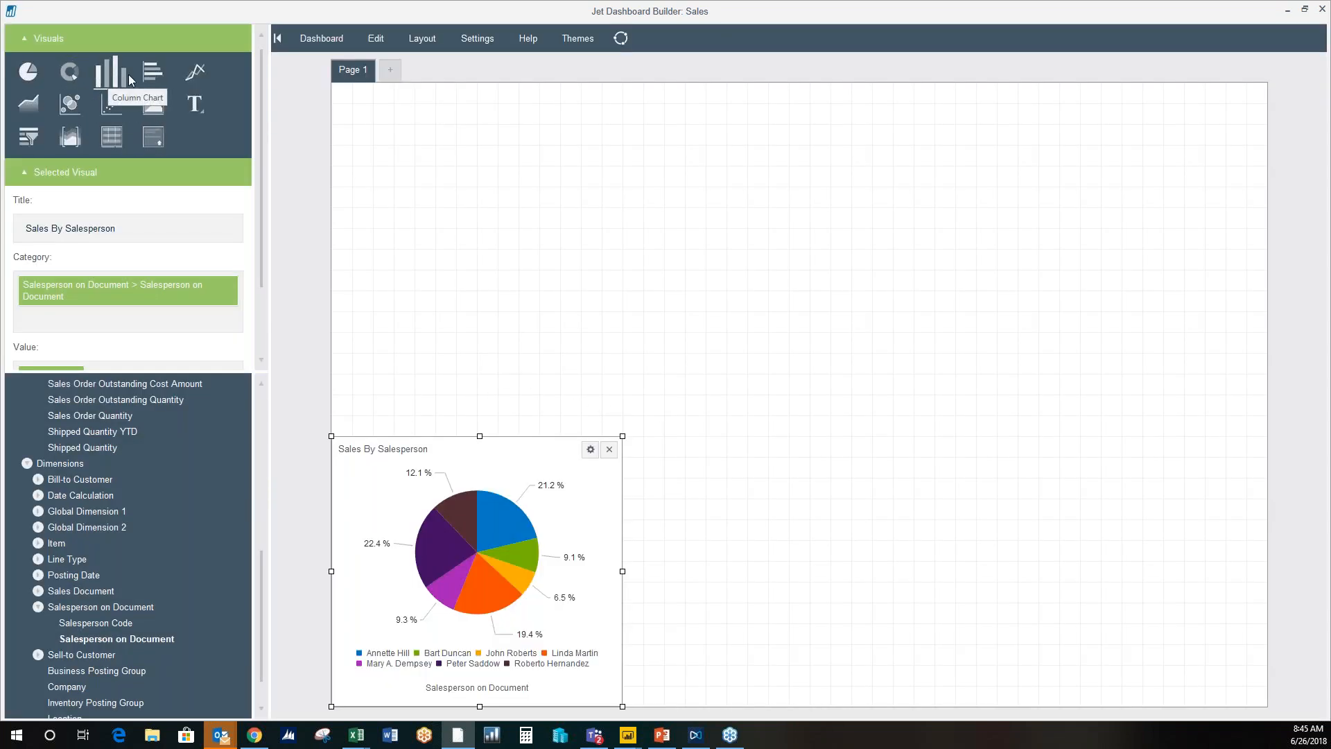
Step: Place a column chart beside the pie chart, match its height to the pie chart and widen it on both sides
drag(130, 80, 799, 590)
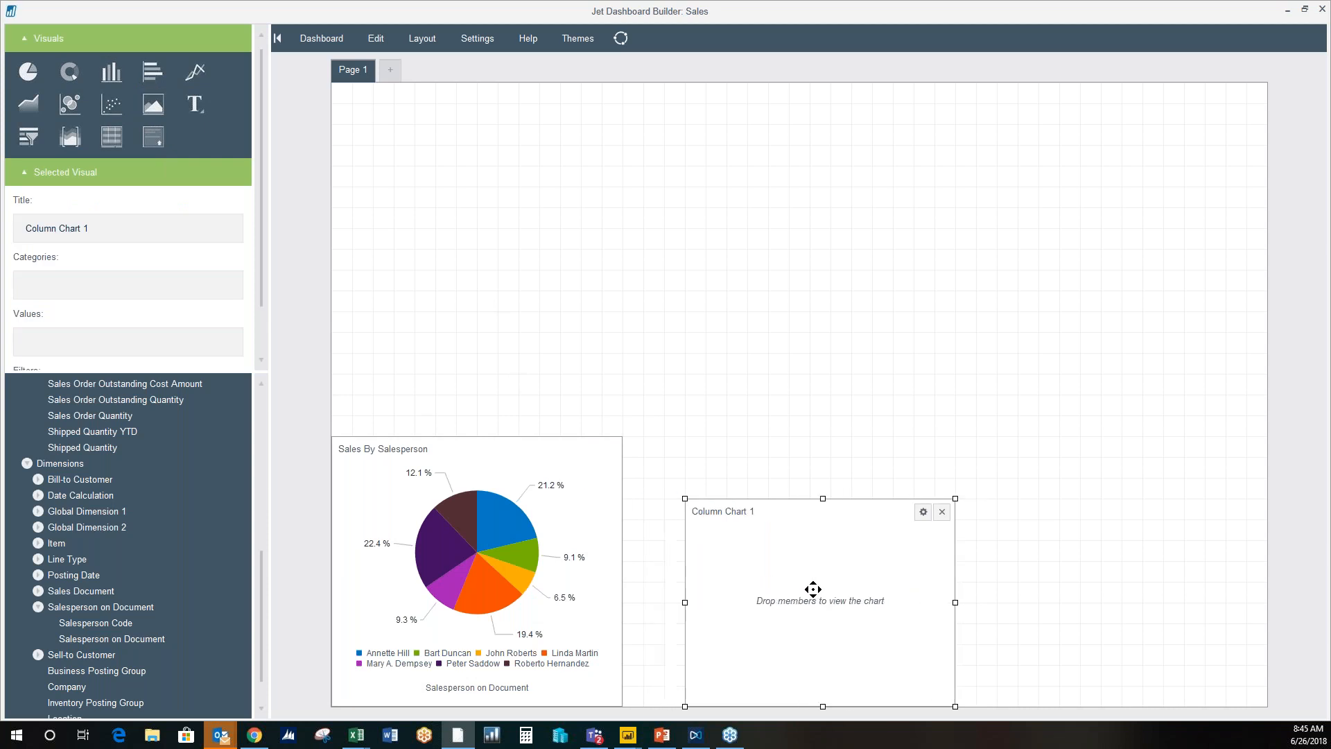
drag(822, 497, 822, 436)
drag(685, 573, 666, 566)
drag(956, 571, 976, 571)
click(1065, 570)
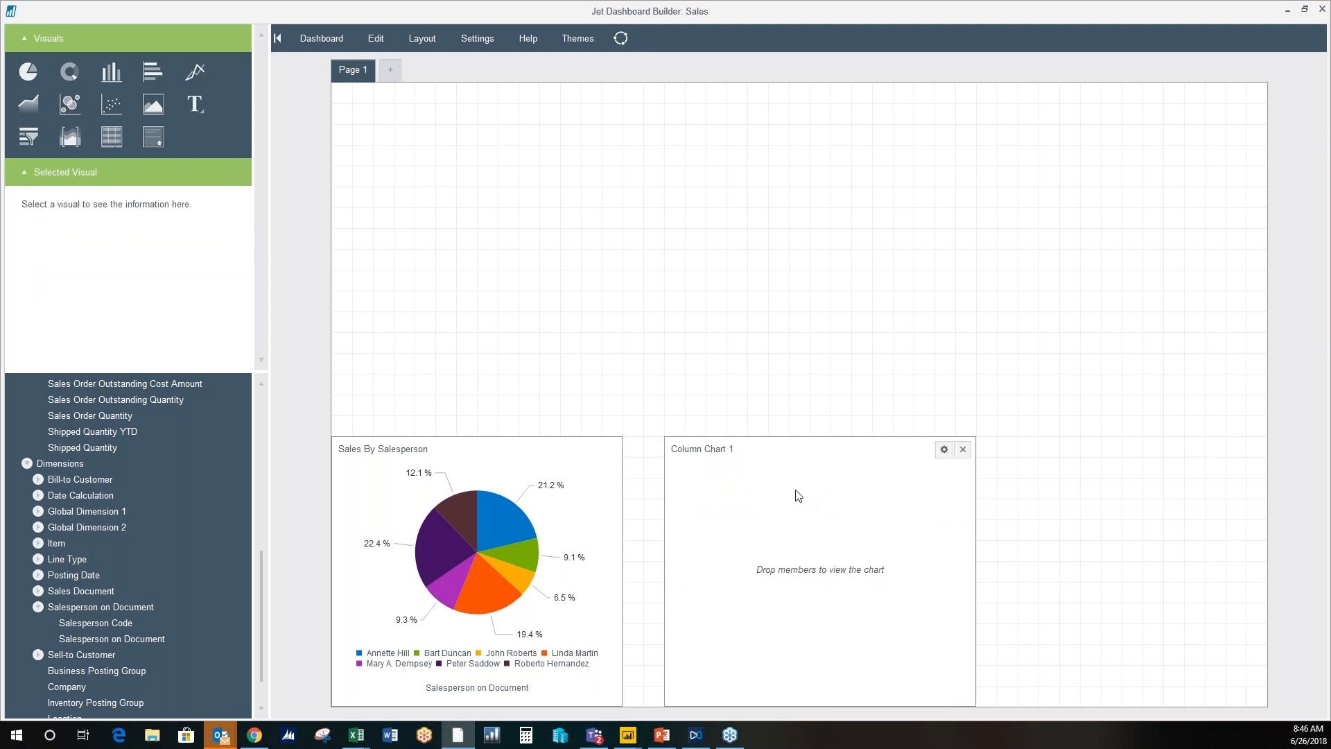
Step: Fill the column chart with Item as the category and Profit as the value
click(38, 543)
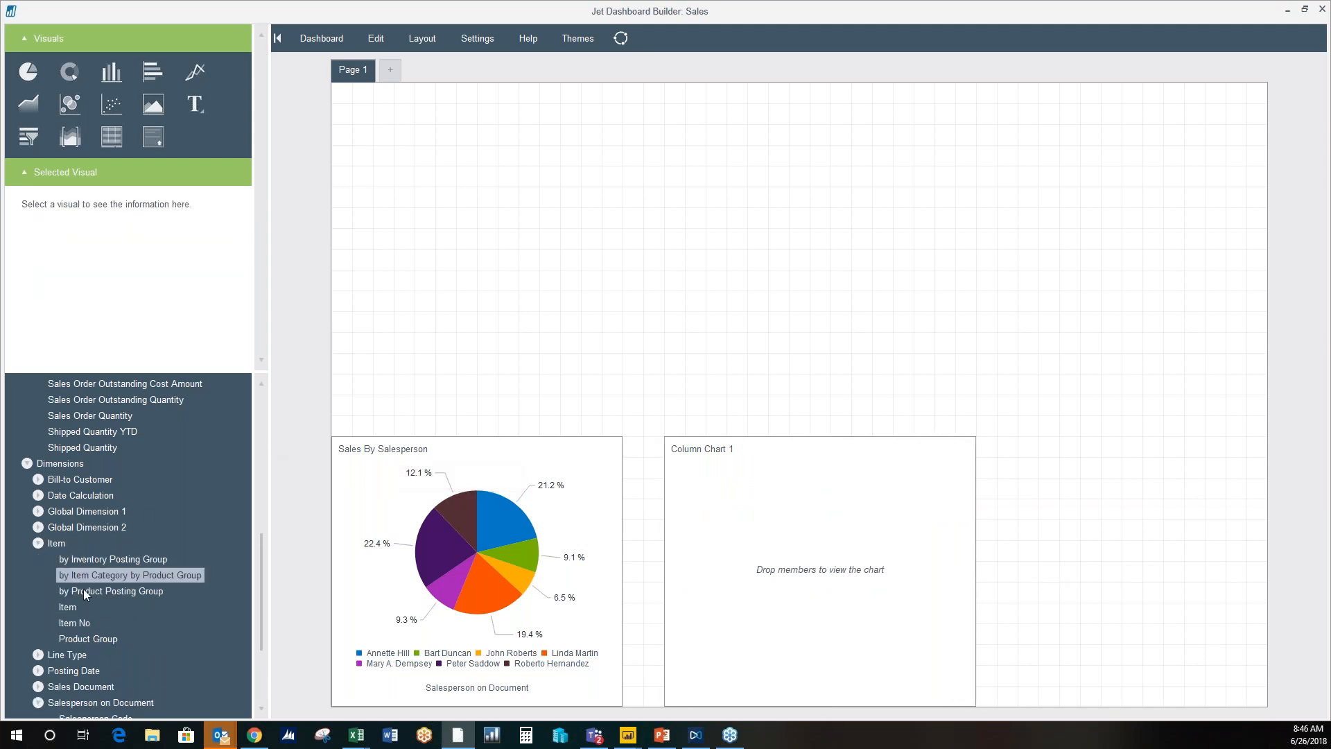
drag(77, 606, 728, 548)
drag(260, 546, 253, 483)
drag(82, 431, 728, 551)
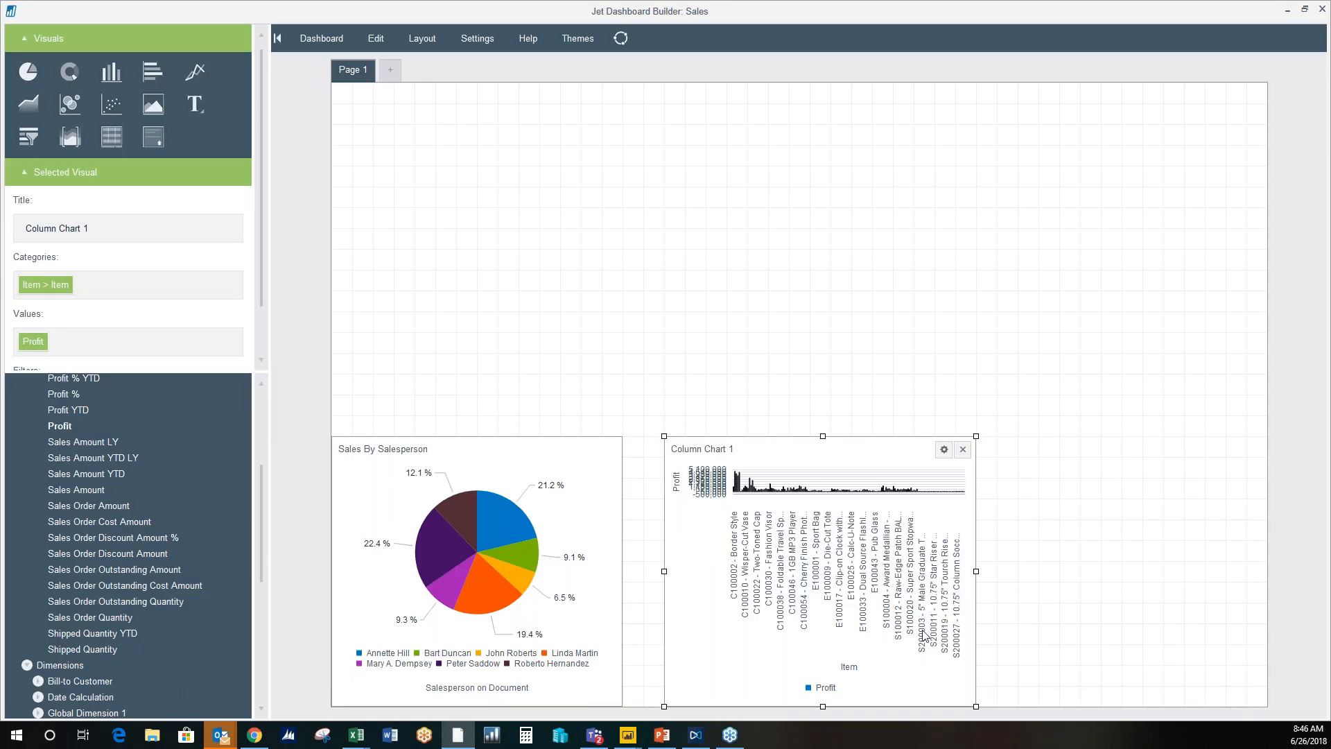
Step: Limit the column chart's Profit value to the top 5 items and title the chart Top 5 Items By Profit
click(43, 345)
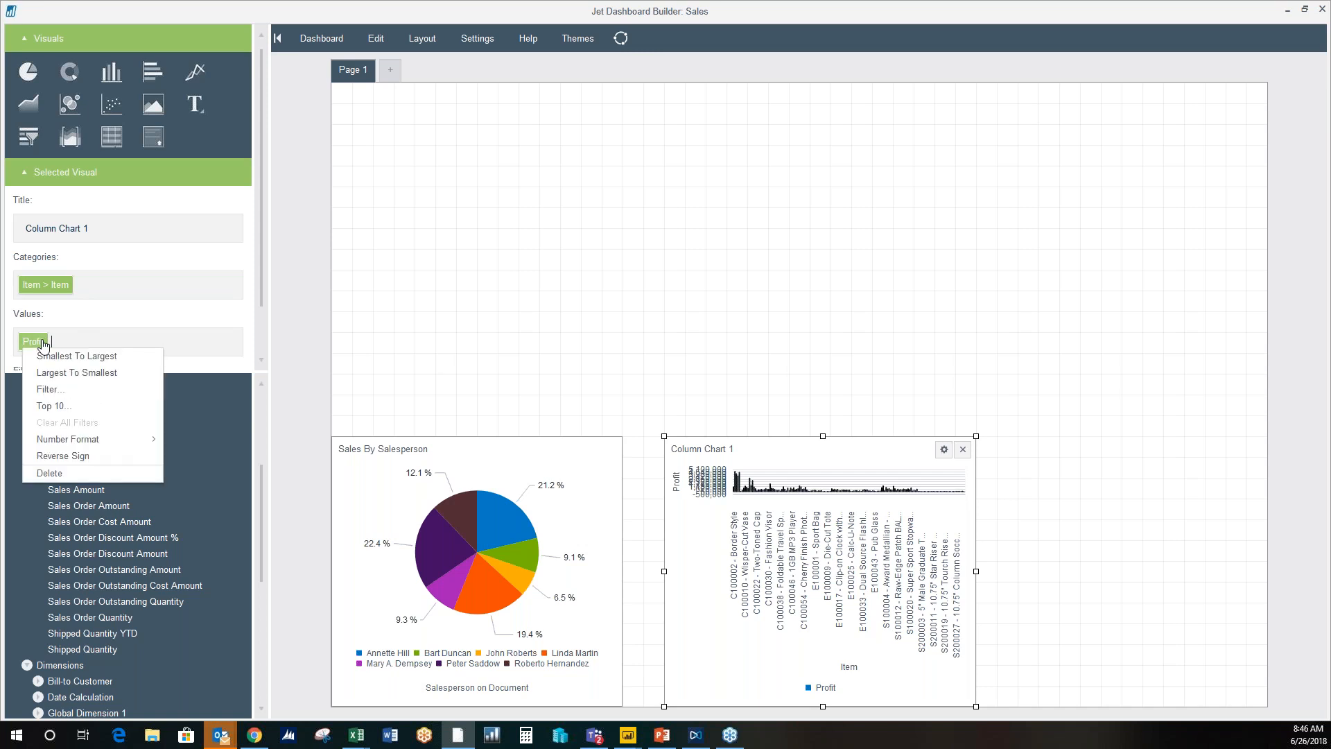
click(87, 407)
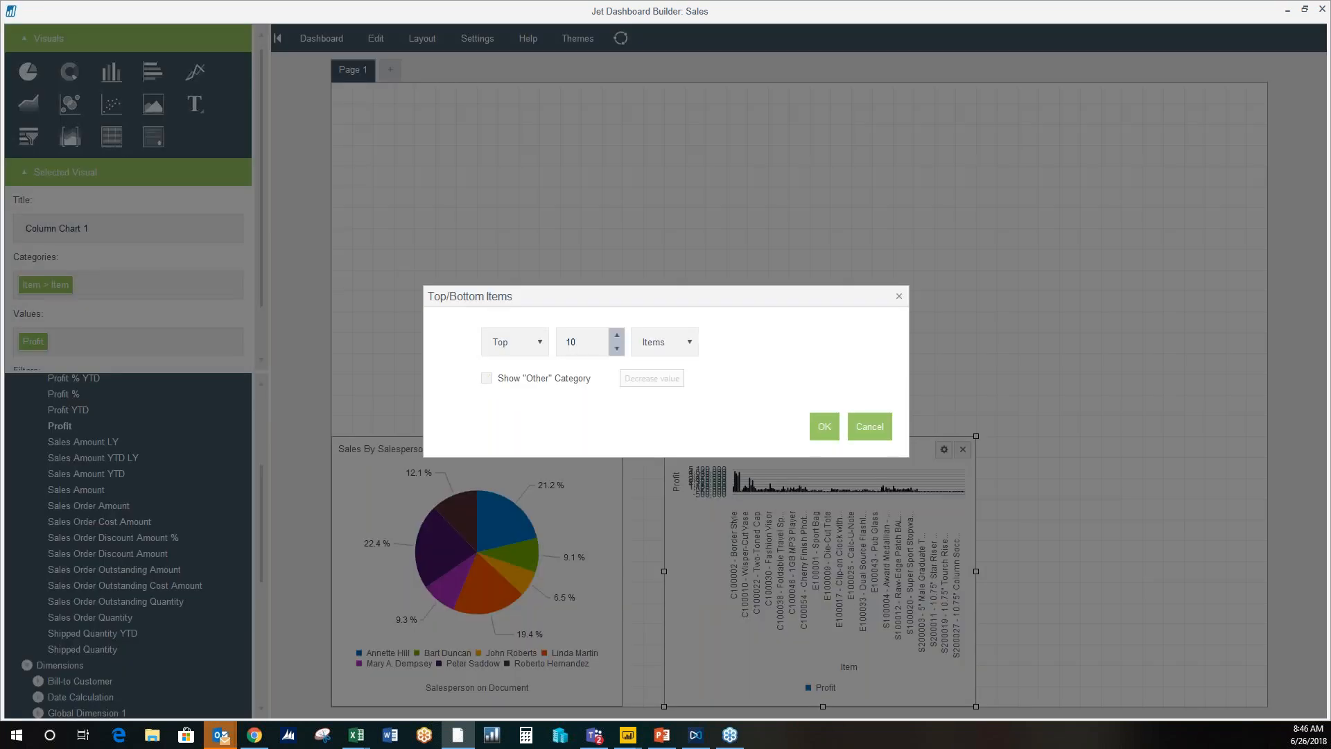
click(617, 350)
click(617, 349)
click(617, 349)
click(617, 349)
click(617, 349)
click(824, 429)
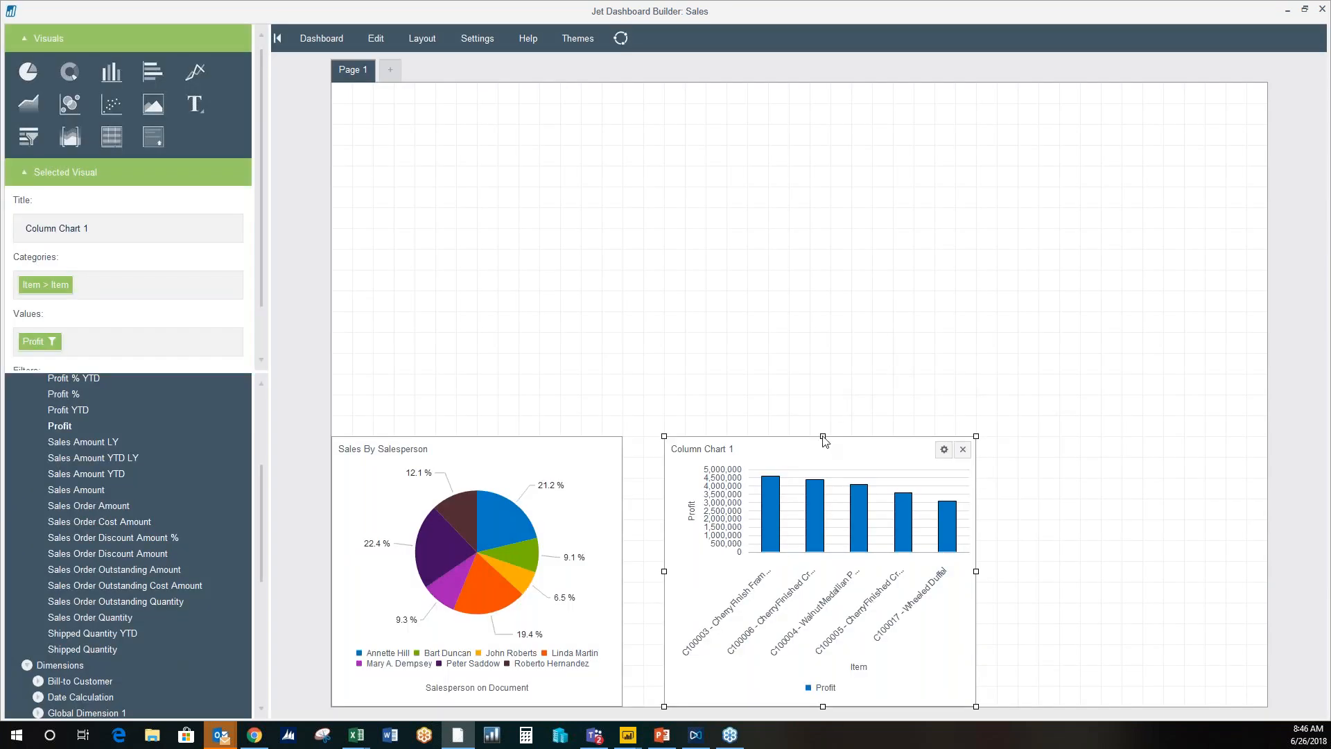
click(109, 228)
text(Top 5 Items By Profit)
Step: Add a donut chart in the page's lower-right corner, as tall as its neighbours, showing Sales Amount by Item Category by Product Group
drag(69, 72, 1137, 588)
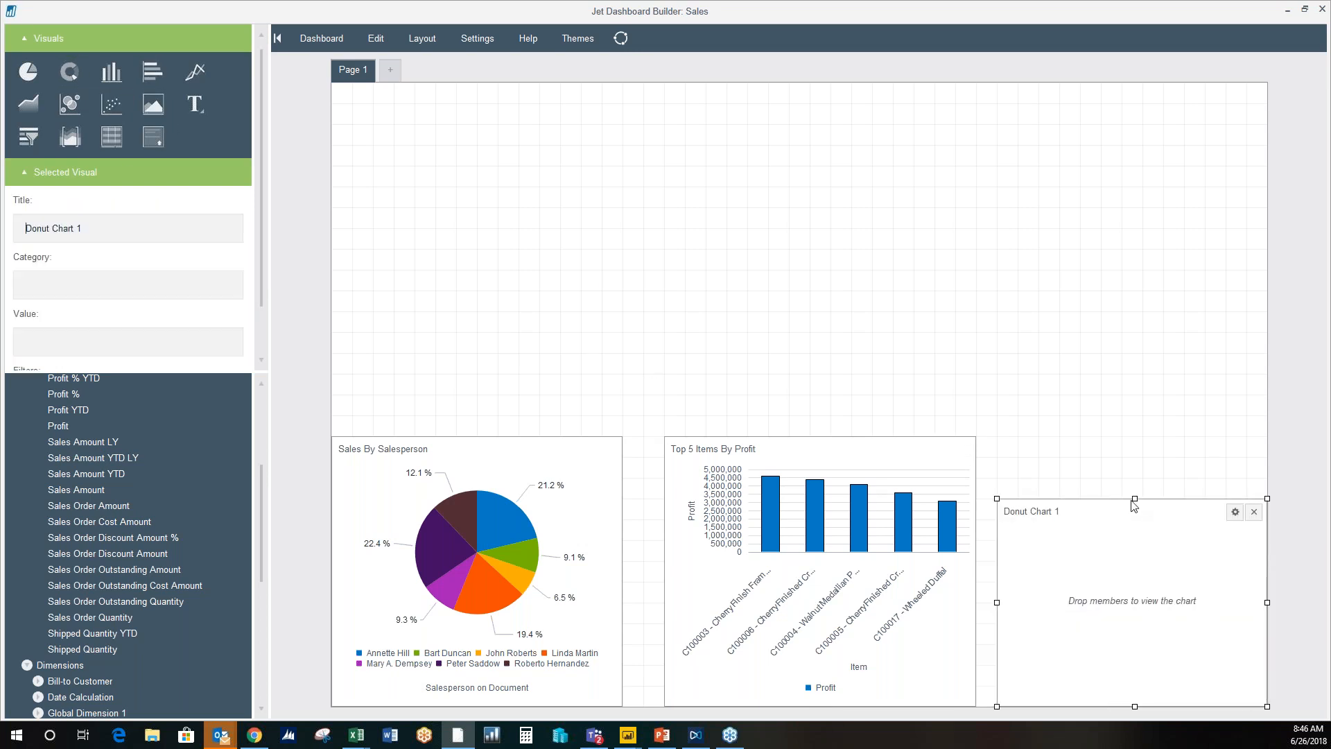
drag(1135, 496, 1134, 436)
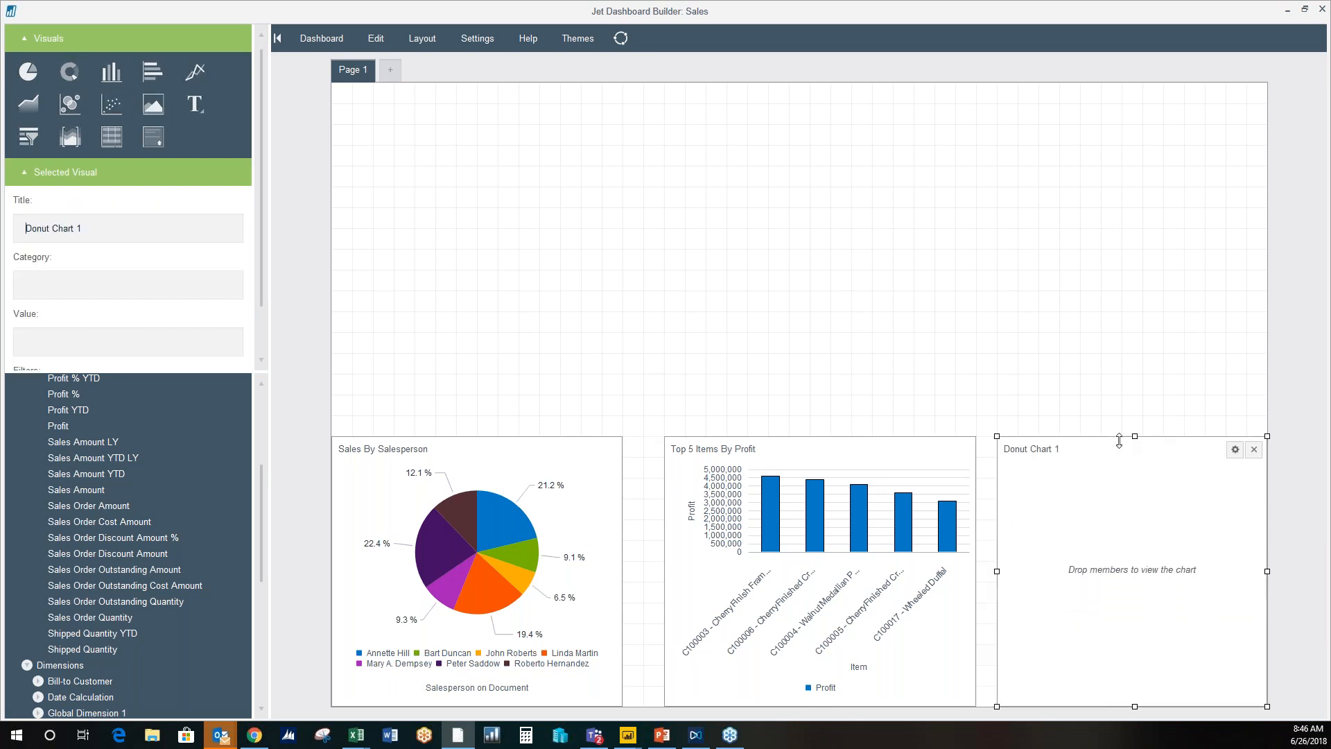
drag(97, 489, 1180, 558)
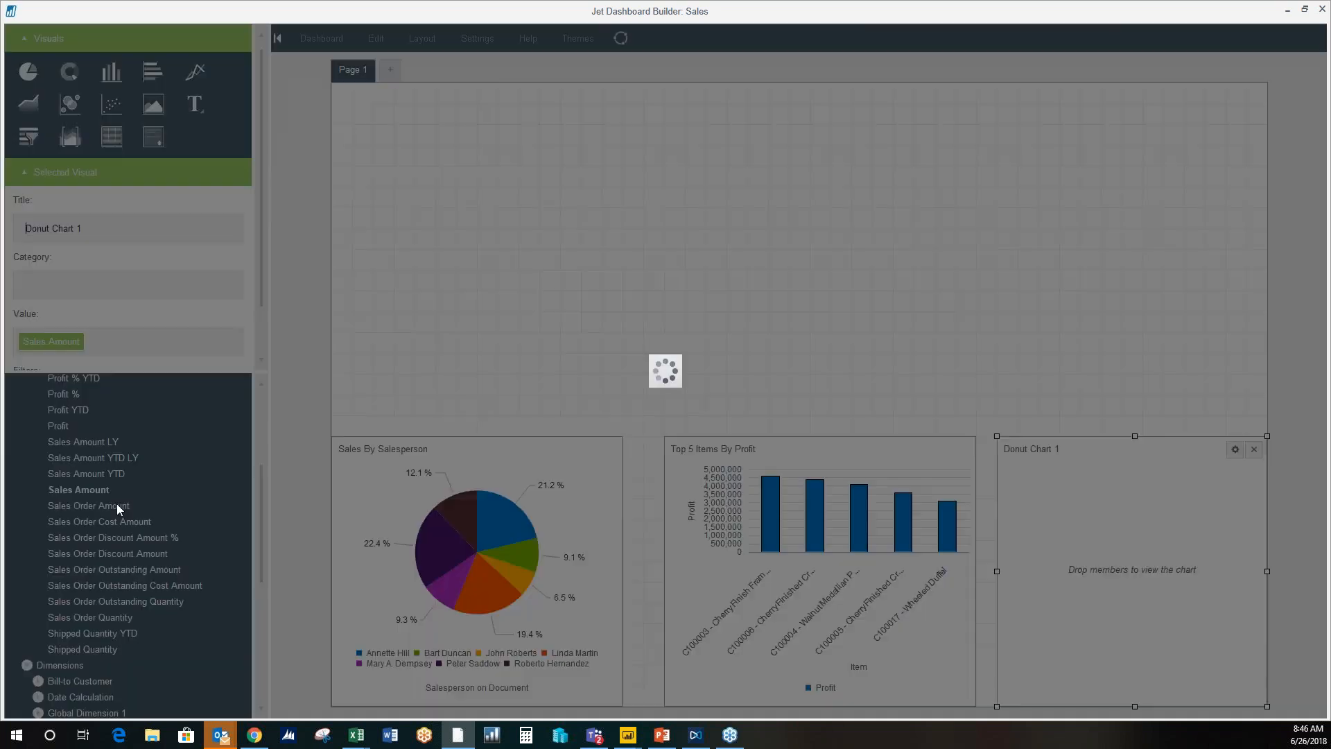
scroll(144, 510, down, 5)
drag(113, 528, 1115, 555)
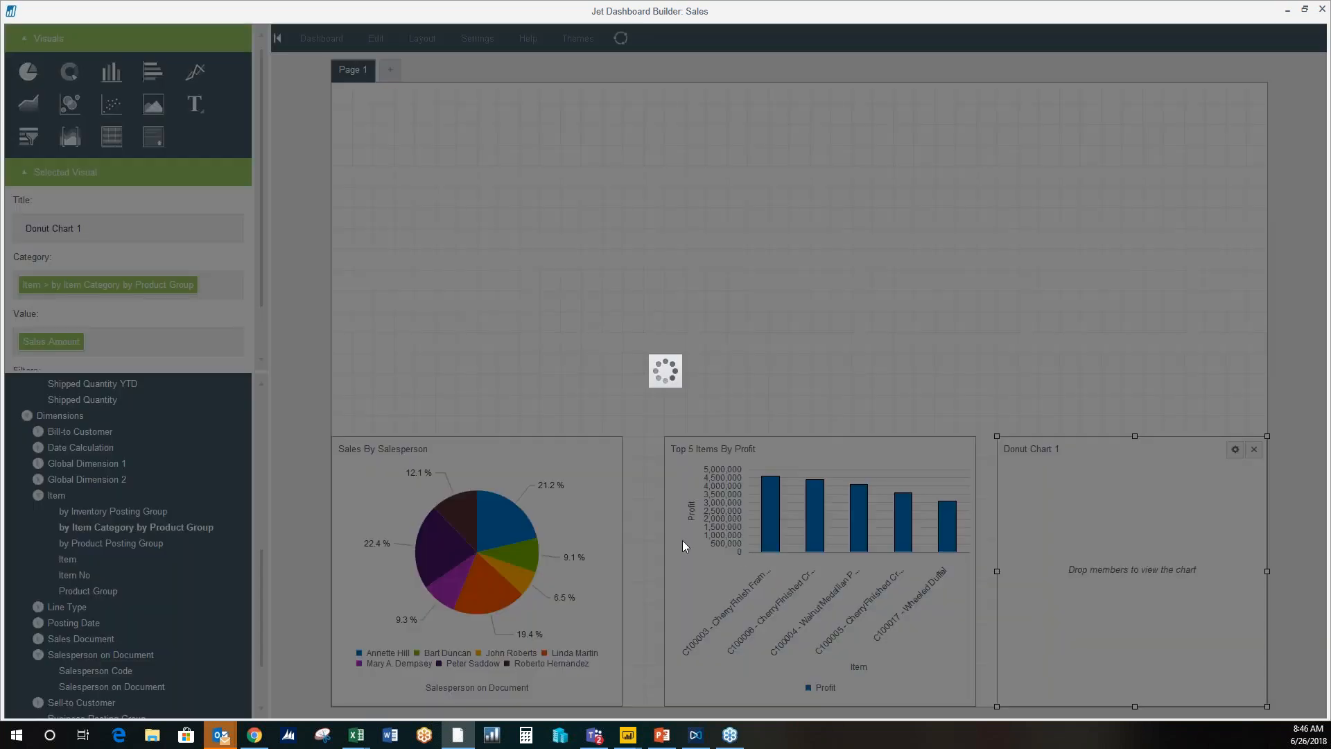
Step: Widen the Top 5 Items By Profit chart toward the pie chart and title the donut chart Sales By Item Category
click(686, 577)
drag(665, 571, 643, 570)
click(1114, 479)
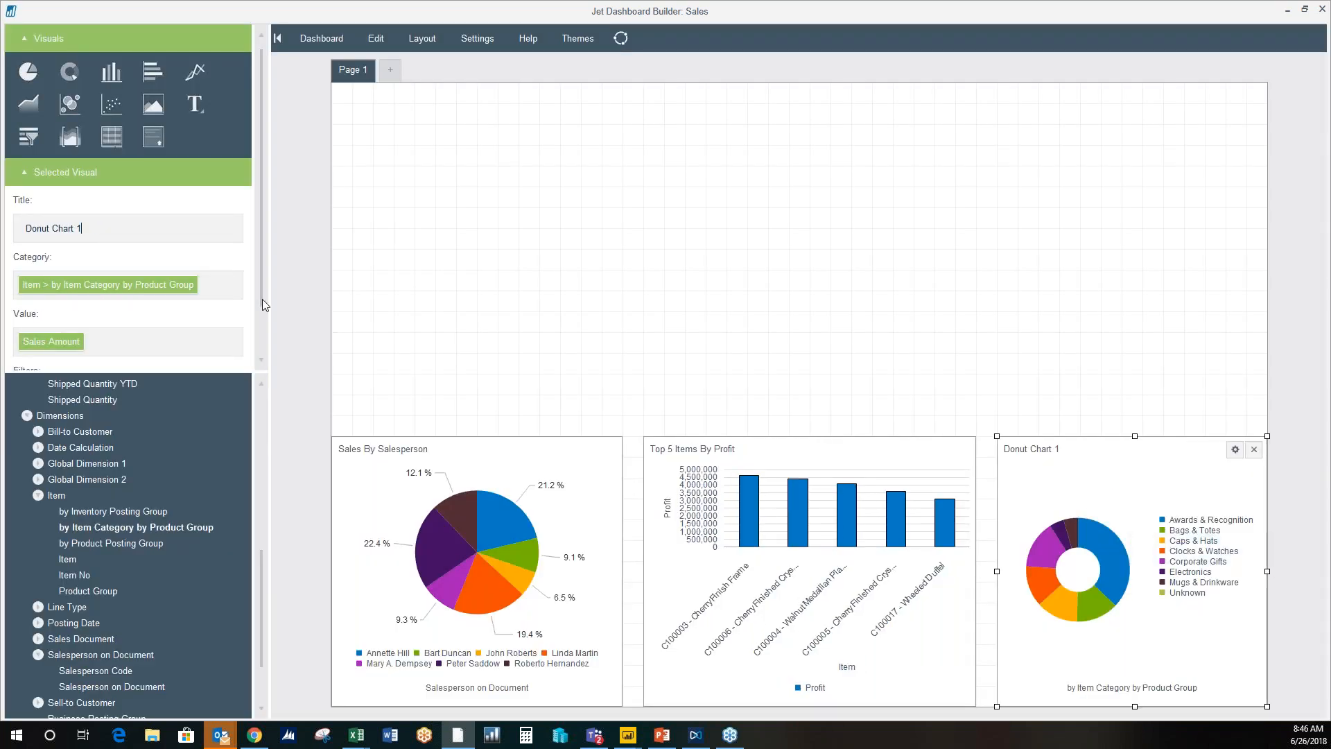
triple_click(62, 228)
text(Sales By Item Category)
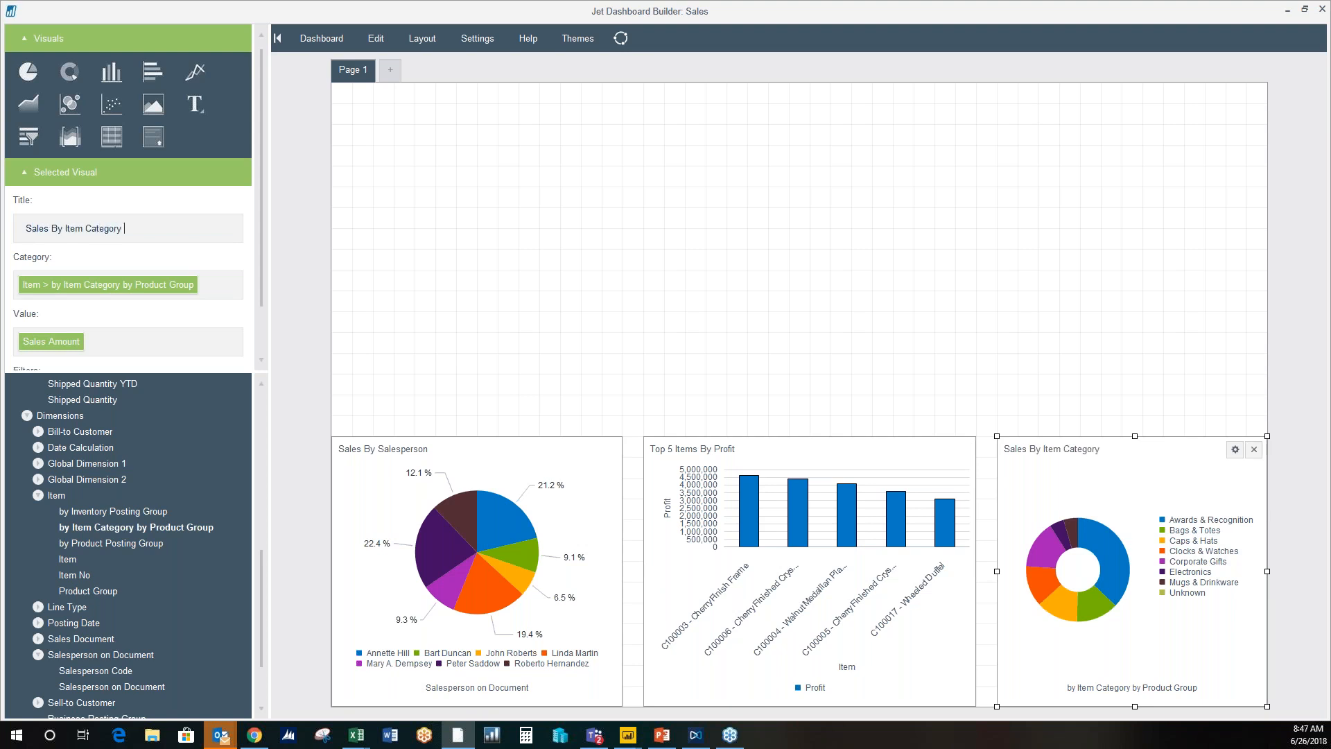
Step: Place a range slicer above the three charts, stretch it to the full page width and make it taller
click(26, 108)
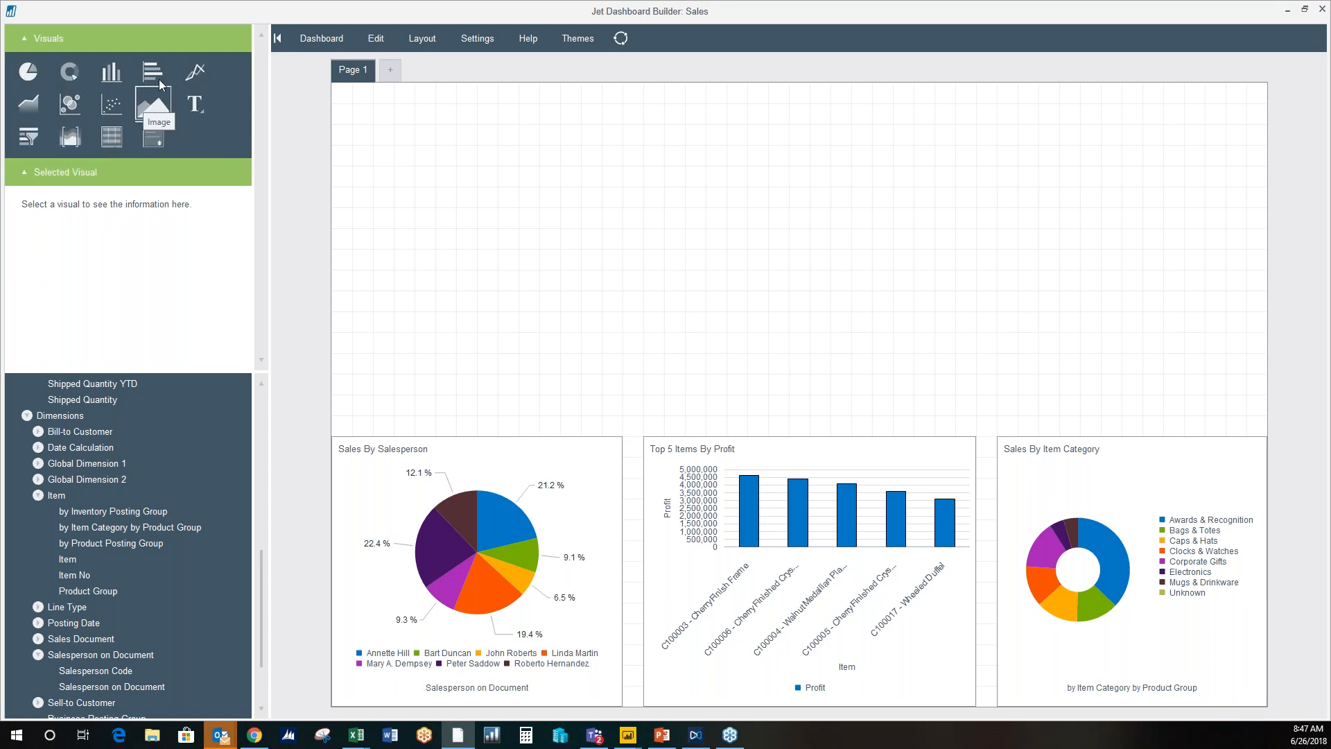
drag(70, 137, 430, 330)
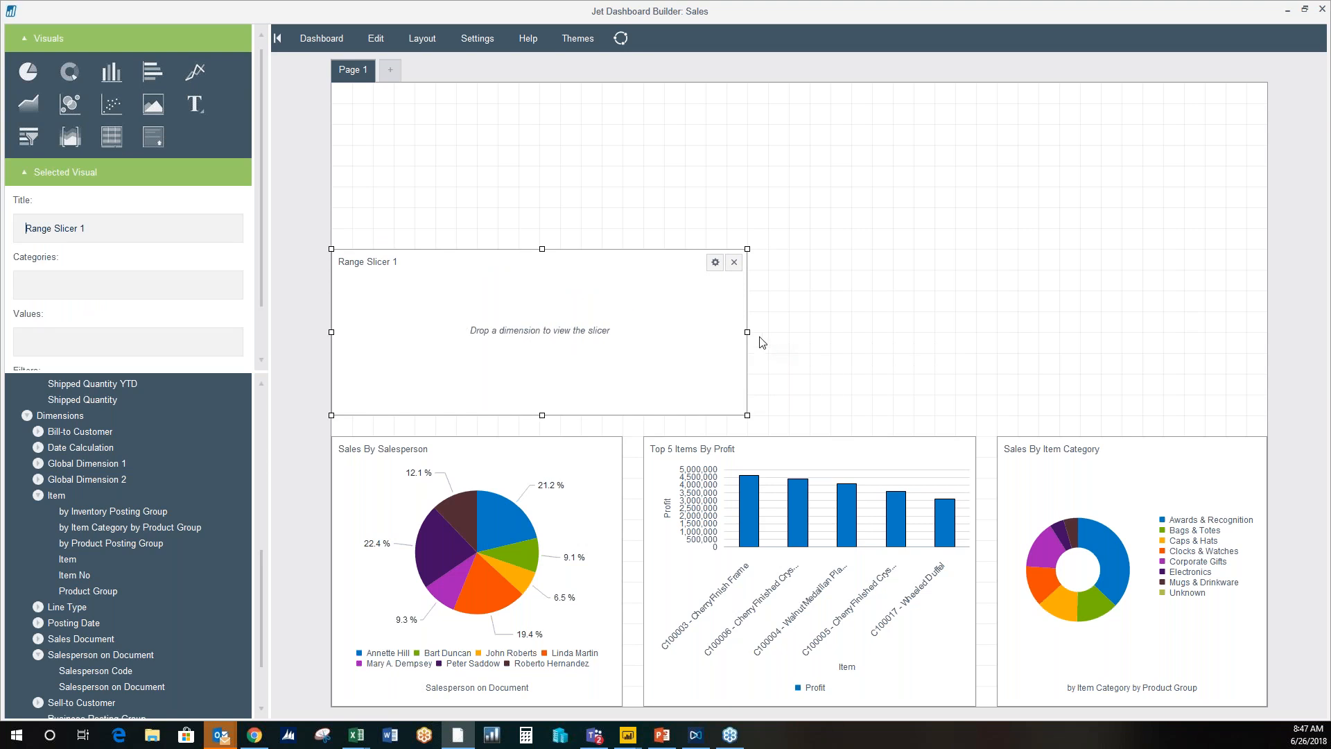
drag(752, 333, 1267, 333)
drag(802, 248, 802, 207)
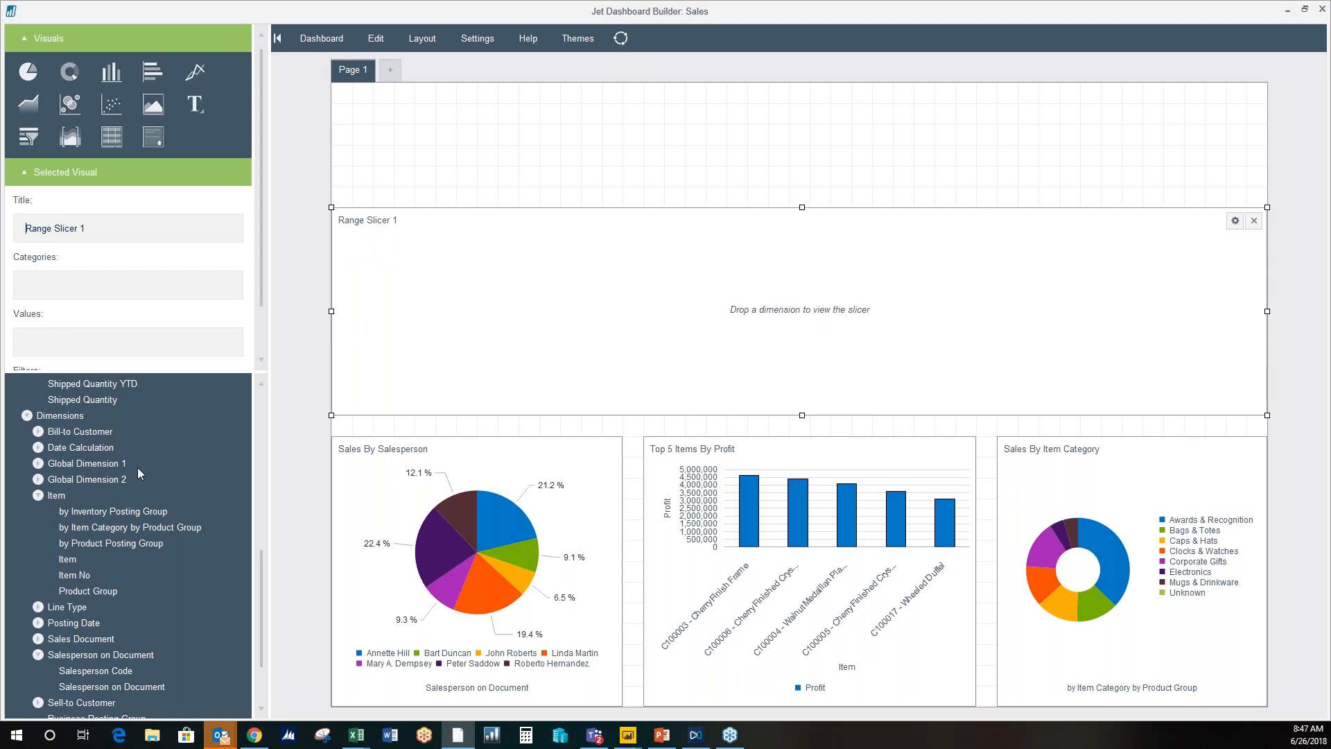
Step: Fill the range slicer with Profit and Sales Amount as values and Posting Date's Date YQMD as category
scroll(135, 477, down, 2)
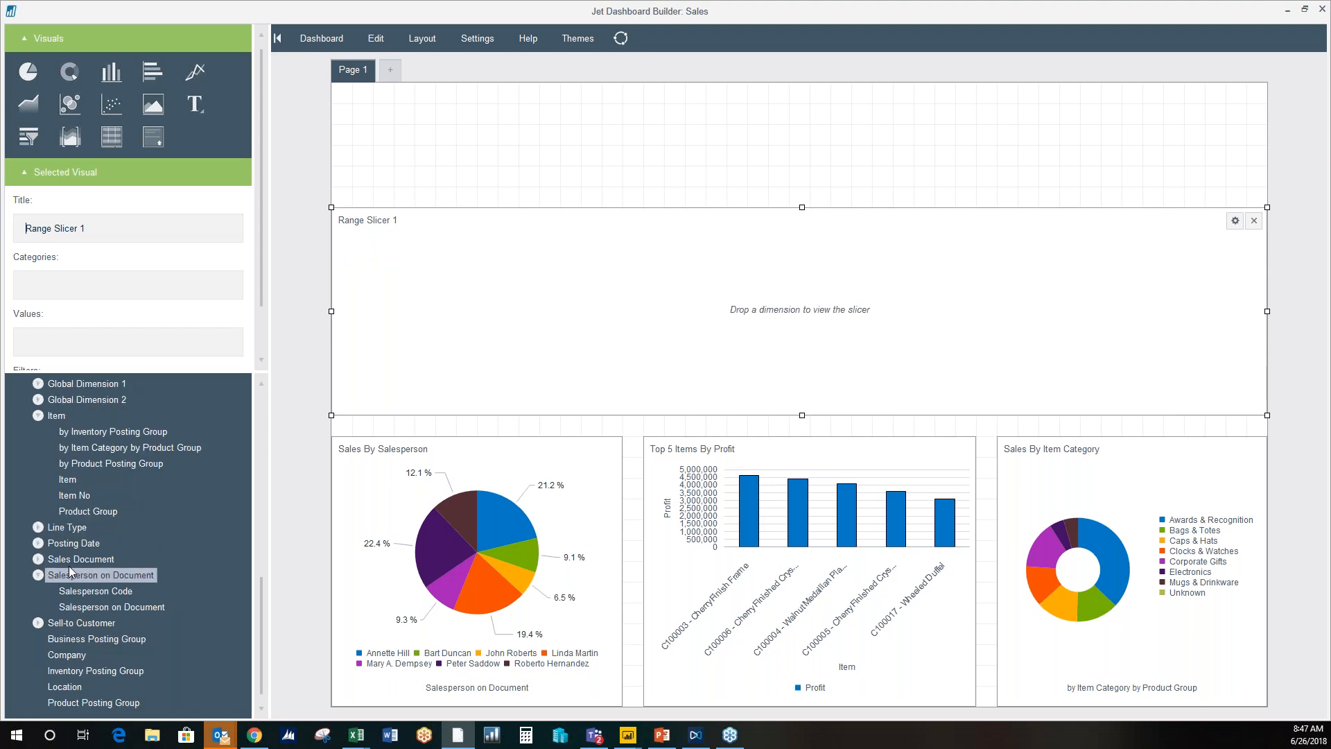
scroll(120, 521, up, 10)
drag(90, 594, 474, 353)
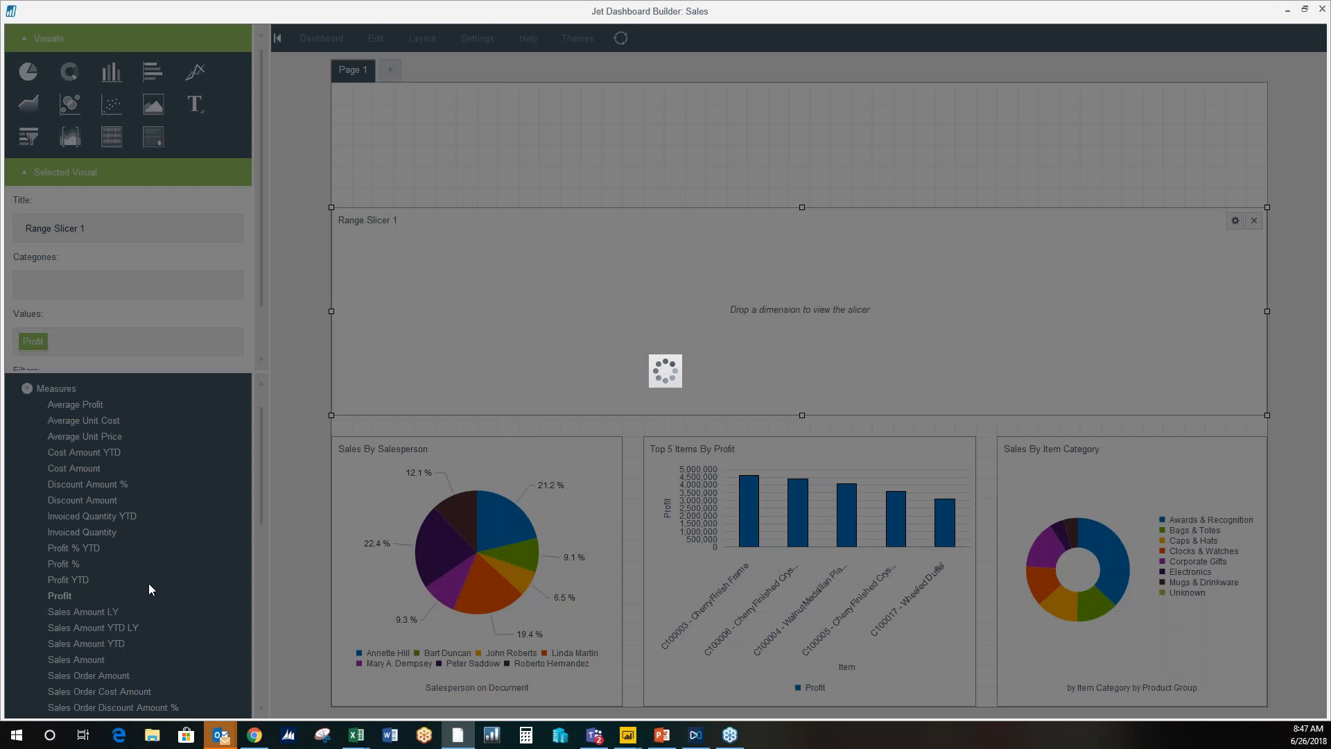
drag(156, 646, 496, 329)
scroll(160, 507, down, 7)
scroll(126, 563, down, 3)
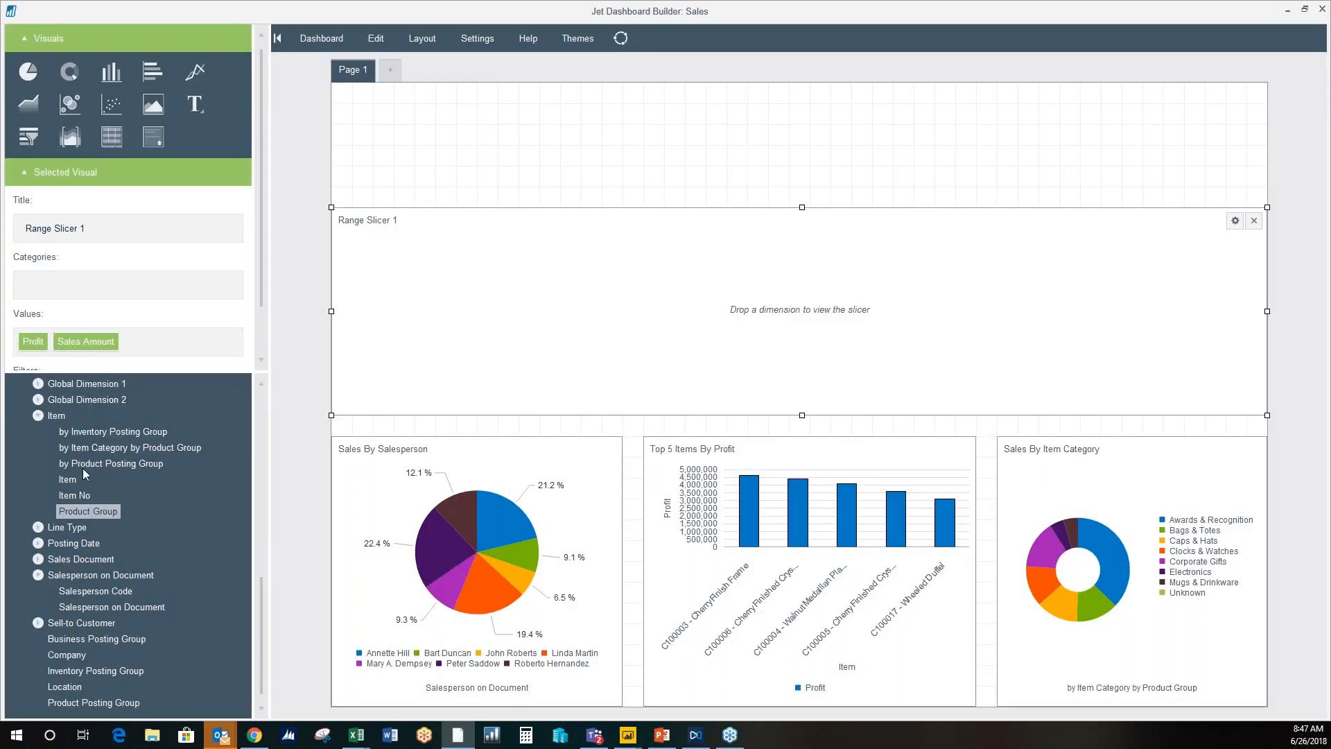
click(38, 542)
drag(69, 558, 554, 347)
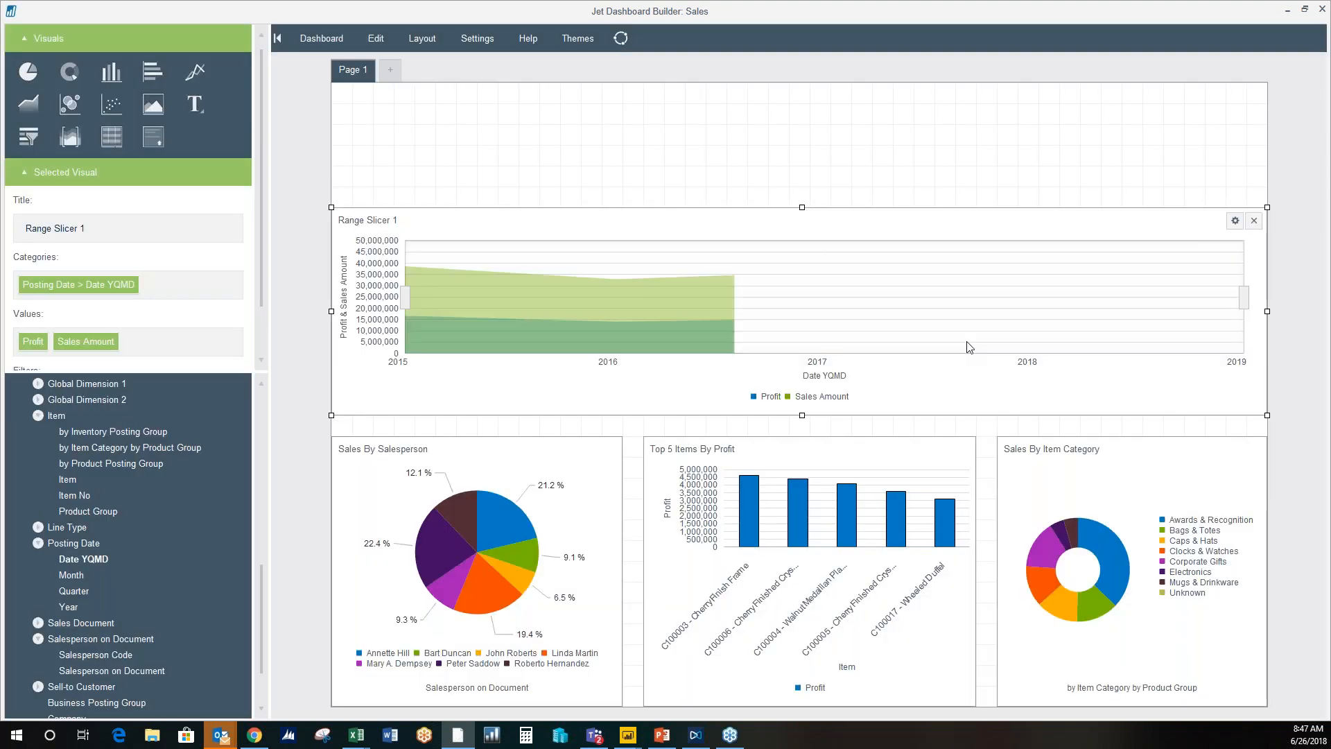
Step: Title the range slicer Sales and Profit Over Time
drag(95, 215, 22, 228)
text(Sales and P)
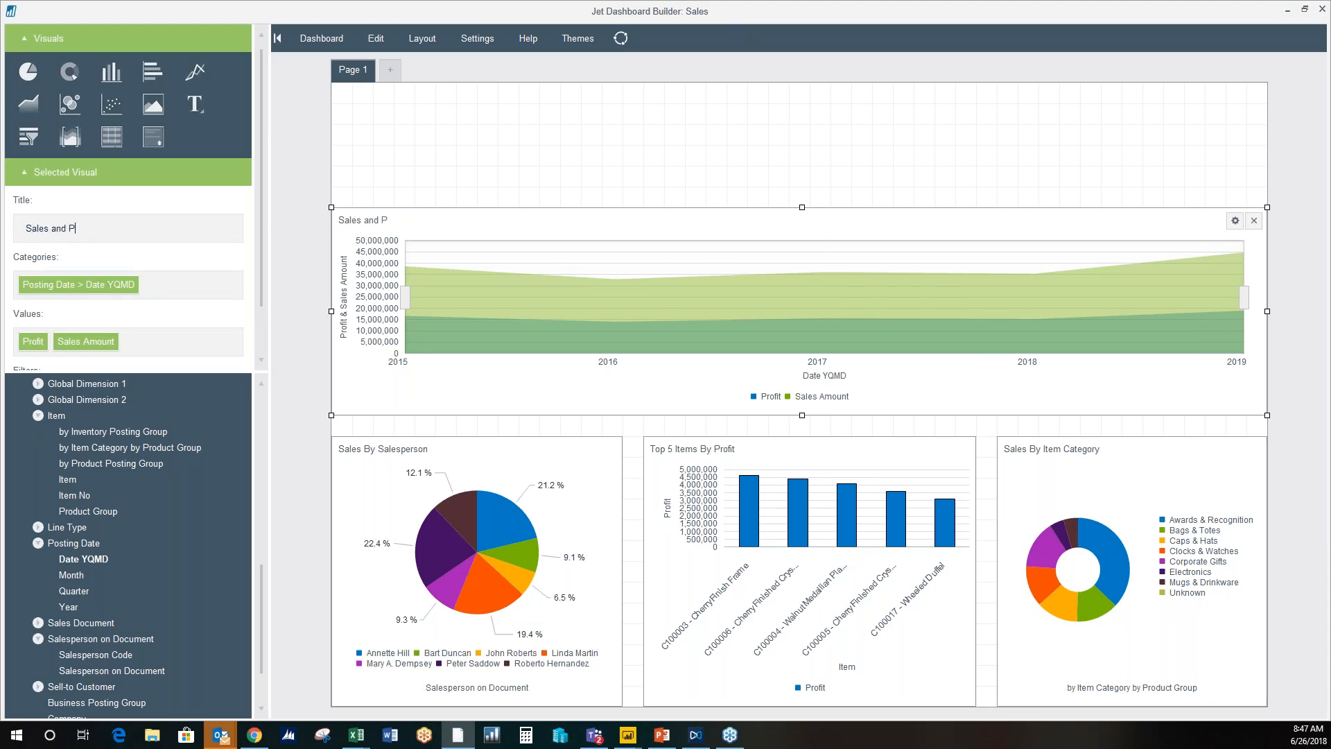
text(rofit Over Time)
click(500, 133)
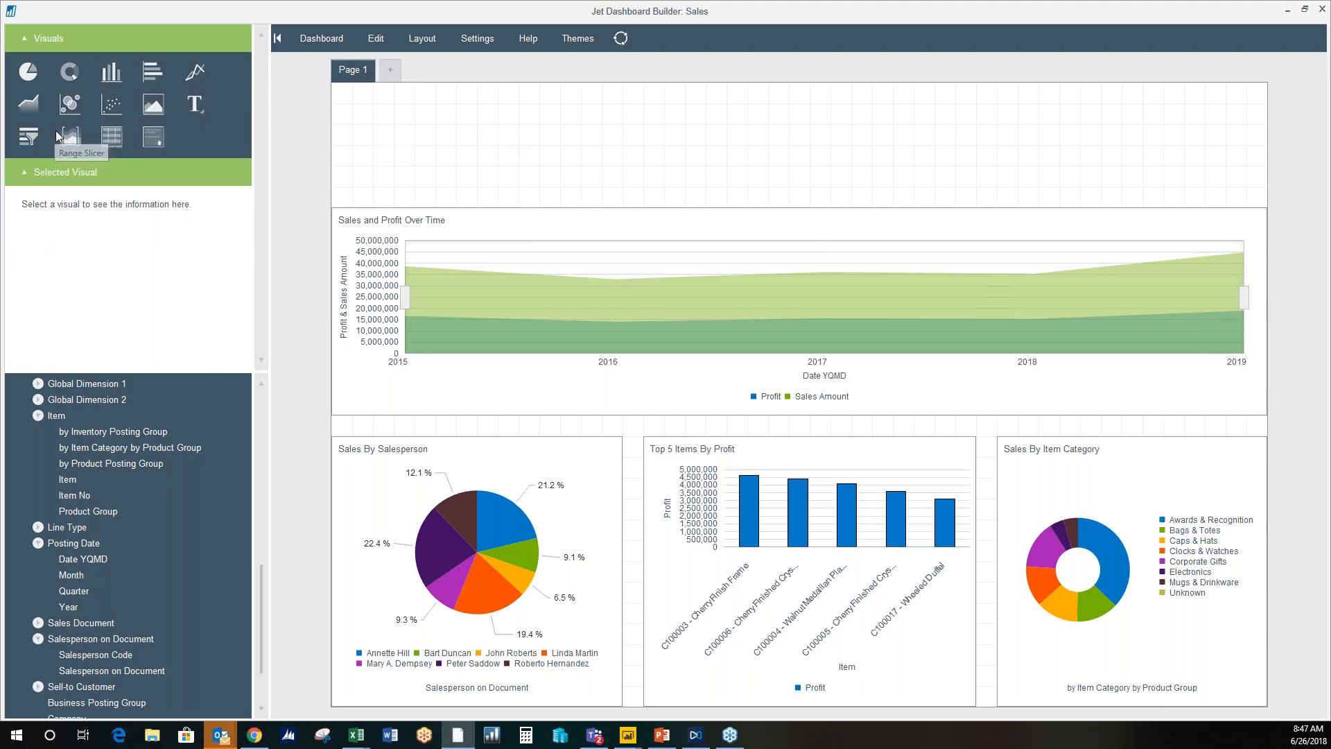
Step: Add three slicers and line them up side by side along the page's upper edge, ending at its right edge
drag(27, 137, 518, 179)
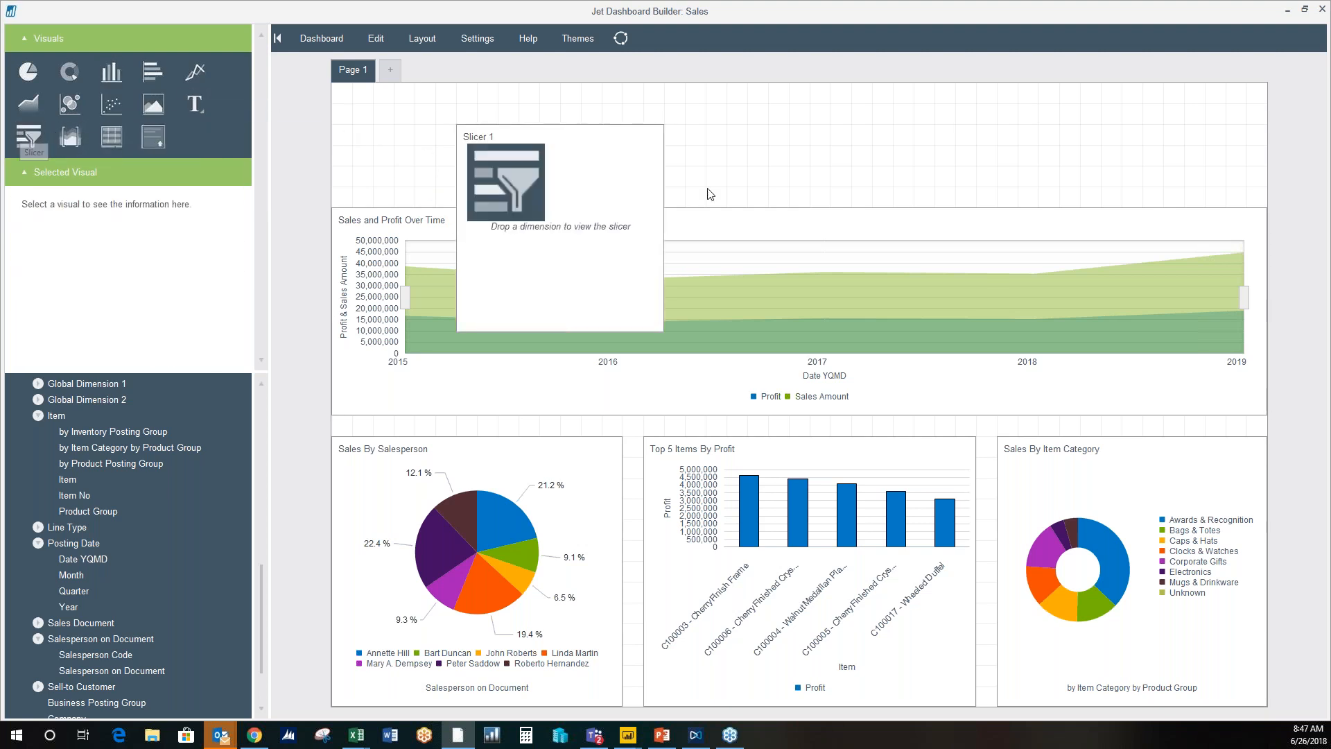
drag(27, 137, 754, 193)
drag(28, 136, 974, 201)
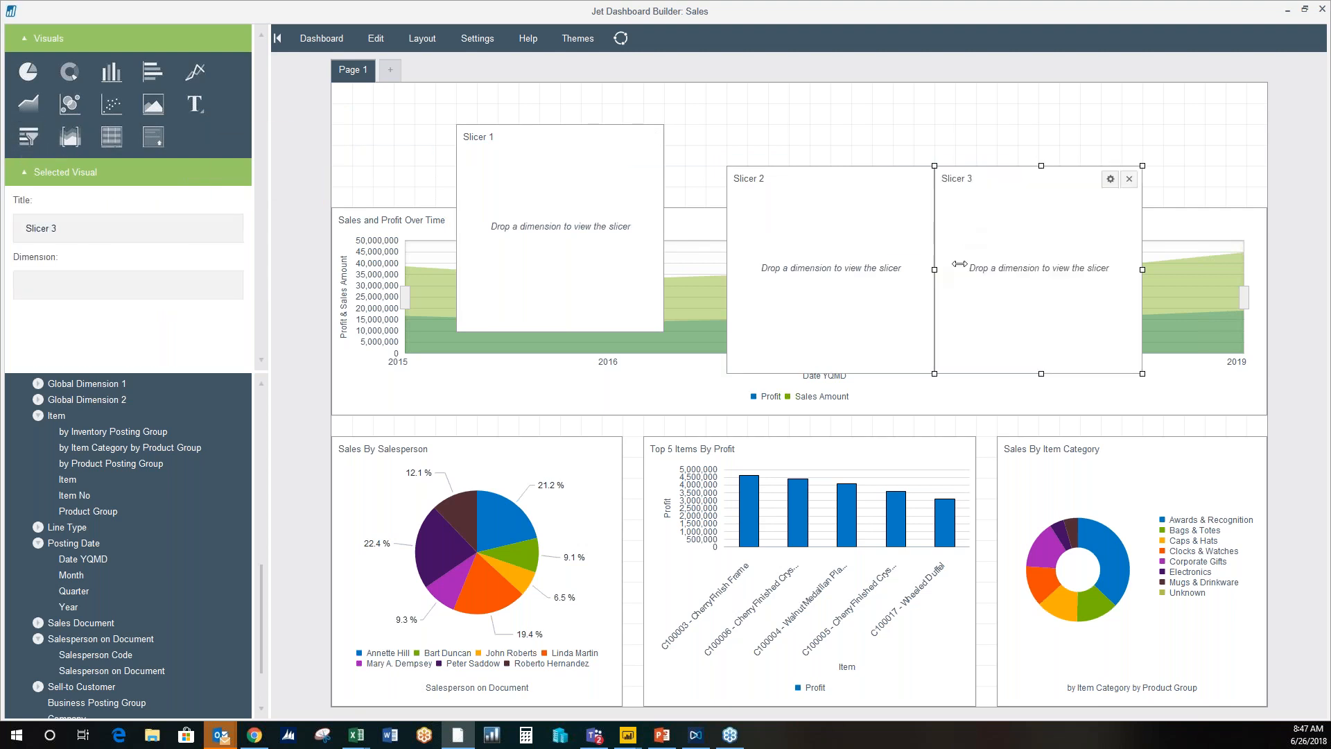
drag(960, 265, 1153, 148)
drag(810, 264, 924, 143)
drag(580, 213, 719, 131)
Step: Shorten the three slicers so that they end at the upper edge of the Sales and Profit Over Time visual
drag(708, 291, 725, 208)
click(953, 228)
drag(937, 291, 949, 208)
click(1214, 235)
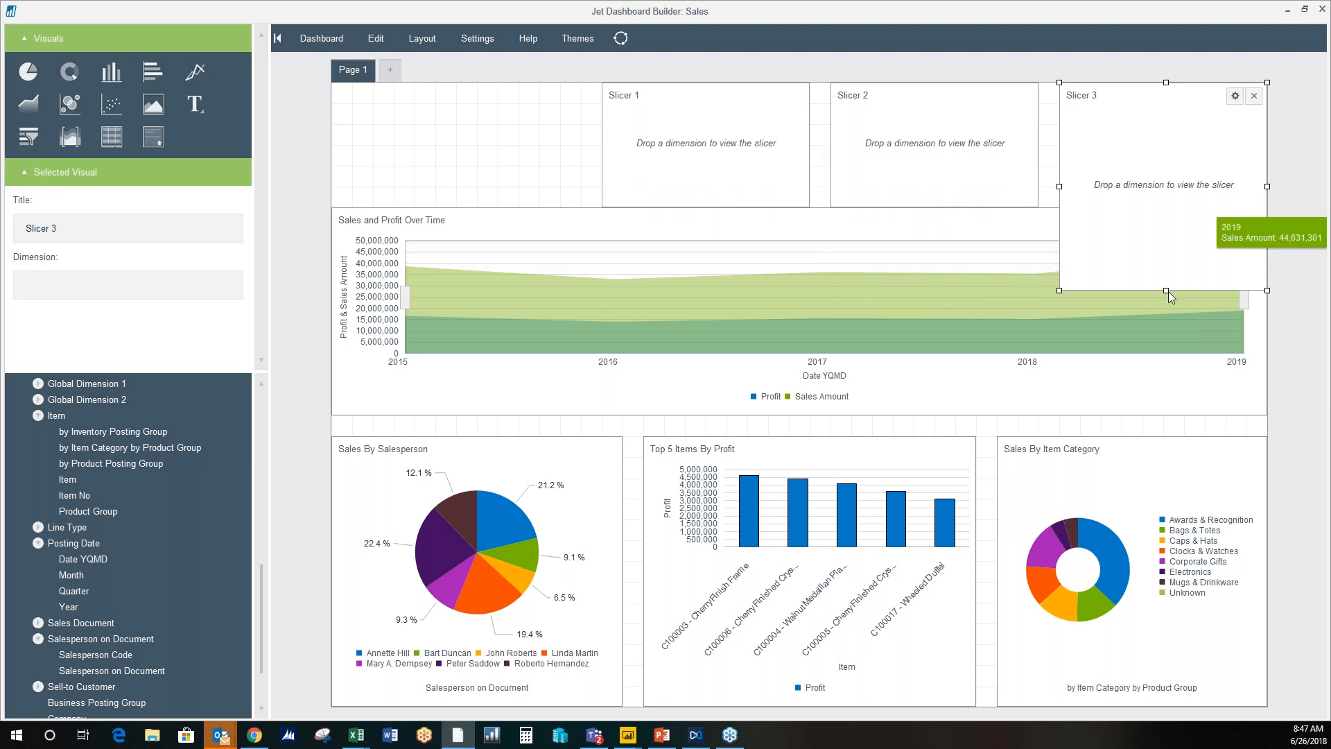
drag(1170, 296, 1166, 207)
Step: Assign Posting Date's Quarter to the first slicer, Salesperson on Document to the second and Location to the third
drag(87, 585, 714, 157)
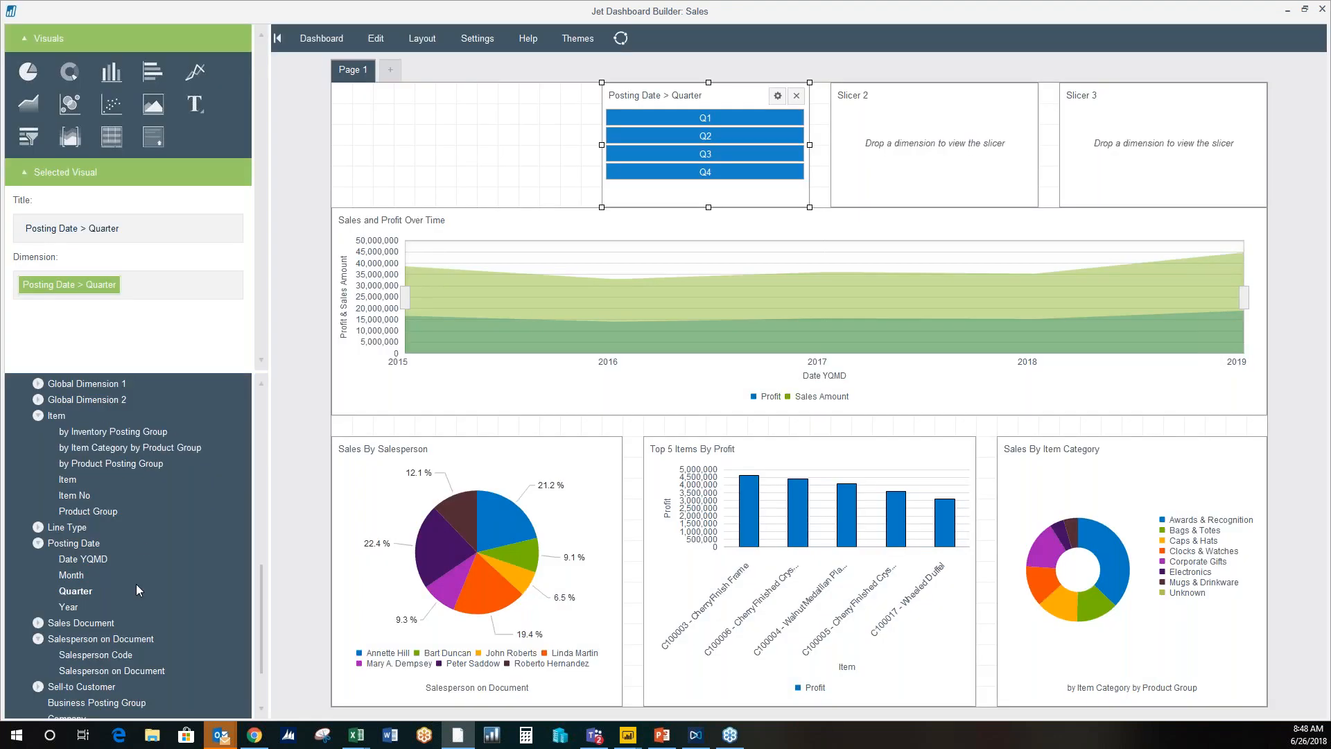
drag(111, 670, 869, 167)
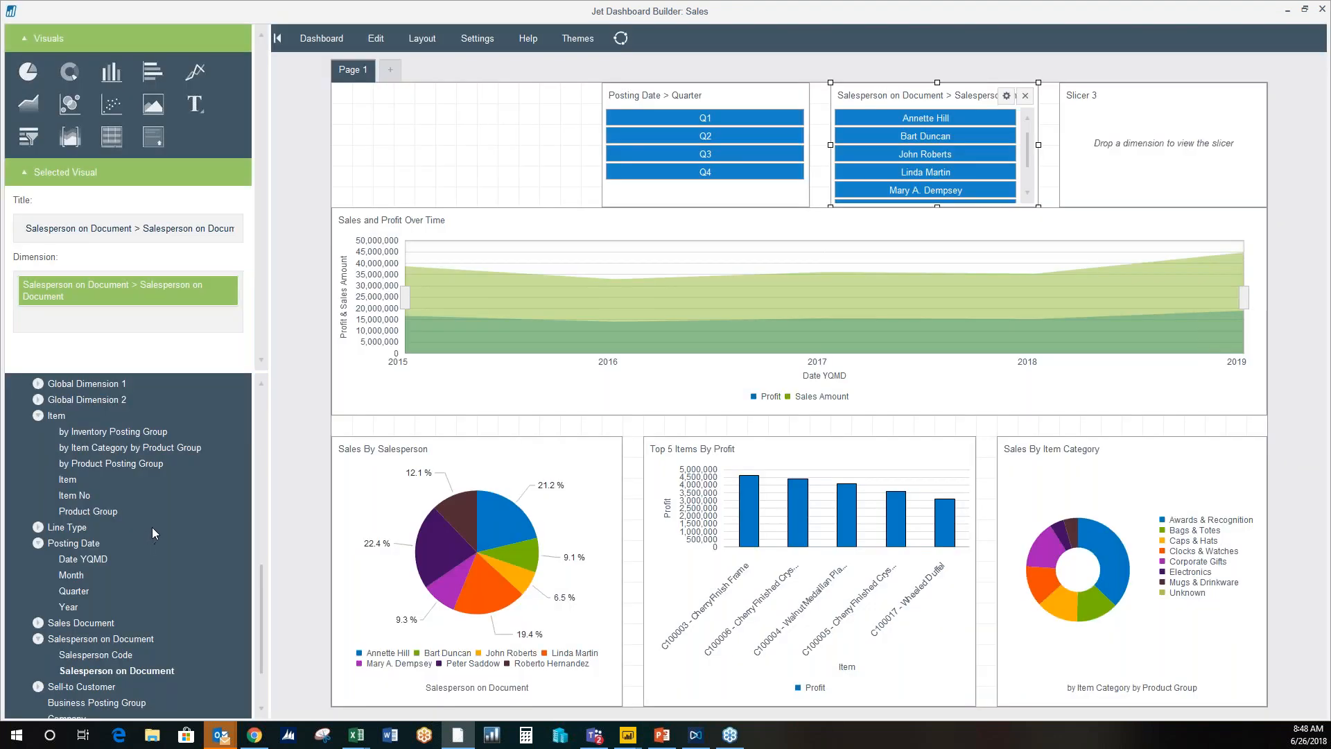
scroll(118, 564, up, 5)
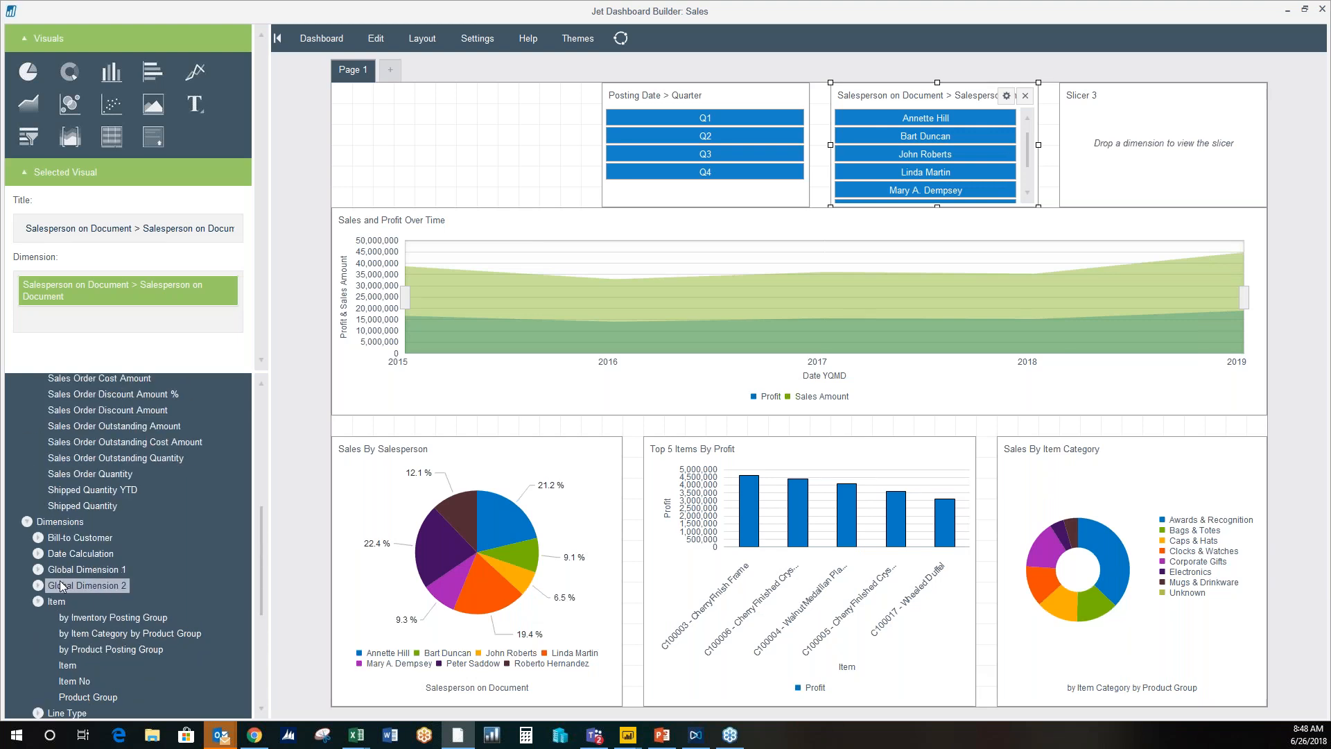
scroll(90, 584, down, 5)
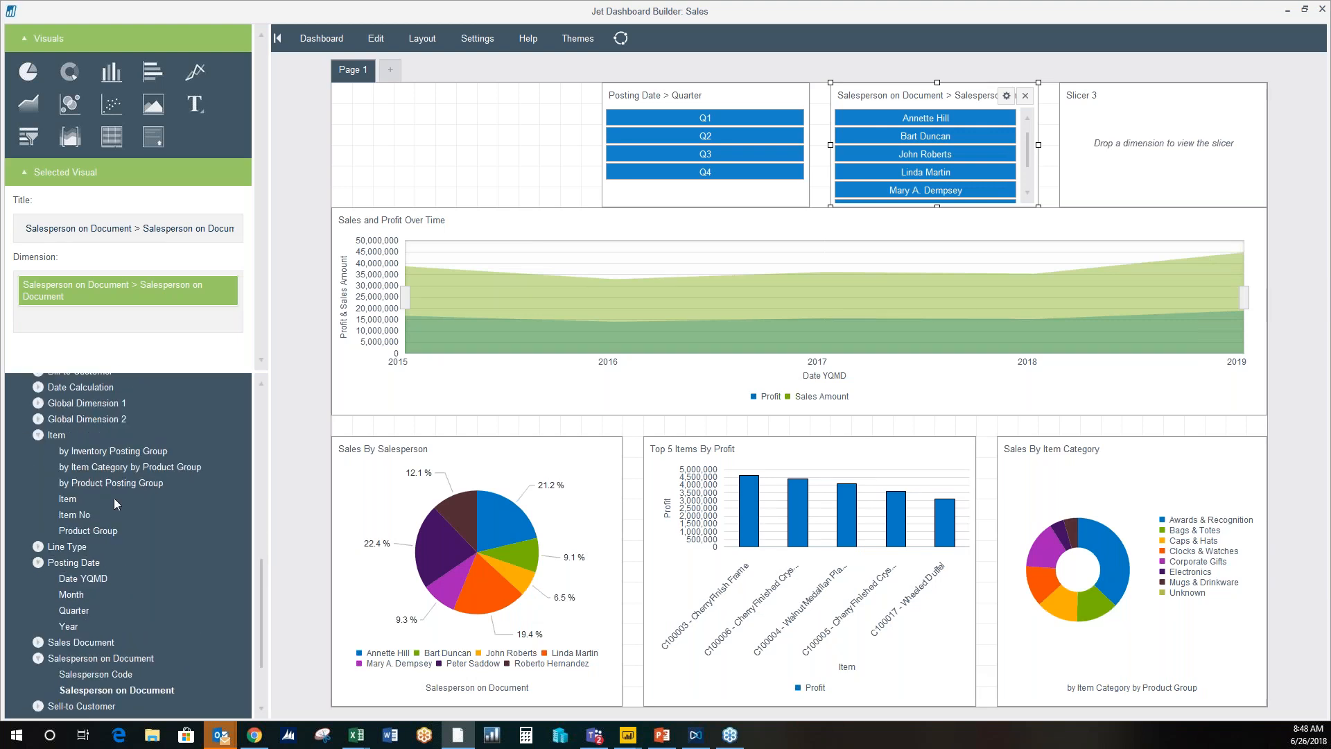
scroll(113, 527, down, 3)
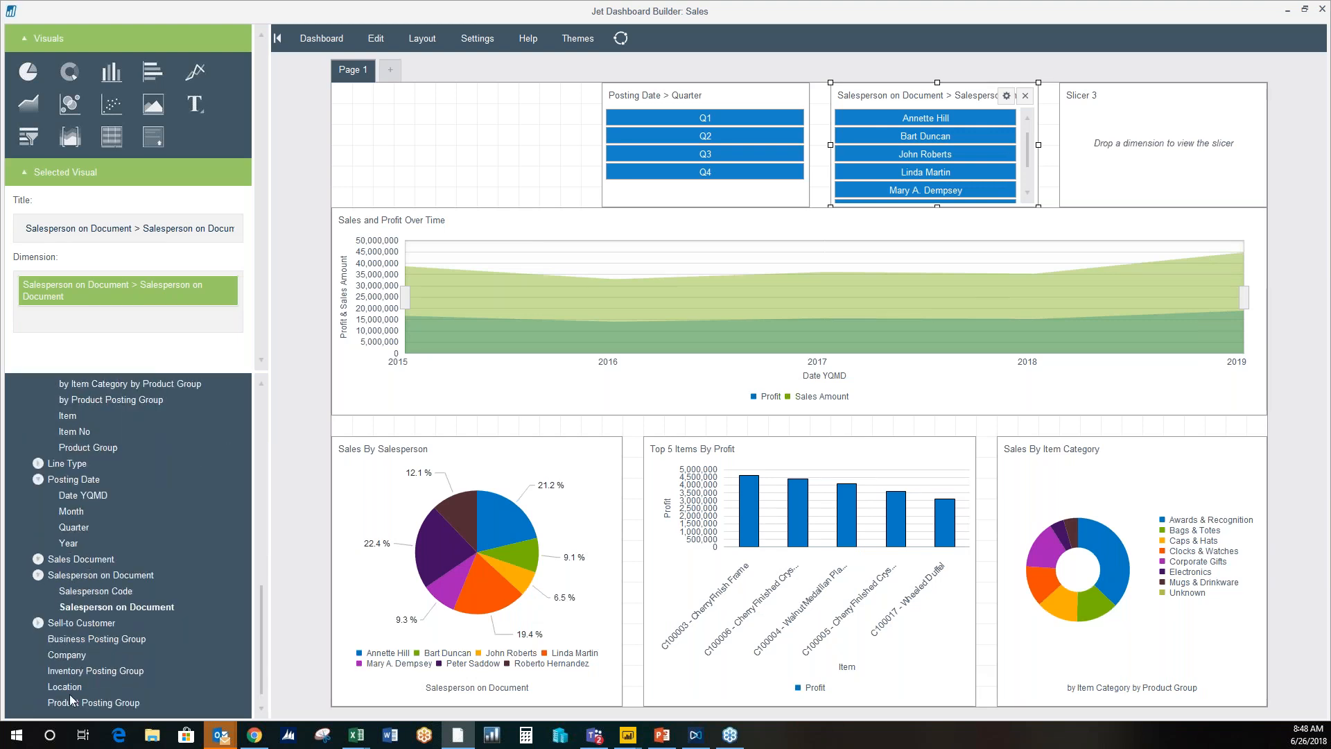
drag(73, 688, 1218, 154)
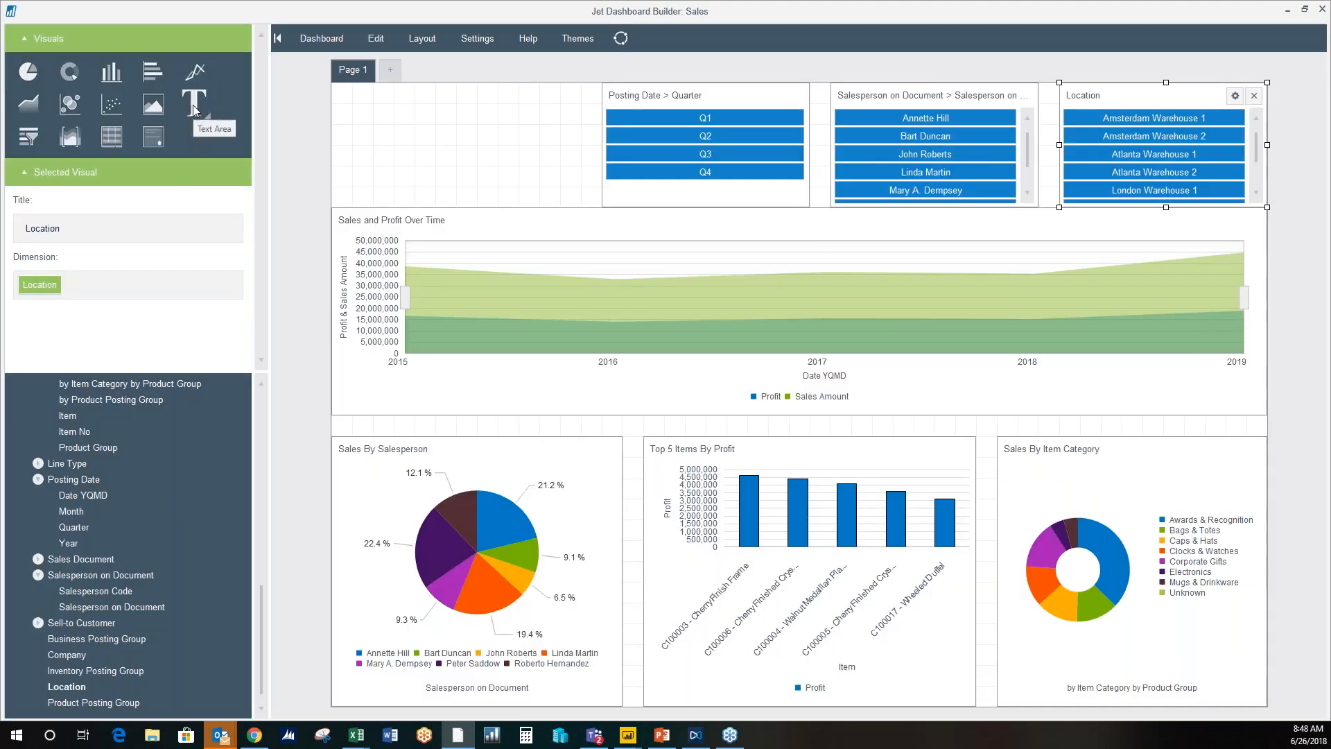
Step: Add a text area in the page's upper-left corner reading Global Sales
drag(195, 110, 458, 184)
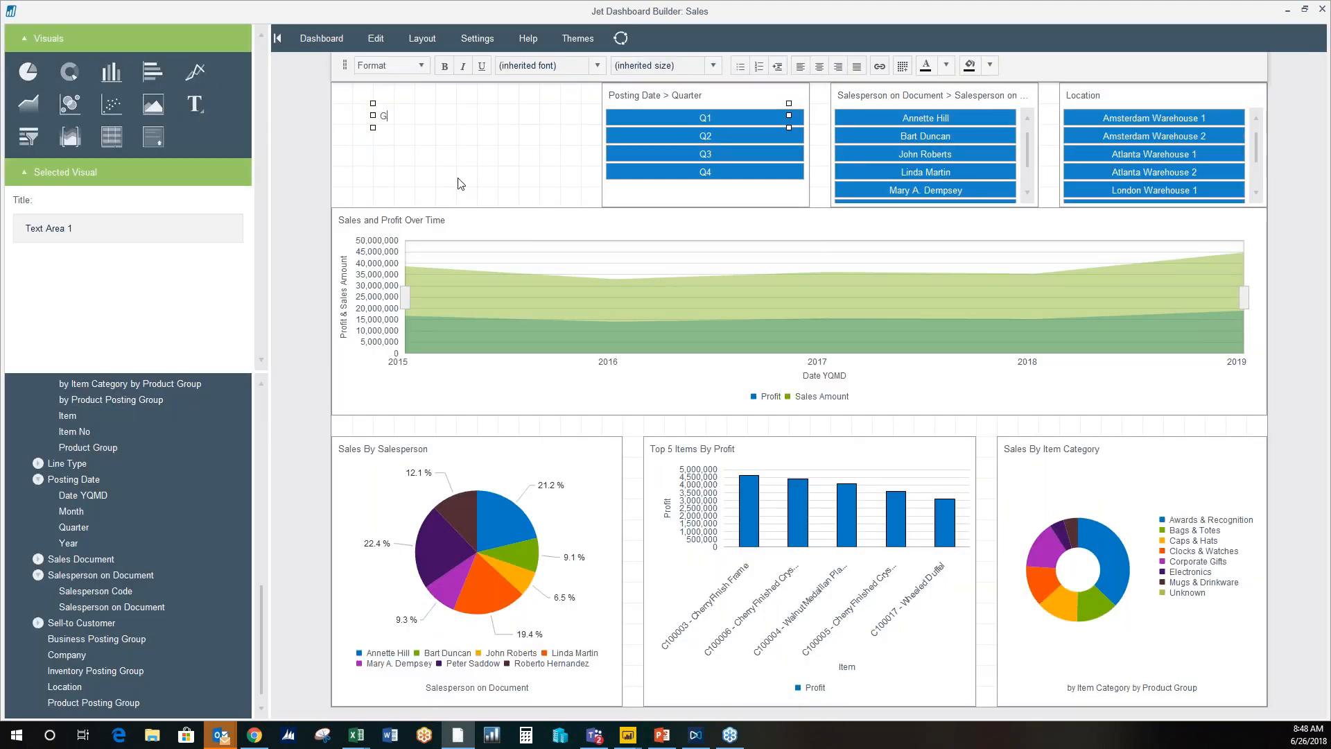
text(Global Sales)
key(Return)
Step: Format the Global Sales heading as bold, underlined text at size 7 (36pt)
drag(448, 129, 379, 116)
click(444, 65)
click(482, 65)
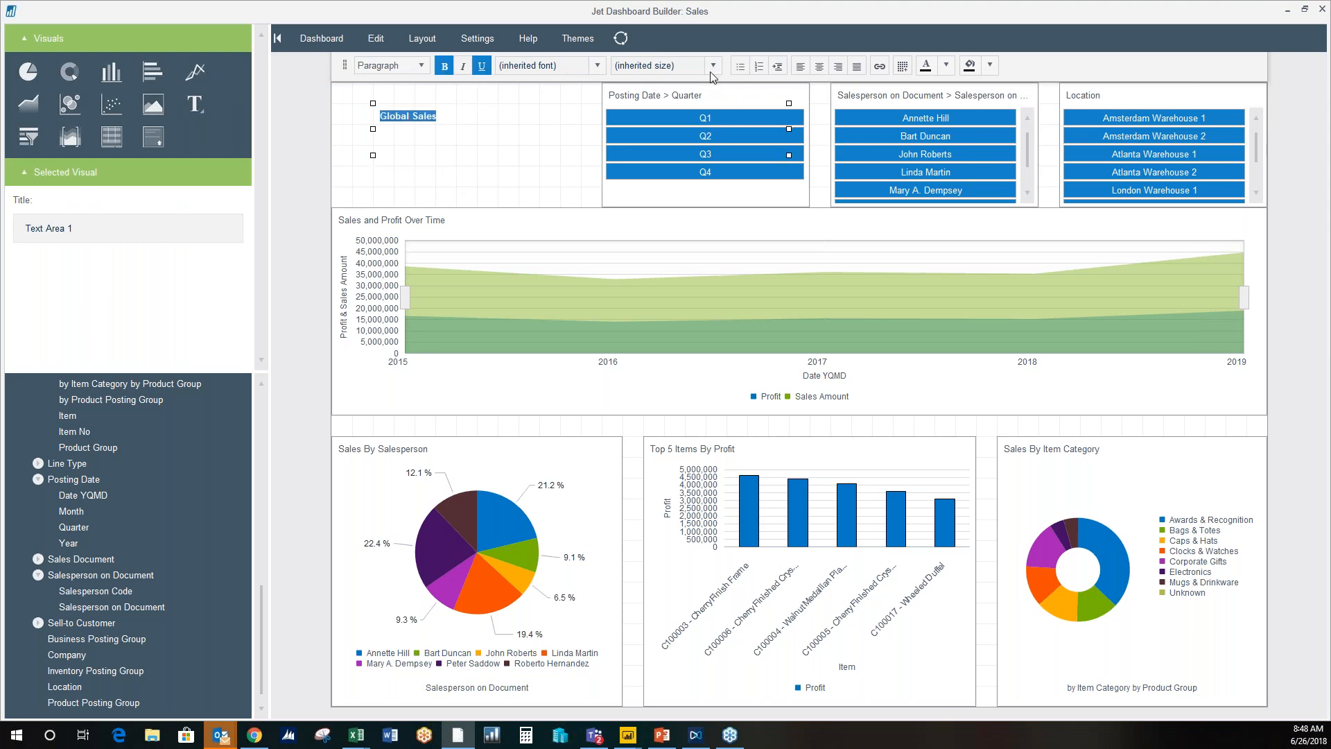
click(713, 66)
click(672, 207)
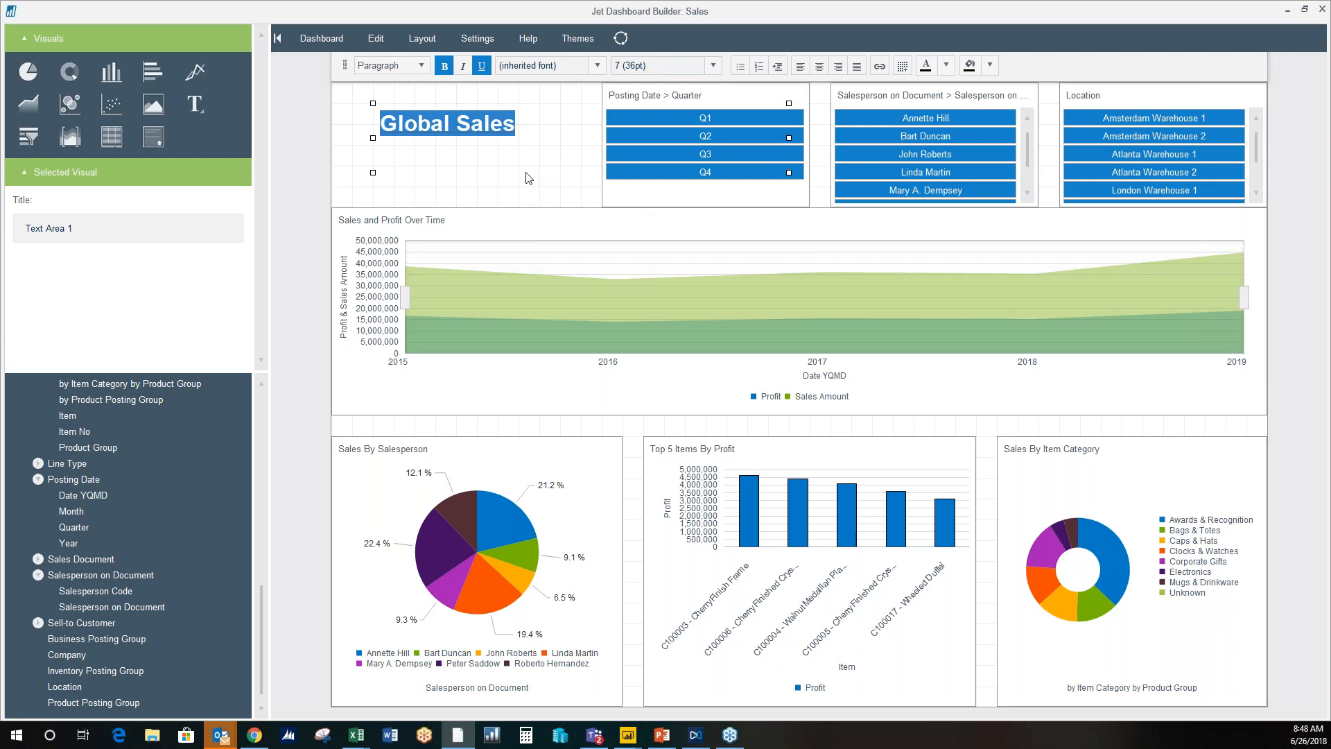
click(582, 138)
click(360, 186)
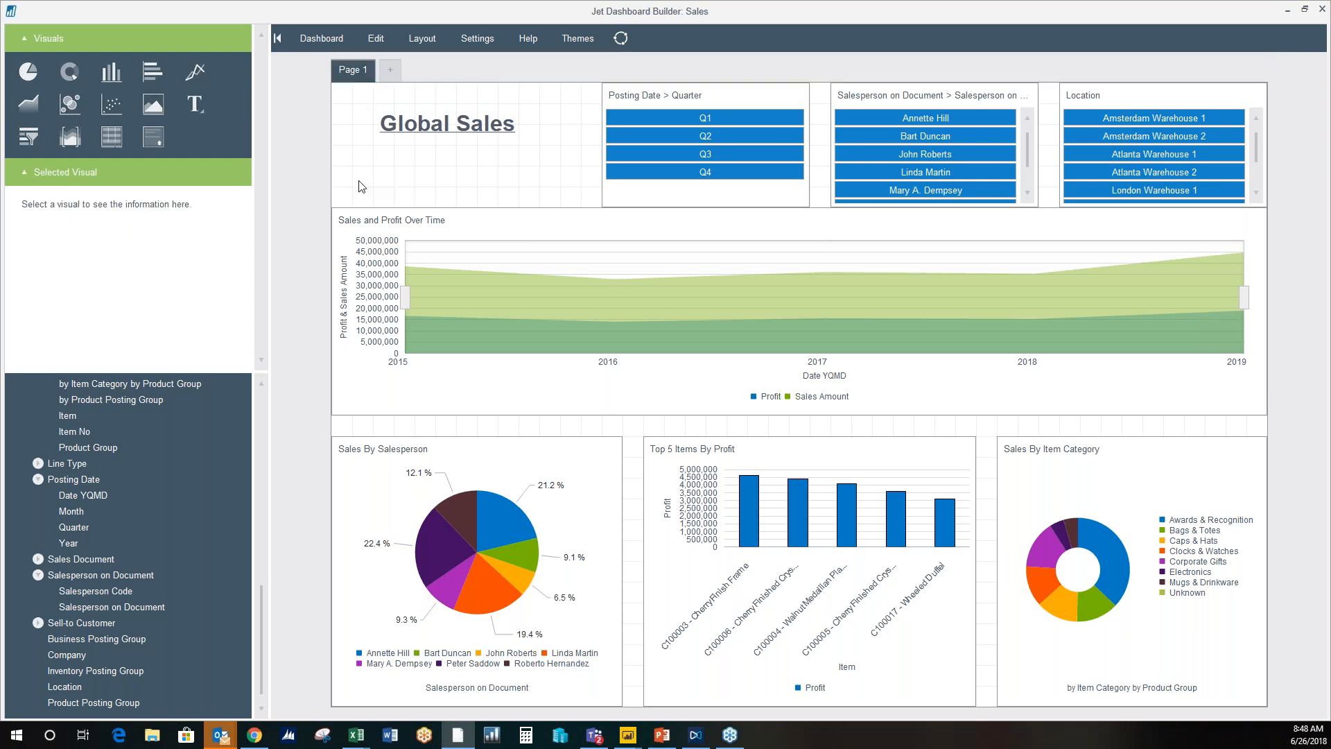
Step: Apply the dark teal-and-black theme to the dashboard and save it
click(576, 40)
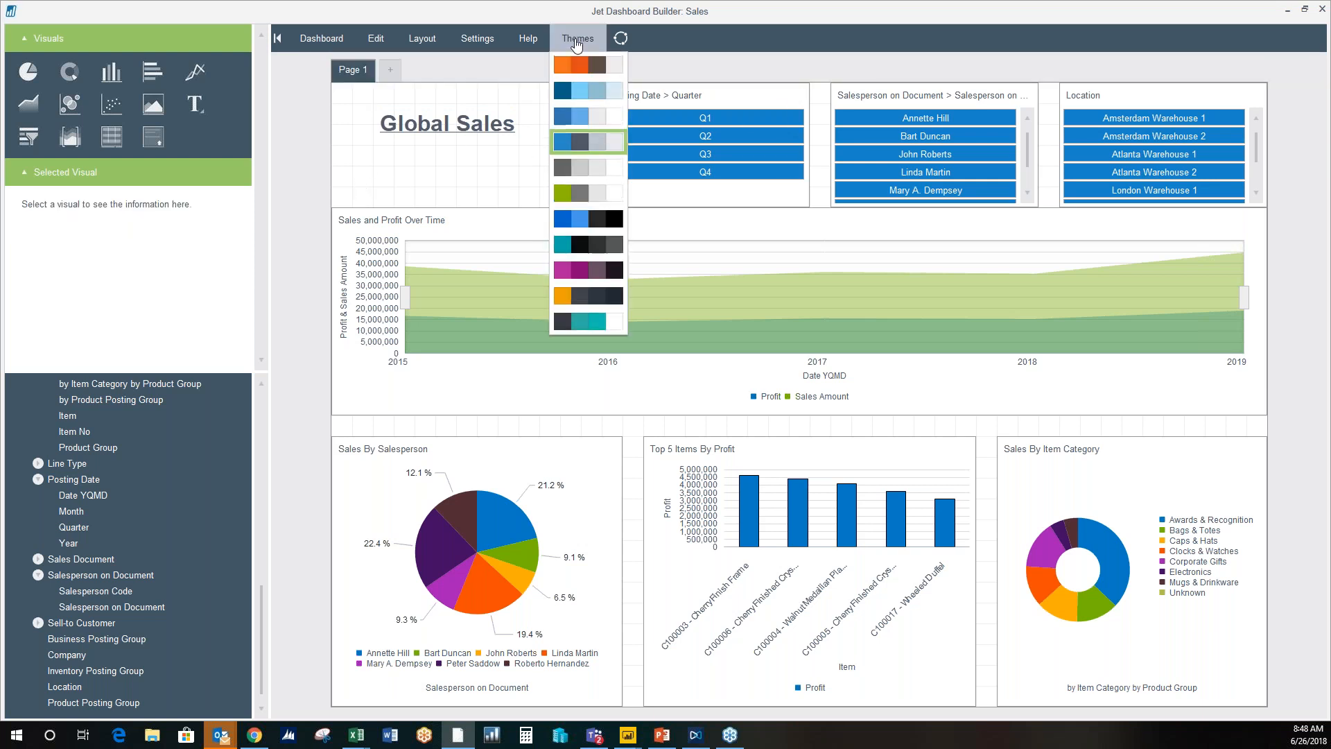
click(586, 254)
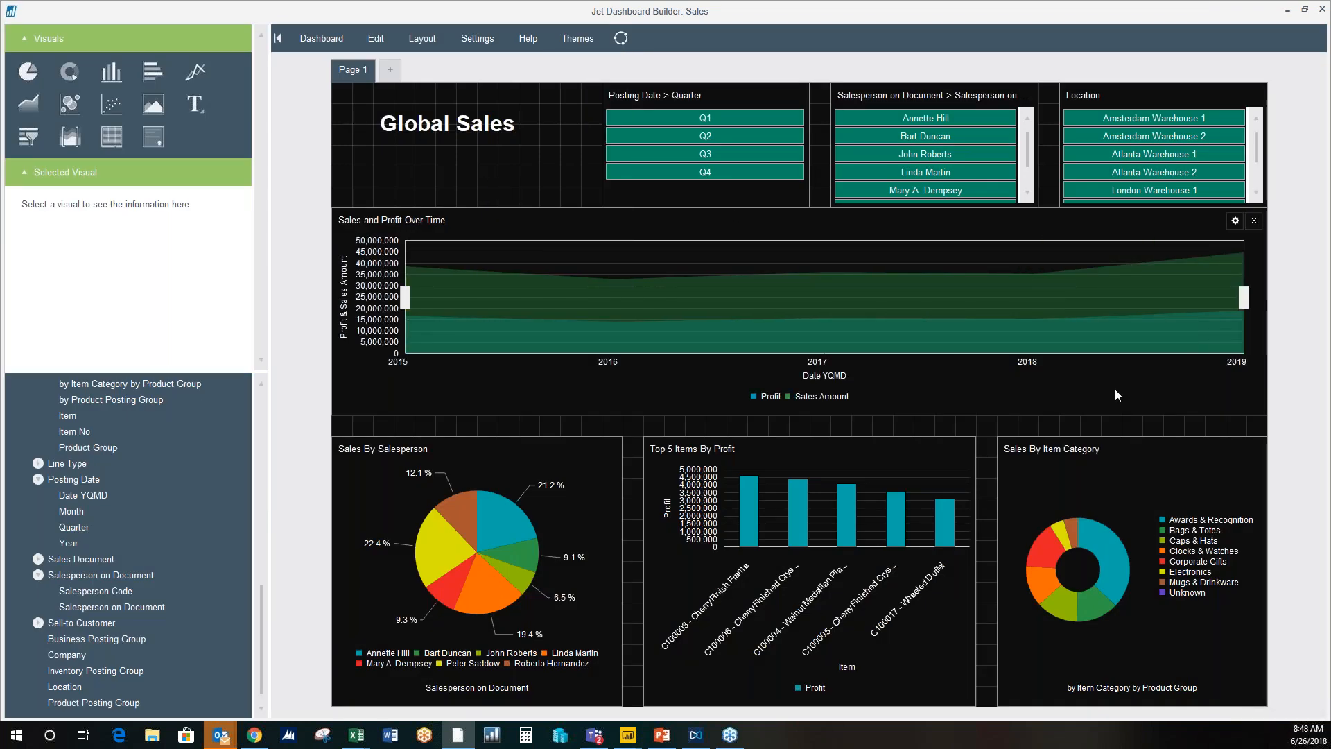
click(322, 41)
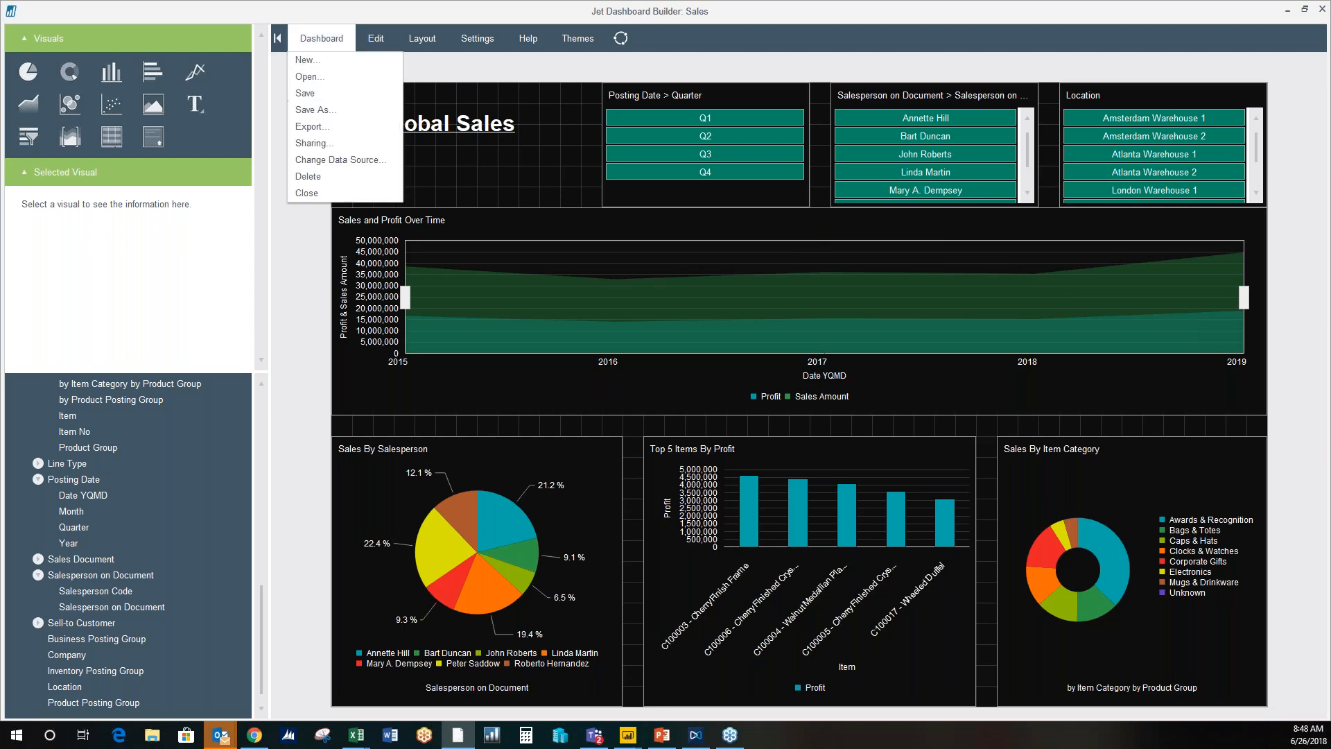
click(305, 93)
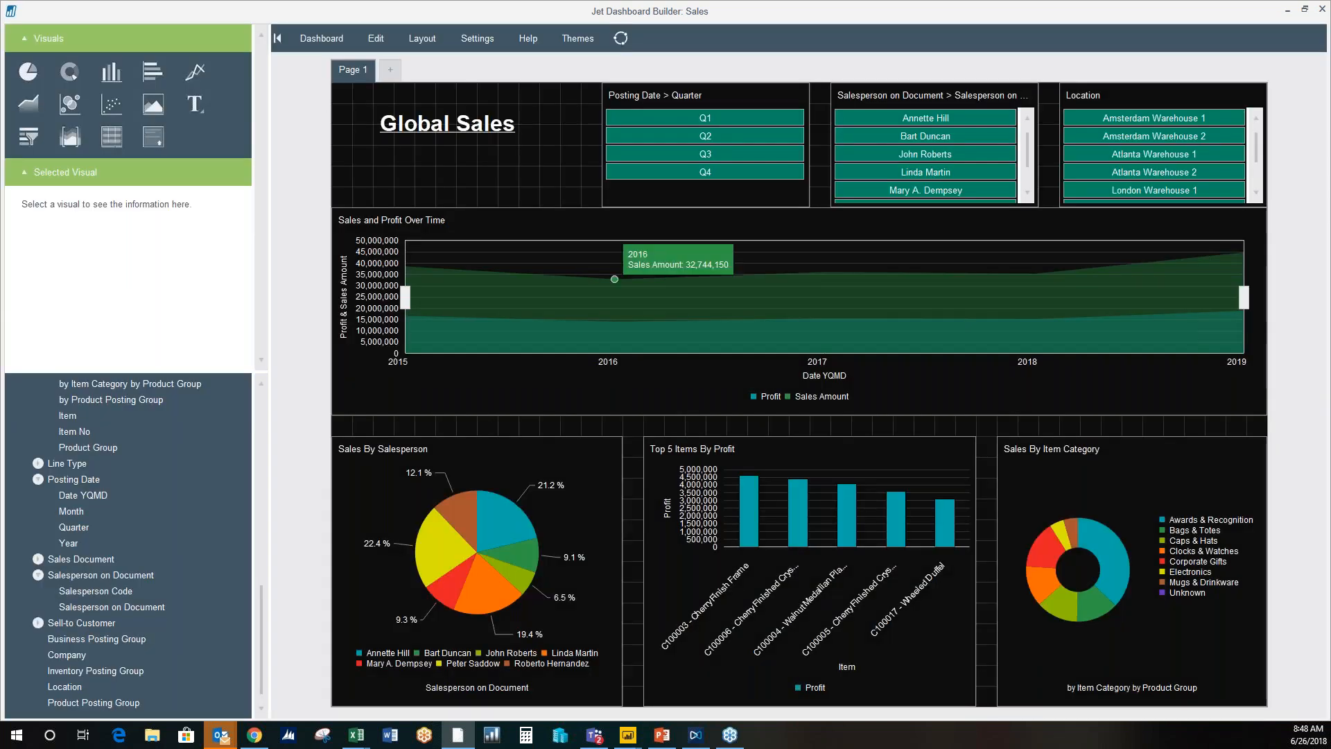
Step: Switch to the Jet Web Portal in Chrome and open the Sales dashboard
click(255, 735)
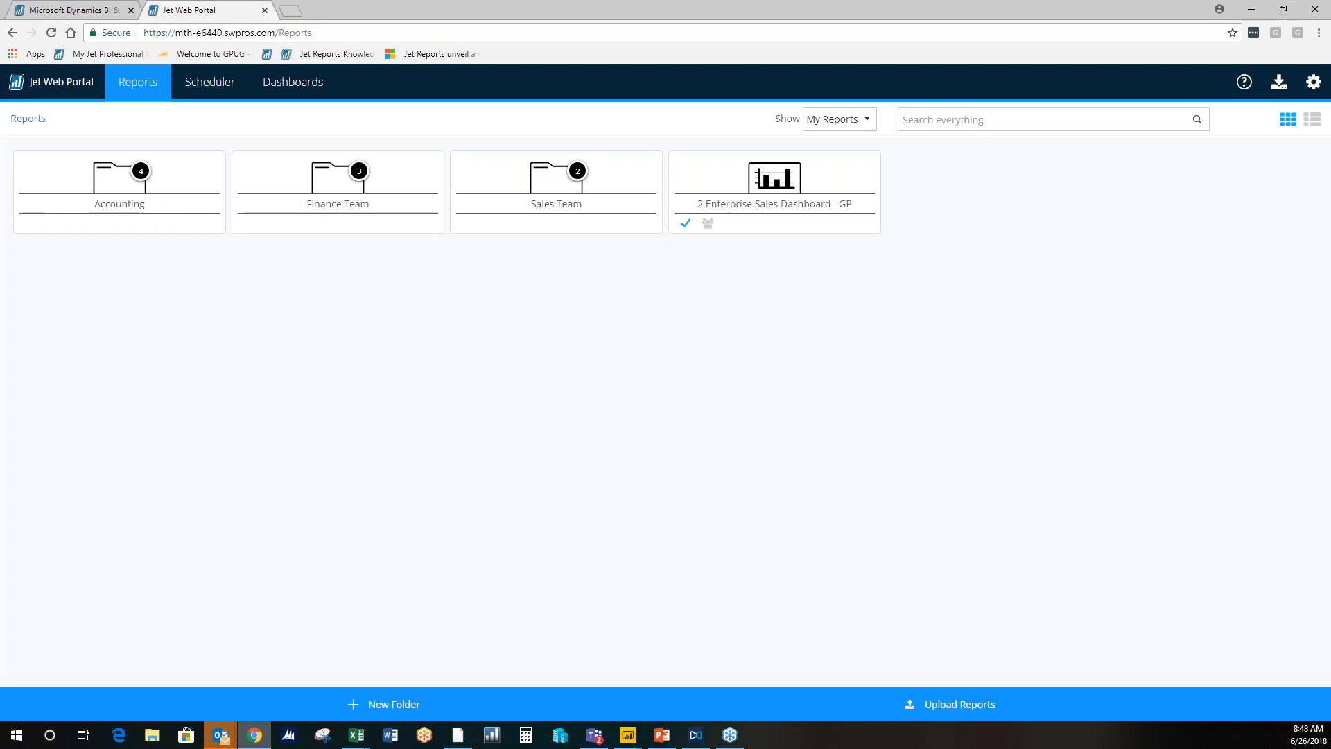
click(290, 83)
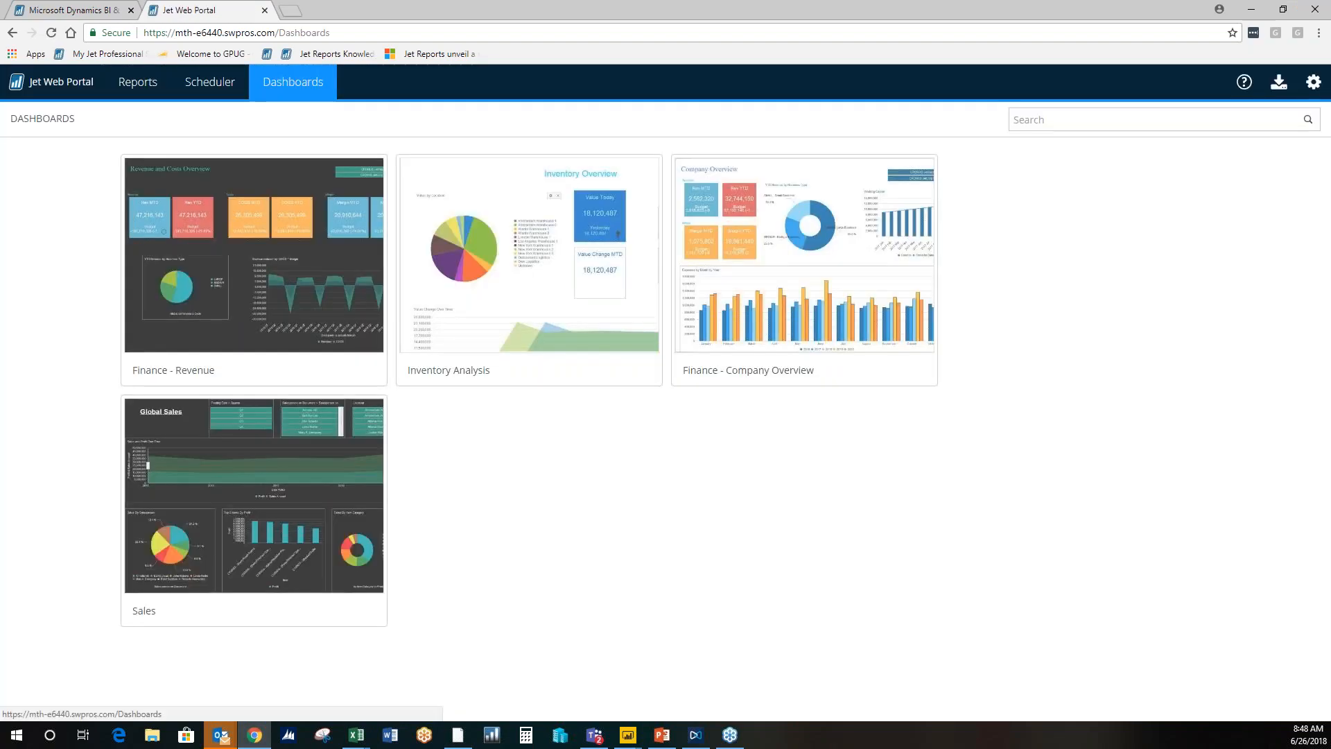
click(308, 554)
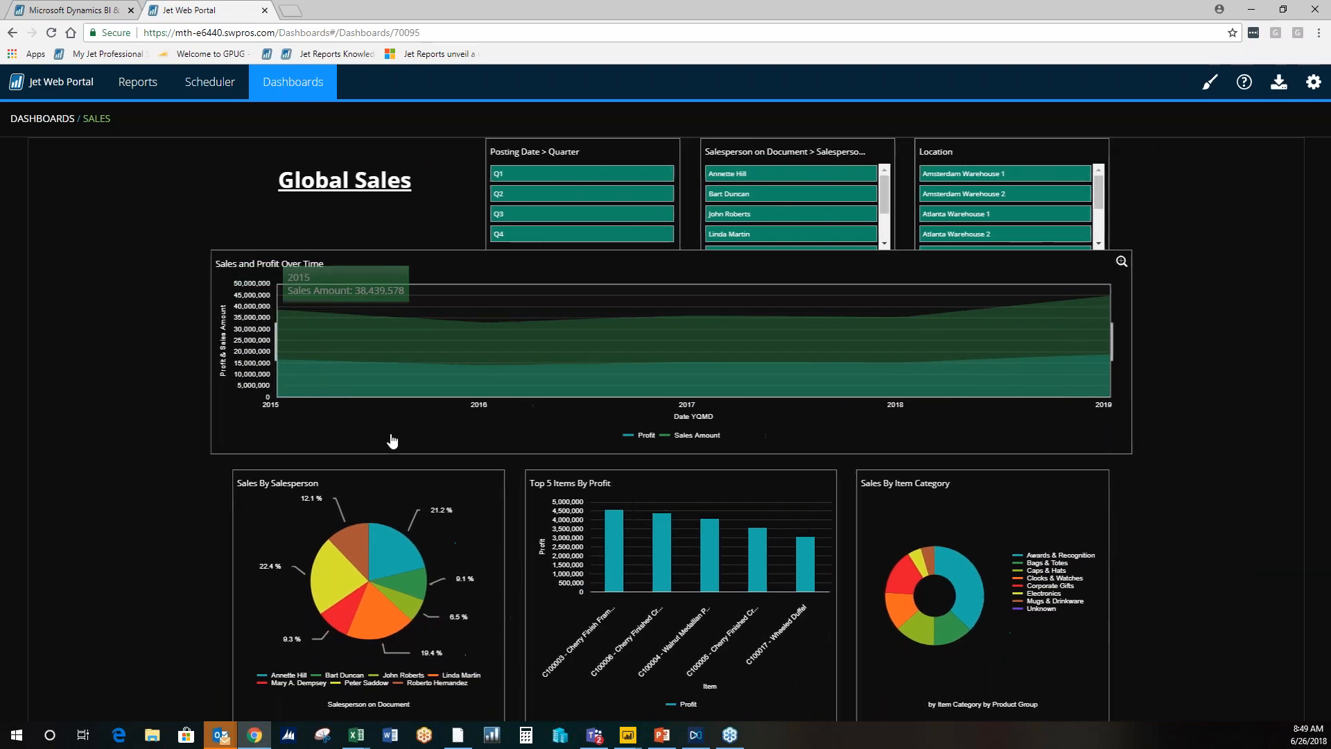
Step: View the Sales By Salesperson pie chart enlarged, toggle one salesperson in its legend and advance to Top 5 Items By Profit
click(494, 470)
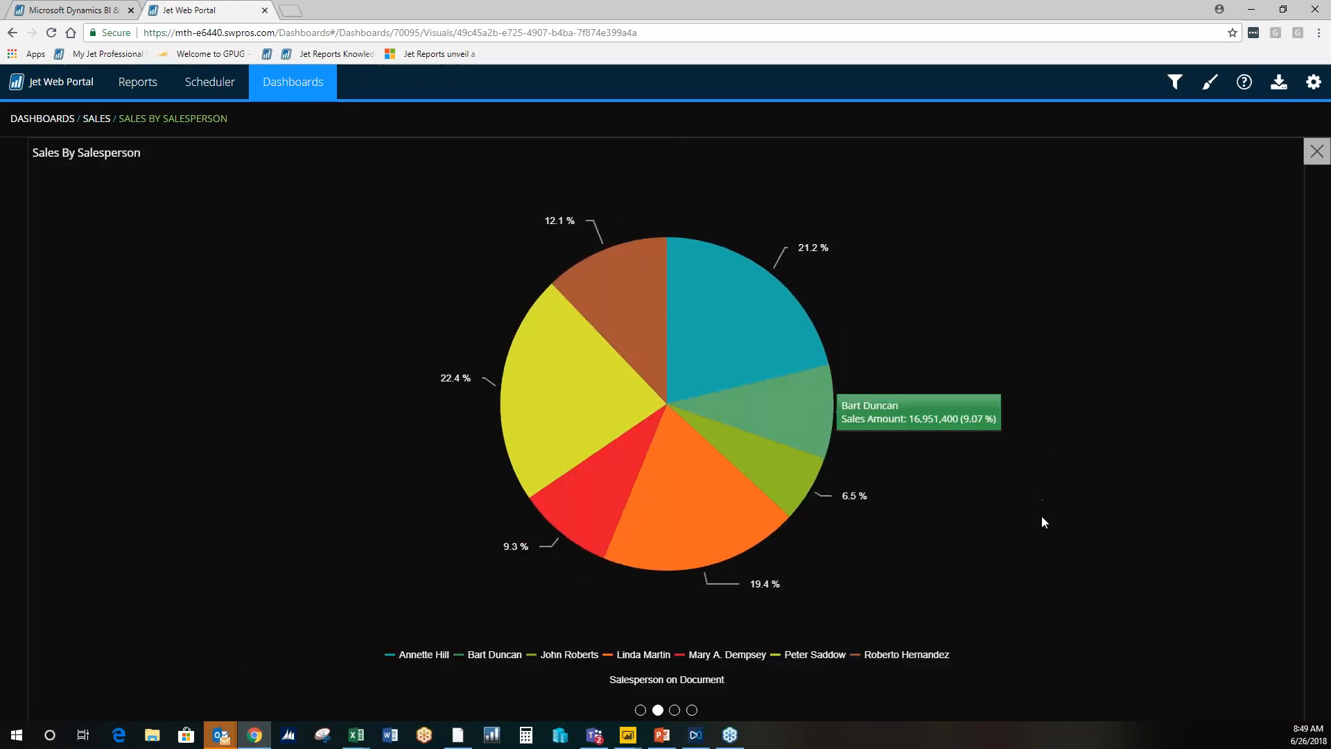
click(745, 656)
click(745, 655)
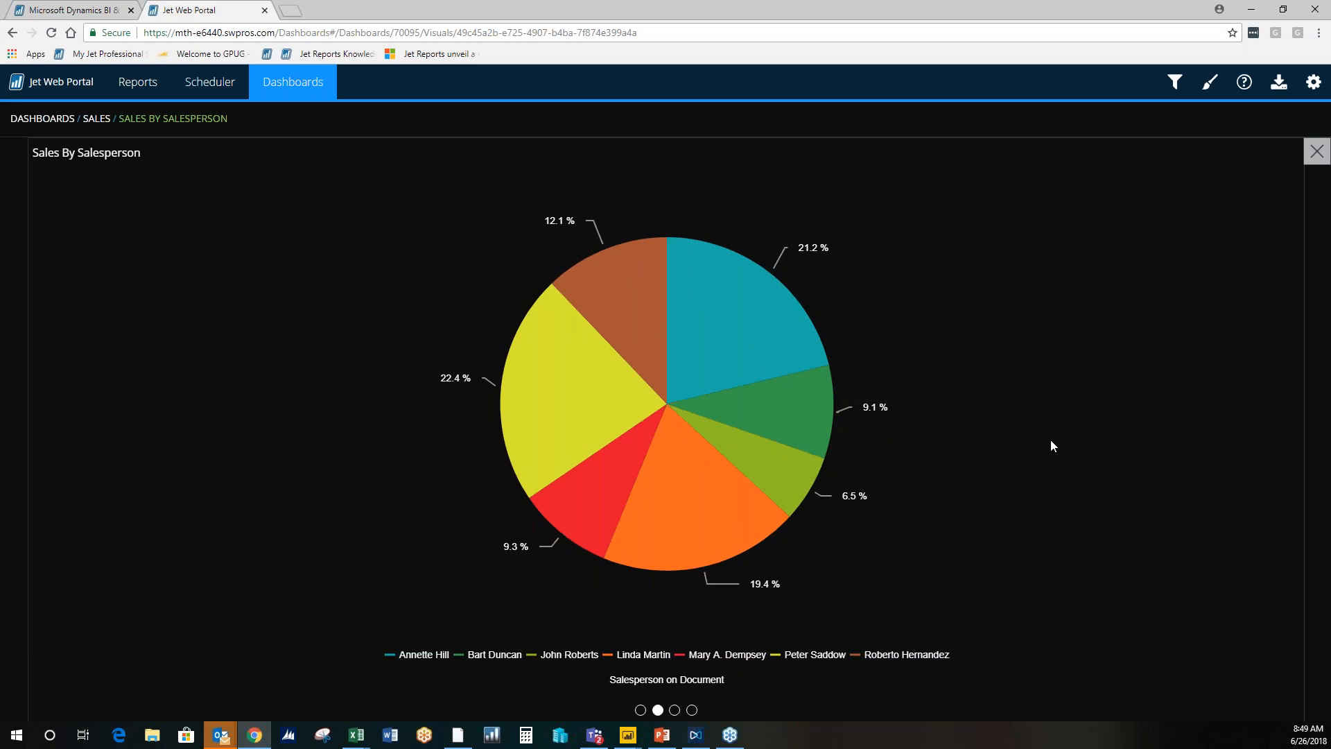
drag(1050, 444, 416, 288)
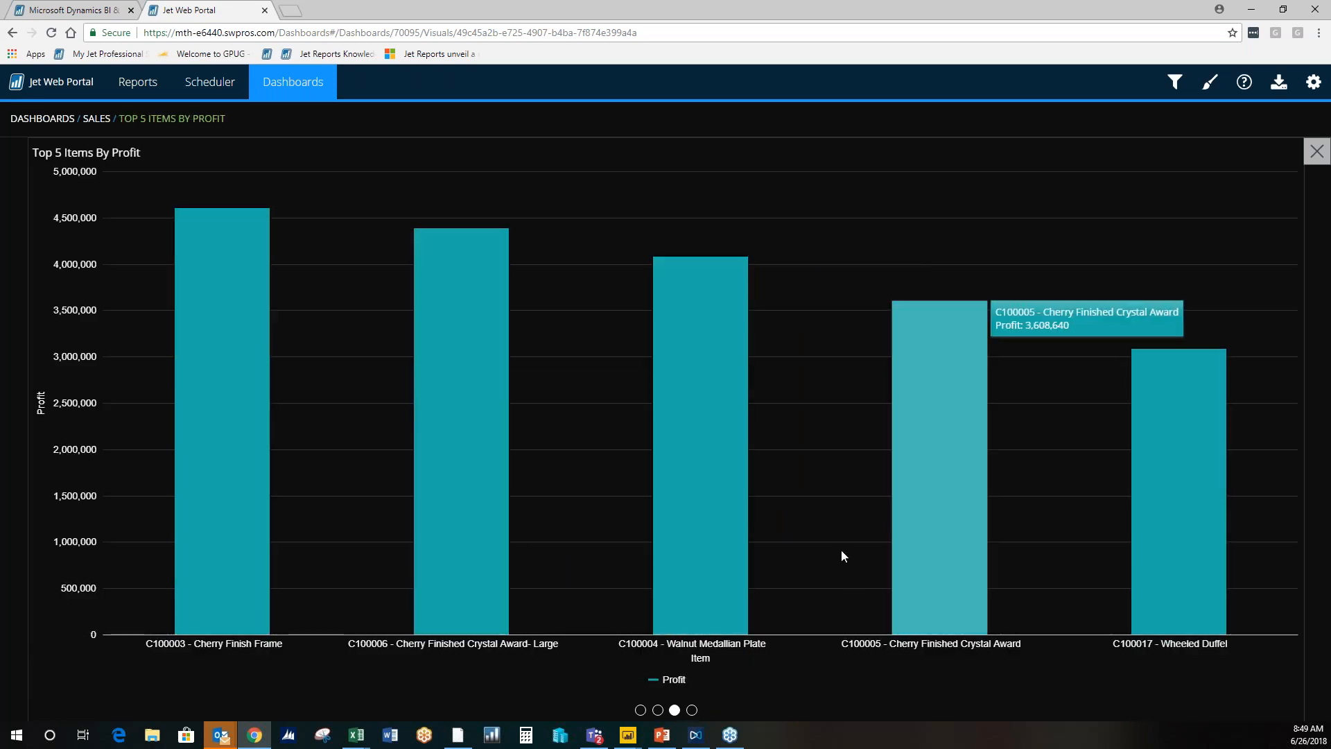
Step: Advance to Sales By Item Category, hide Awards & Recognition, Caps & Hats and Clocks & Watches, and return to the dashboard
drag(842, 549, 541, 497)
click(1221, 364)
click(1222, 387)
click(1230, 399)
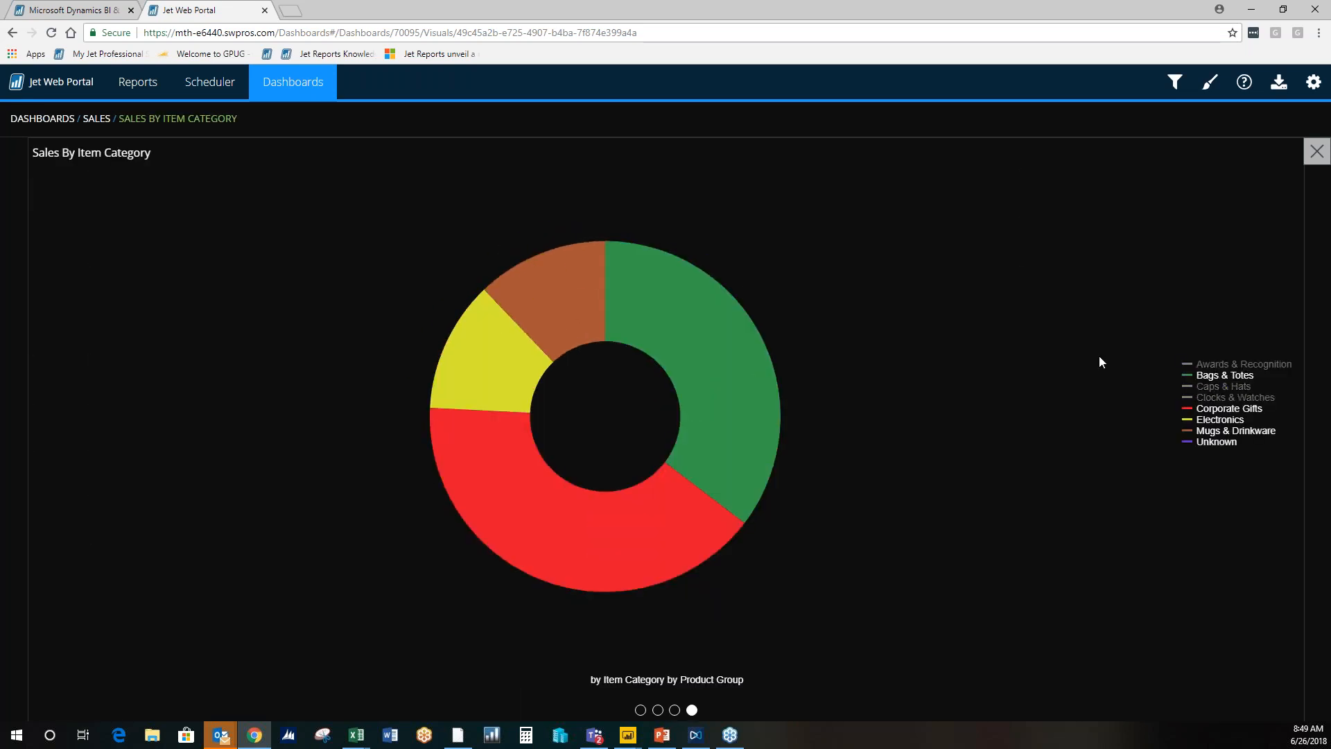
click(1317, 151)
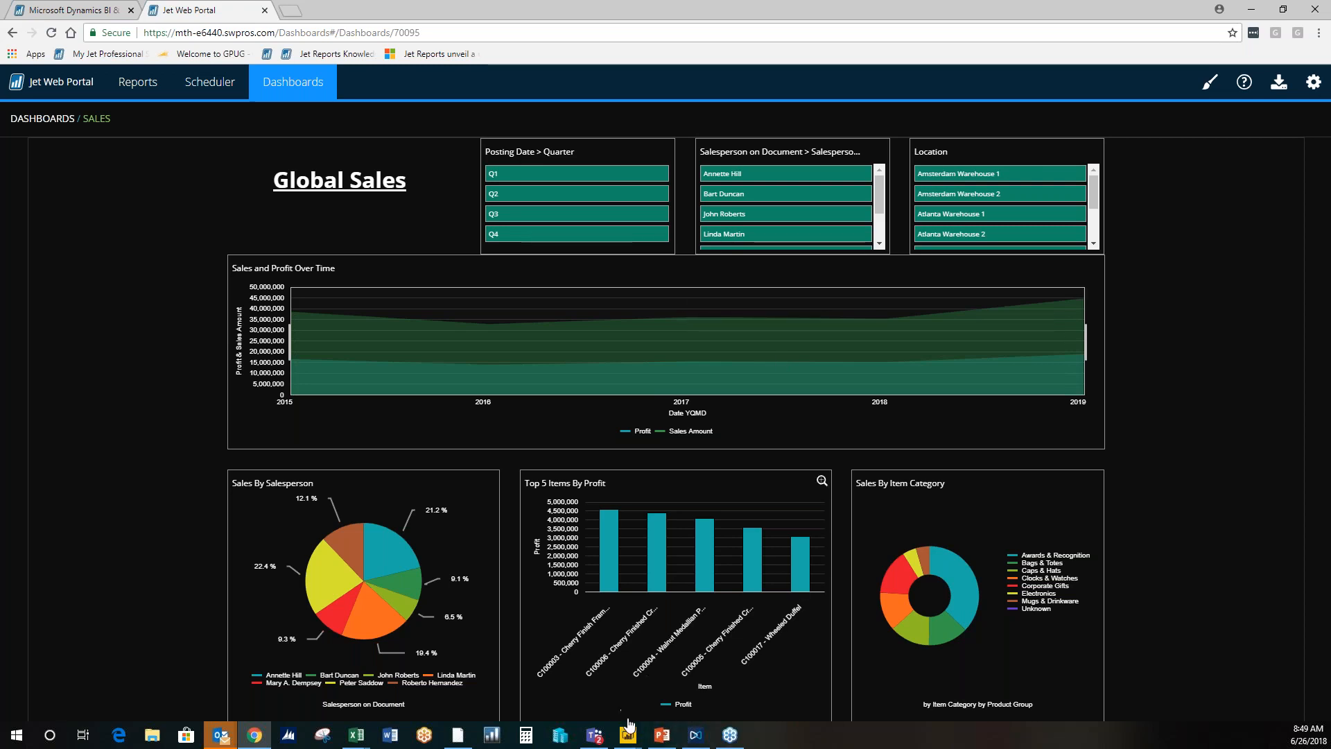
Step: Switch to the Finance - Balance Sheet report in Power BI Desktop
mouse_move(628, 733)
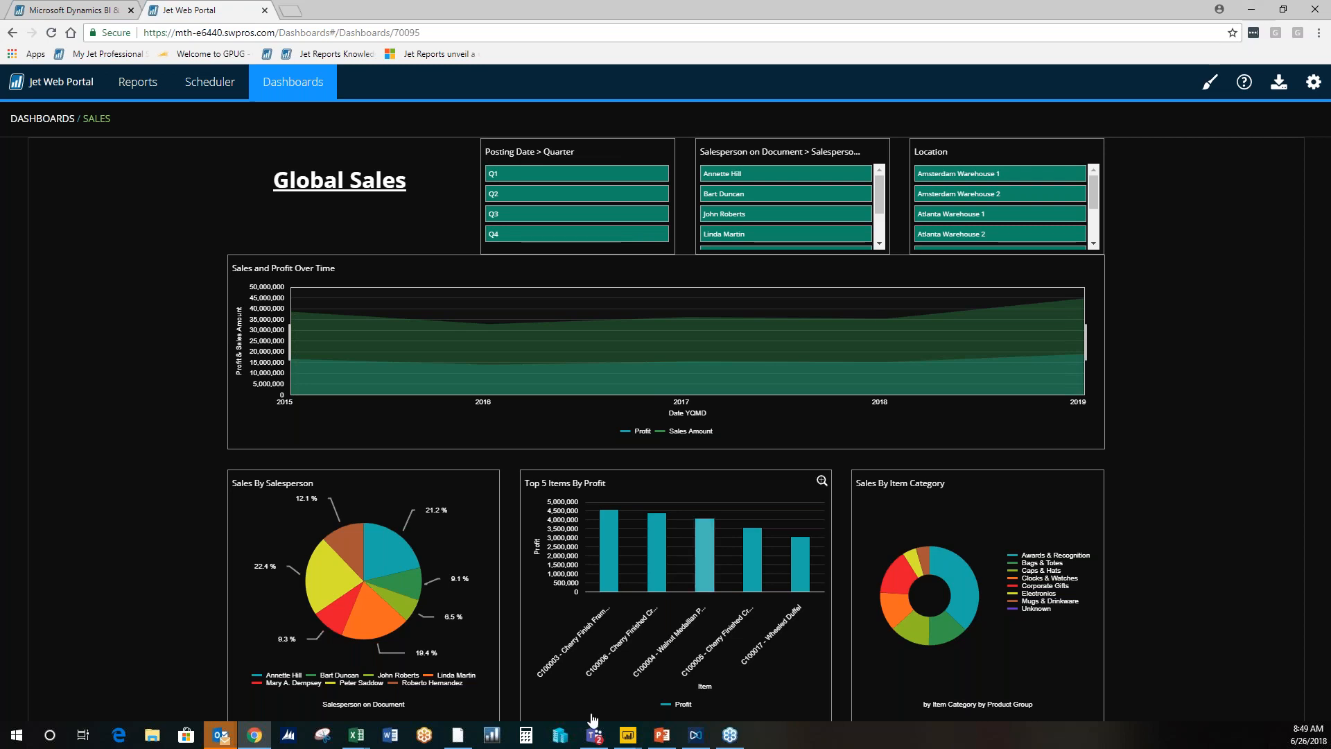
click(628, 735)
click(595, 699)
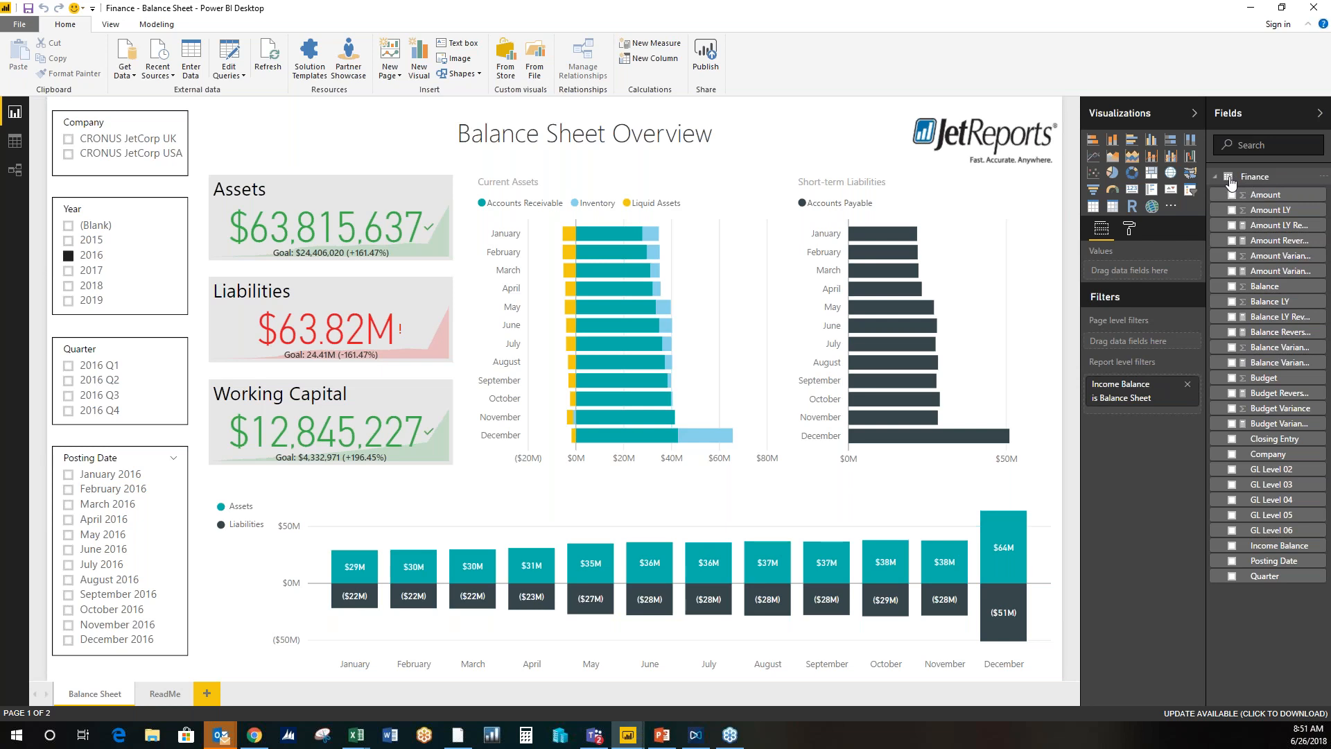
Step: Create a new blank Power BI report in a separate window
click(24, 25)
click(688, 361)
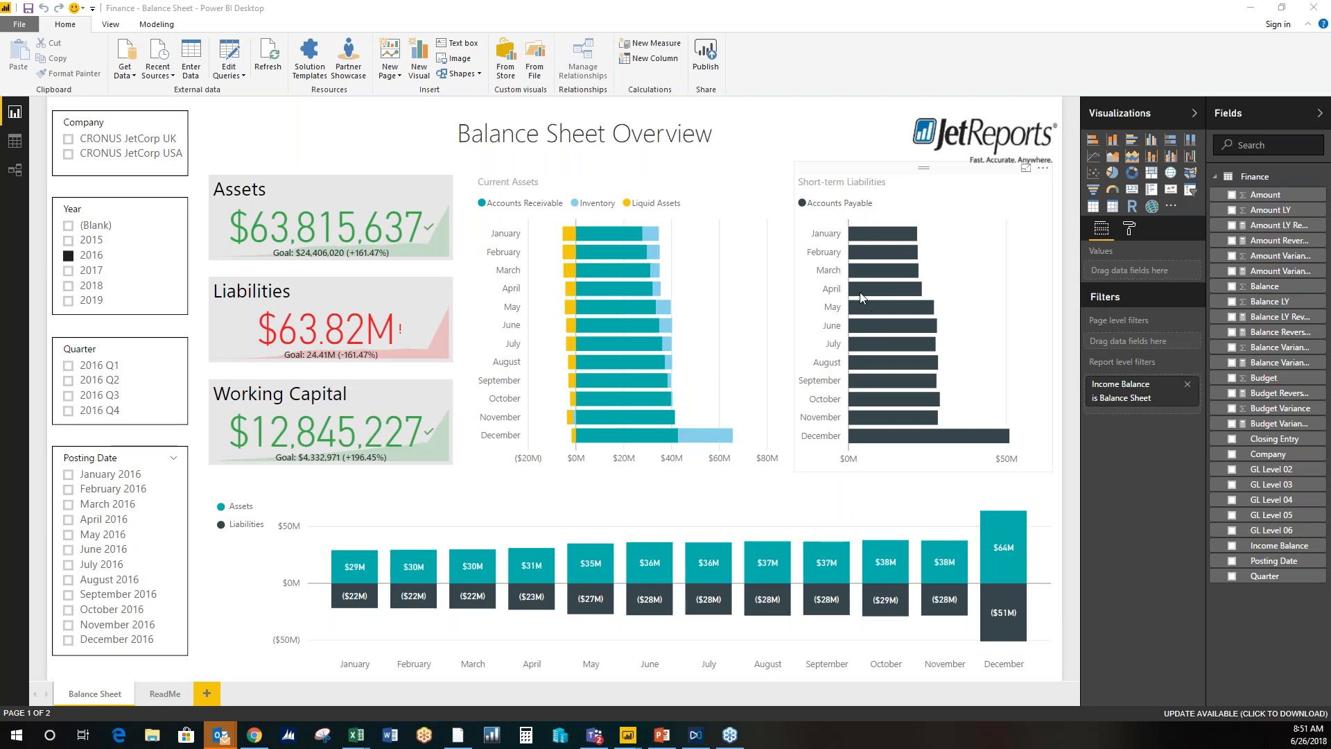
mouse_move(883, 311)
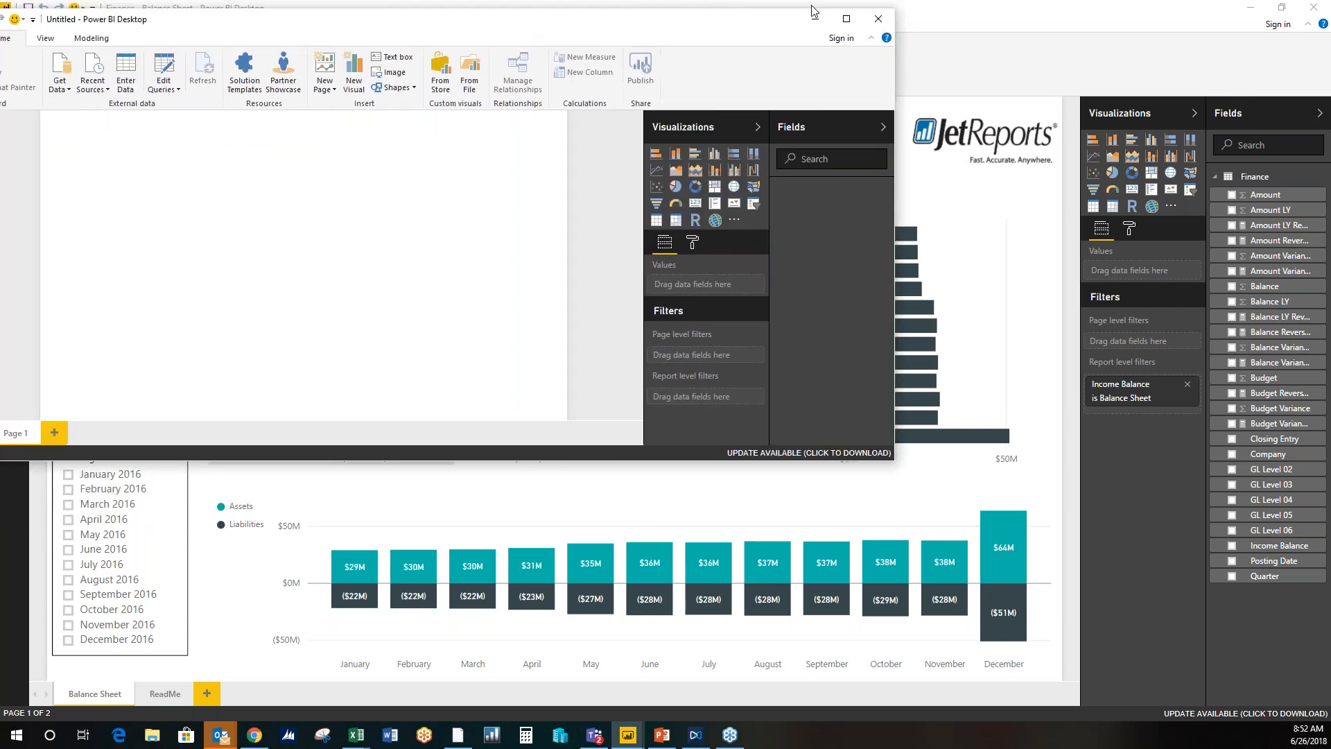
Step: Maximize the blank report and connect live to the SQL Server Analysis Services database on server localhost
click(847, 19)
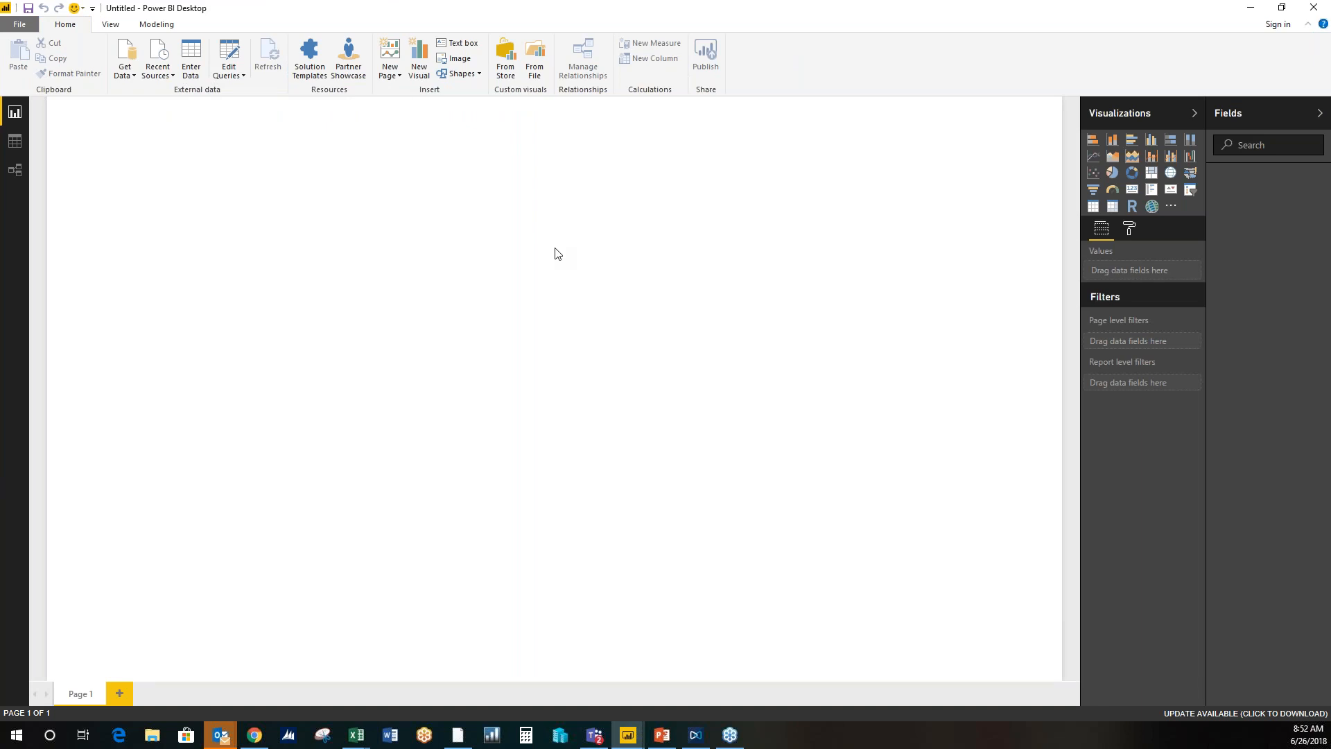
click(126, 61)
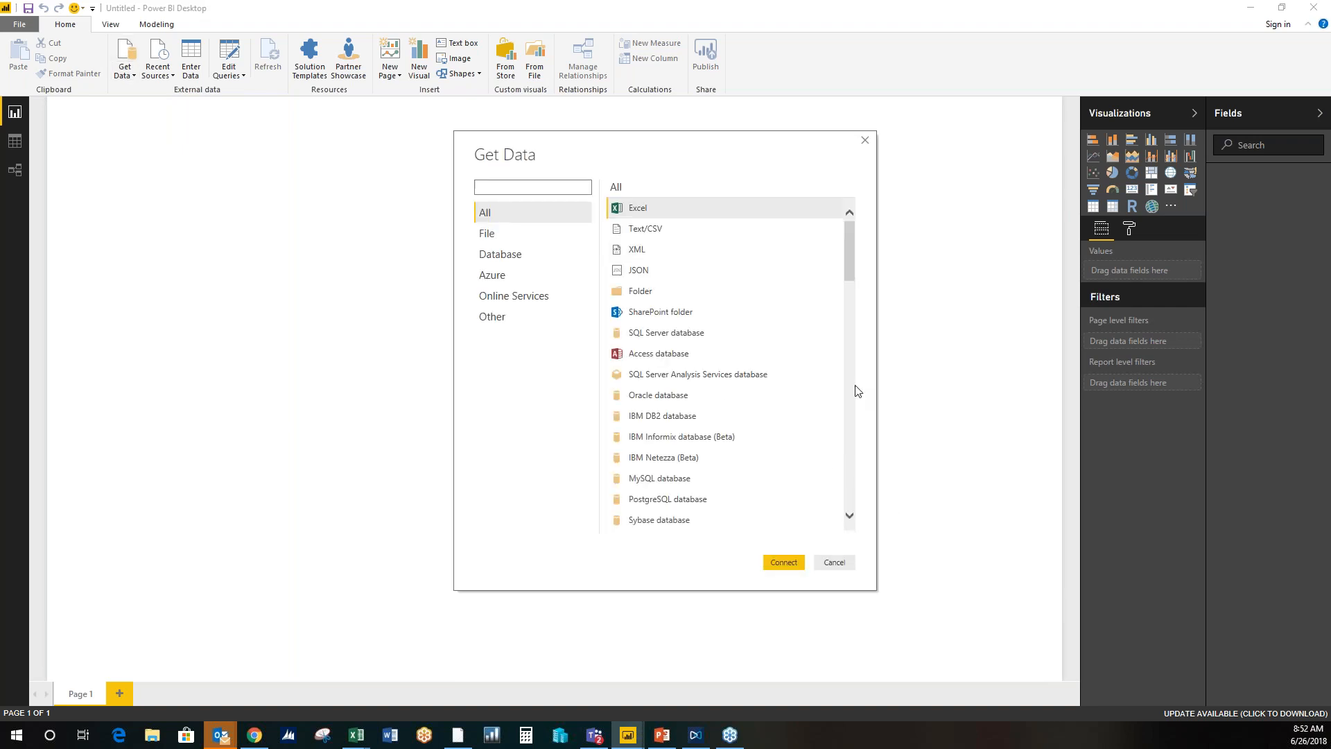
click(538, 255)
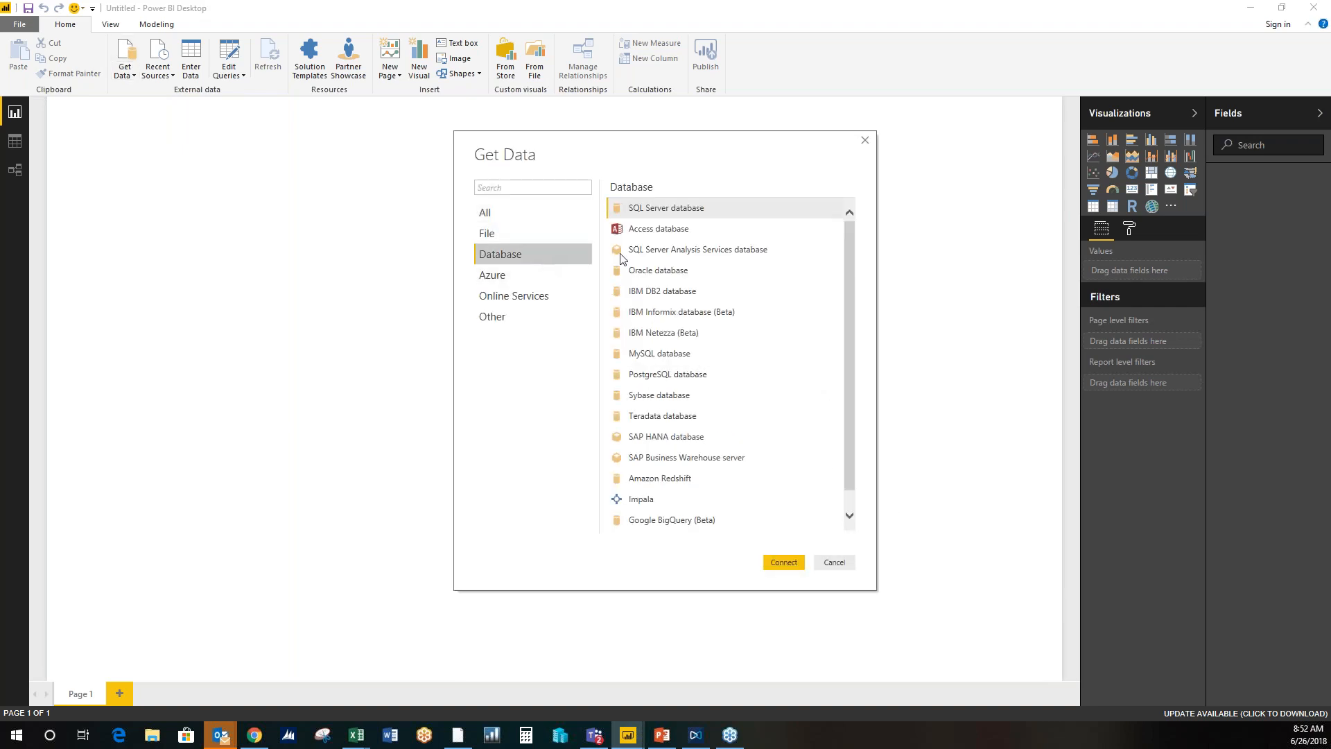
click(697, 251)
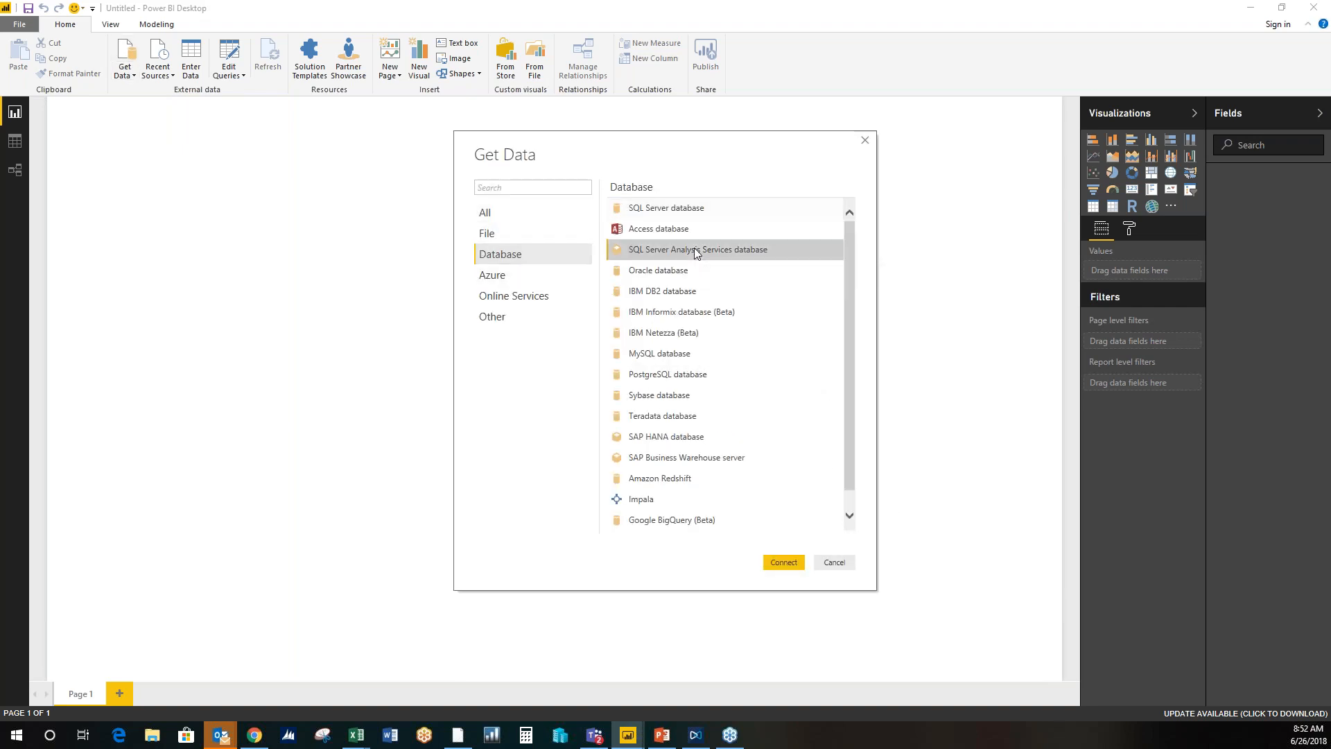
click(790, 562)
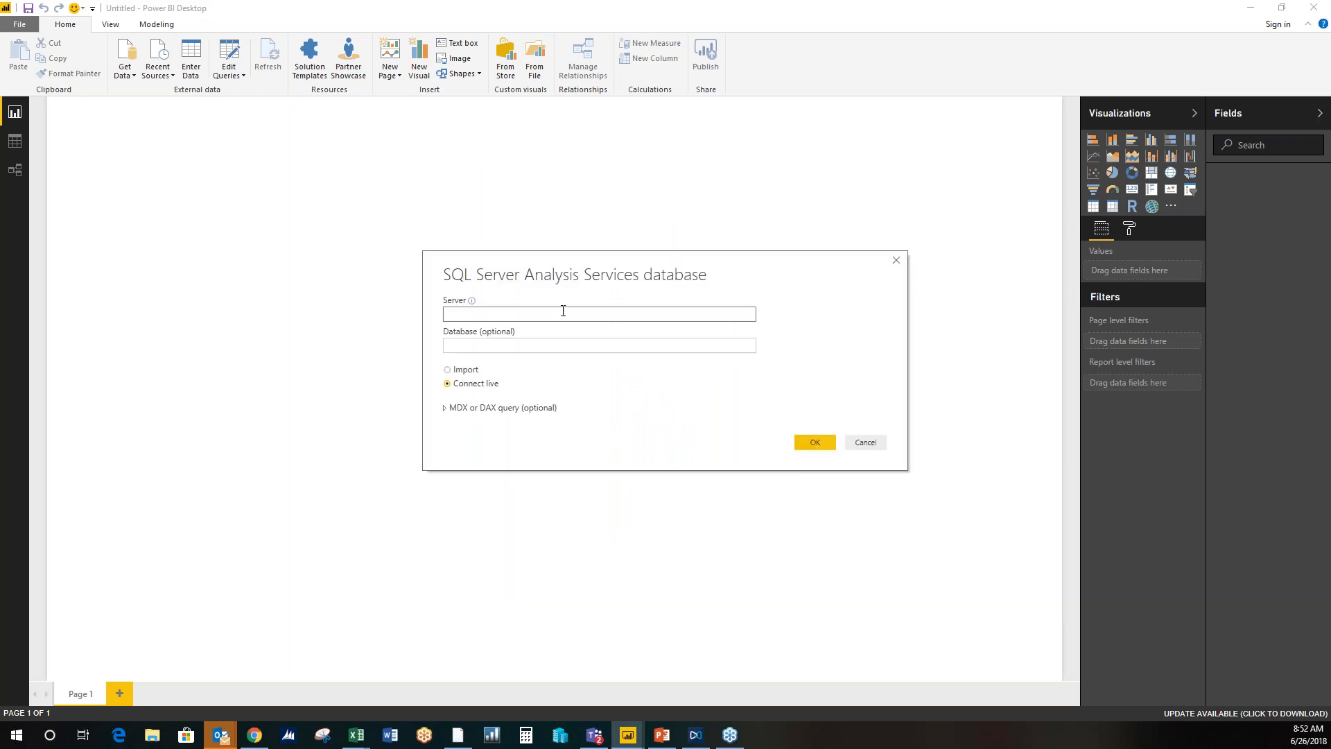
text(localhost)
click(820, 448)
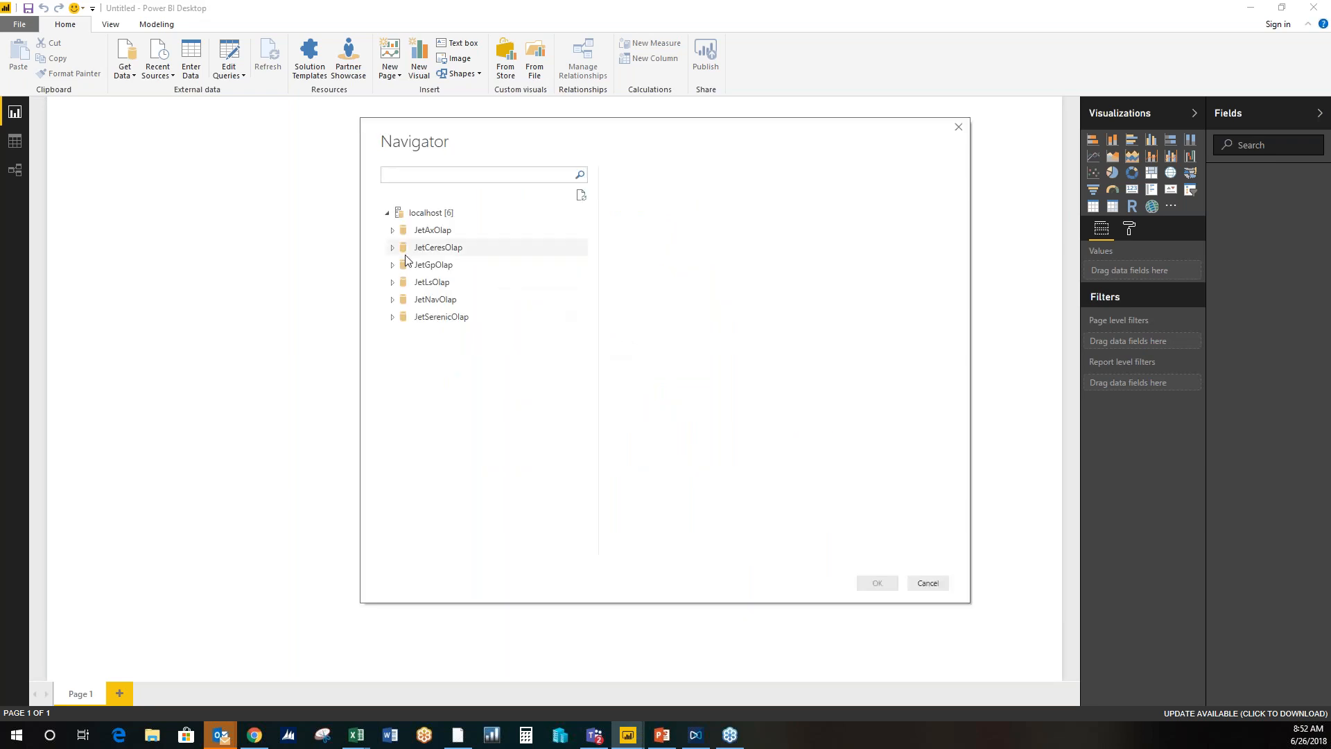
Step: Load the Sales cube from the JetGpOlap database into the report
click(395, 266)
click(460, 368)
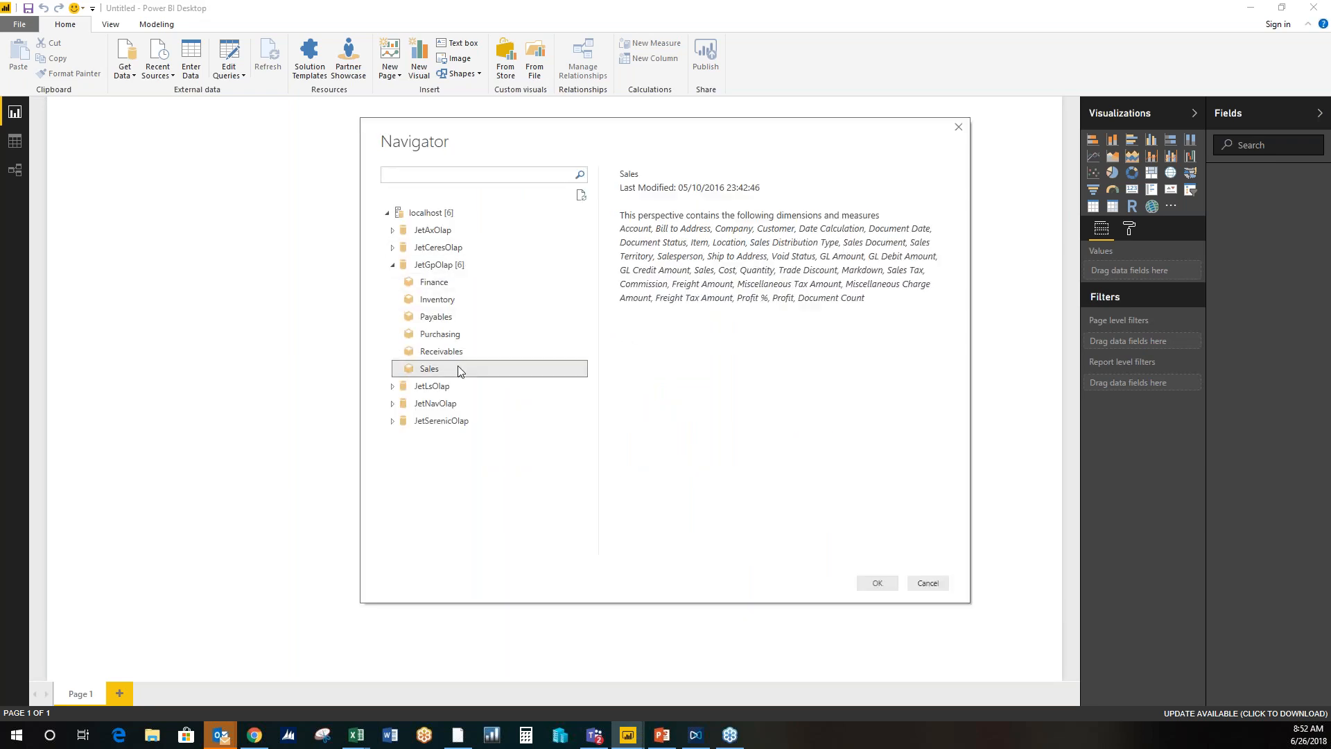
click(873, 581)
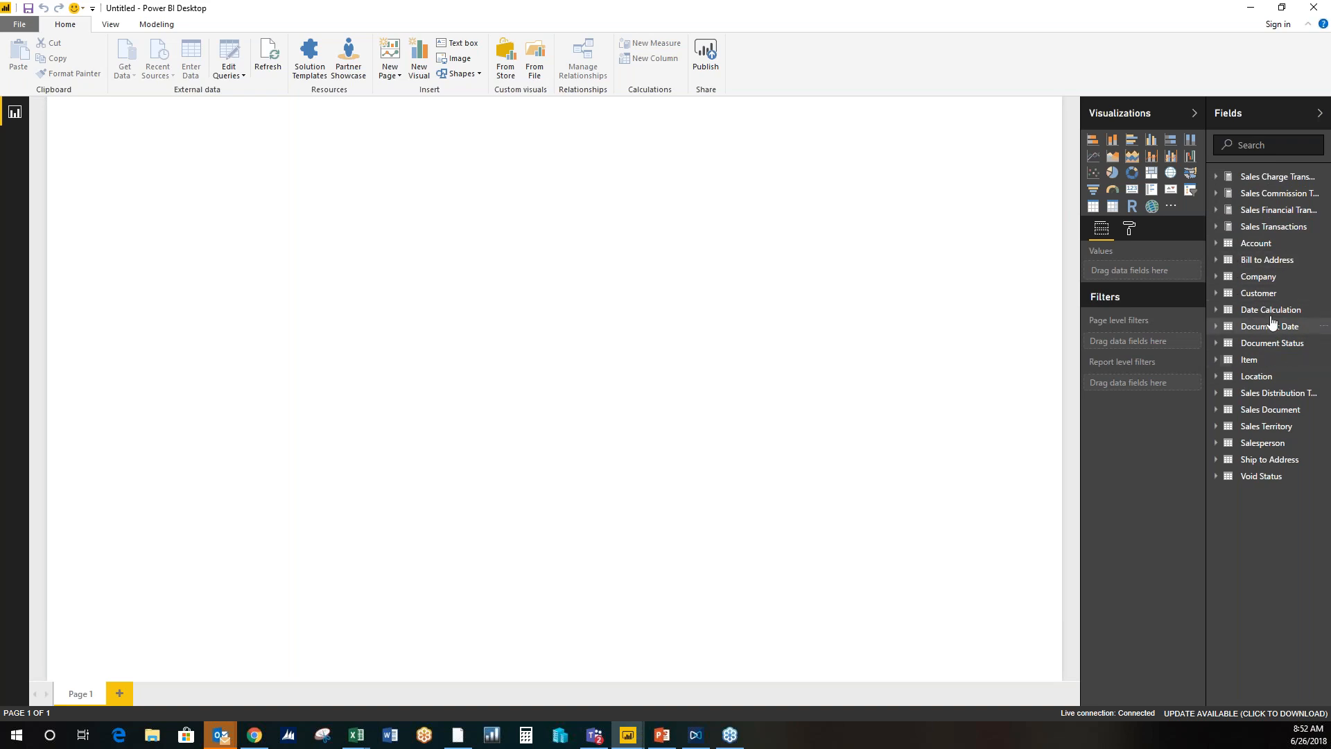
Step: Add a pie chart of Sales from Sales Transactions, broken down by Salesperson.Value
click(1112, 173)
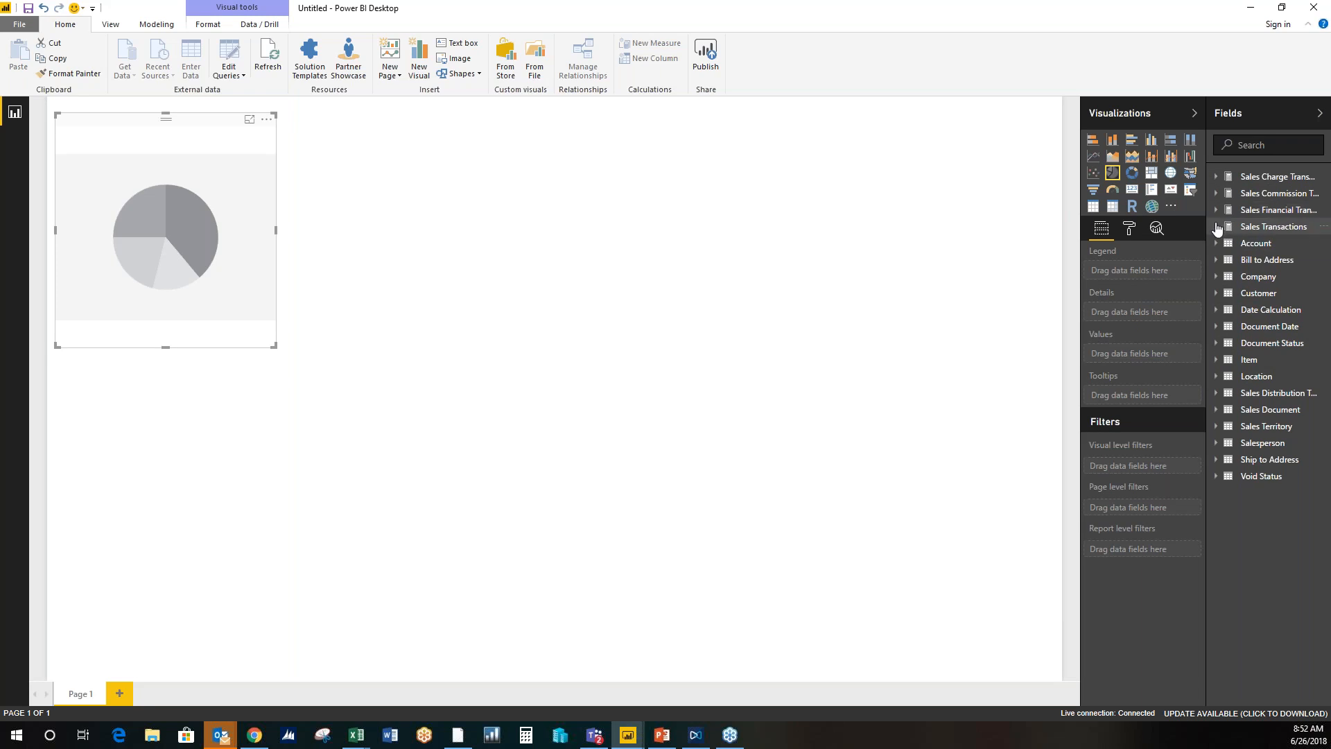
click(1217, 229)
click(1231, 336)
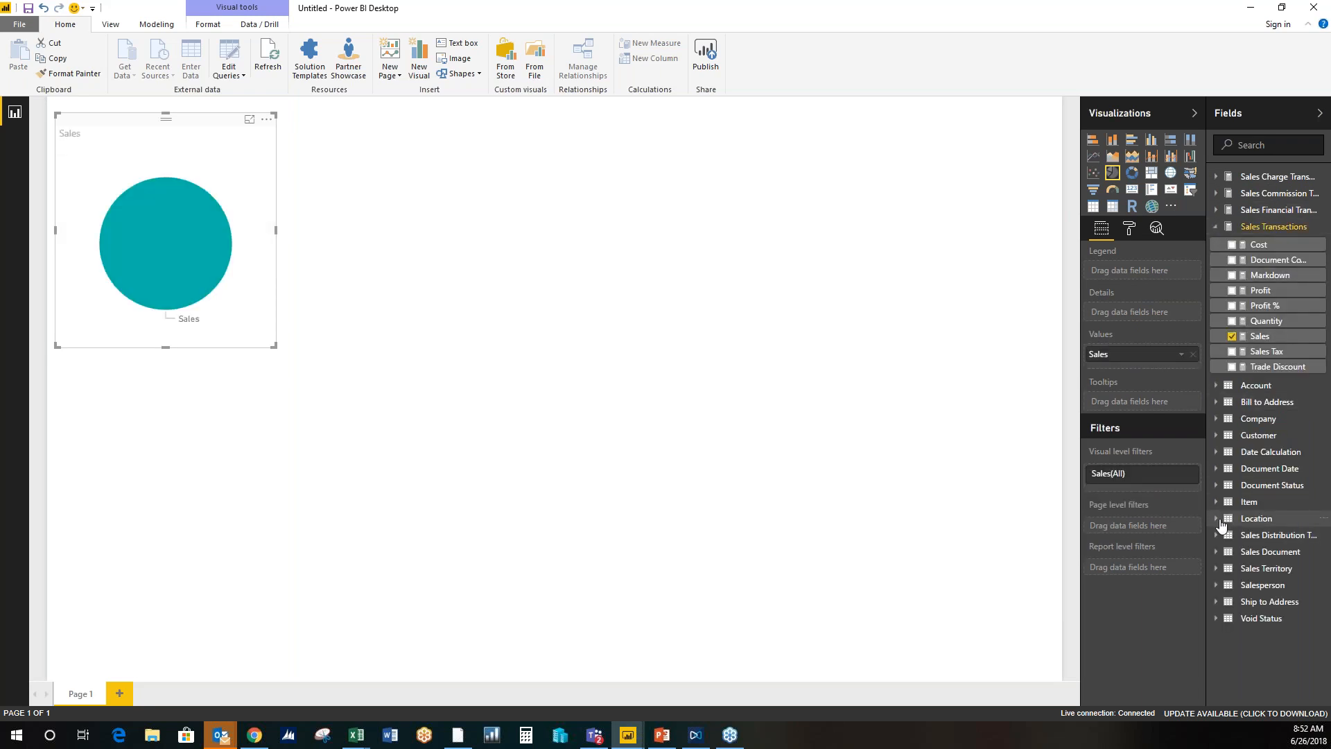
click(1215, 584)
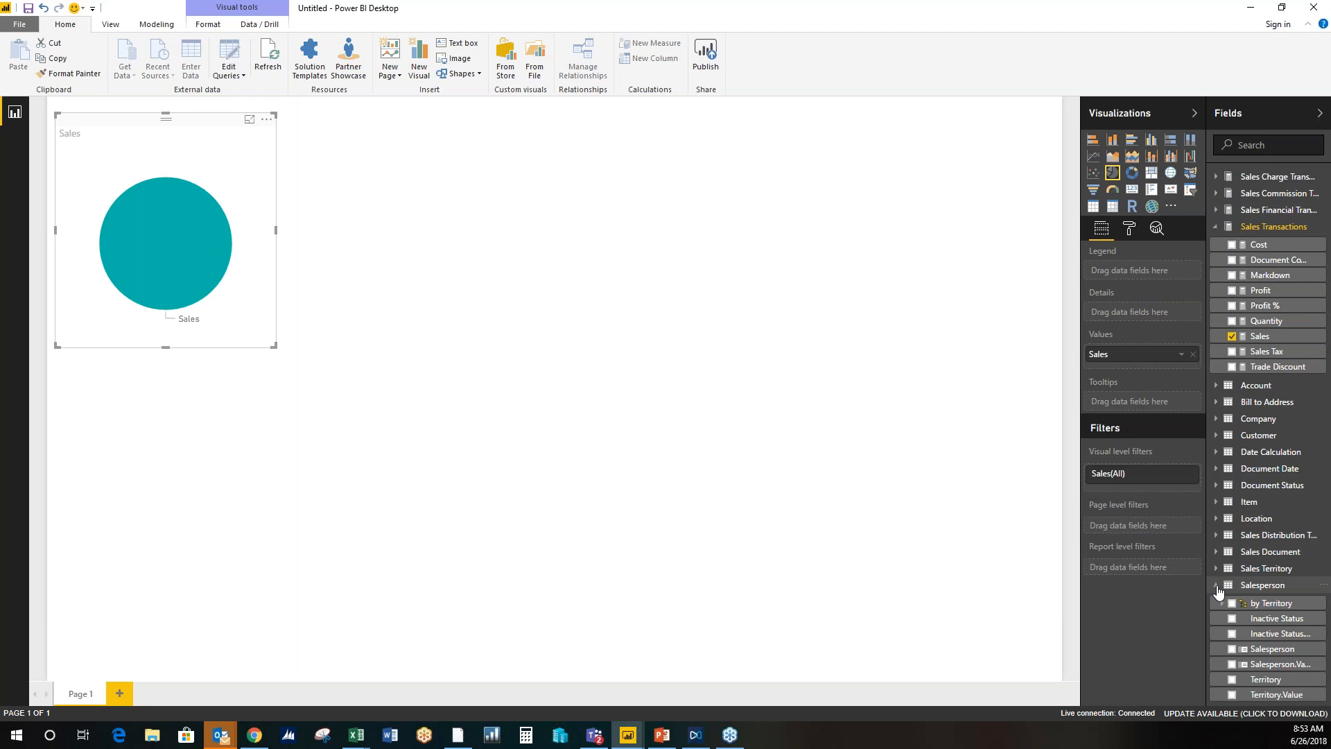
click(1232, 665)
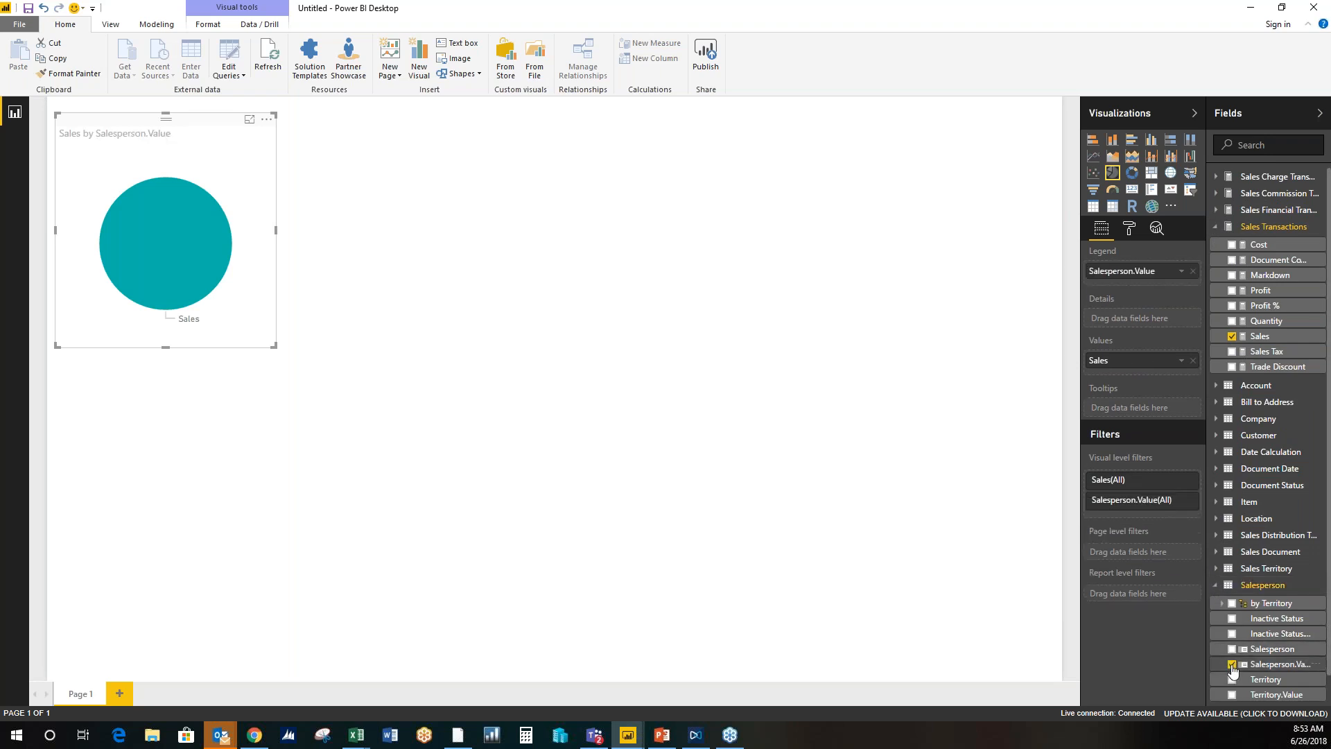
click(478, 164)
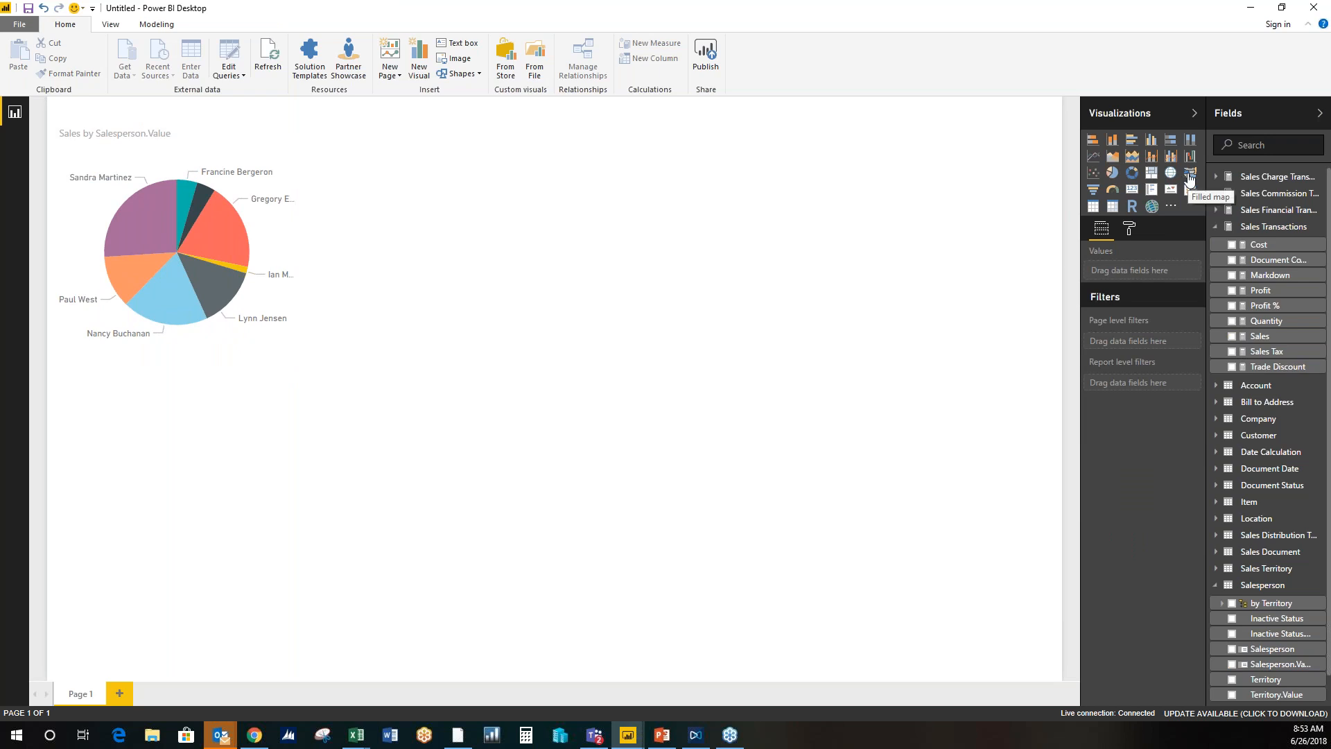
Step: Add a filled map of Cost by City.Value from Location, and enlarge it to about twice its width
click(1189, 176)
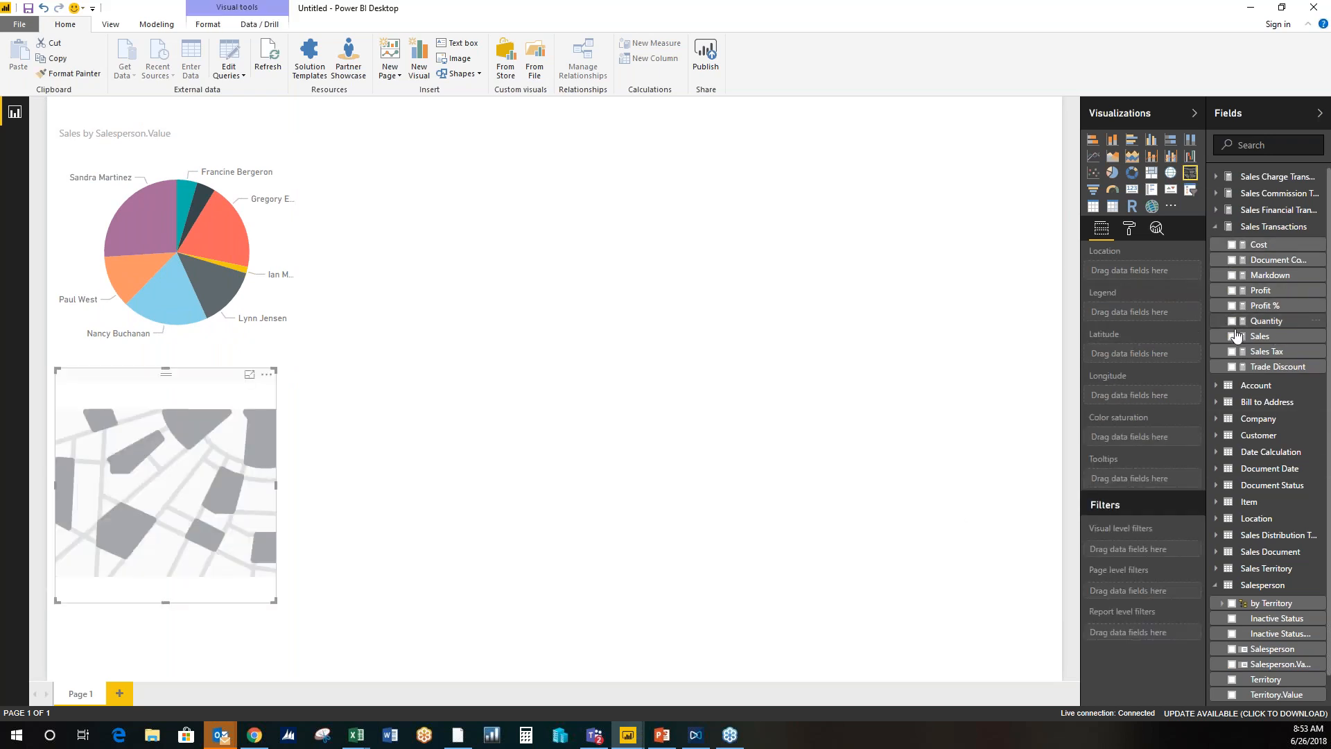
click(1232, 244)
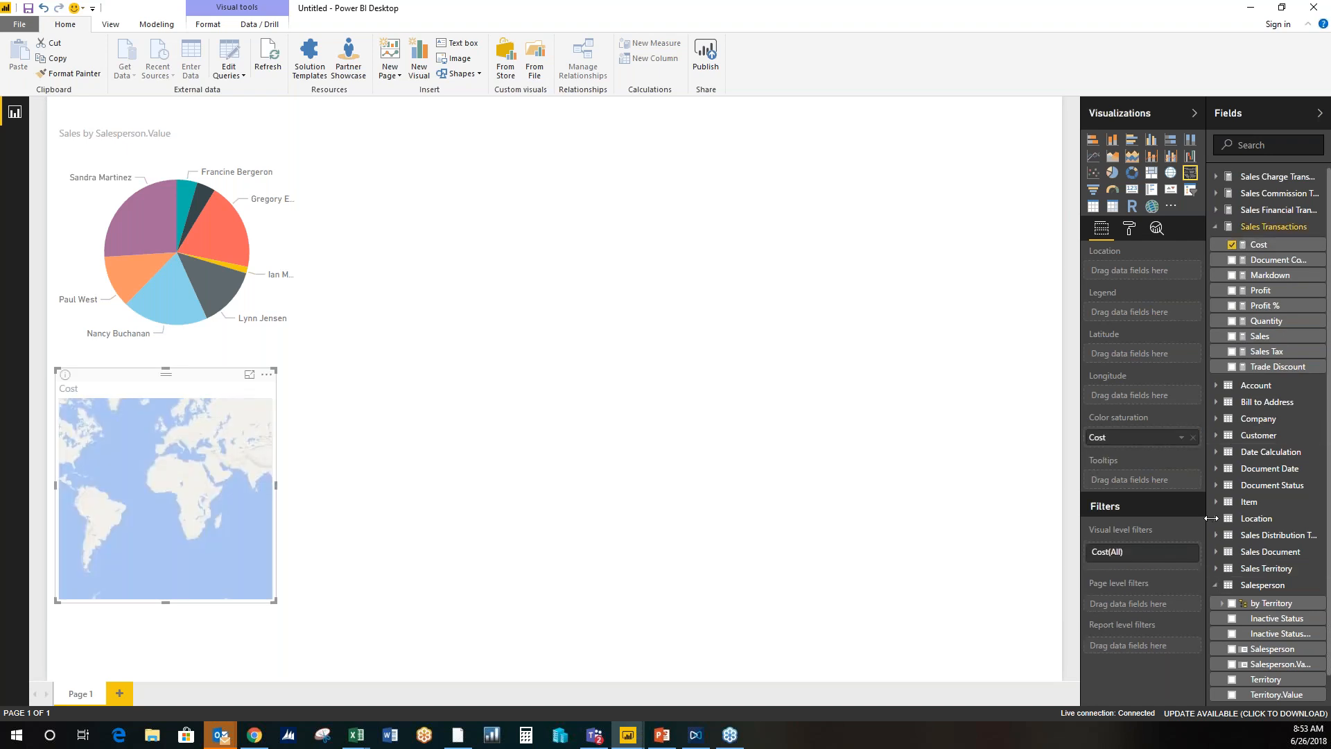
click(1214, 519)
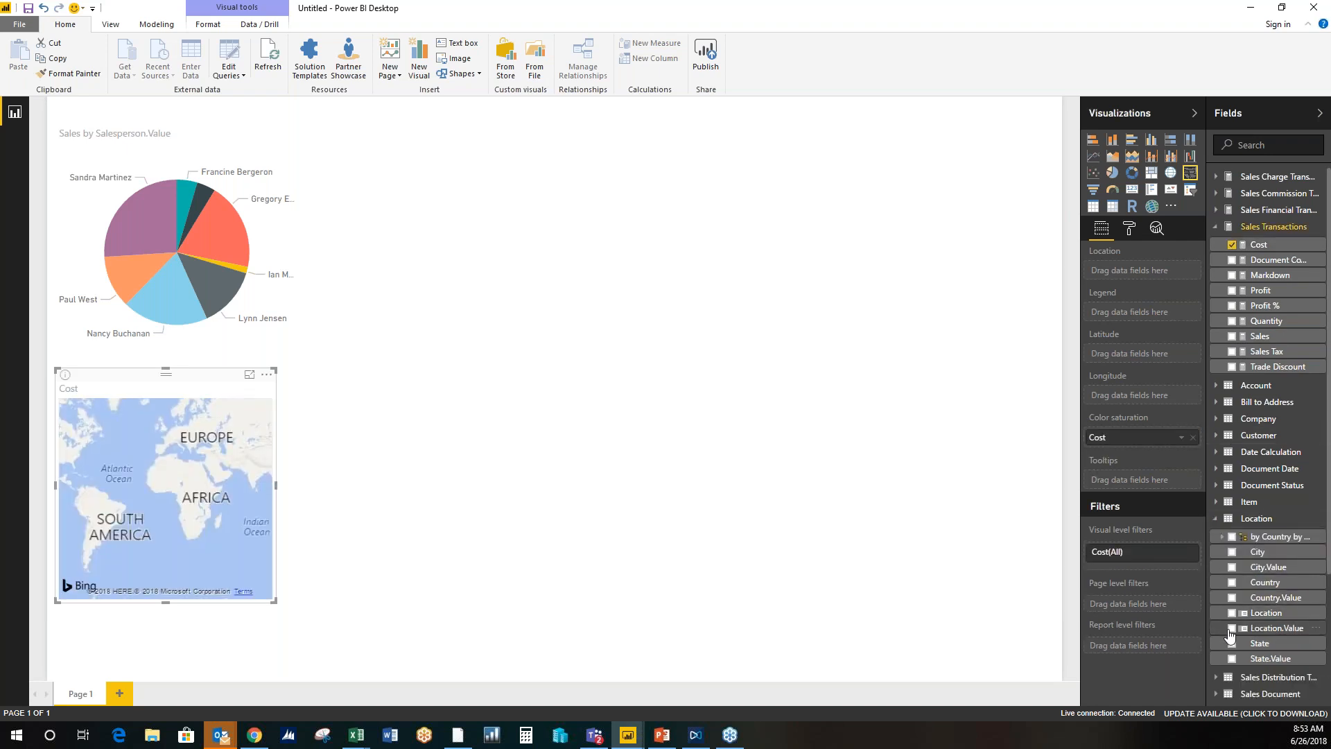
click(1232, 567)
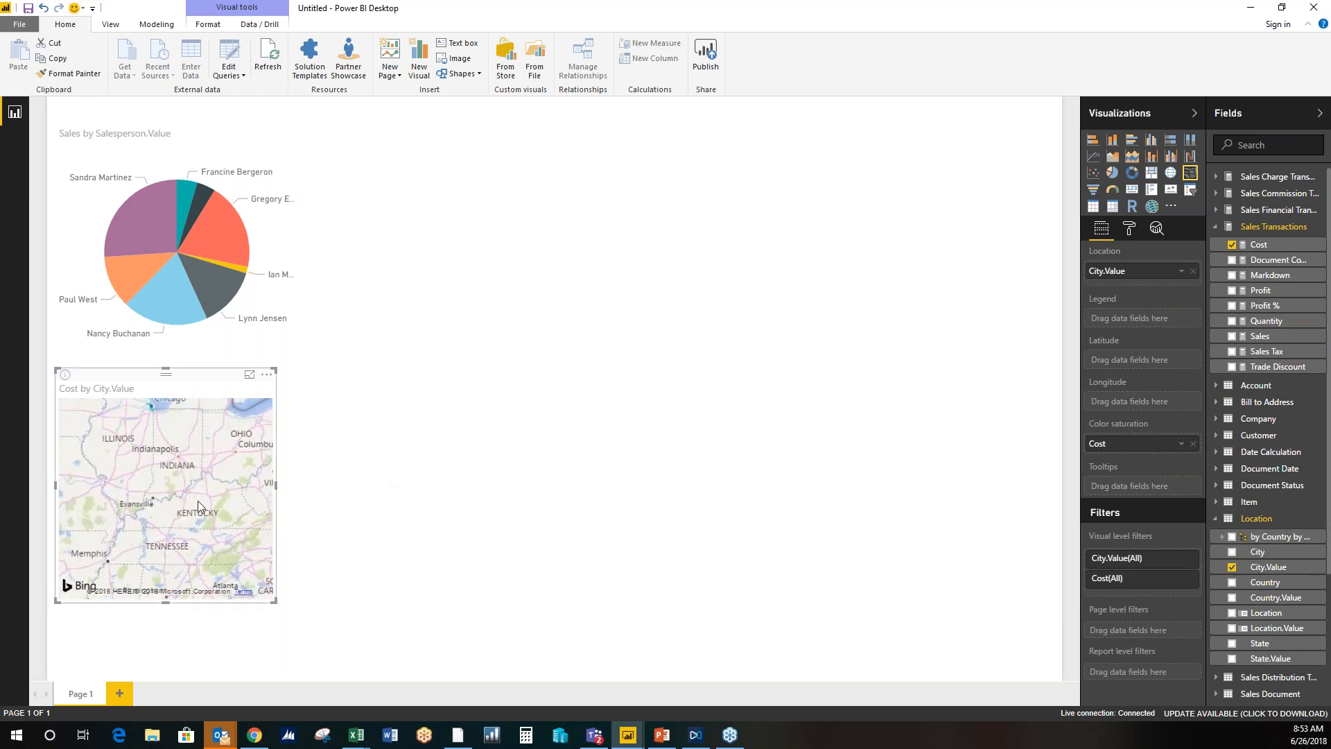
drag(275, 601, 538, 654)
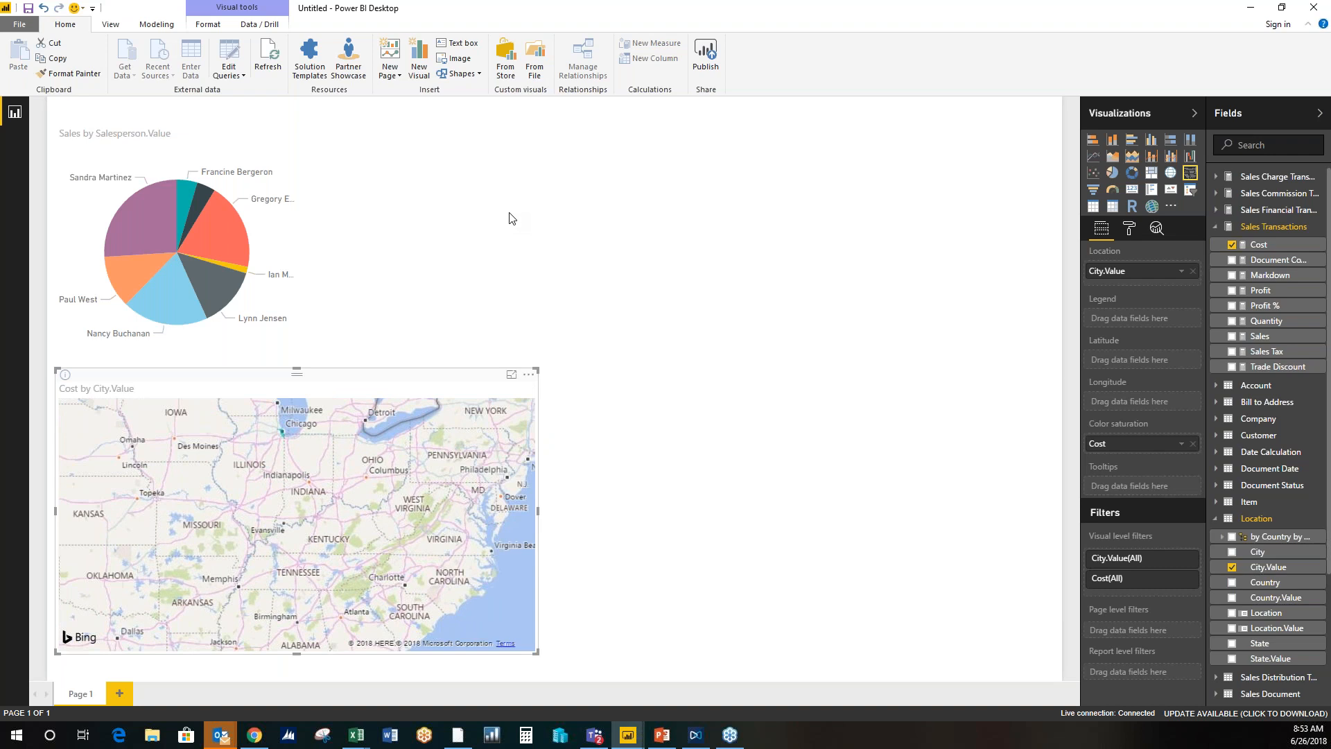
click(1035, 218)
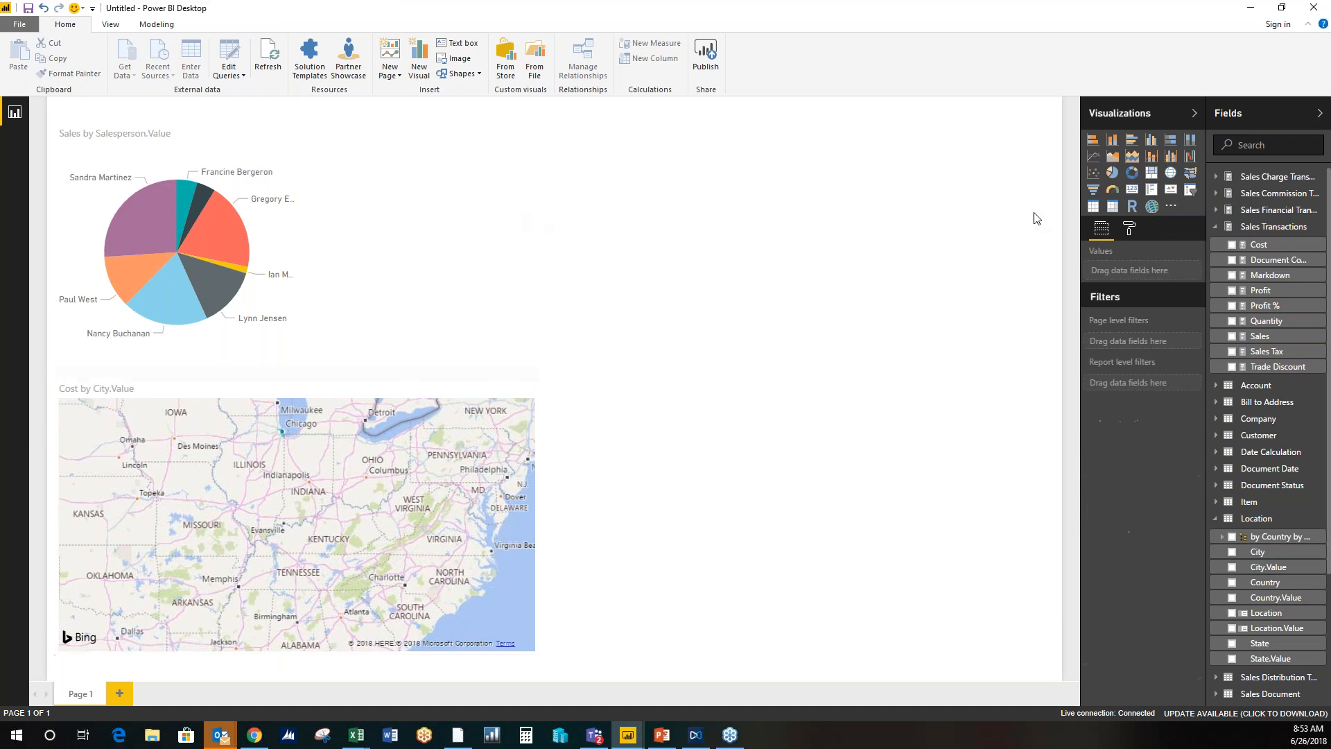
Step: Add a clustered bar chart of Sales by Manager.Value from the Sales Territory table
click(1132, 143)
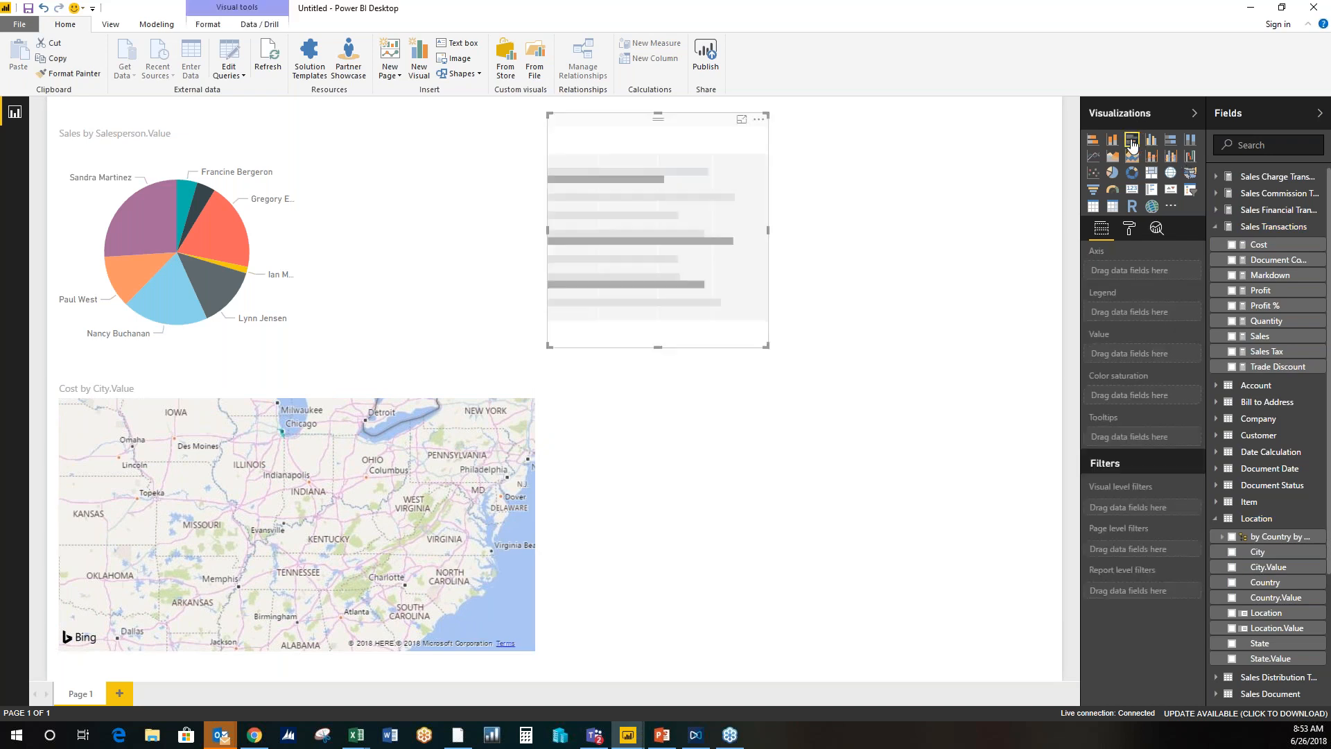
click(1231, 336)
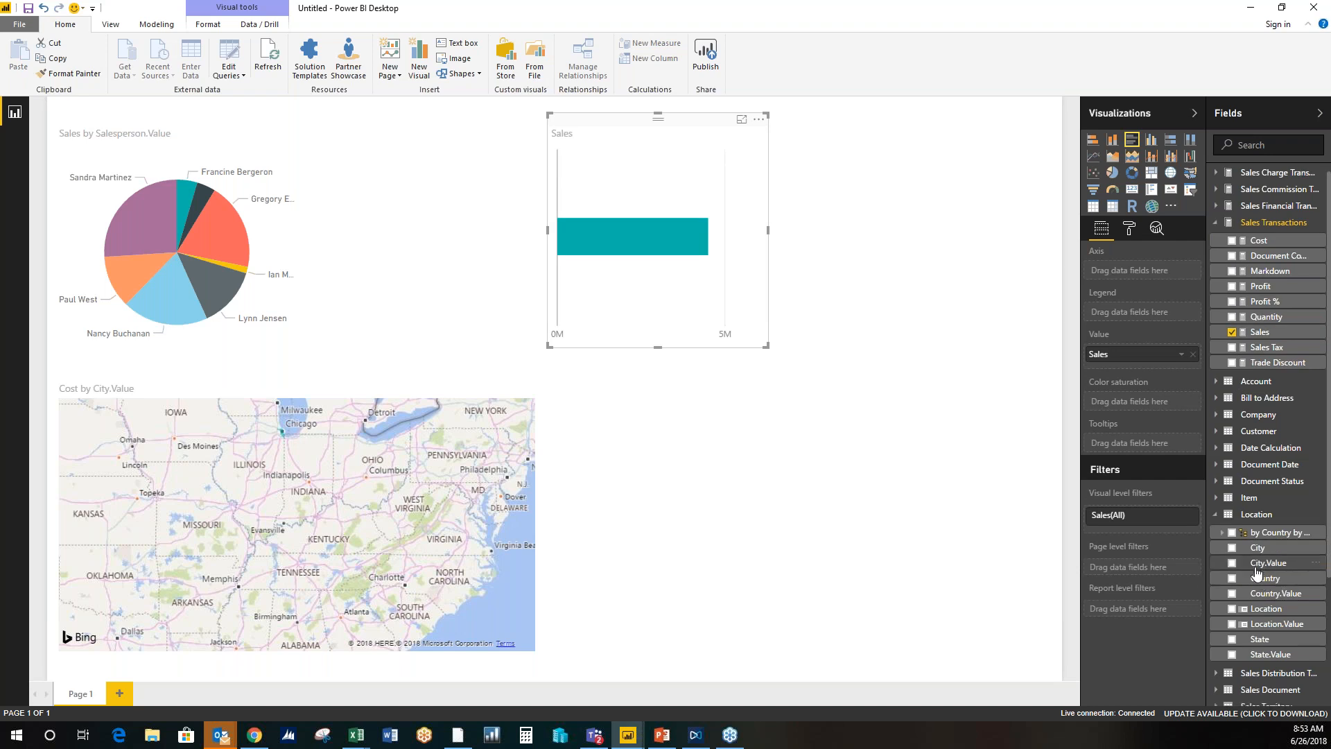
scroll(1264, 574, down, 3)
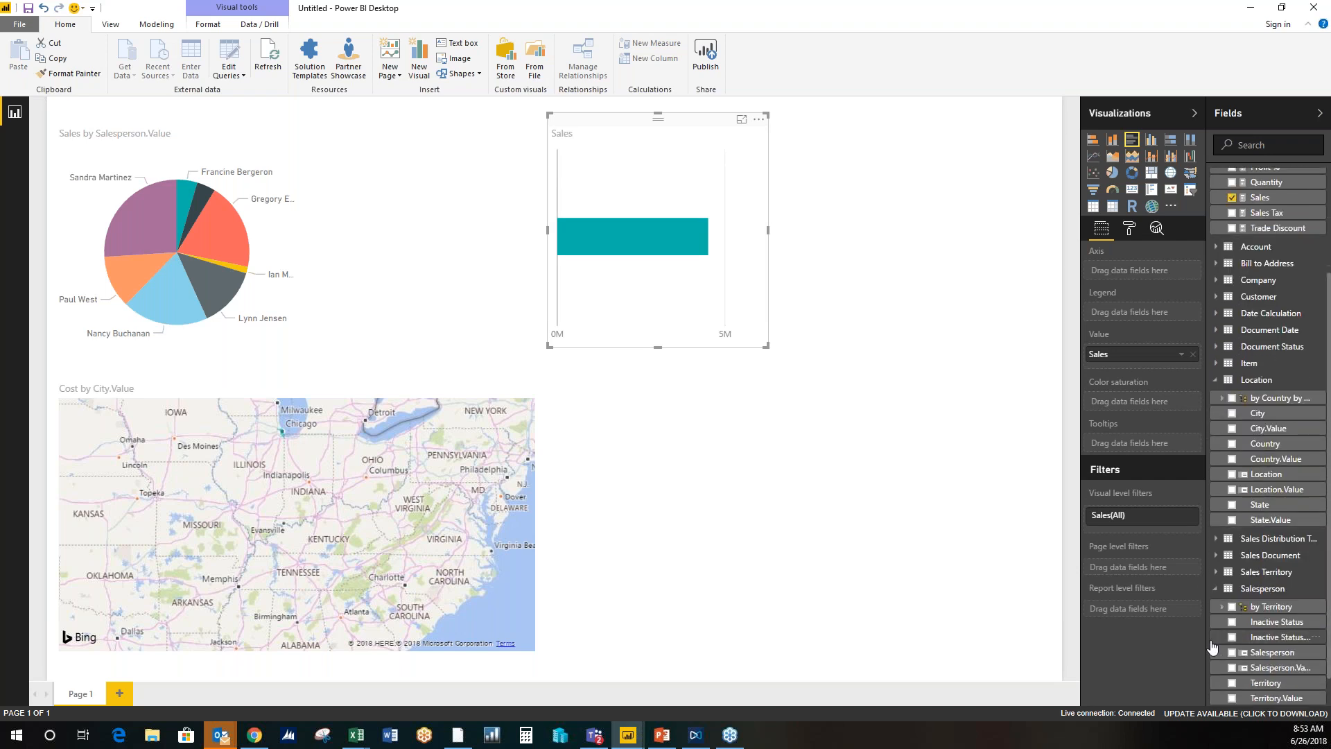
scroll(1247, 563, down, 1)
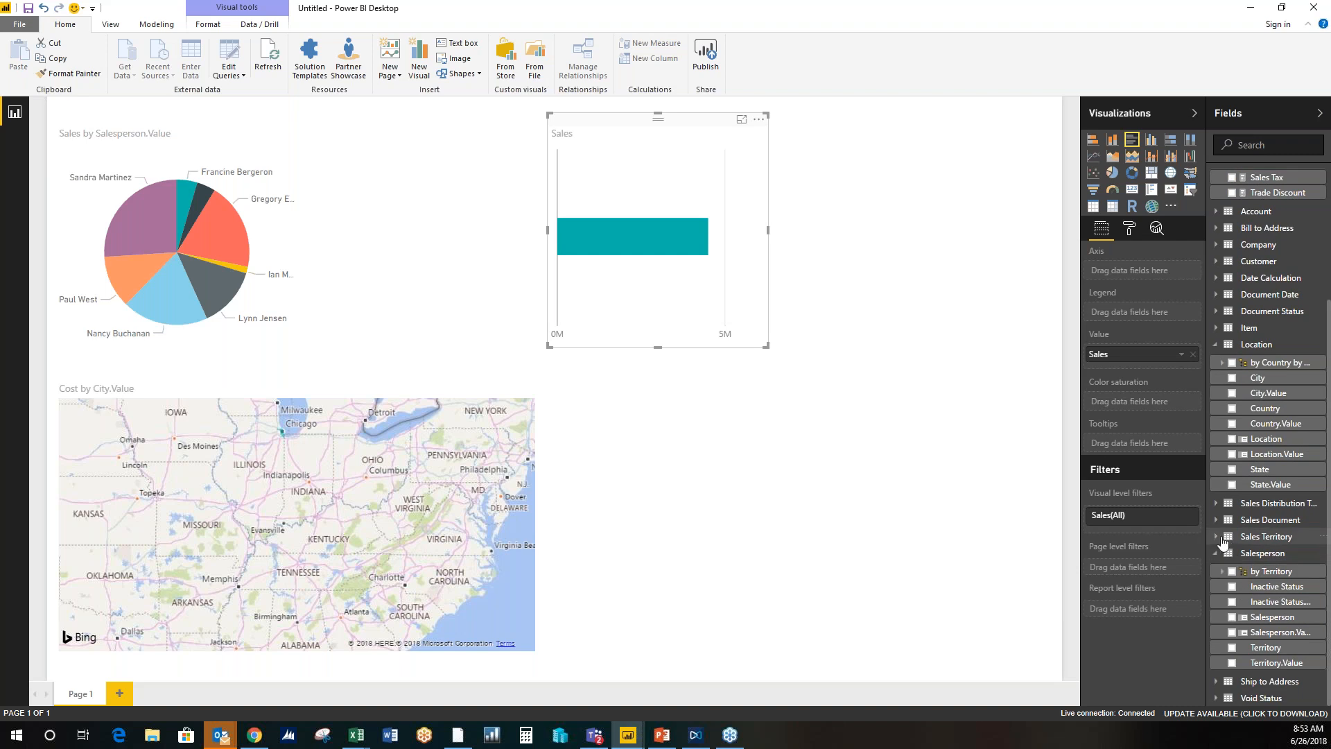
click(1219, 537)
click(1231, 617)
Step: Enlarge the bar chart of sales by manager and place it beside the pie chart, above the map
drag(551, 345, 478, 364)
drag(628, 138, 494, 142)
click(894, 344)
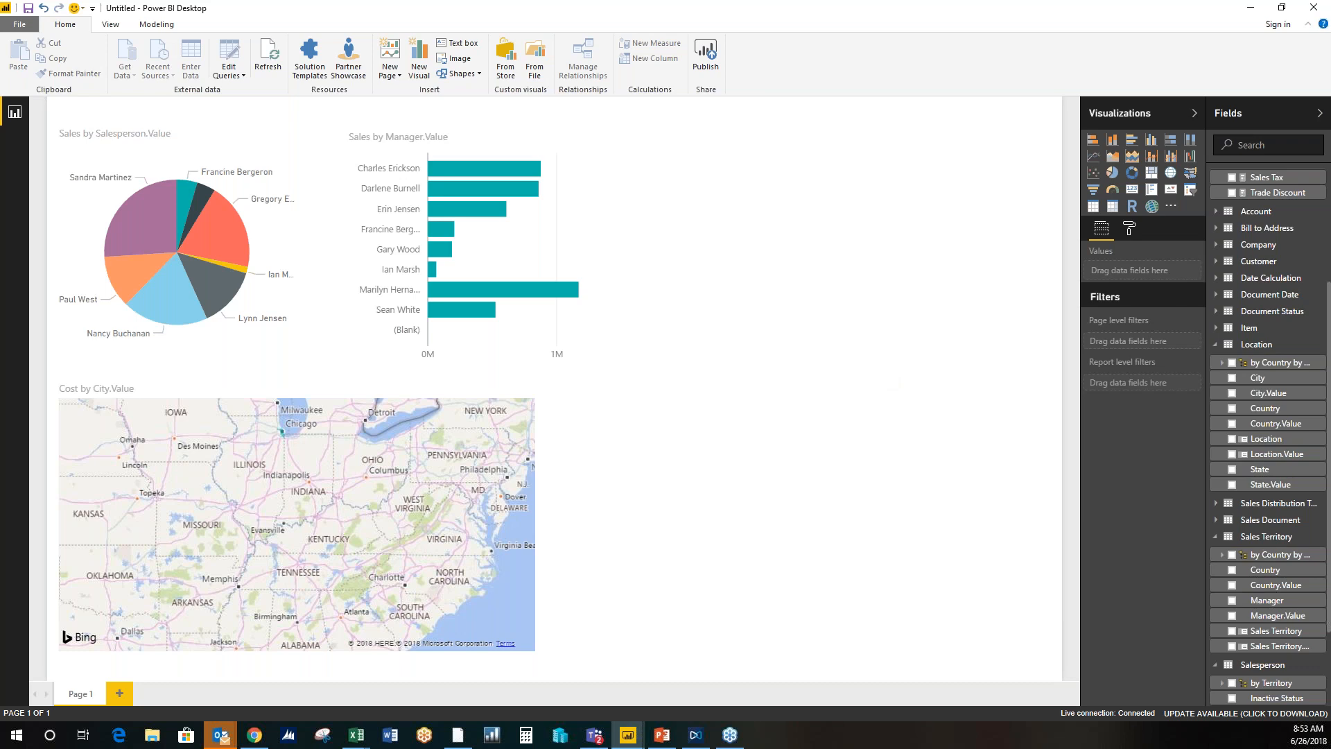
Step: Switch to the PowerPoint presentation
key(alt+Tab)
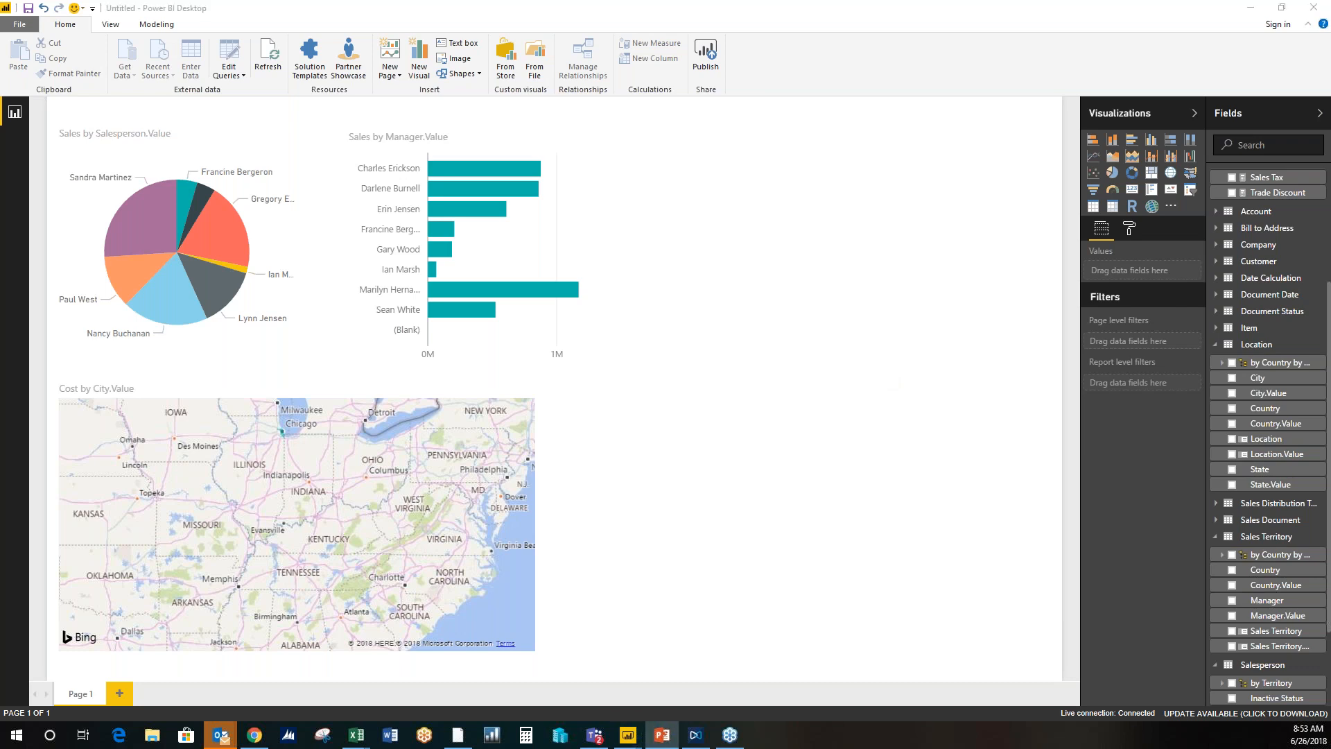